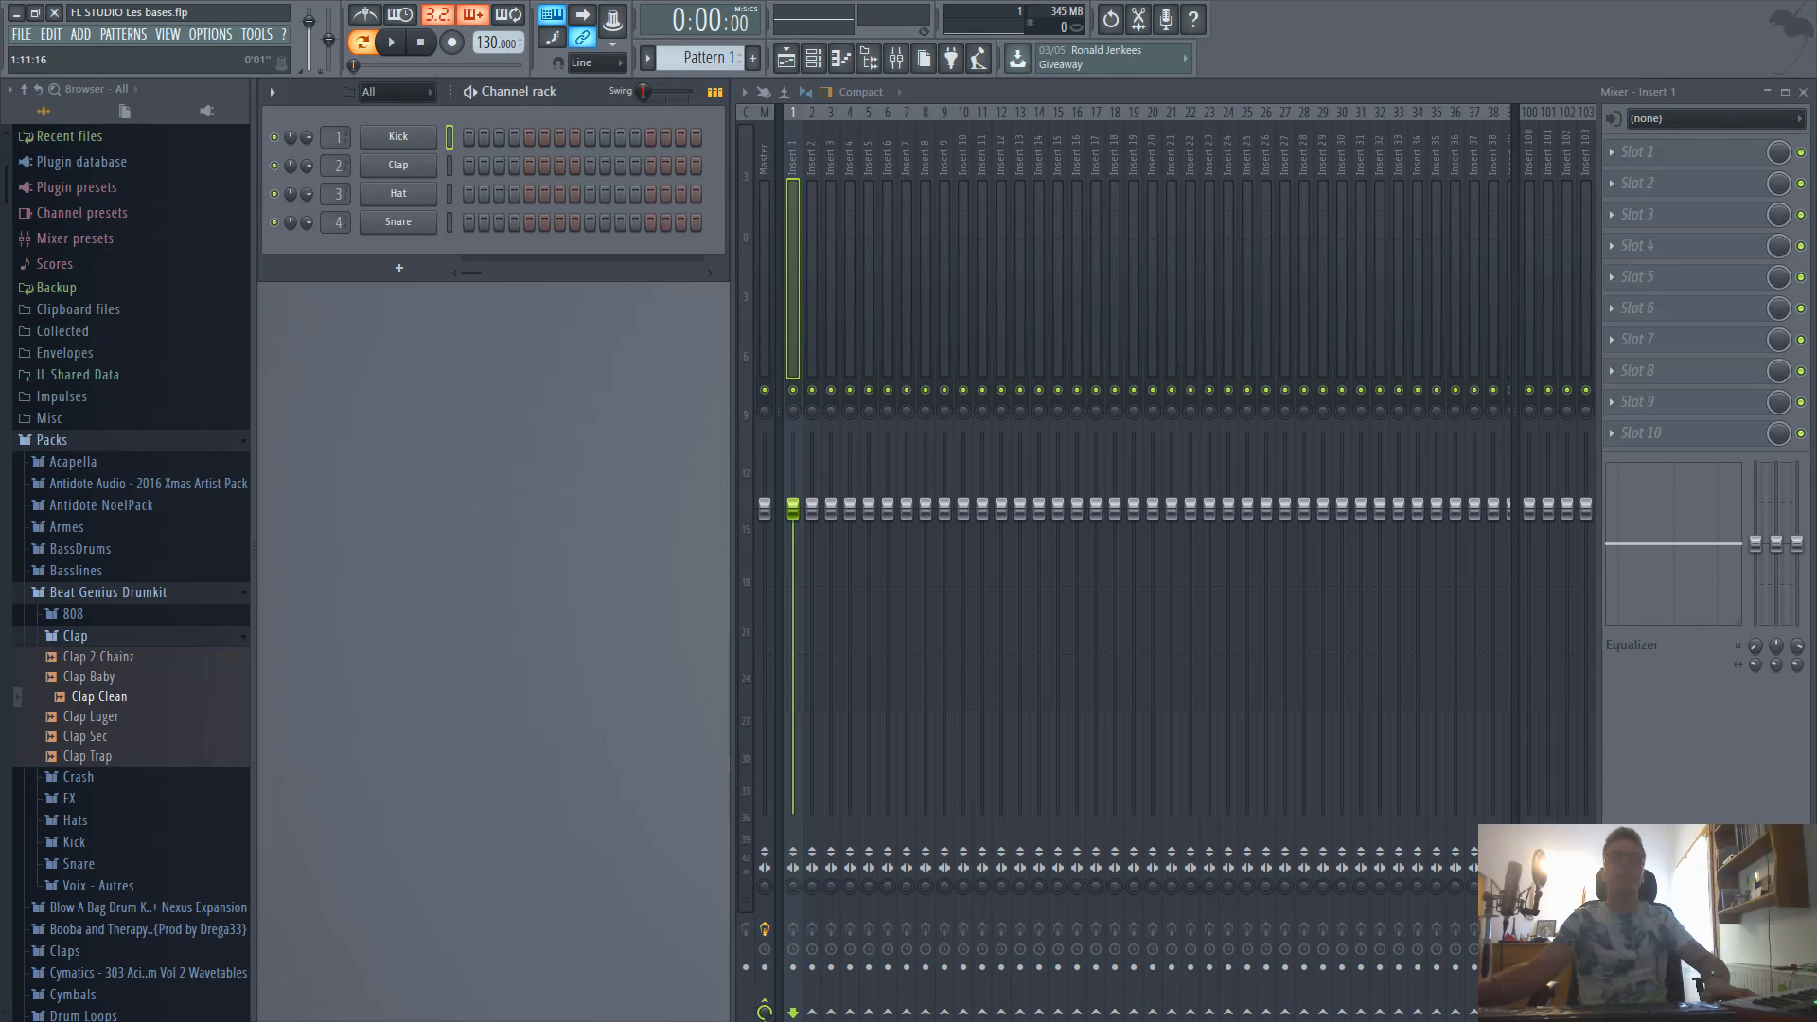
Open the playlist, restore it from its maximized state, and shrink and position it as a floating window over the mixer.
{"action": "key", "text": "F5"}
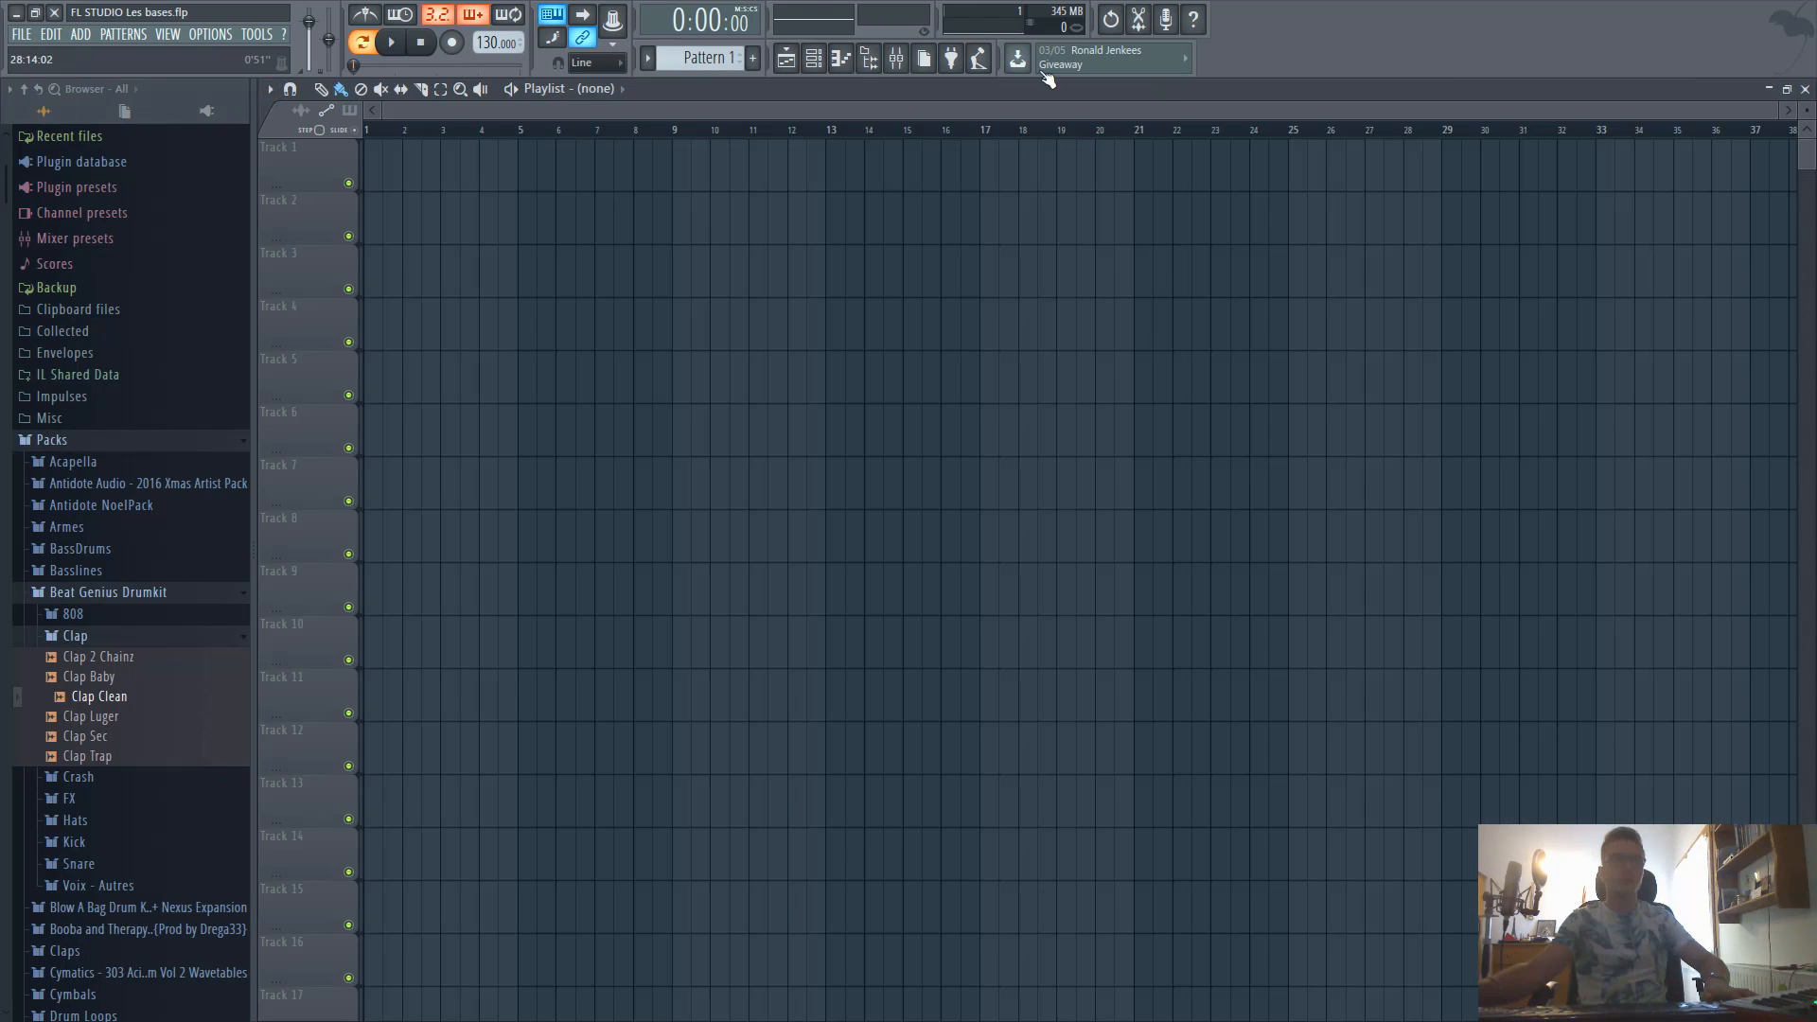
{"action": "left_click", "coordinate": [1786, 91]}
{"action": "left_click_drag", "start_coordinate": [1799, 99], "coordinate": [890, 259]}
{"action": "left_click_drag", "start_coordinate": [1478, 582], "coordinate": [1631, 681]}
{"action": "left_click_drag", "start_coordinate": [1317, 263], "coordinate": [1077, 299]}
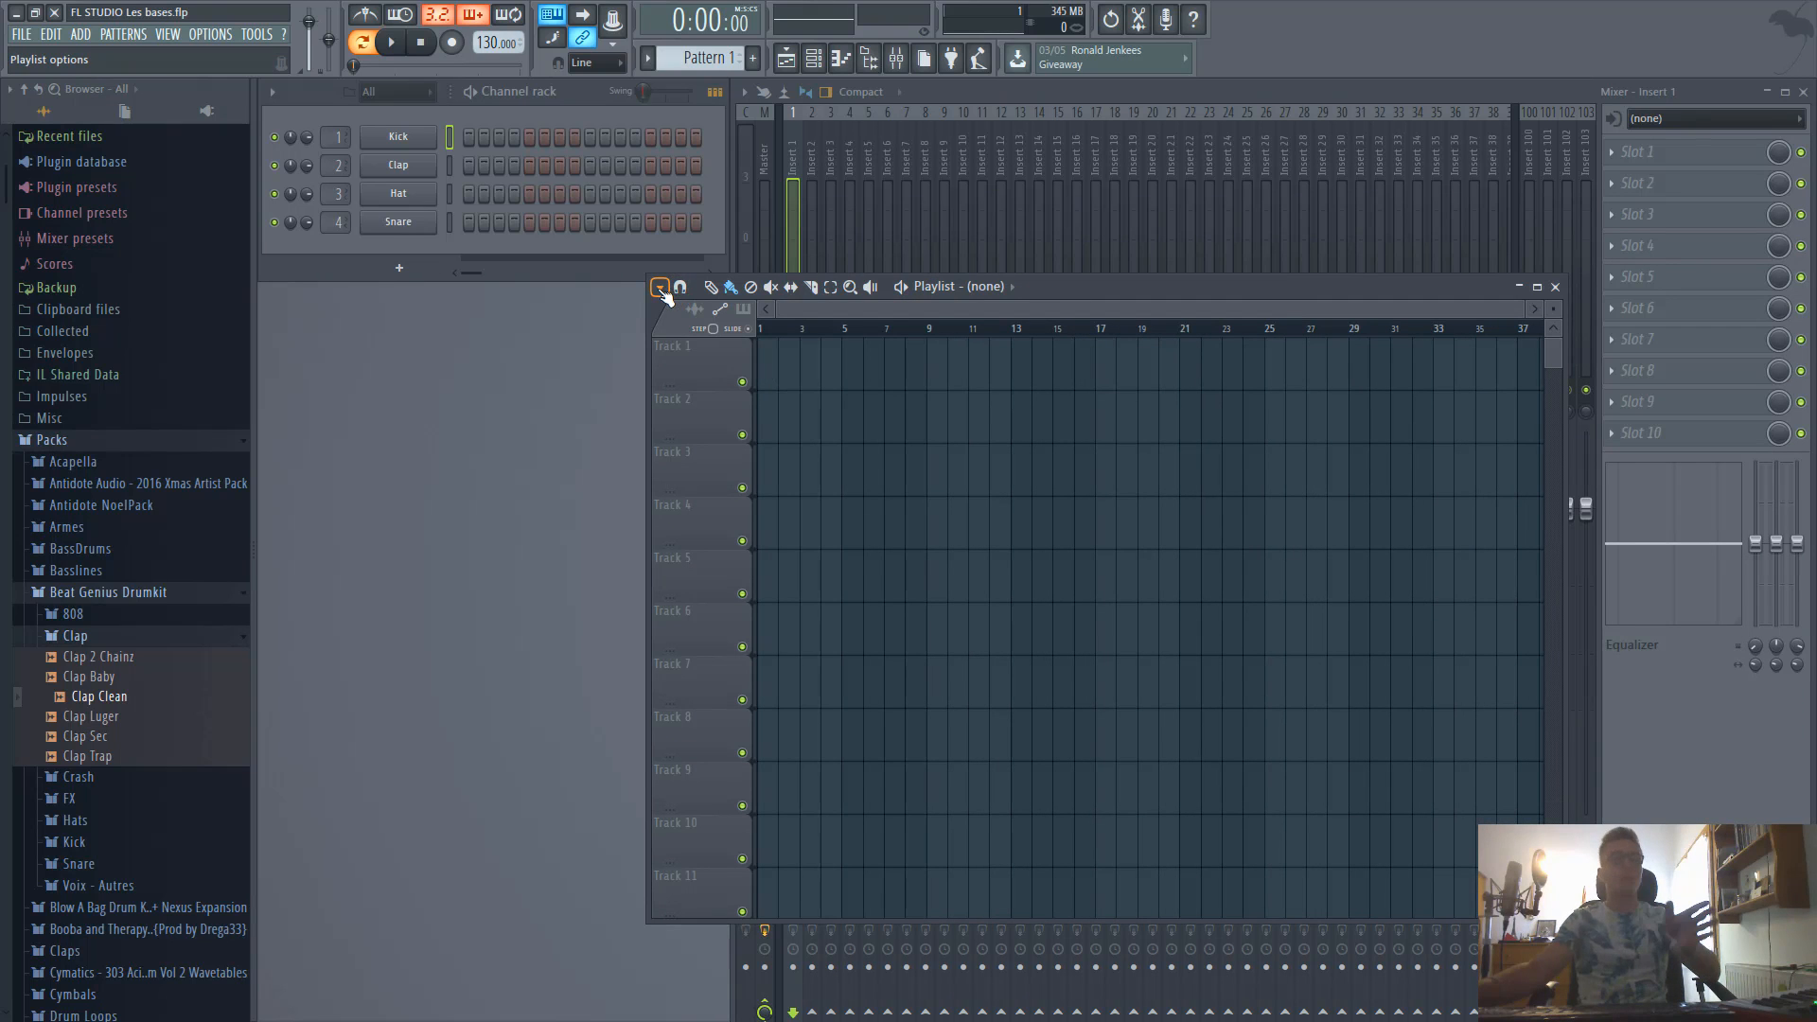
Detach the playlist window and move it off the main screen onto the second monitor.
{"action": "left_click_drag", "start_coordinate": [1142, 286], "coordinate": [1152, 286]}
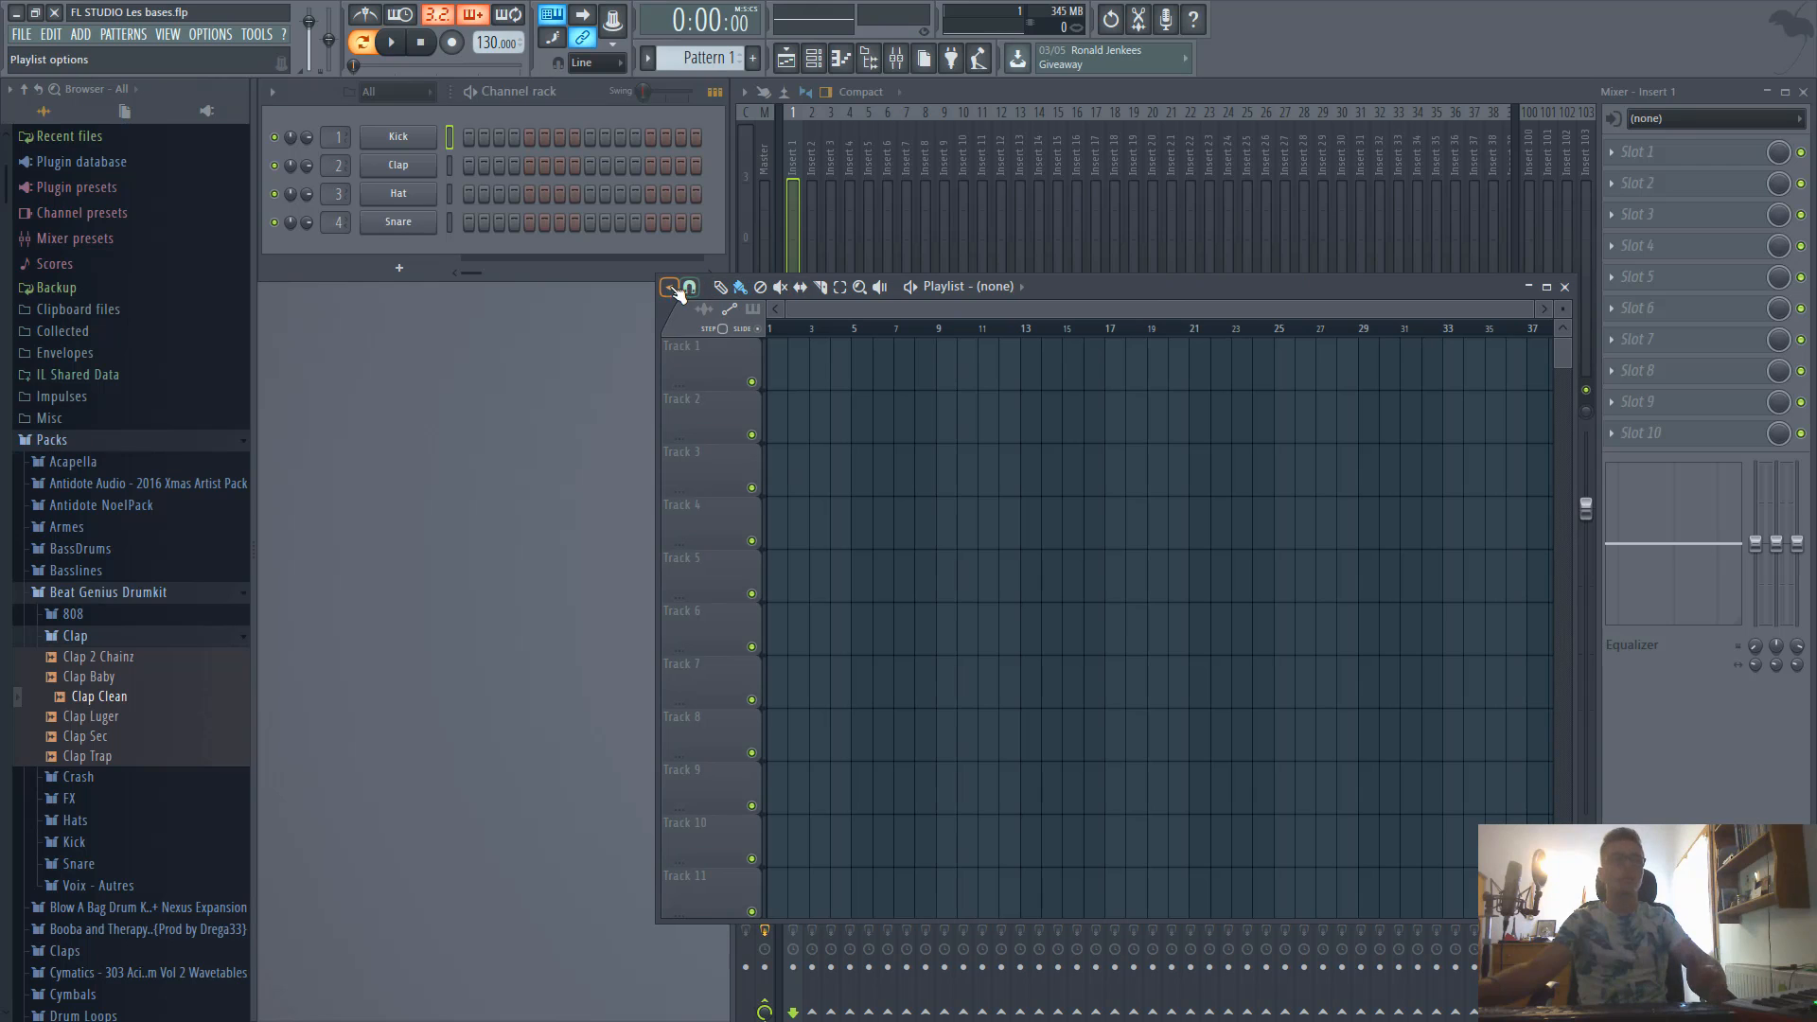
{"action": "left_click", "coordinate": [669, 287]}
{"action": "left_click", "coordinate": [775, 537]}
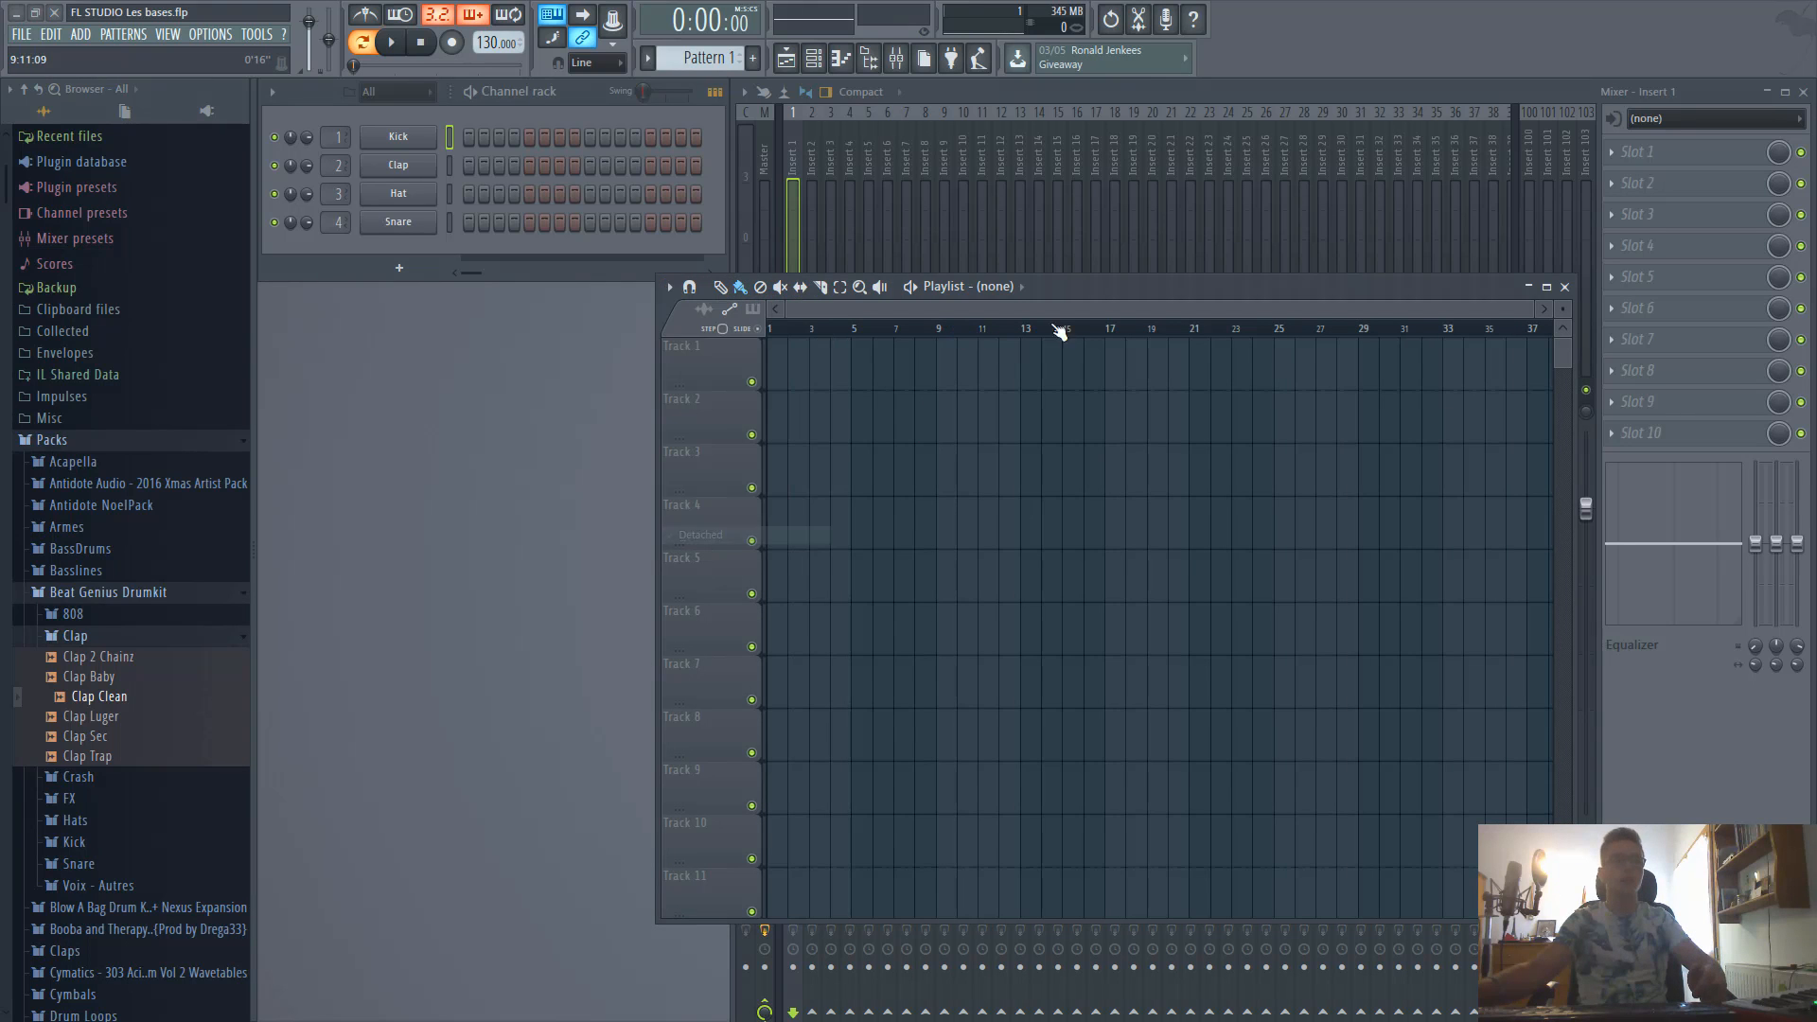
{"action": "left_click_drag", "start_coordinate": [1085, 282], "coordinate": [1816, 282]}
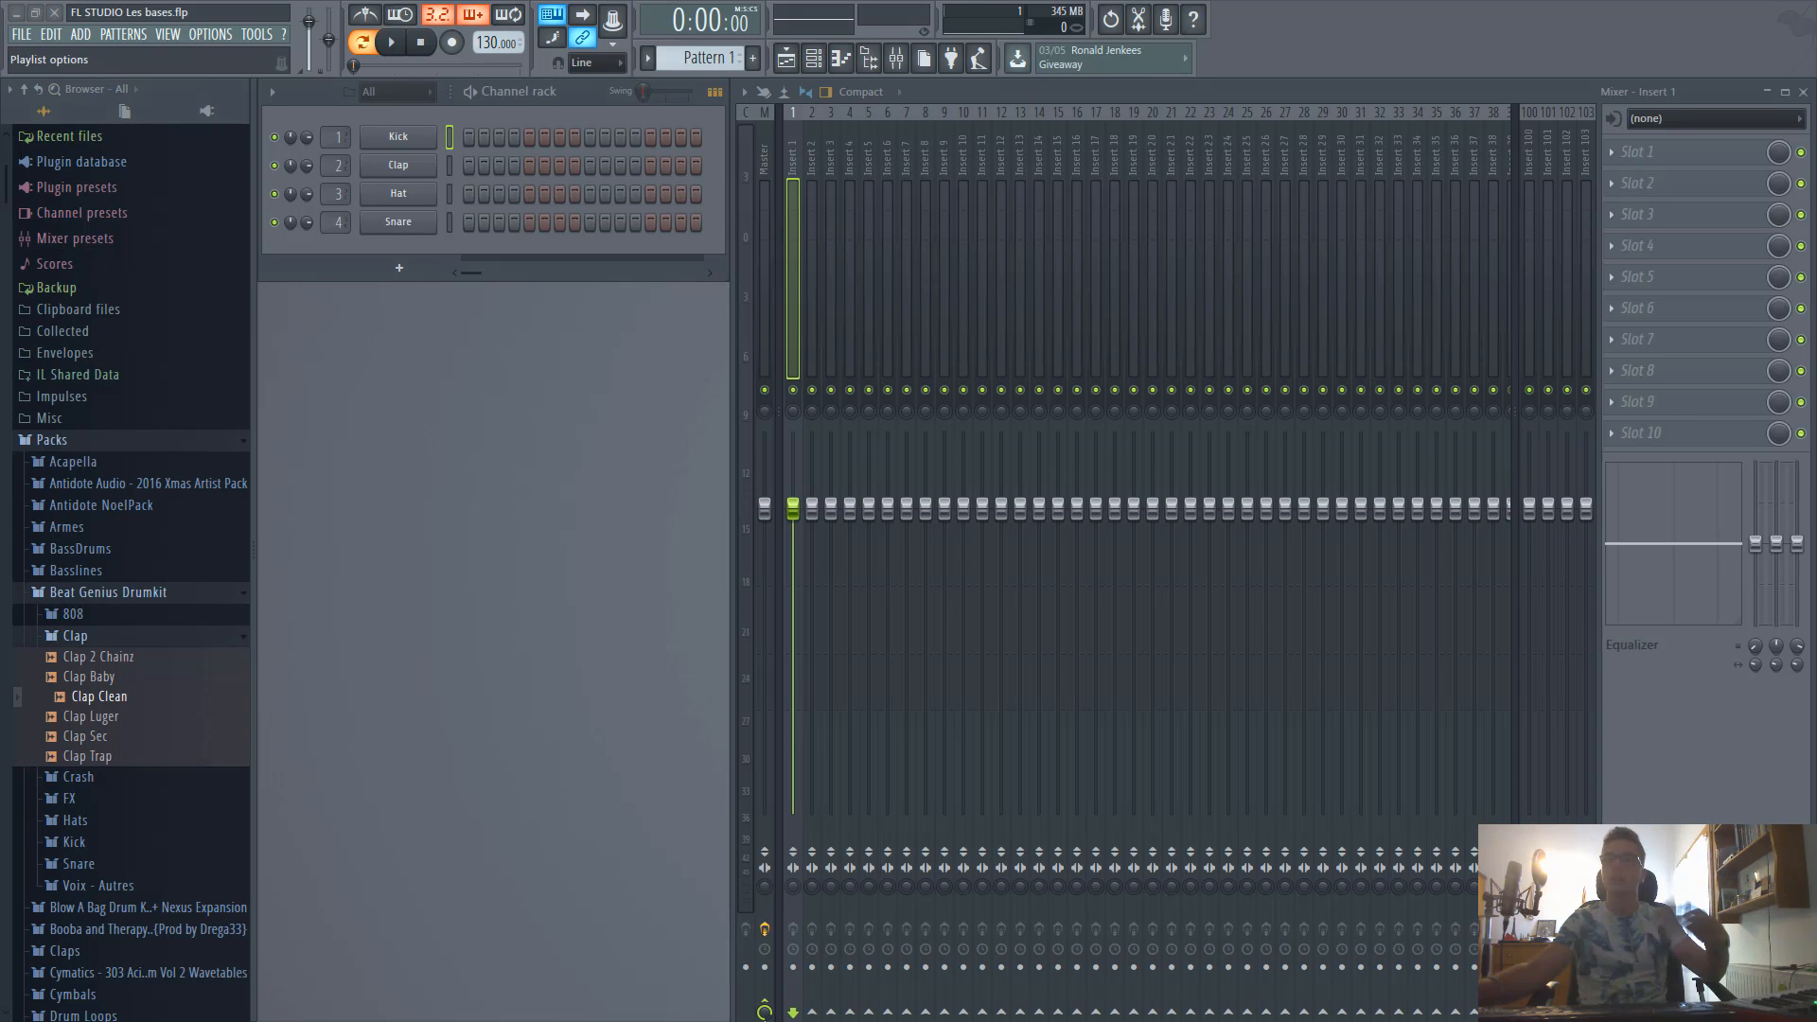
Turn the playlist's Detached option off and on again, and maximize the window on the second monitor.
{"action": "left_click", "coordinate": [1816, 152]}
{"action": "left_click", "coordinate": [1816, 402]}
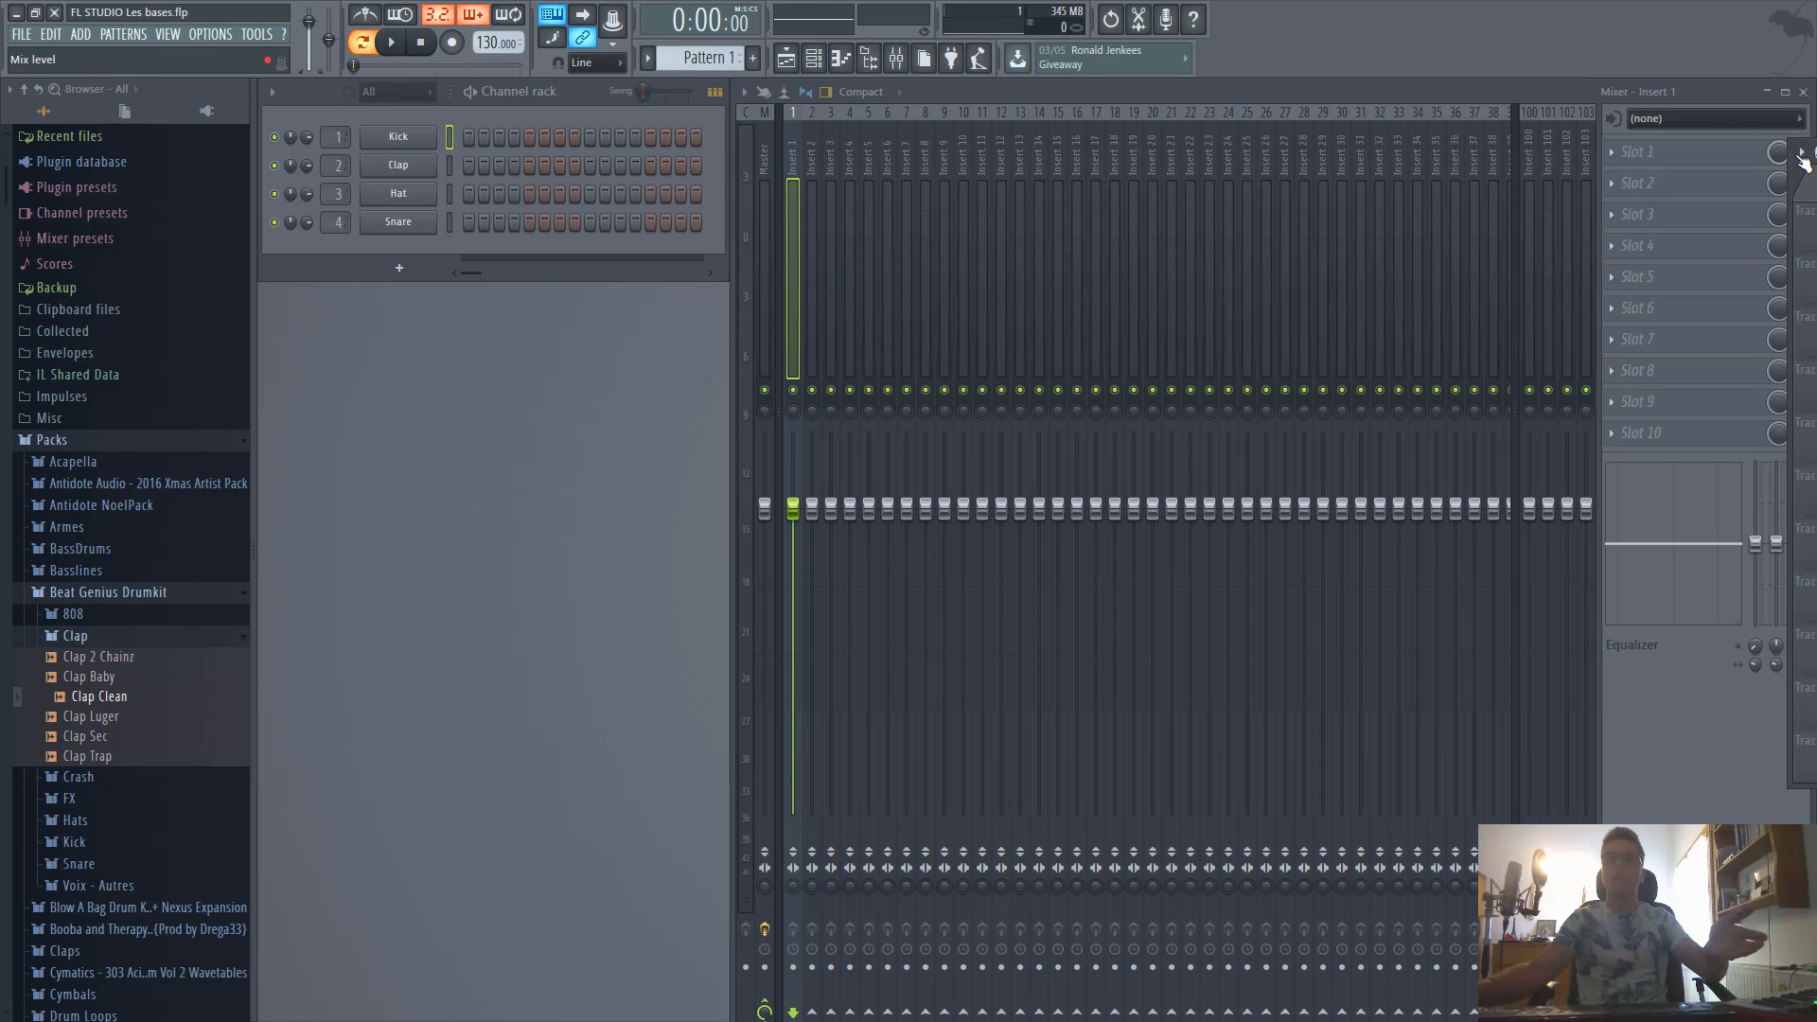
{"action": "left_click", "coordinate": [1802, 153]}
{"action": "left_click", "coordinate": [1715, 402]}
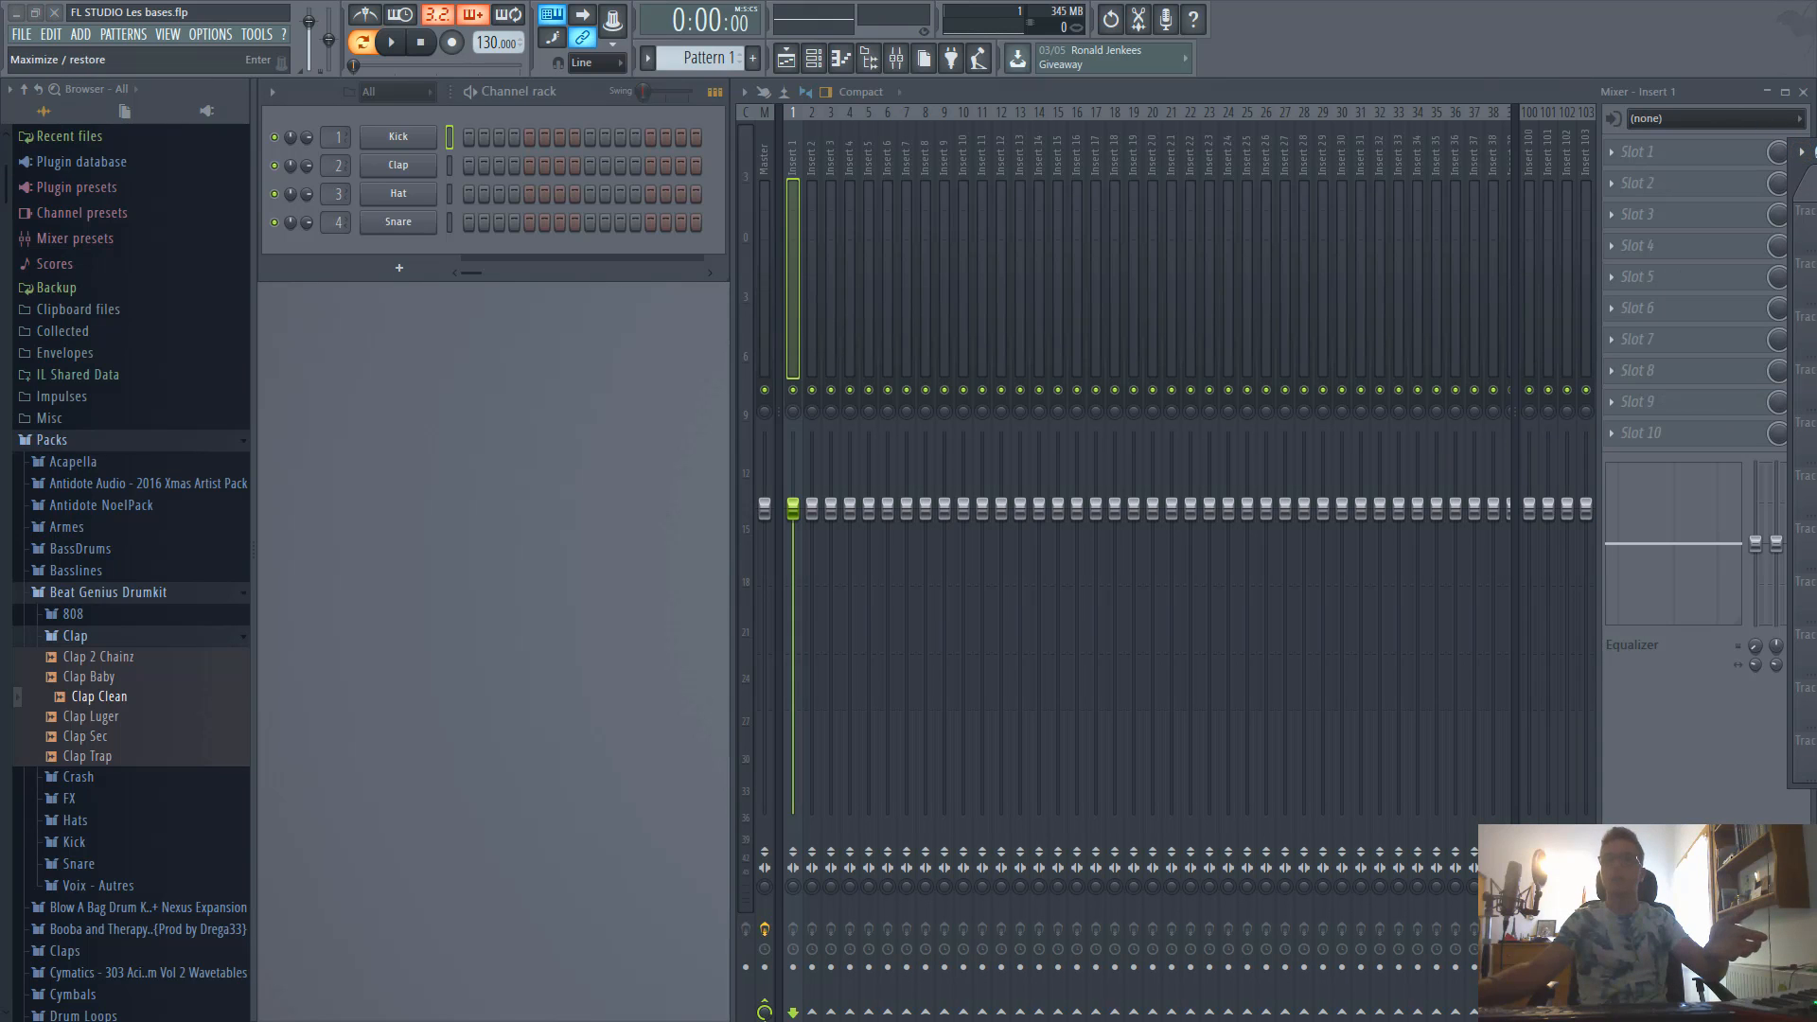
{"action": "left_click", "coordinate": [1816, 151]}
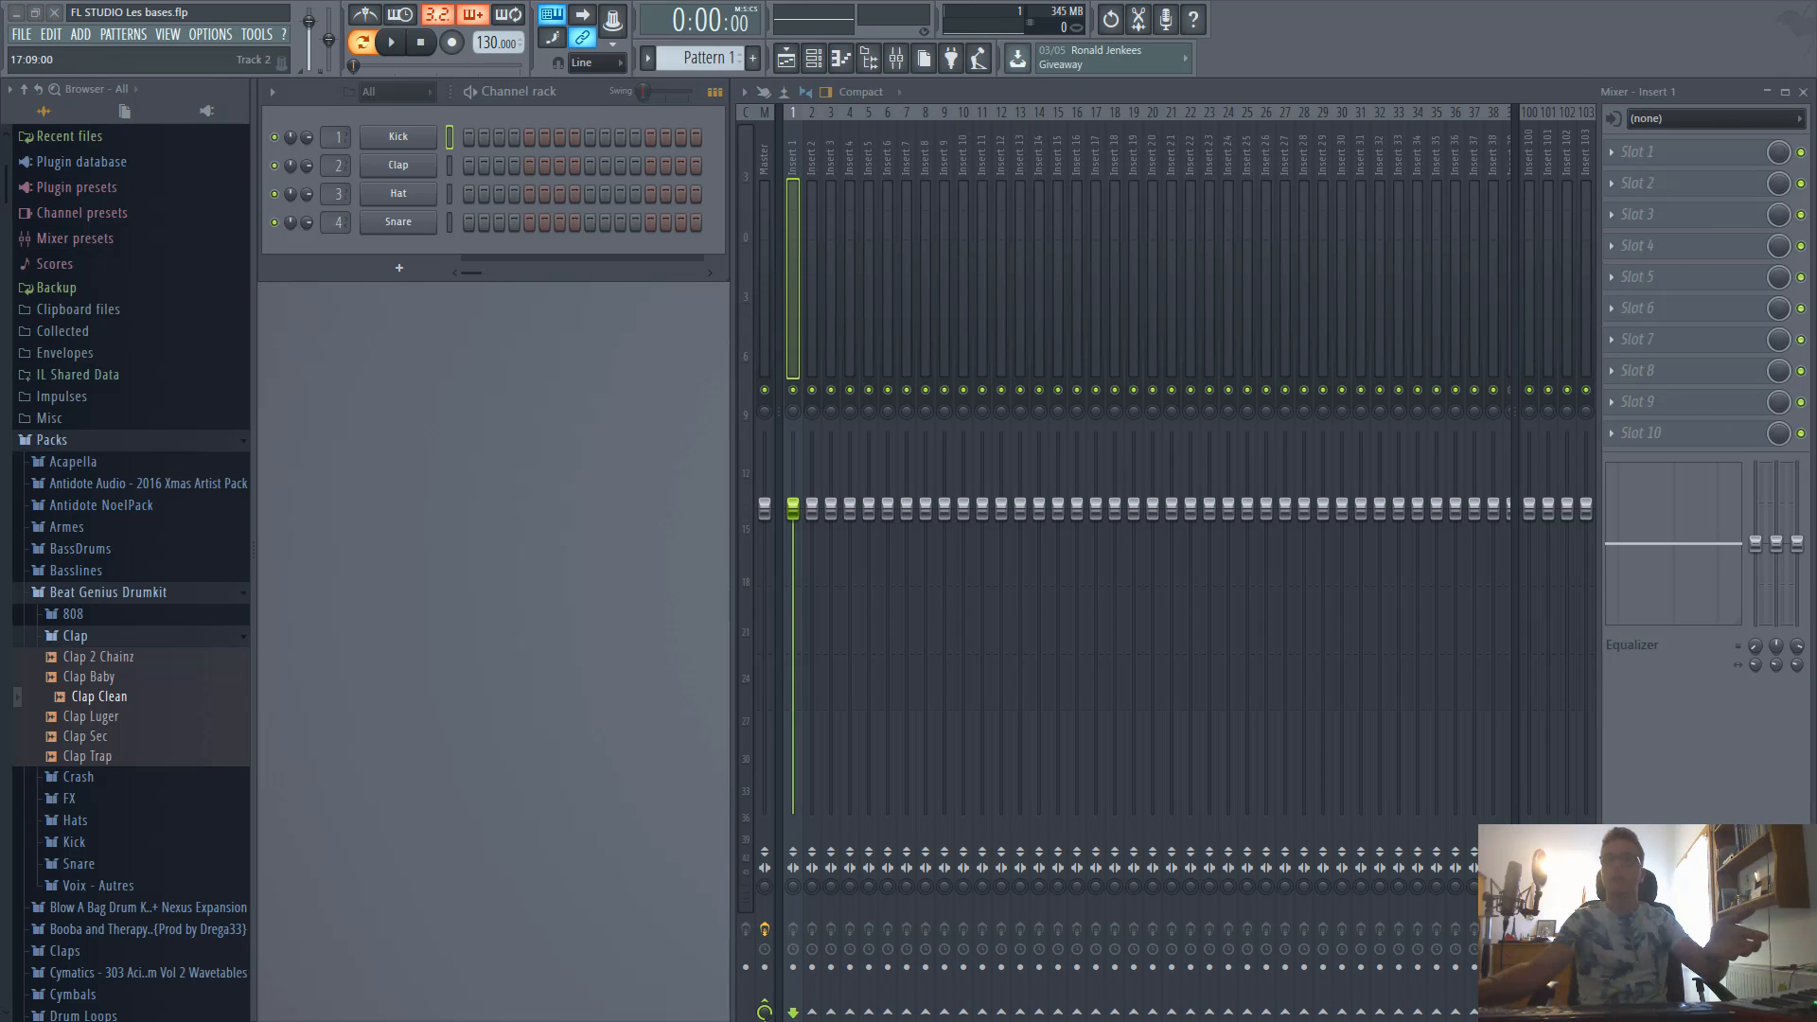
{"action": "left_click", "coordinate": [479, 471]}
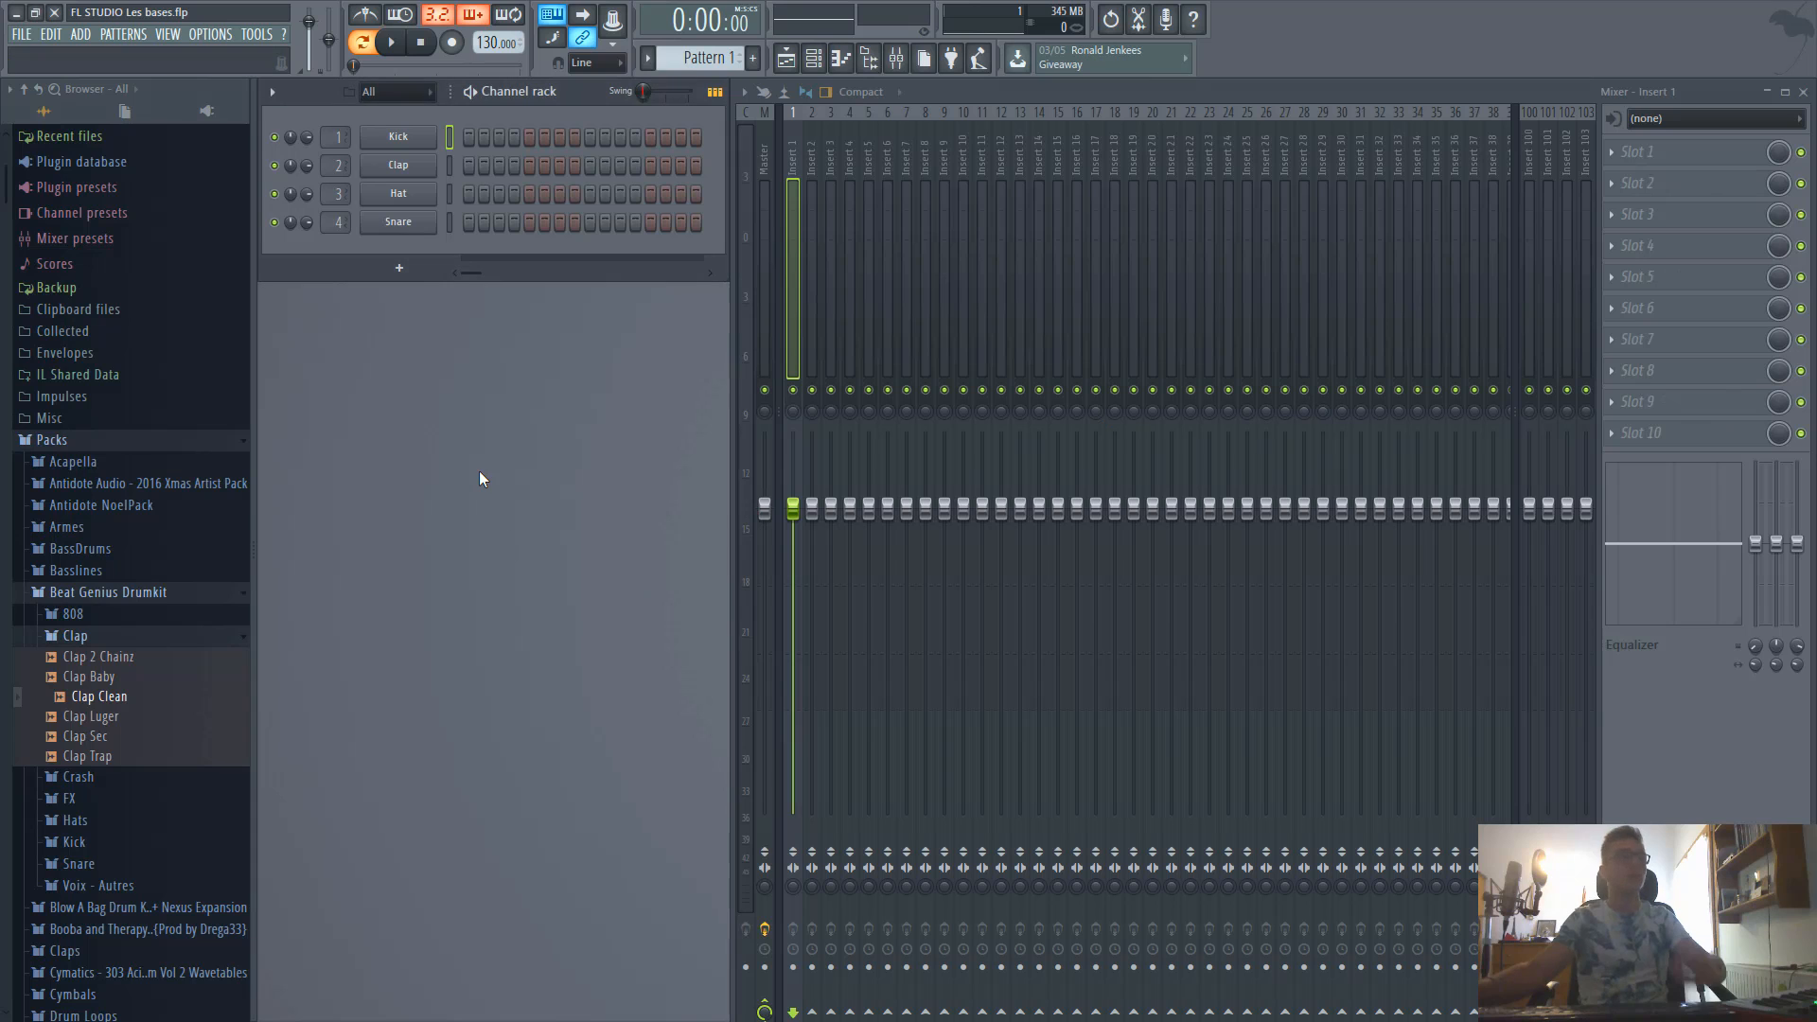
Collapse the Clap, Beat Genius Drumkit and Packs folders in the browser.
{"action": "left_click", "coordinate": [241, 637]}
{"action": "left_click", "coordinate": [243, 593]}
{"action": "left_click", "coordinate": [243, 441]}
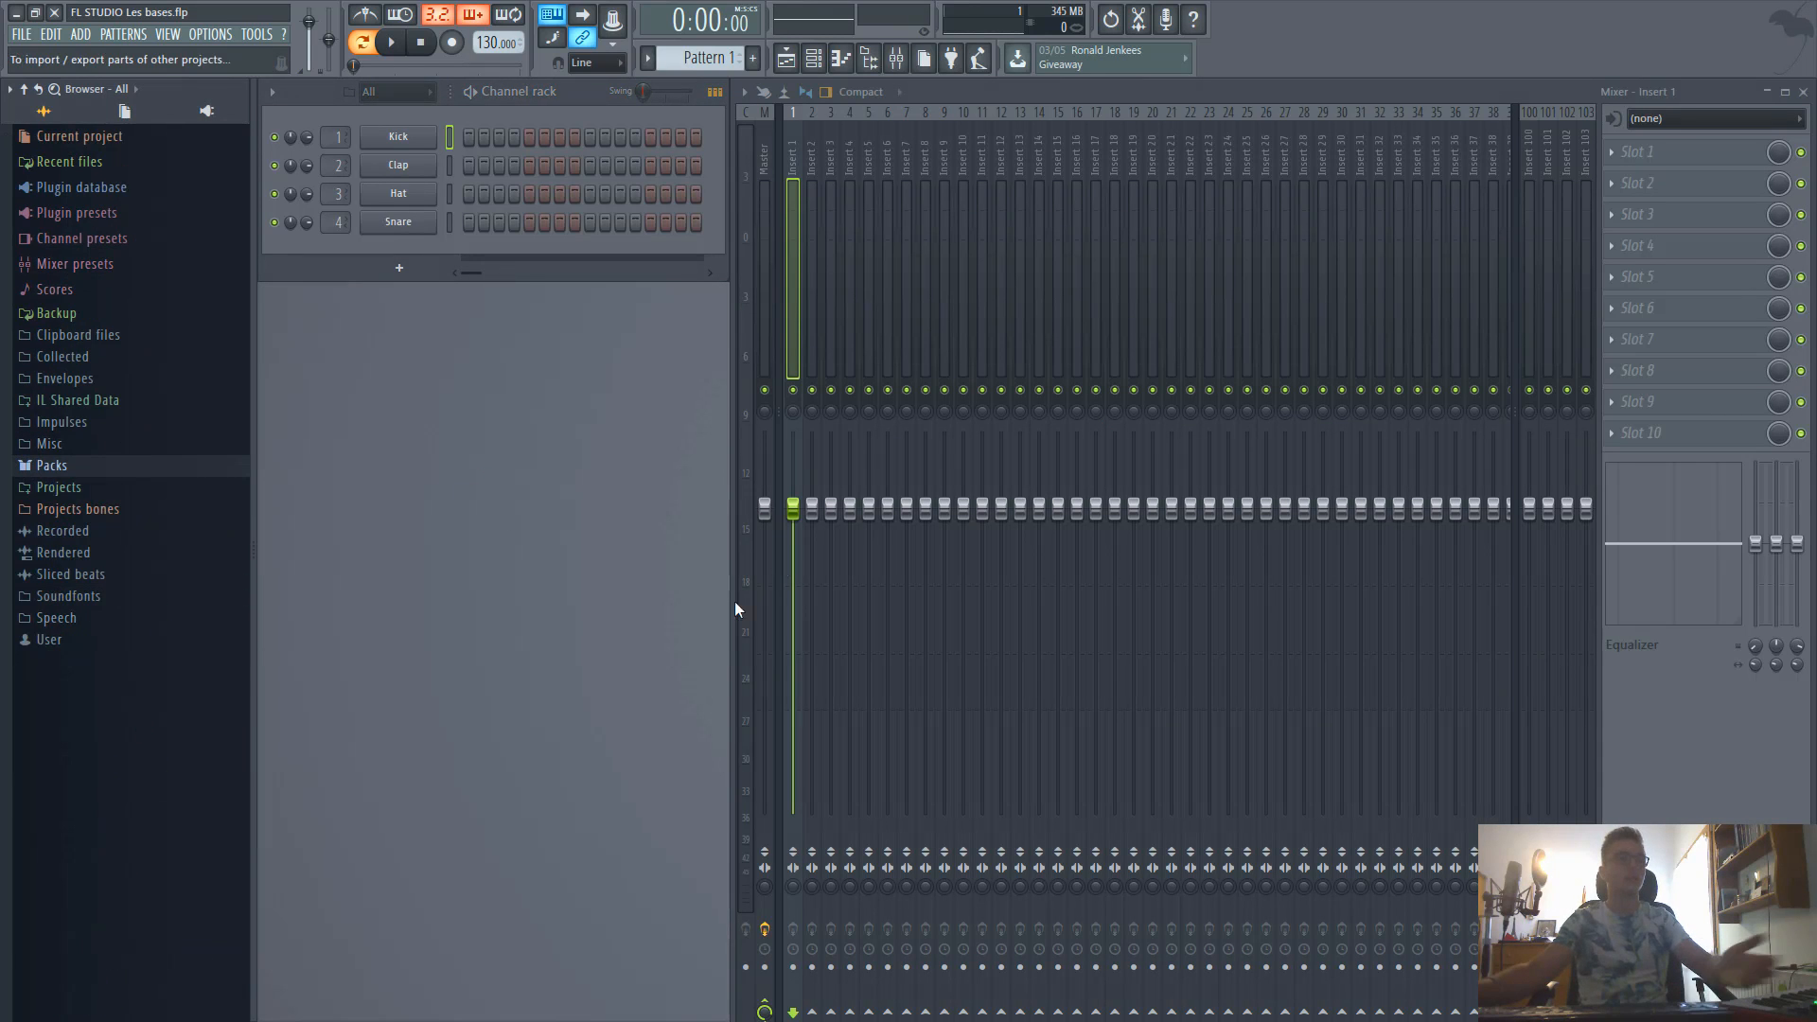
{"action": "left_click", "coordinate": [304, 99]}
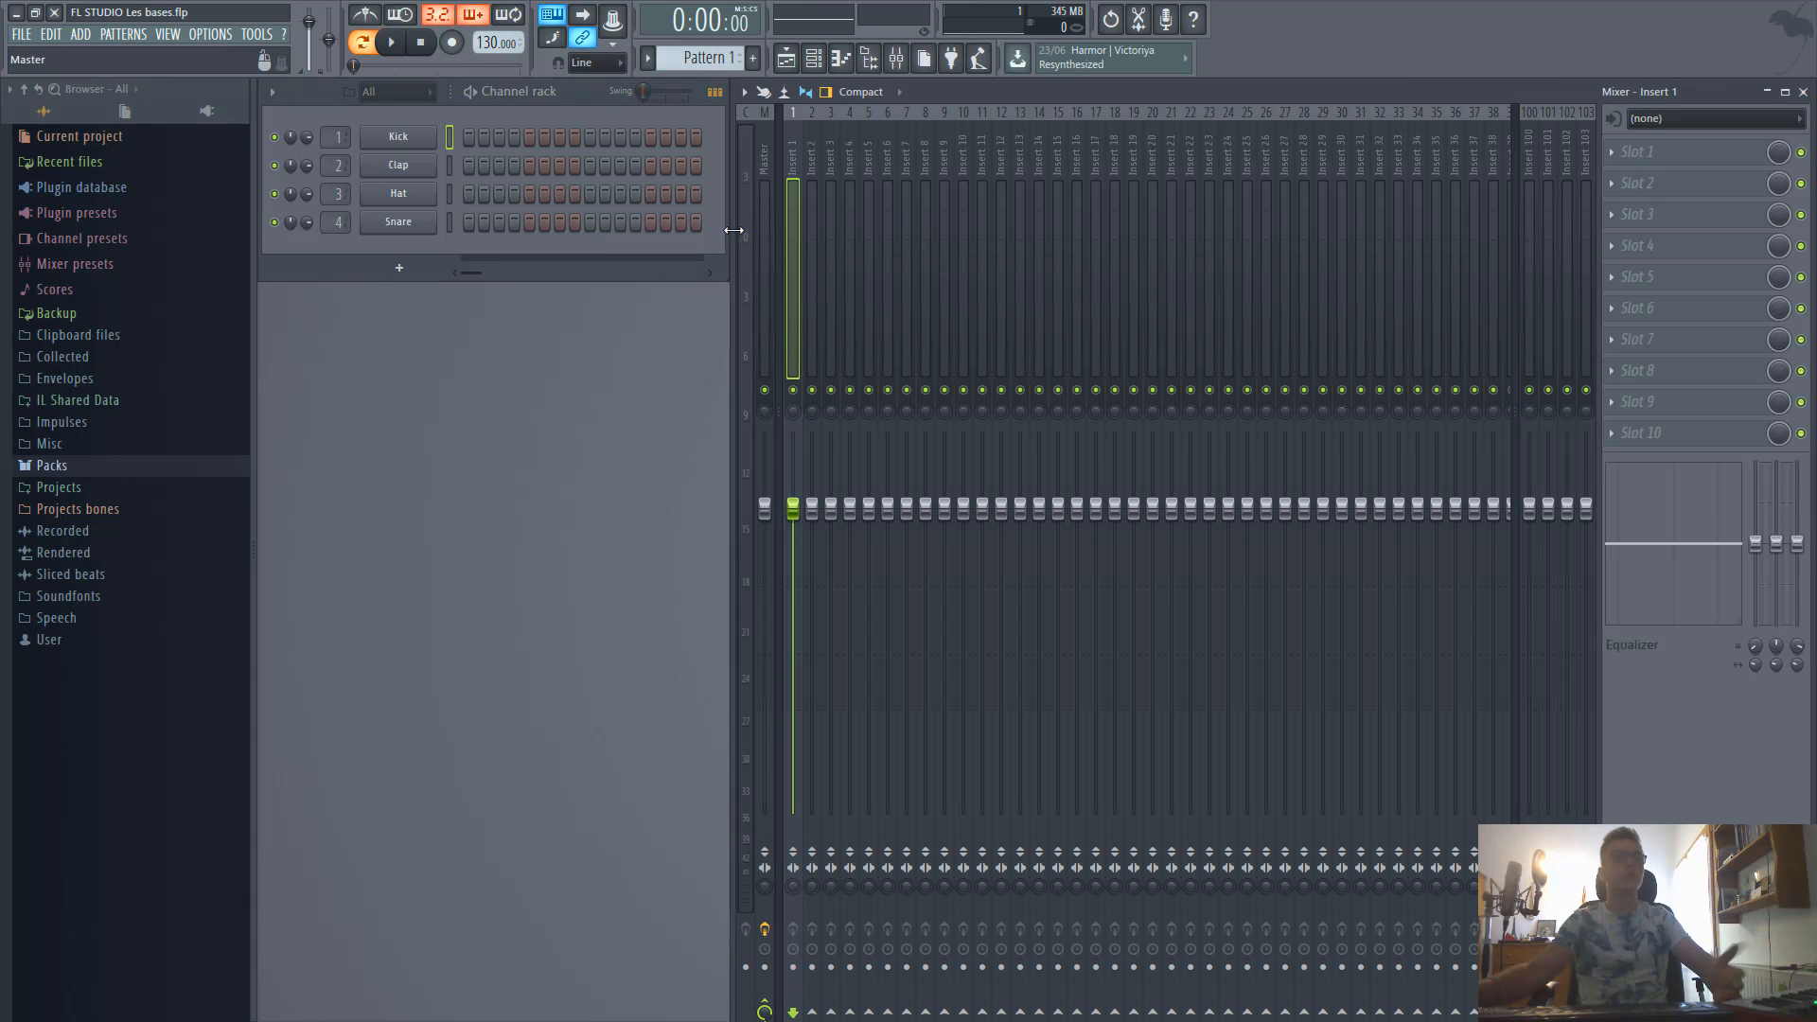
Select several tracks across the mixer in turn, ending on Insert 24.
{"action": "left_click", "coordinate": [926, 236]}
{"action": "left_click", "coordinate": [1096, 236]}
{"action": "left_click", "coordinate": [1229, 240]}
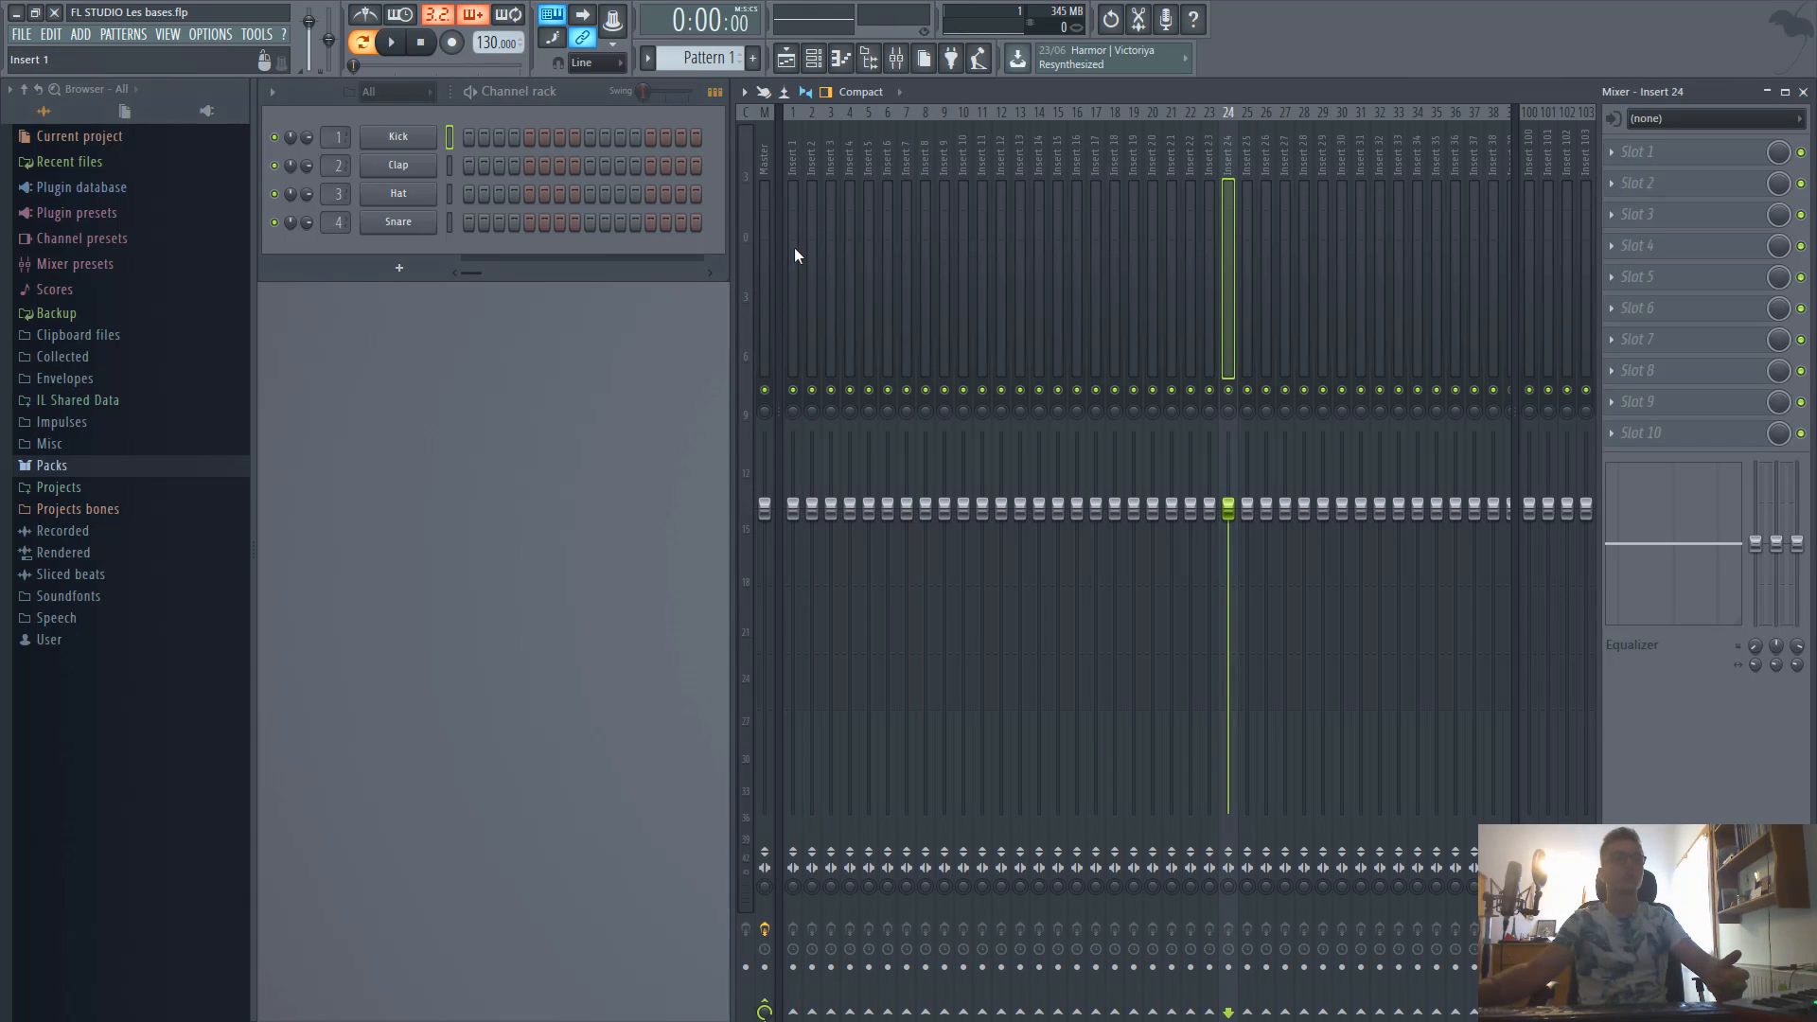
Select mixer Insert 1 and view the effect plugins available for its first slot without loading one.
{"action": "left_click", "coordinate": [793, 247]}
{"action": "left_click_drag", "start_coordinate": [793, 508], "coordinate": [793, 508]}
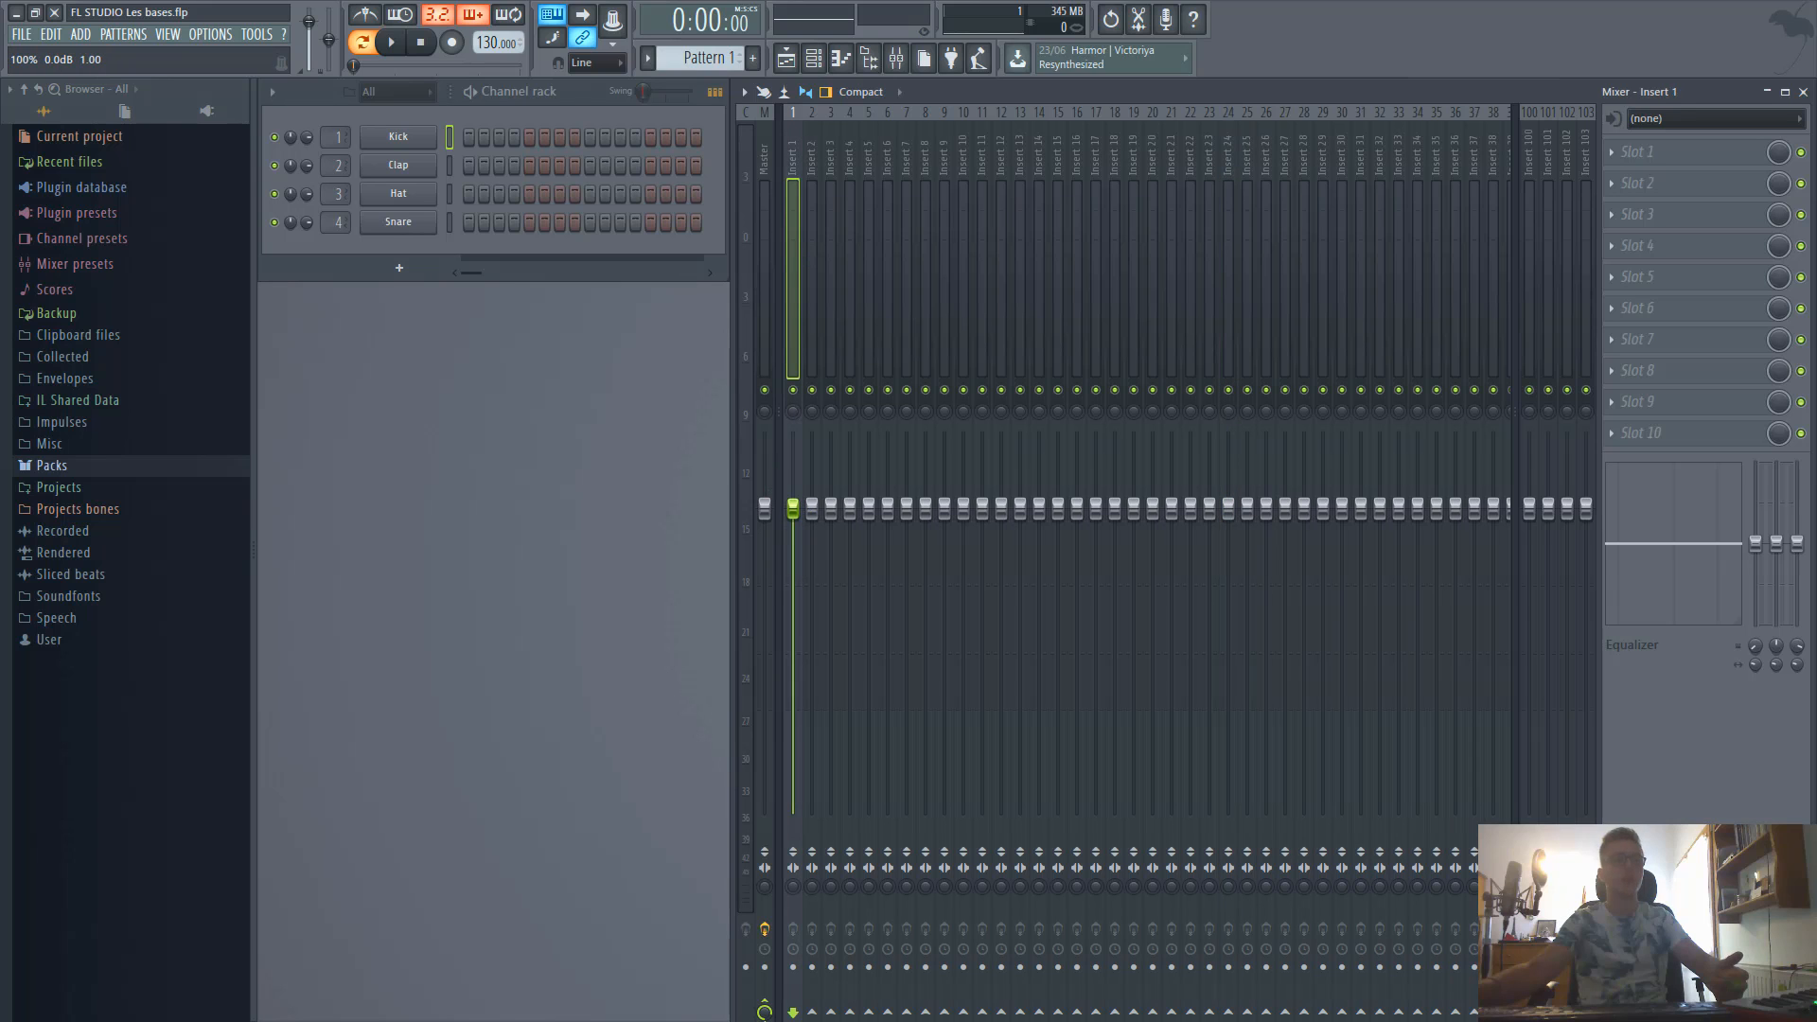
{"action": "left_click", "coordinate": [1638, 151]}
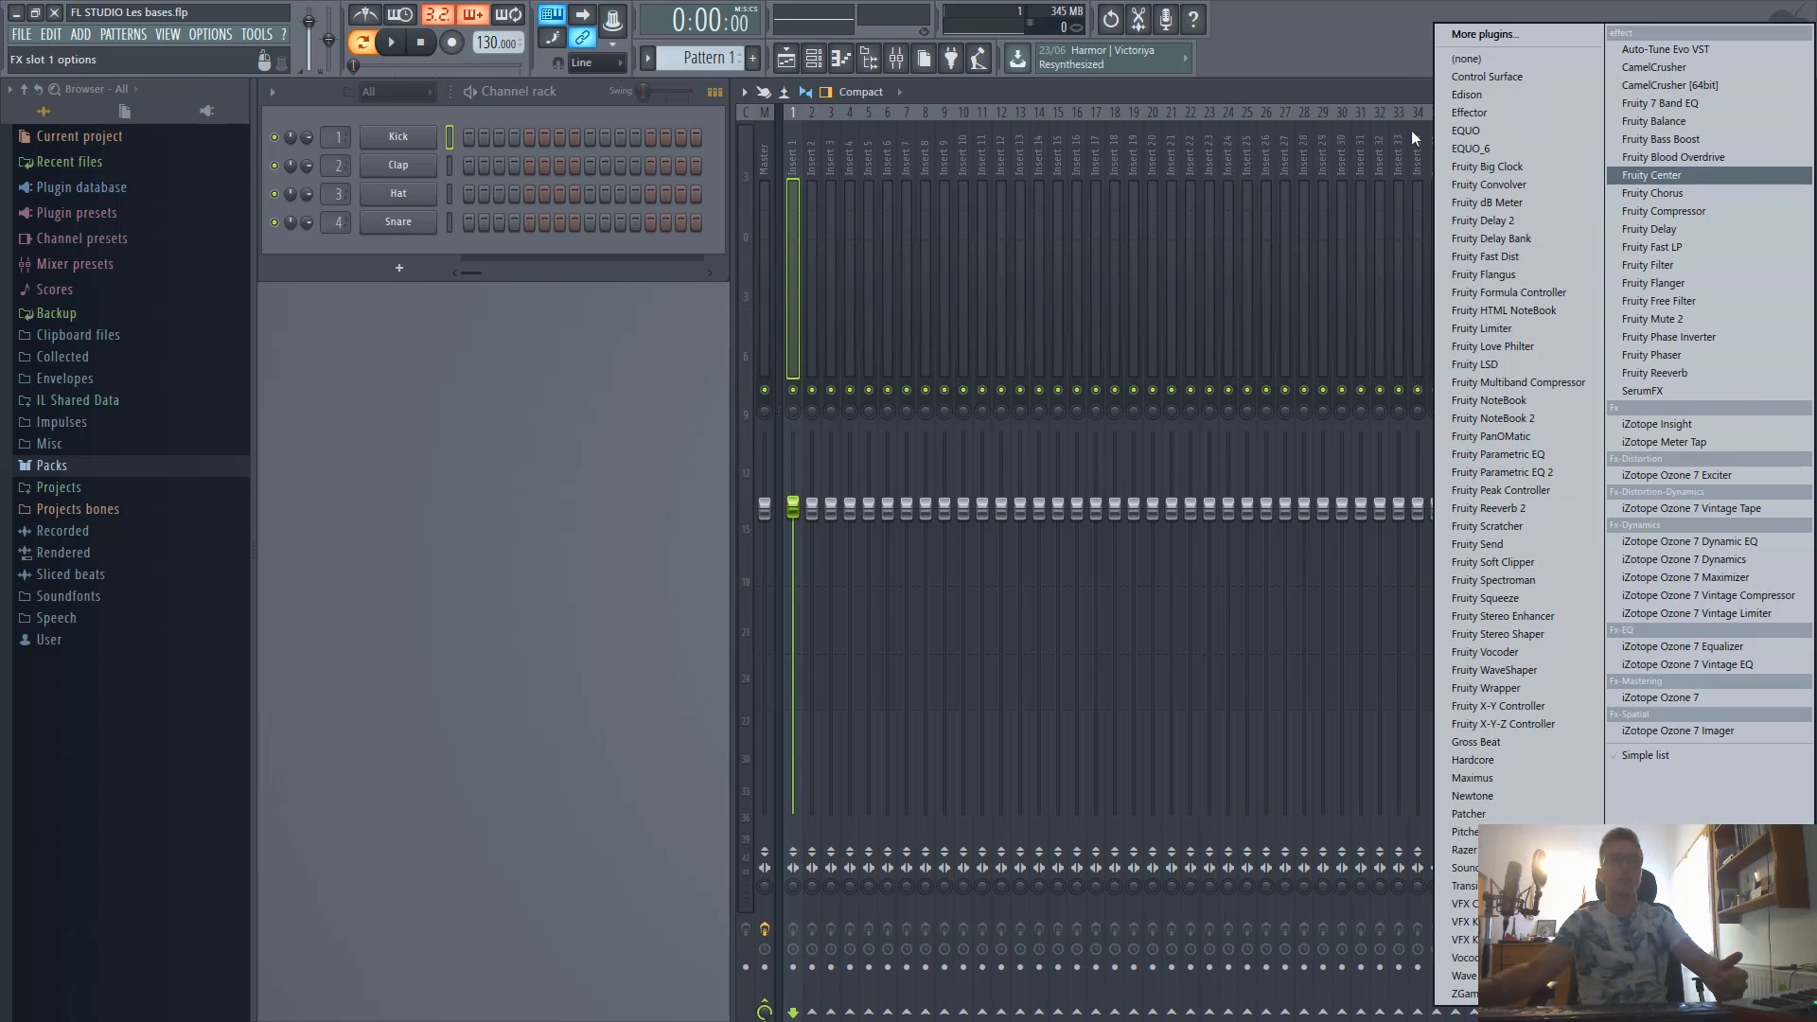
{"action": "left_click", "coordinate": [1349, 91]}
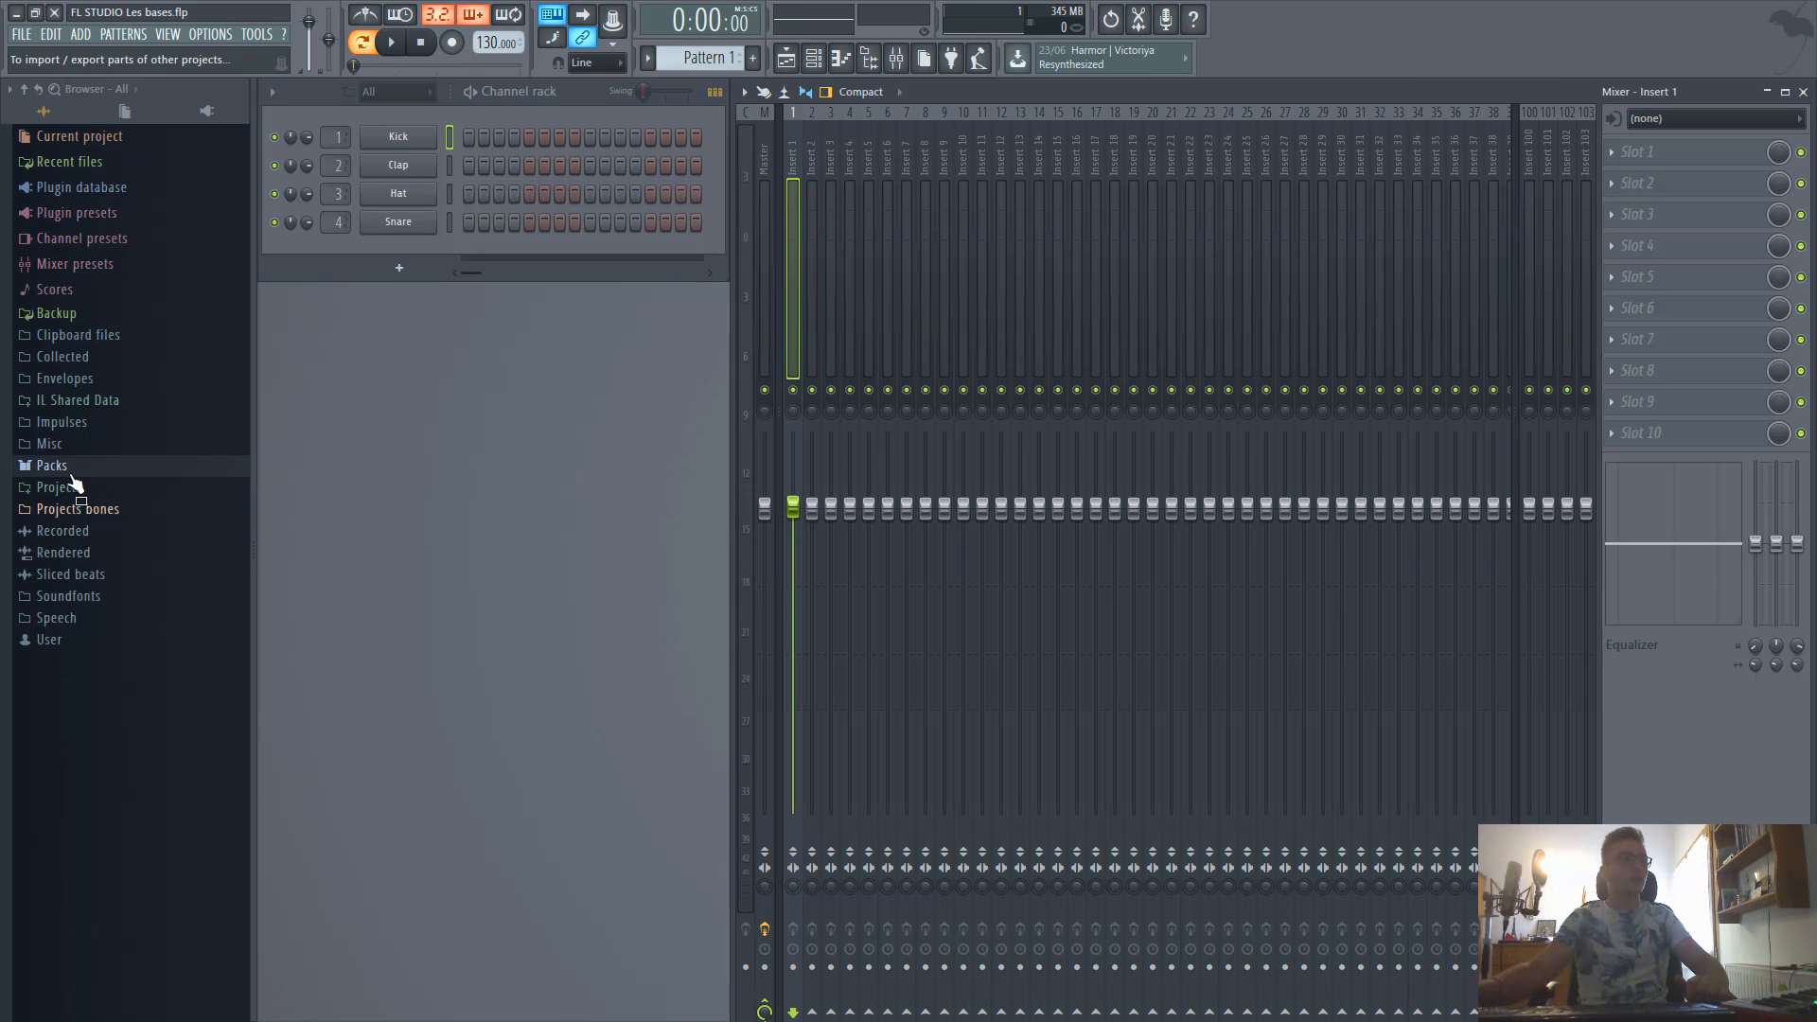
Expand the Packs folder in the browser and look through its sample packs.
{"action": "left_click", "coordinate": [121, 470]}
{"action": "scroll", "coordinate": [171, 757], "scroll_direction": "down", "scroll_amount": 5}
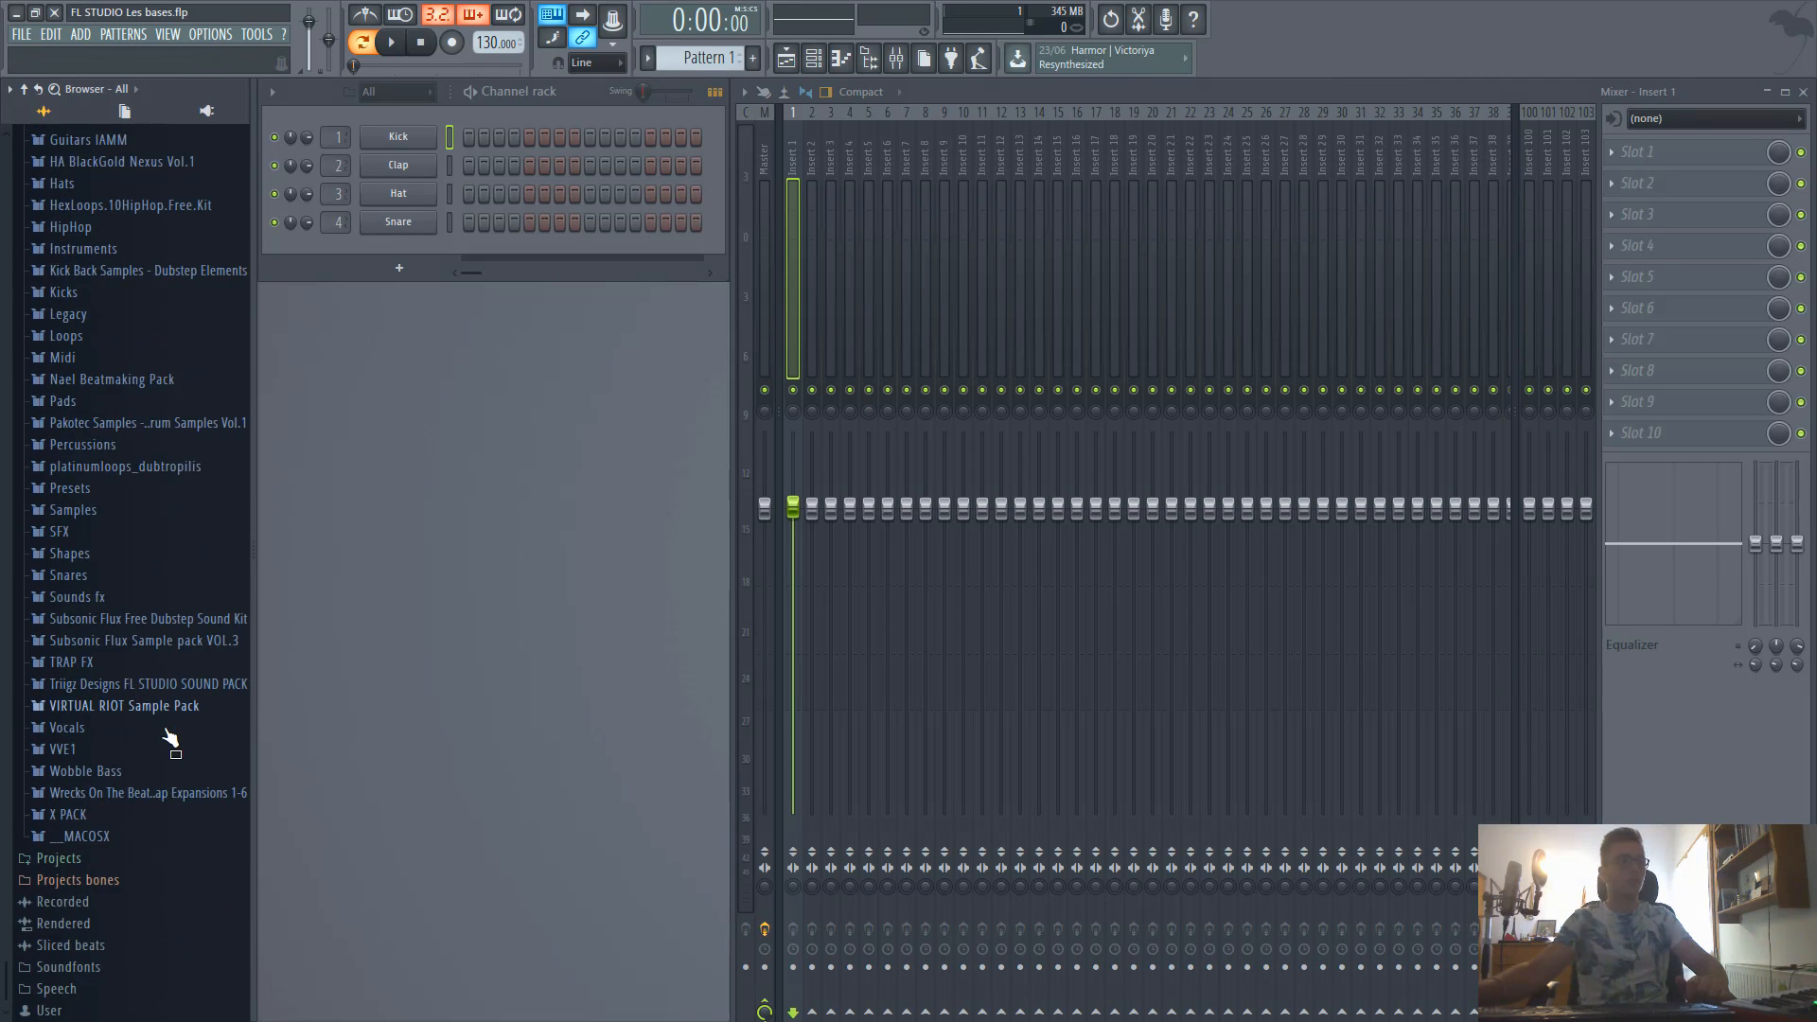
{"action": "scroll", "coordinate": [149, 776], "scroll_direction": "up", "scroll_amount": 8}
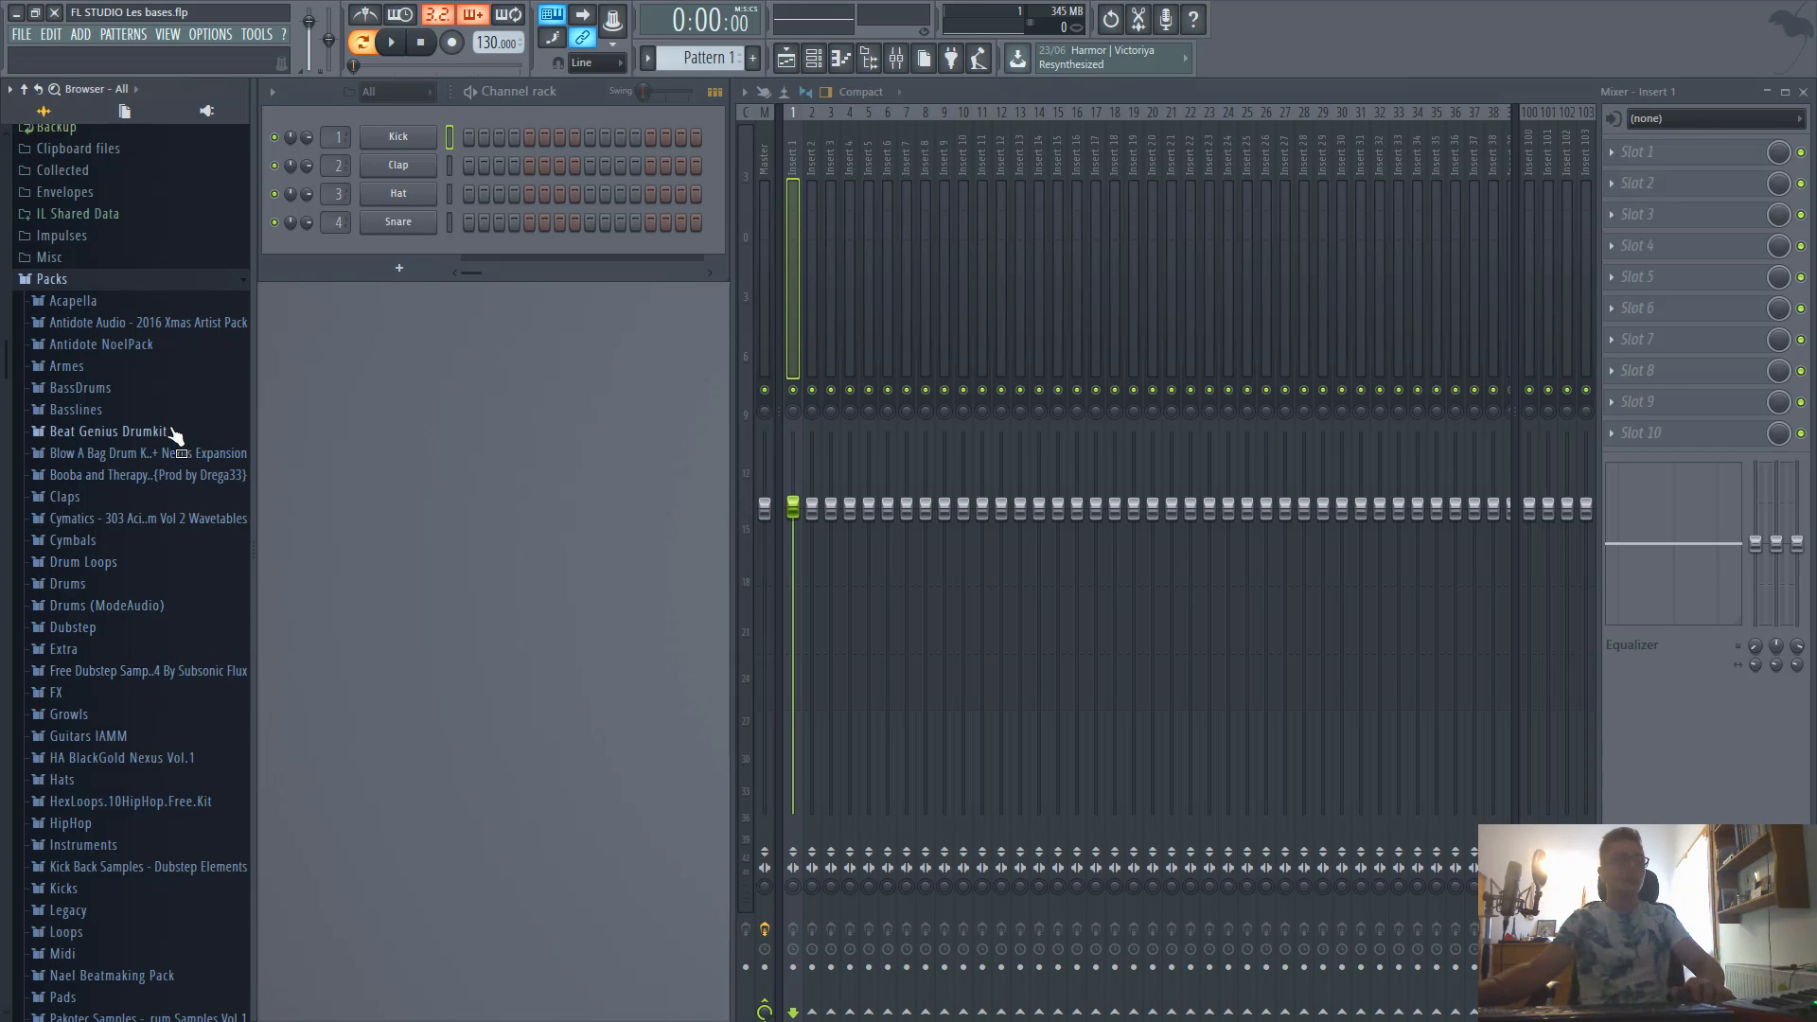
{"action": "scroll", "coordinate": [146, 786], "scroll_direction": "down", "scroll_amount": 8}
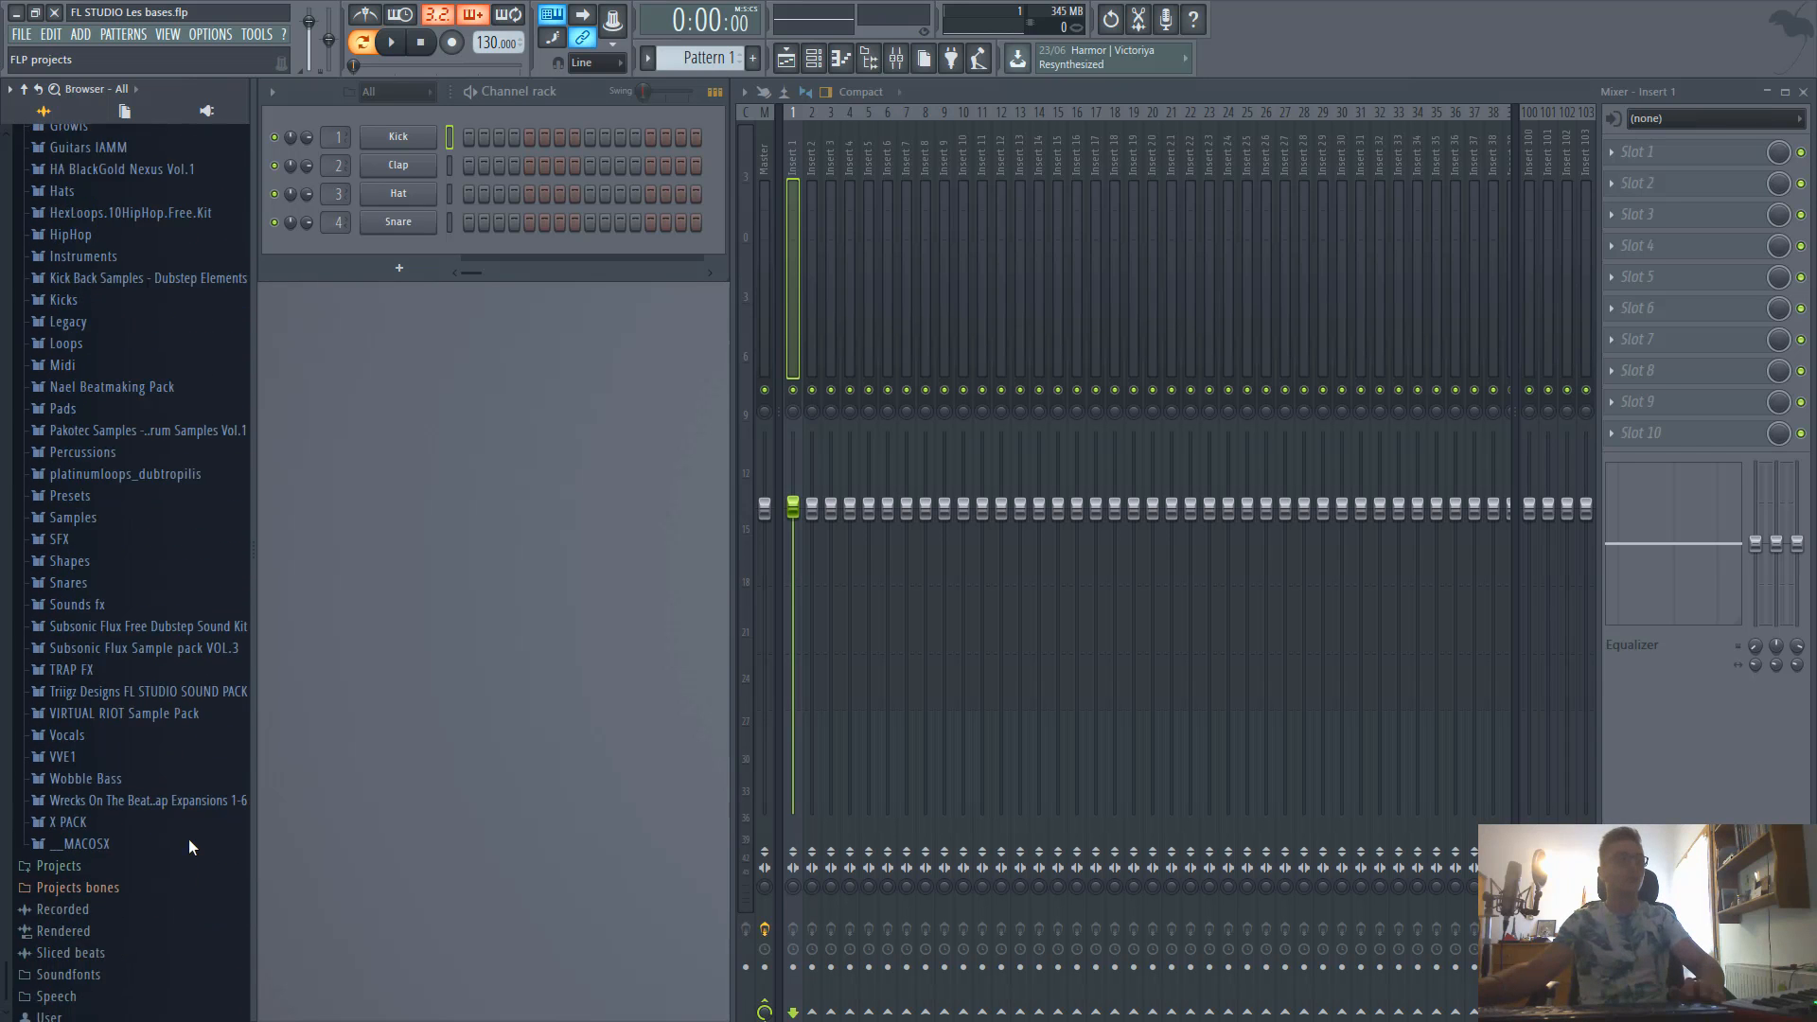
{"action": "scroll", "coordinate": [190, 838], "scroll_direction": "up", "scroll_amount": 11}
{"action": "scroll", "coordinate": [108, 475], "scroll_direction": "up", "scroll_amount": 1}
Expand Beat Genius Drumkit, view its Kick and Hats folders, preview Hihat Trap Or Die, and collapse Hats.
{"action": "left_click", "coordinate": [132, 551]}
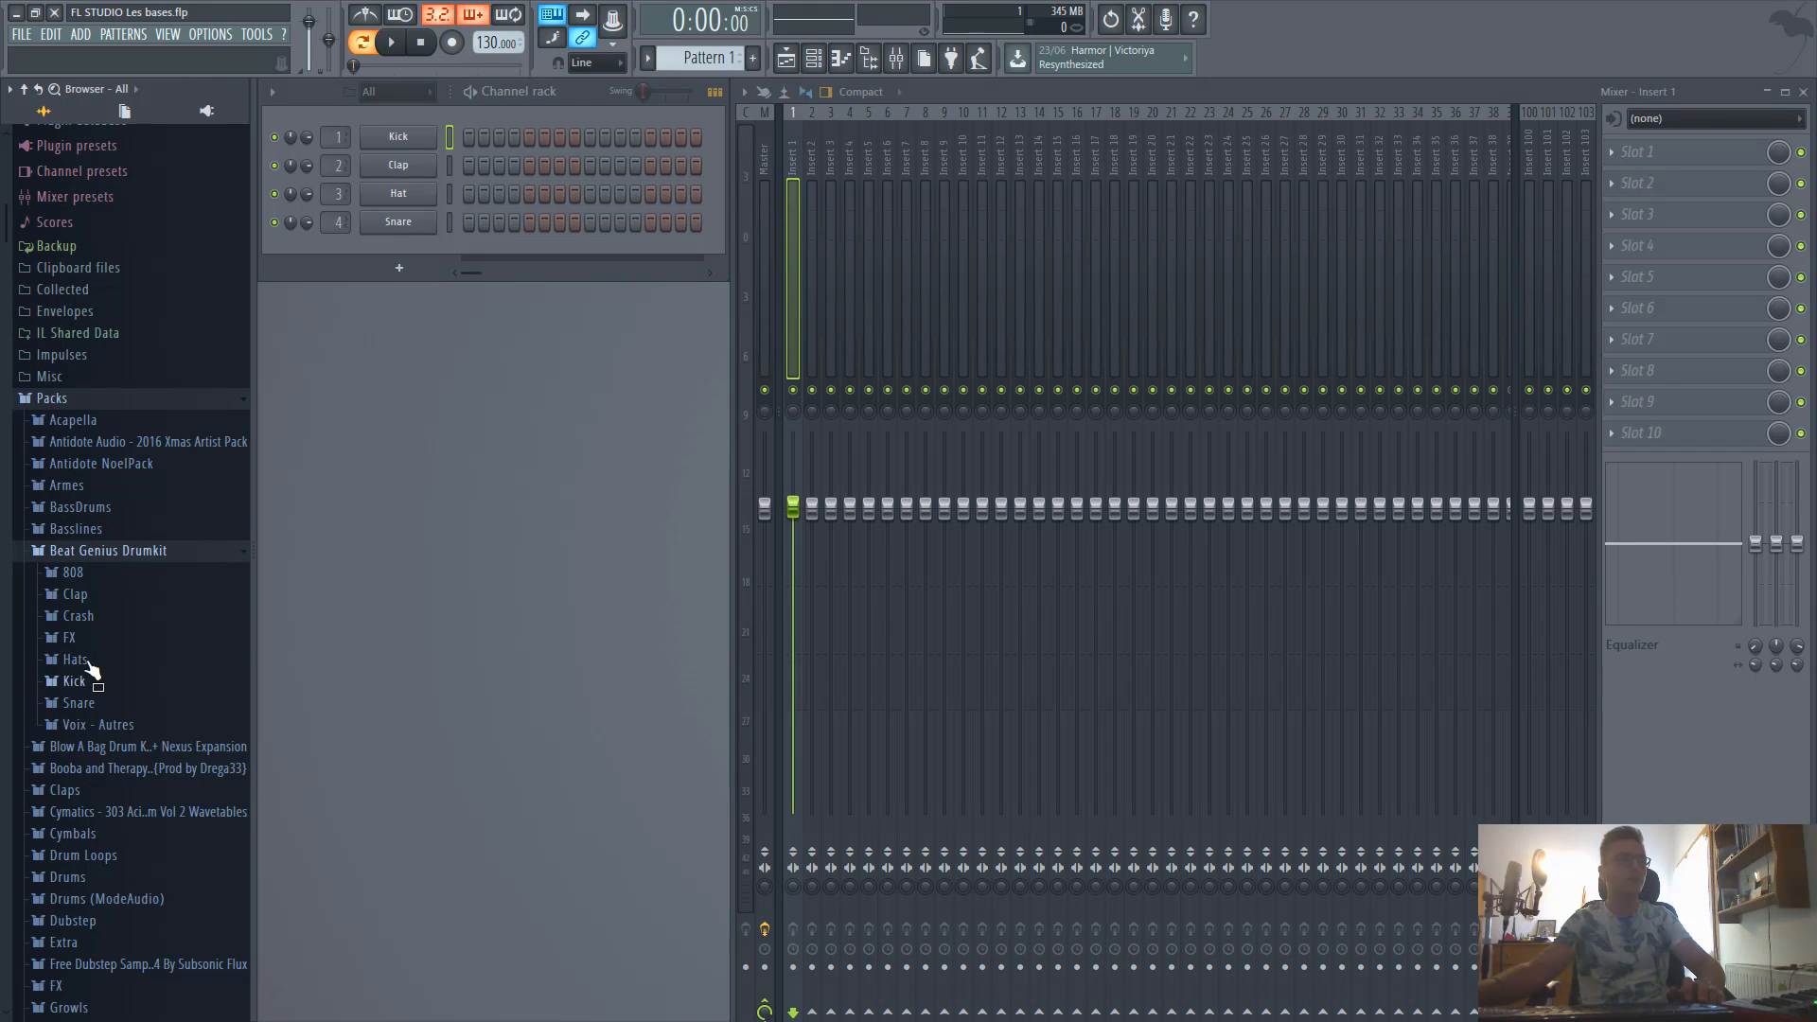
{"action": "left_click", "coordinate": [91, 681]}
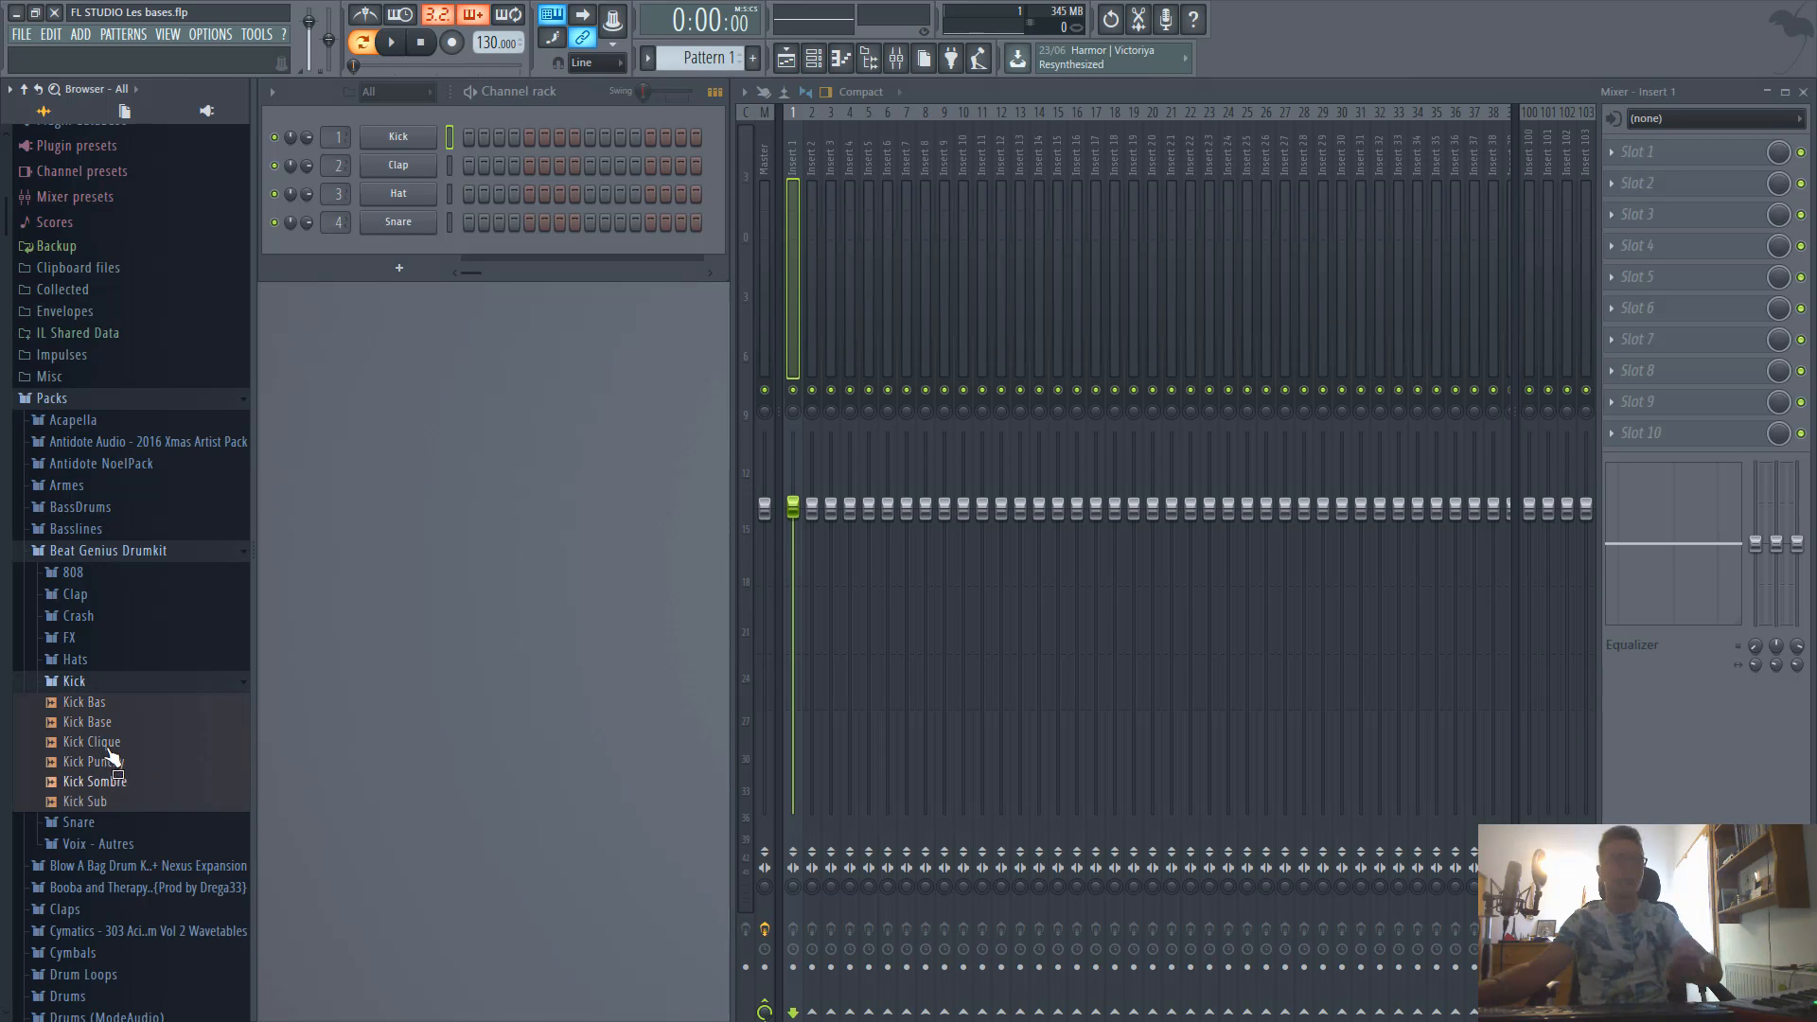
{"action": "left_click", "coordinate": [128, 661]}
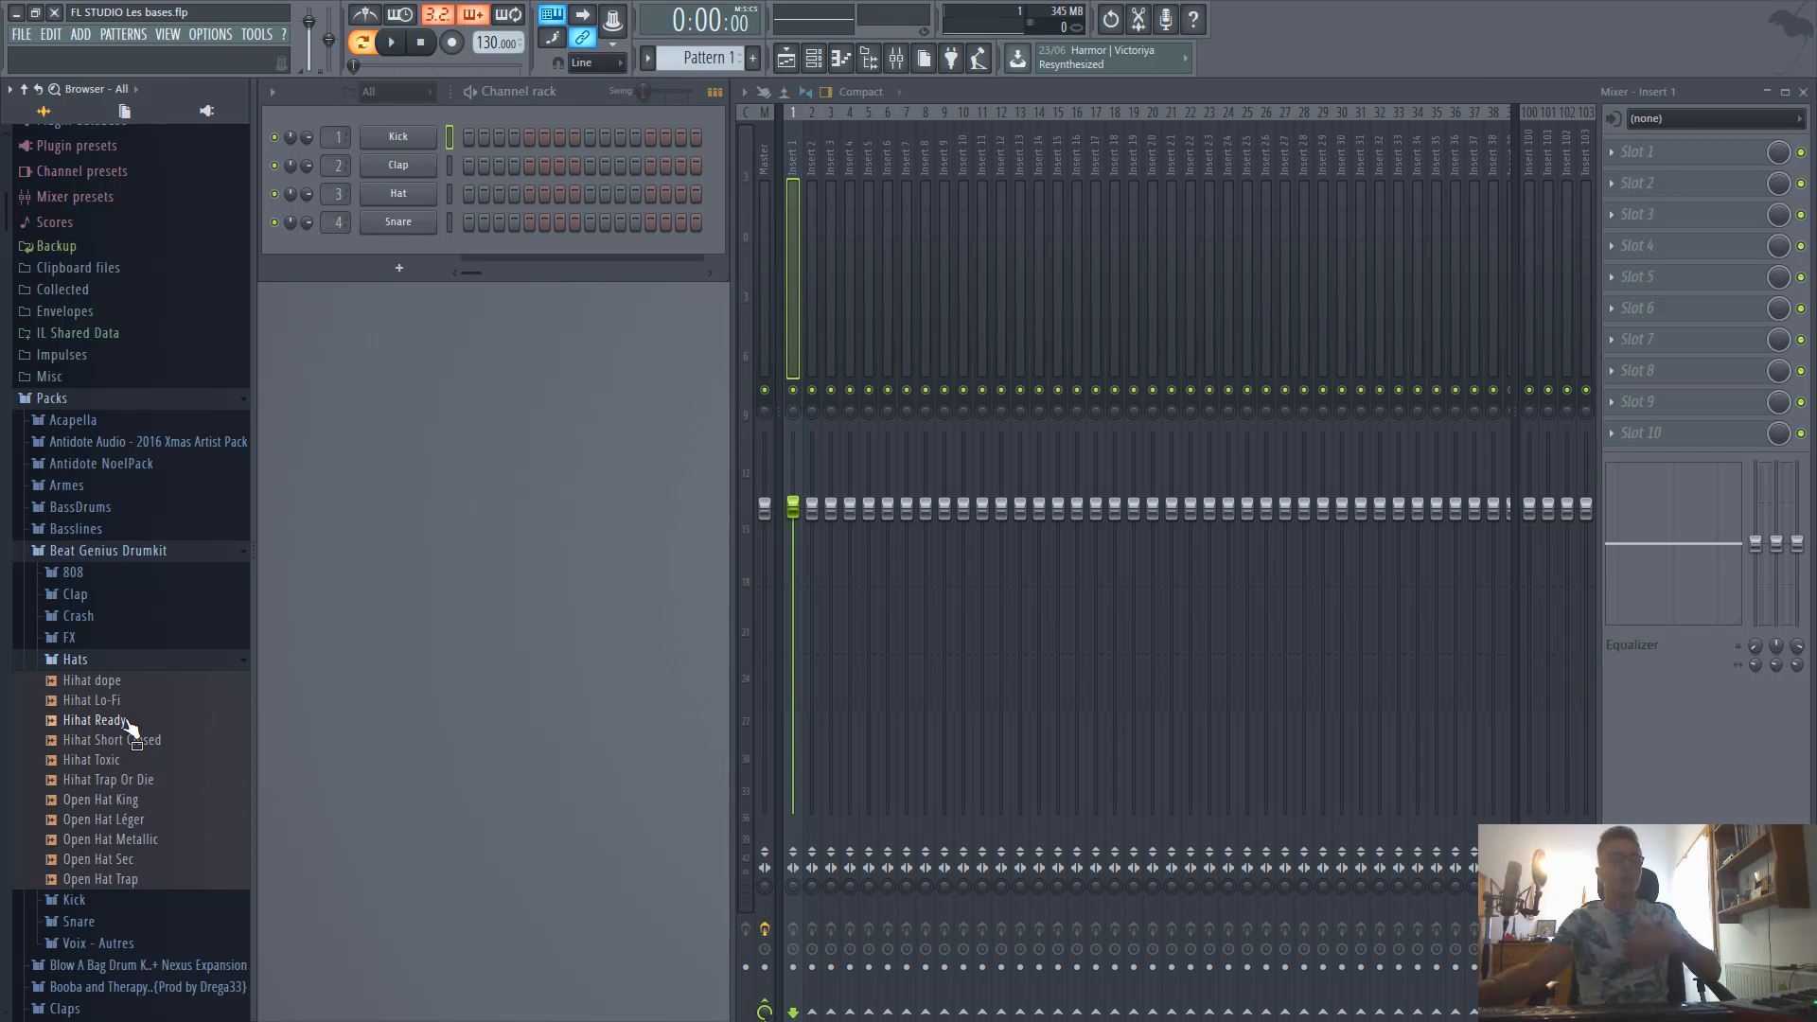
{"action": "left_click", "coordinate": [128, 780]}
{"action": "left_click", "coordinate": [104, 661]}
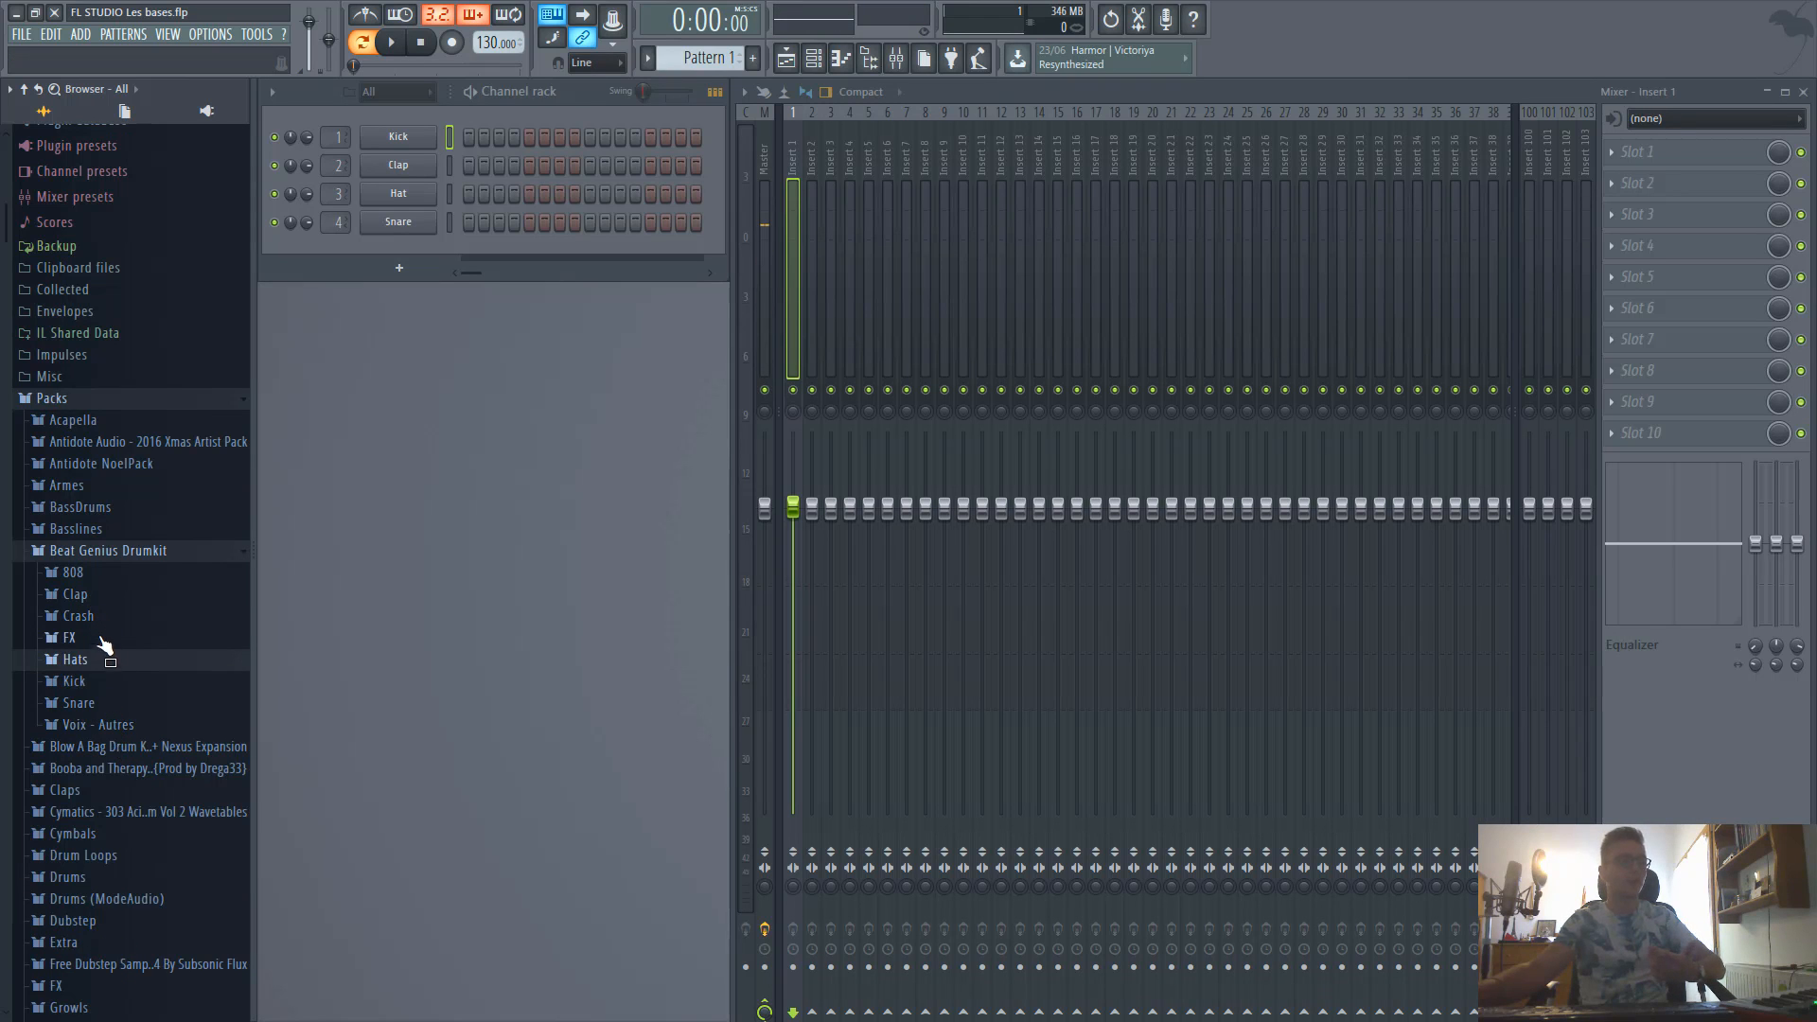
Preview the Clique, Base, Bas, Punchy, Sombre and Sub samples in the Kick folder, and collapse Kick and Beat Genius Drumkit.
{"action": "left_click", "coordinate": [83, 682]}
{"action": "left_click", "coordinate": [100, 739]}
{"action": "left_click", "coordinate": [106, 726]}
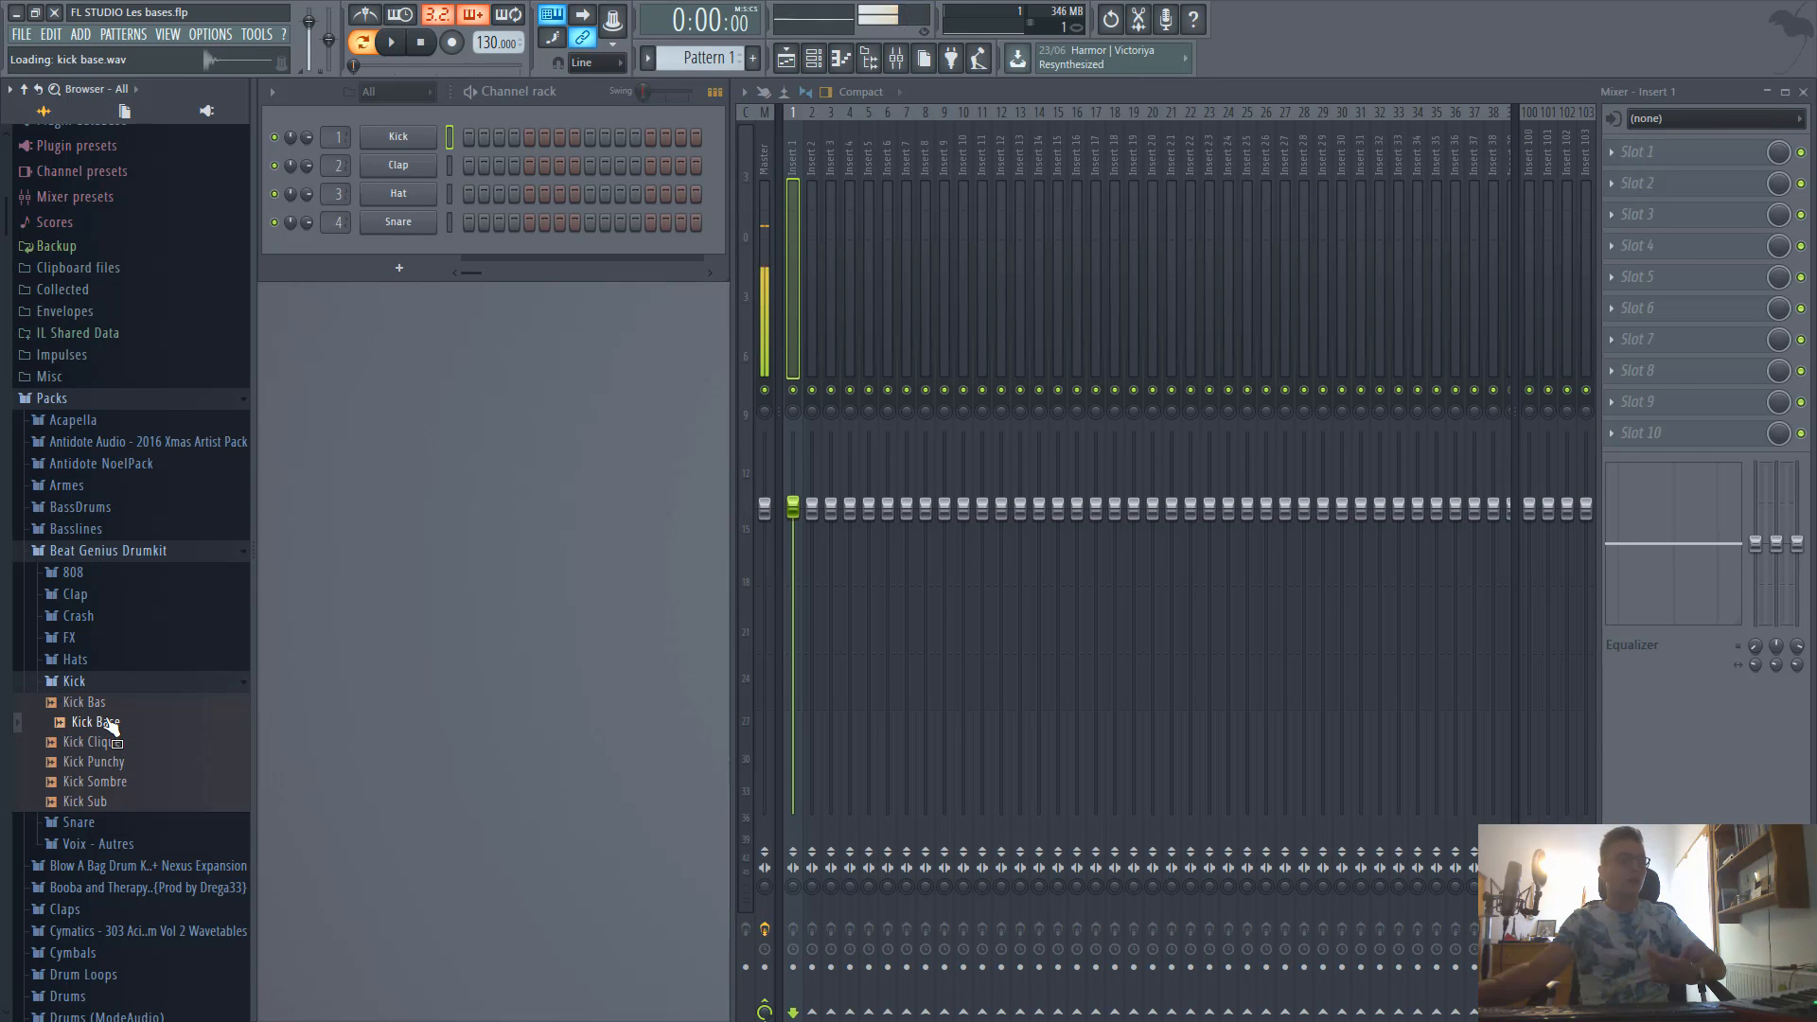
{"action": "left_click", "coordinate": [108, 724]}
{"action": "left_click", "coordinate": [106, 705]}
{"action": "left_click", "coordinate": [125, 764]}
{"action": "left_click", "coordinate": [118, 782]}
{"action": "left_click", "coordinate": [94, 801]}
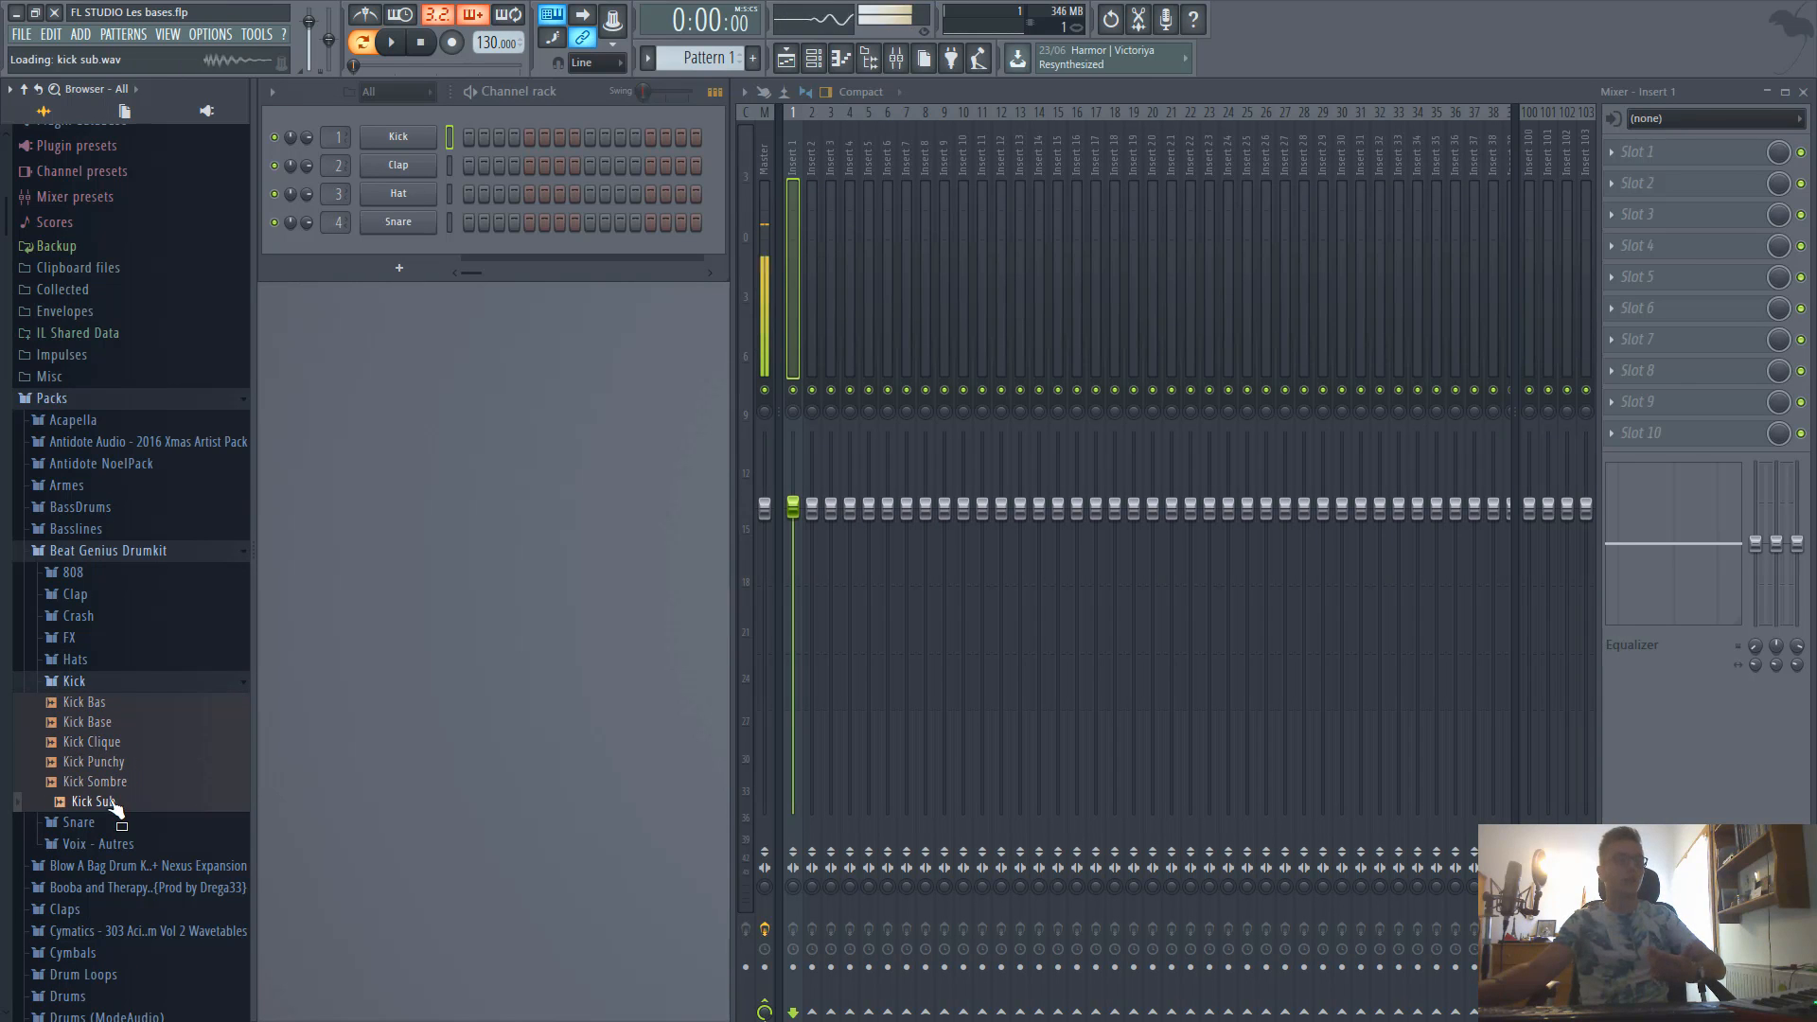
{"action": "left_click", "coordinate": [112, 783]}
{"action": "left_click", "coordinate": [124, 683]}
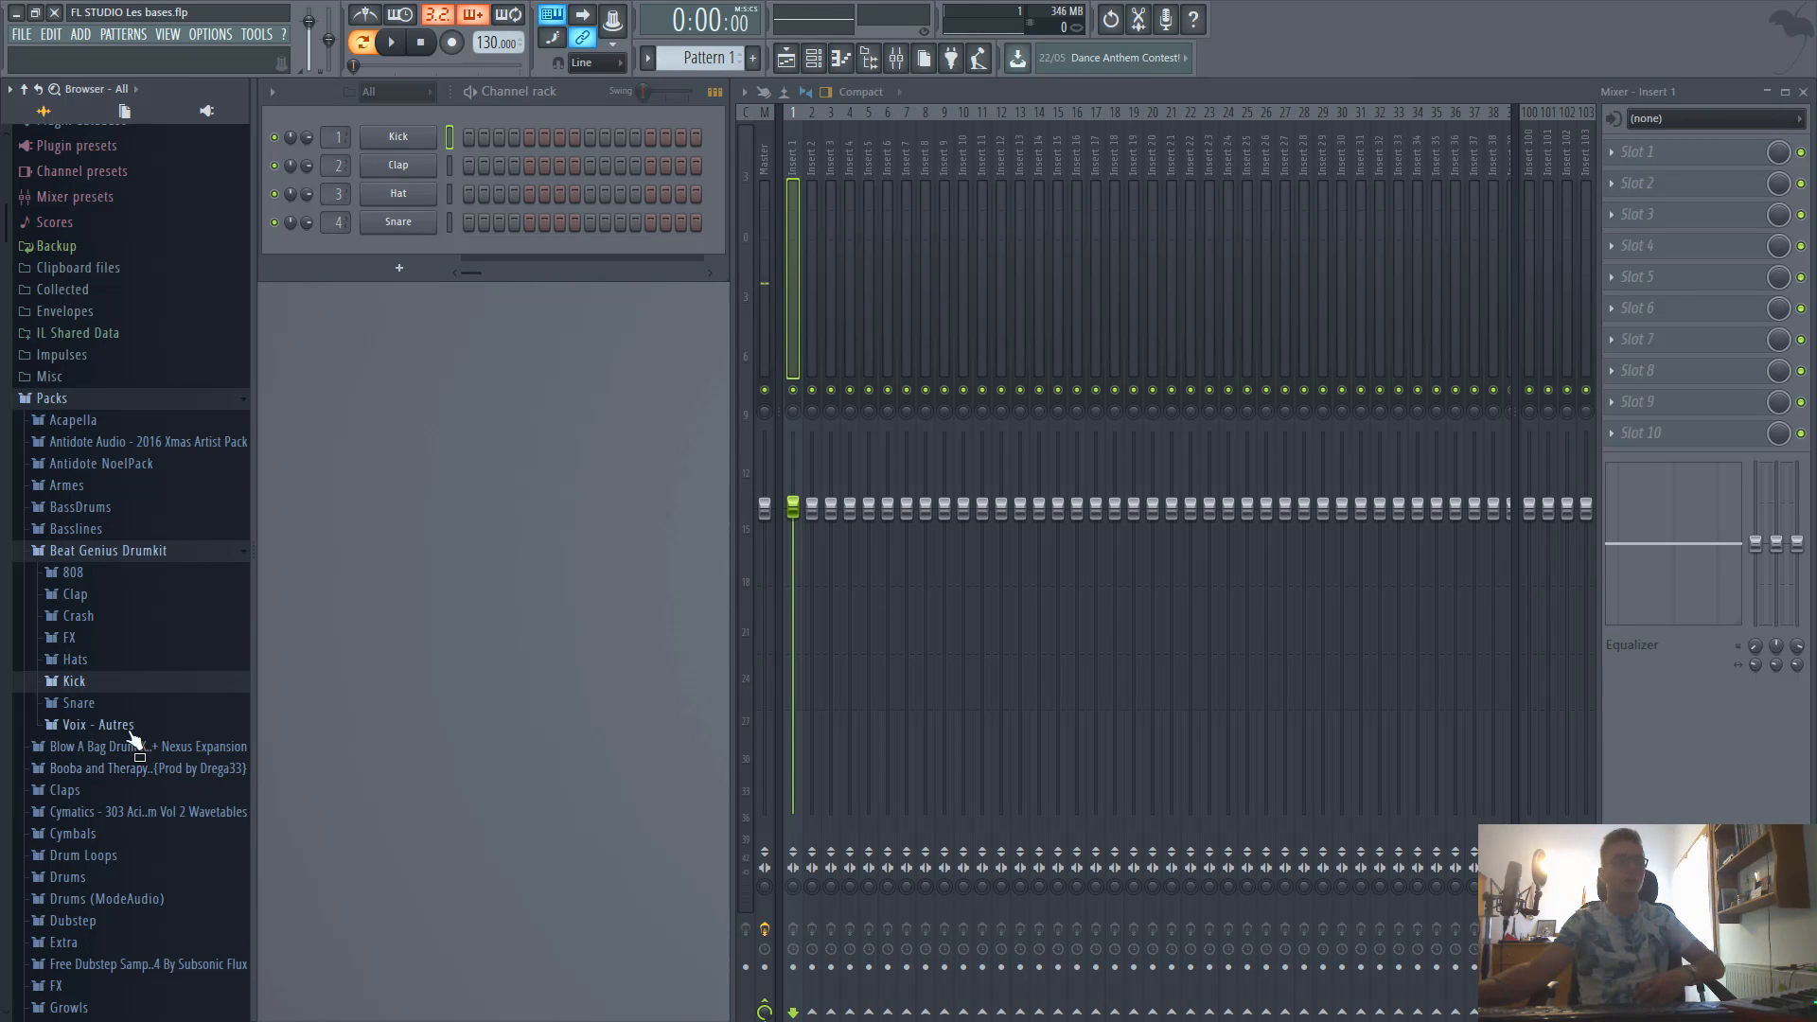
{"action": "left_click", "coordinate": [238, 559]}
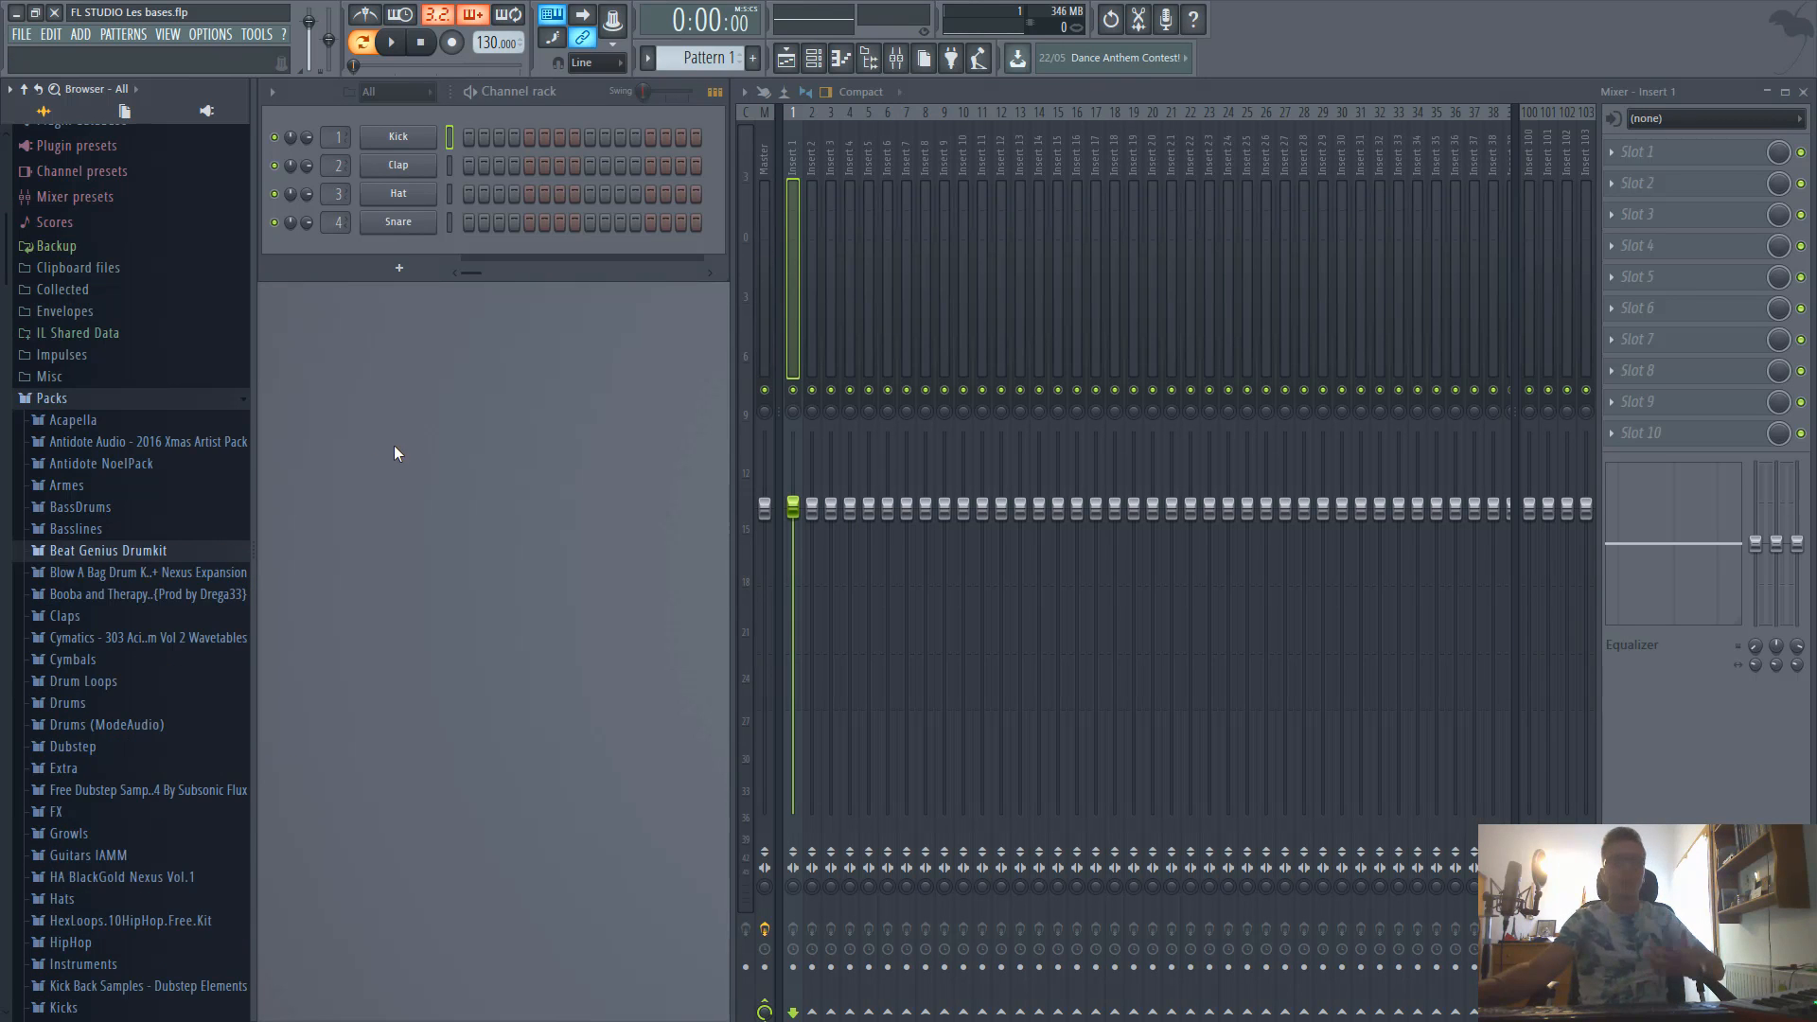
View the list of instrument plugins that can be added as channels, and dismiss it without choosing one.
{"action": "left_click", "coordinate": [83, 38]}
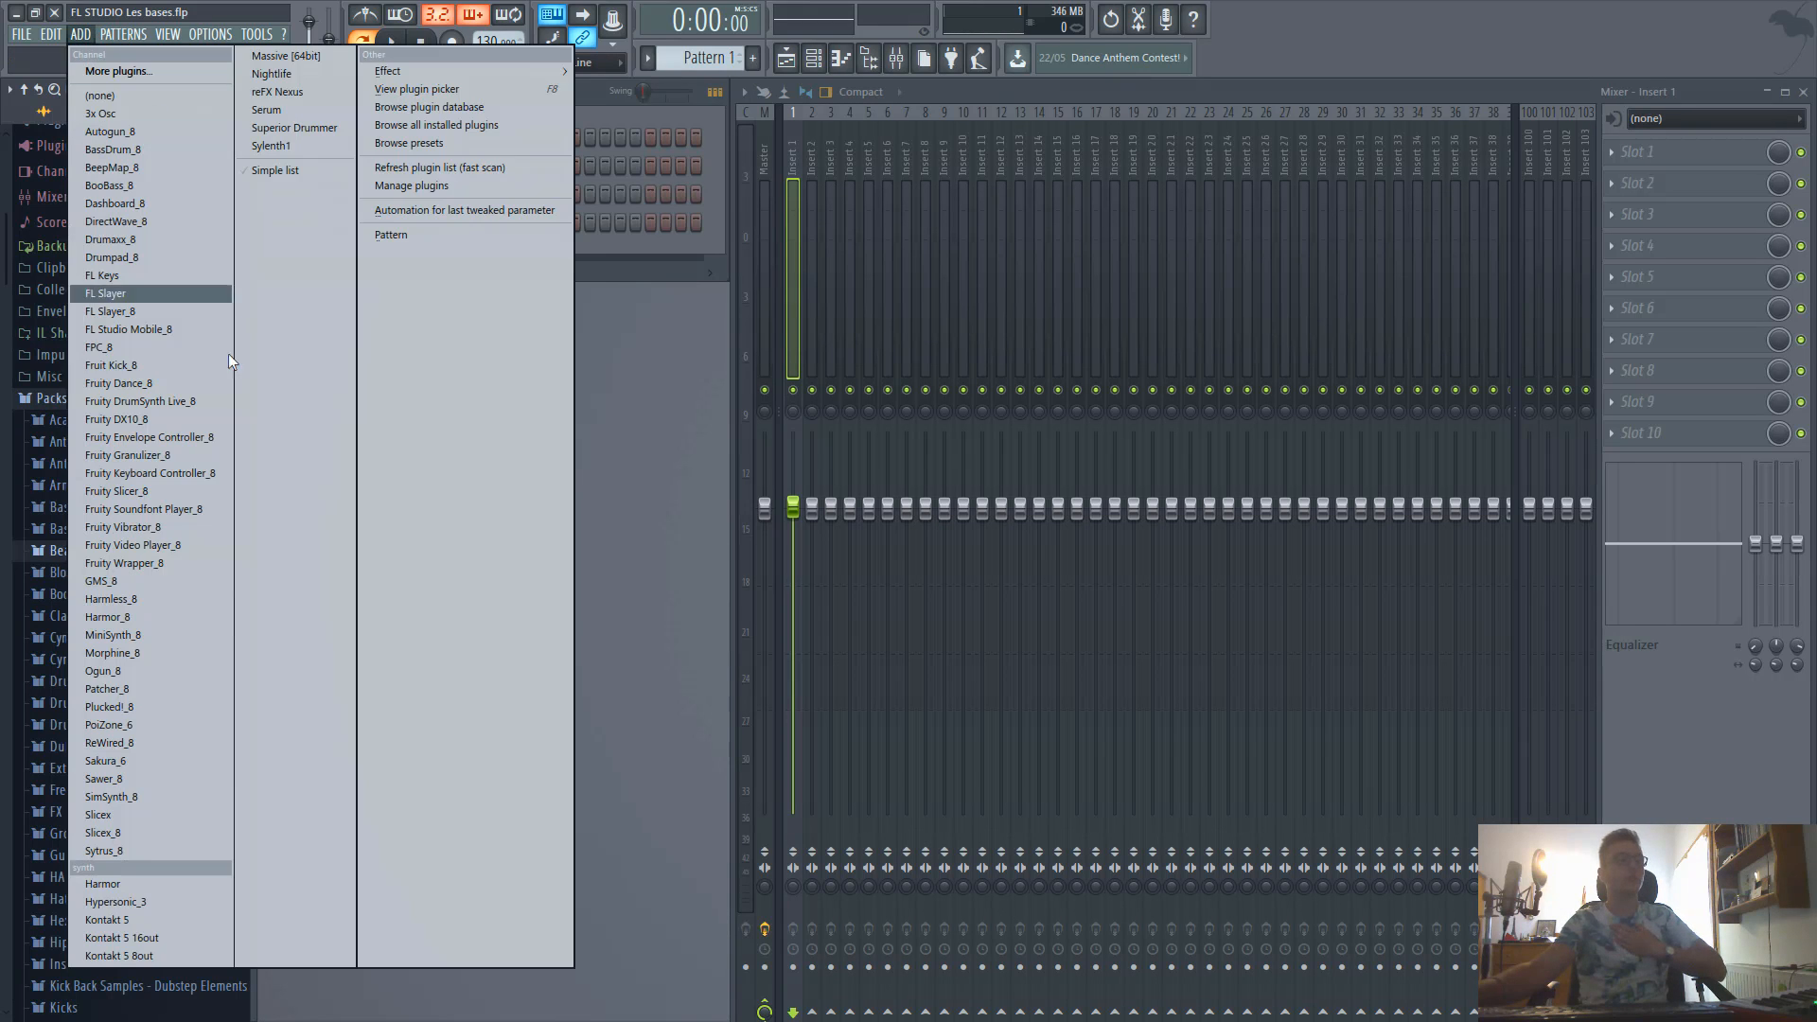
{"action": "left_click", "coordinate": [1294, 16]}
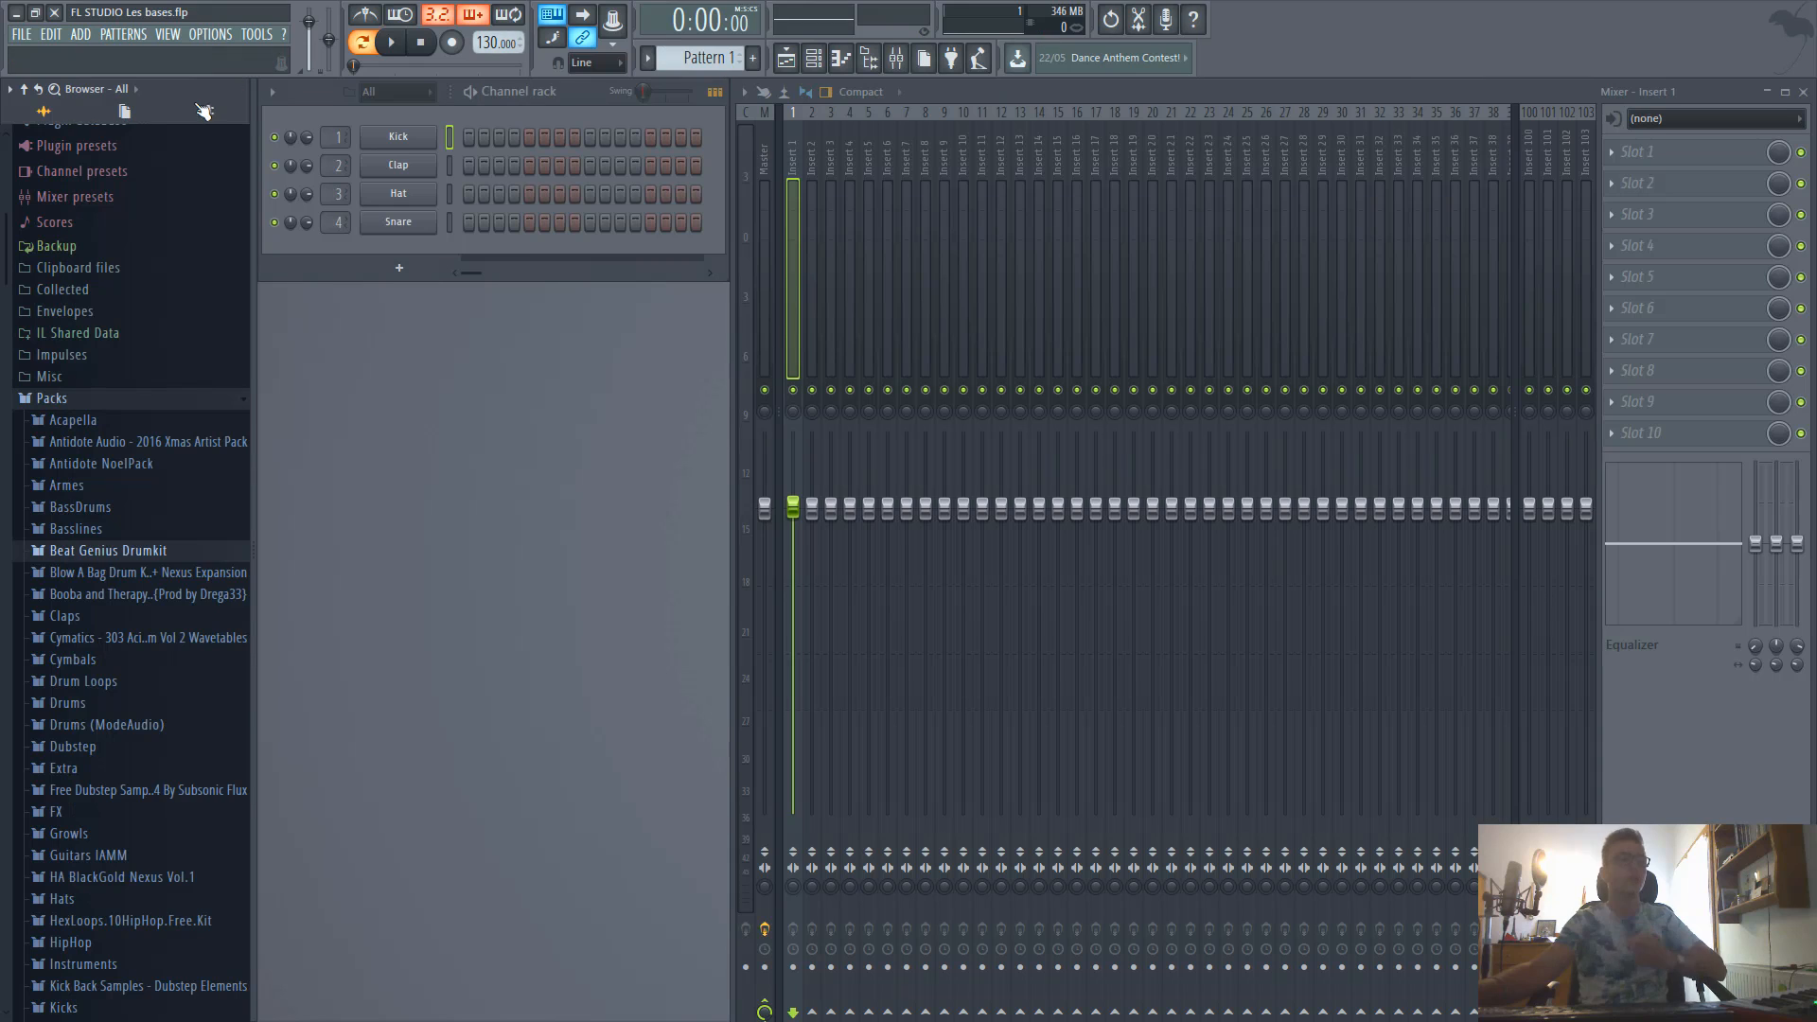
{"action": "left_click", "coordinate": [83, 38]}
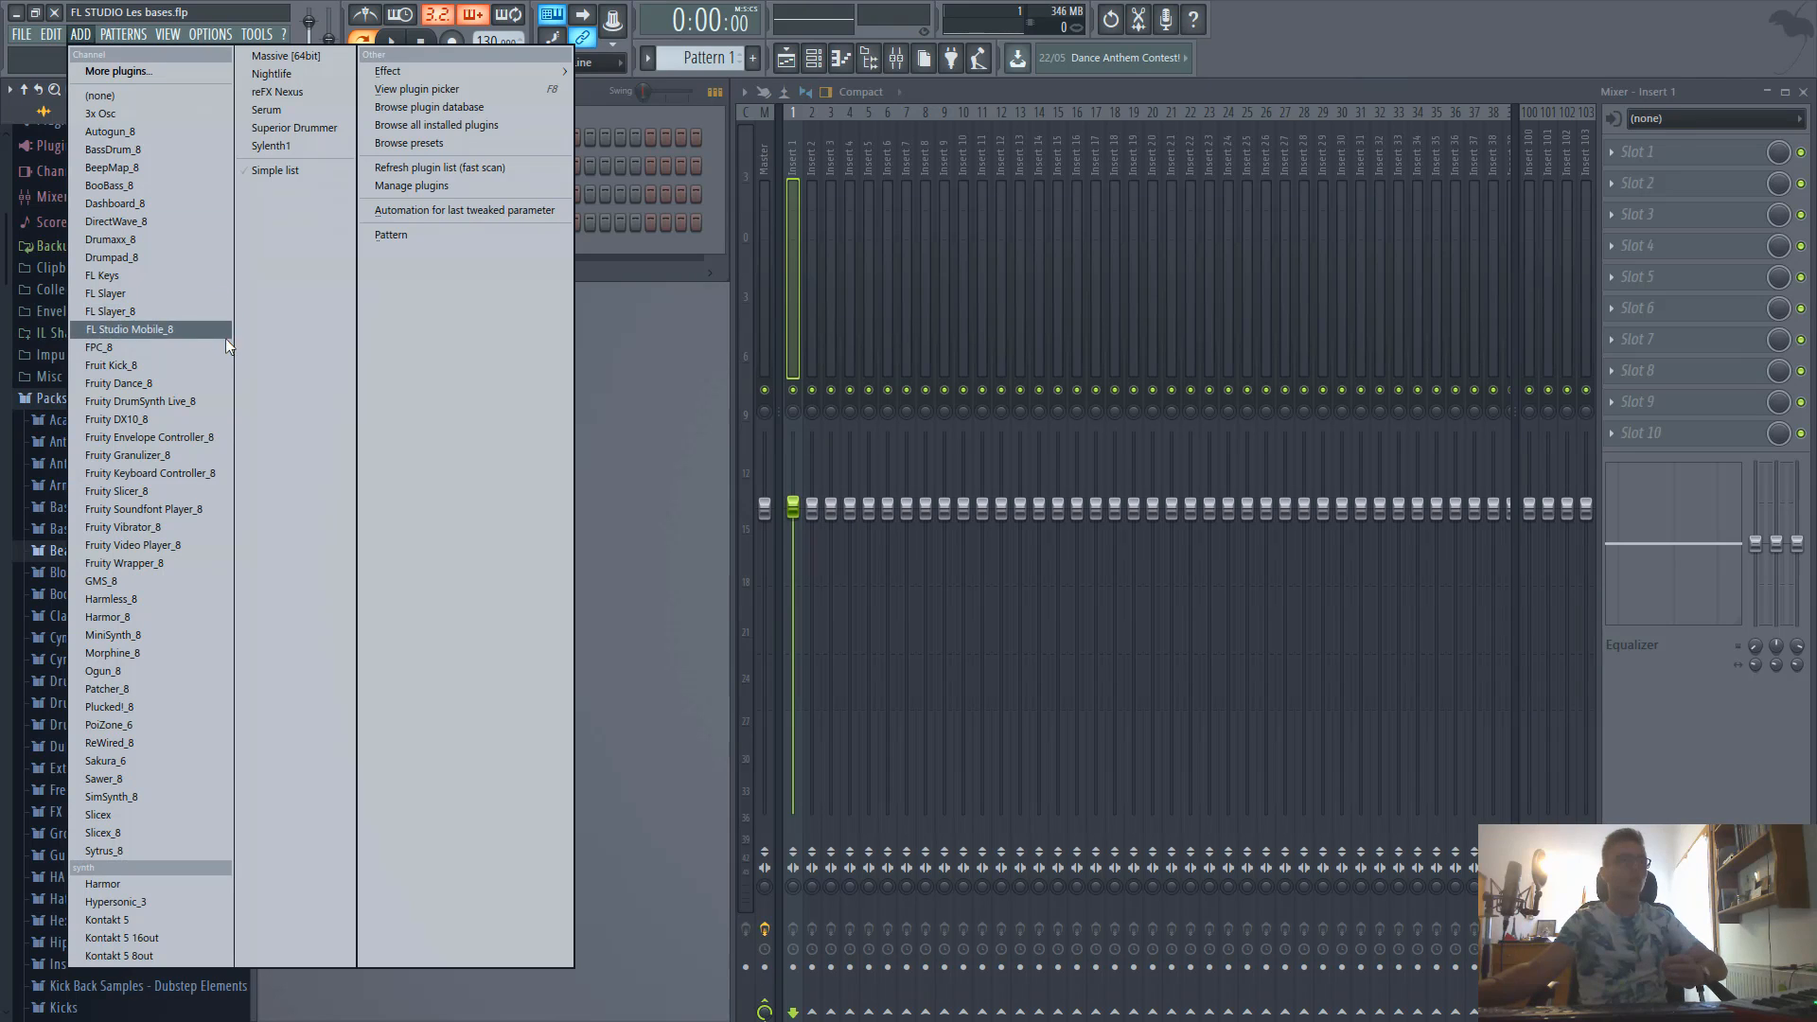
{"action": "left_click", "coordinate": [1093, 60]}
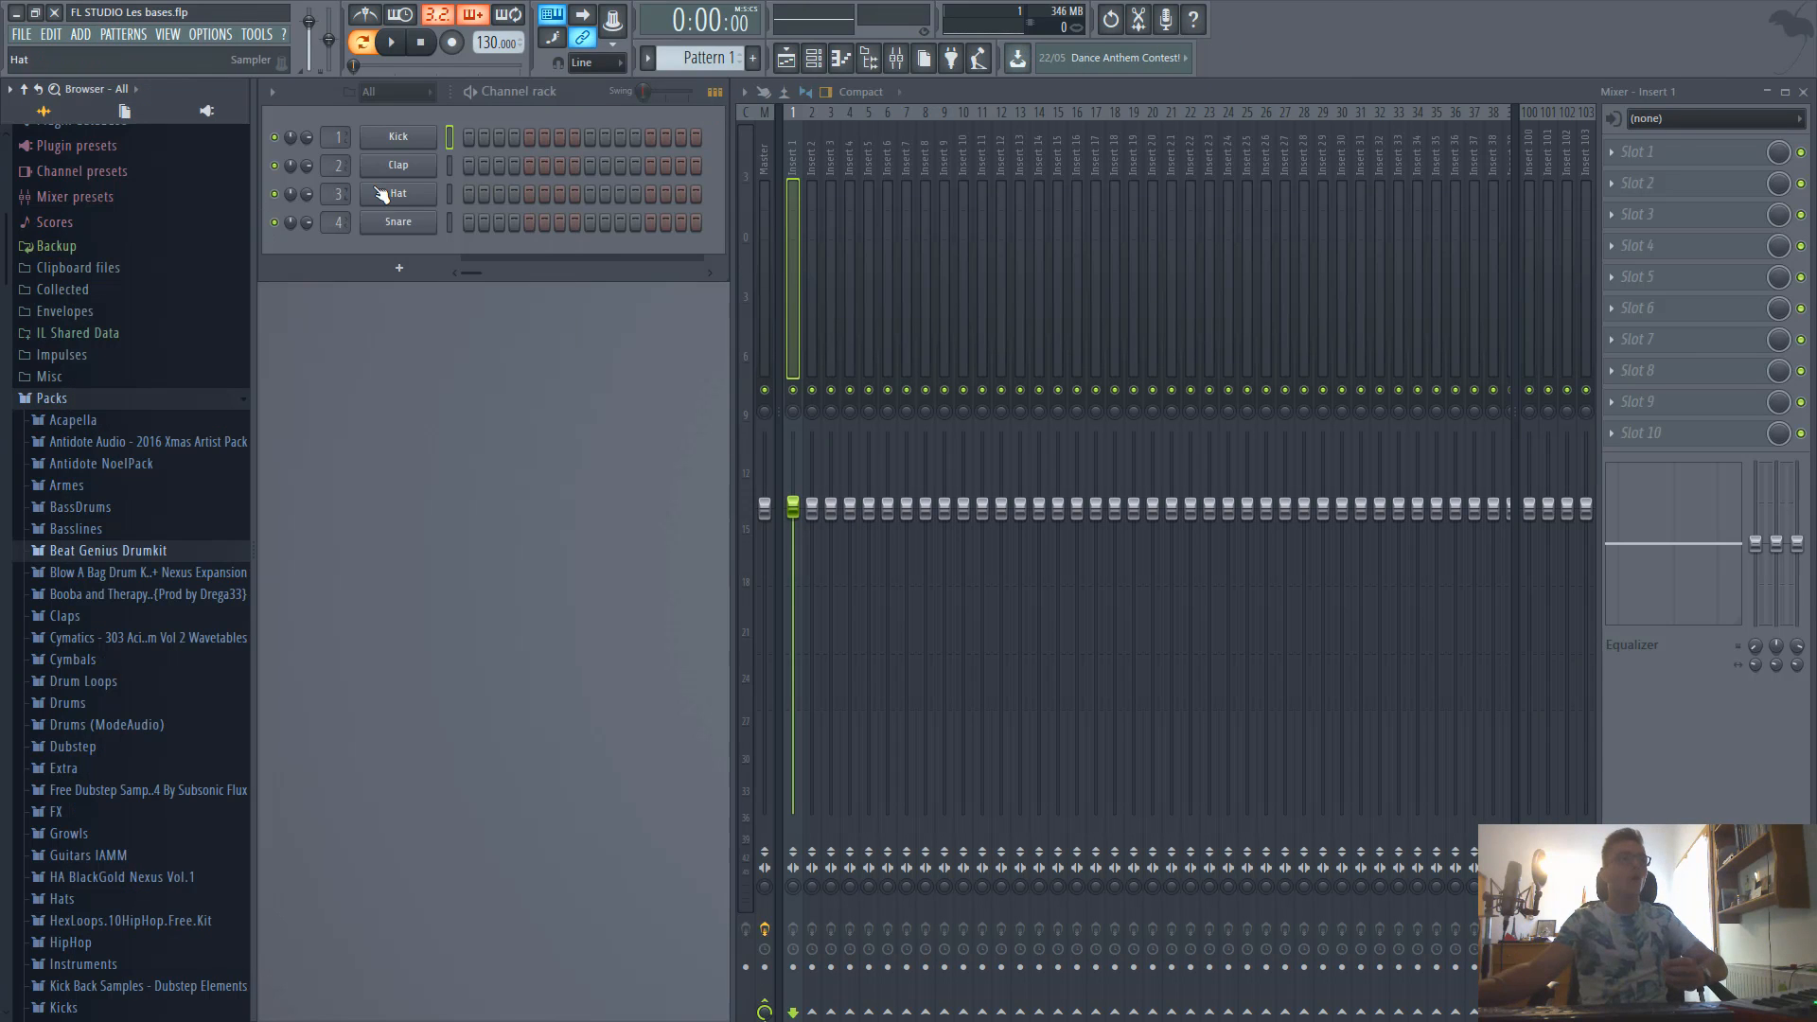
Open the full list of generator plugins and look through its entries, from 3x Osc down to the FL Studio VSTi, FPC and Fruit Kick plugins.
{"action": "left_click", "coordinate": [78, 34]}
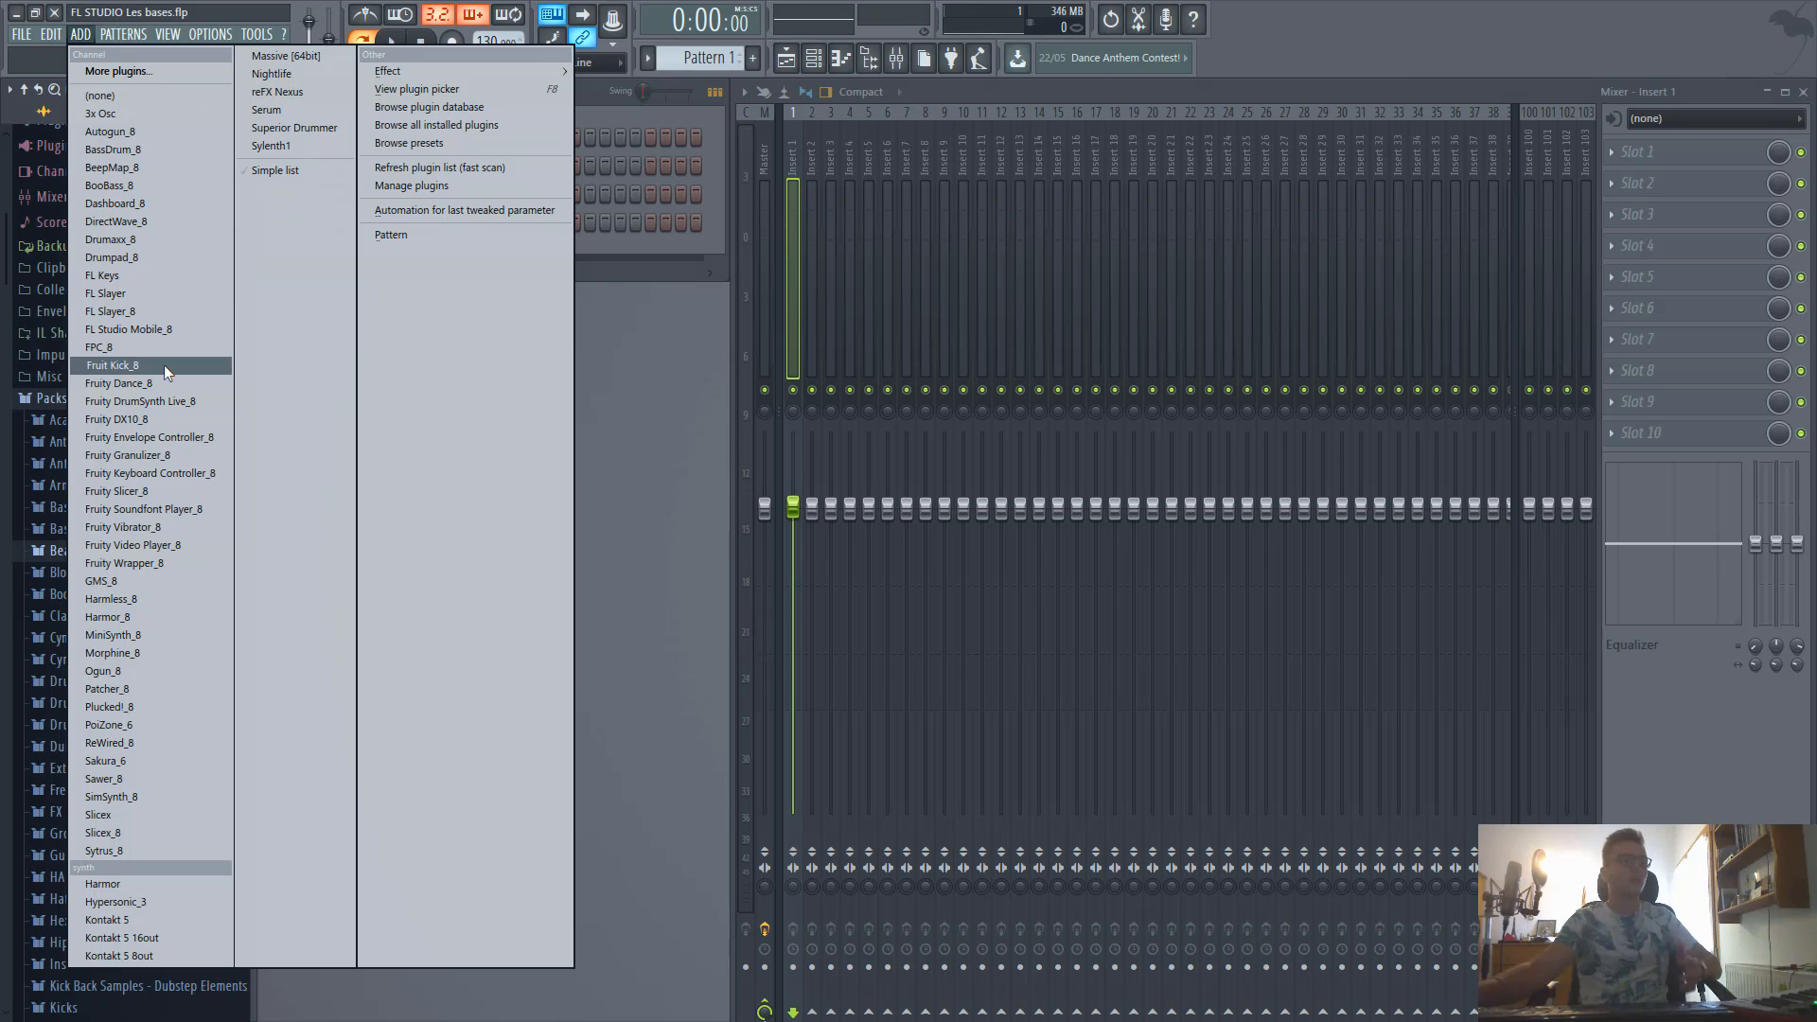
{"action": "left_click", "coordinate": [134, 72]}
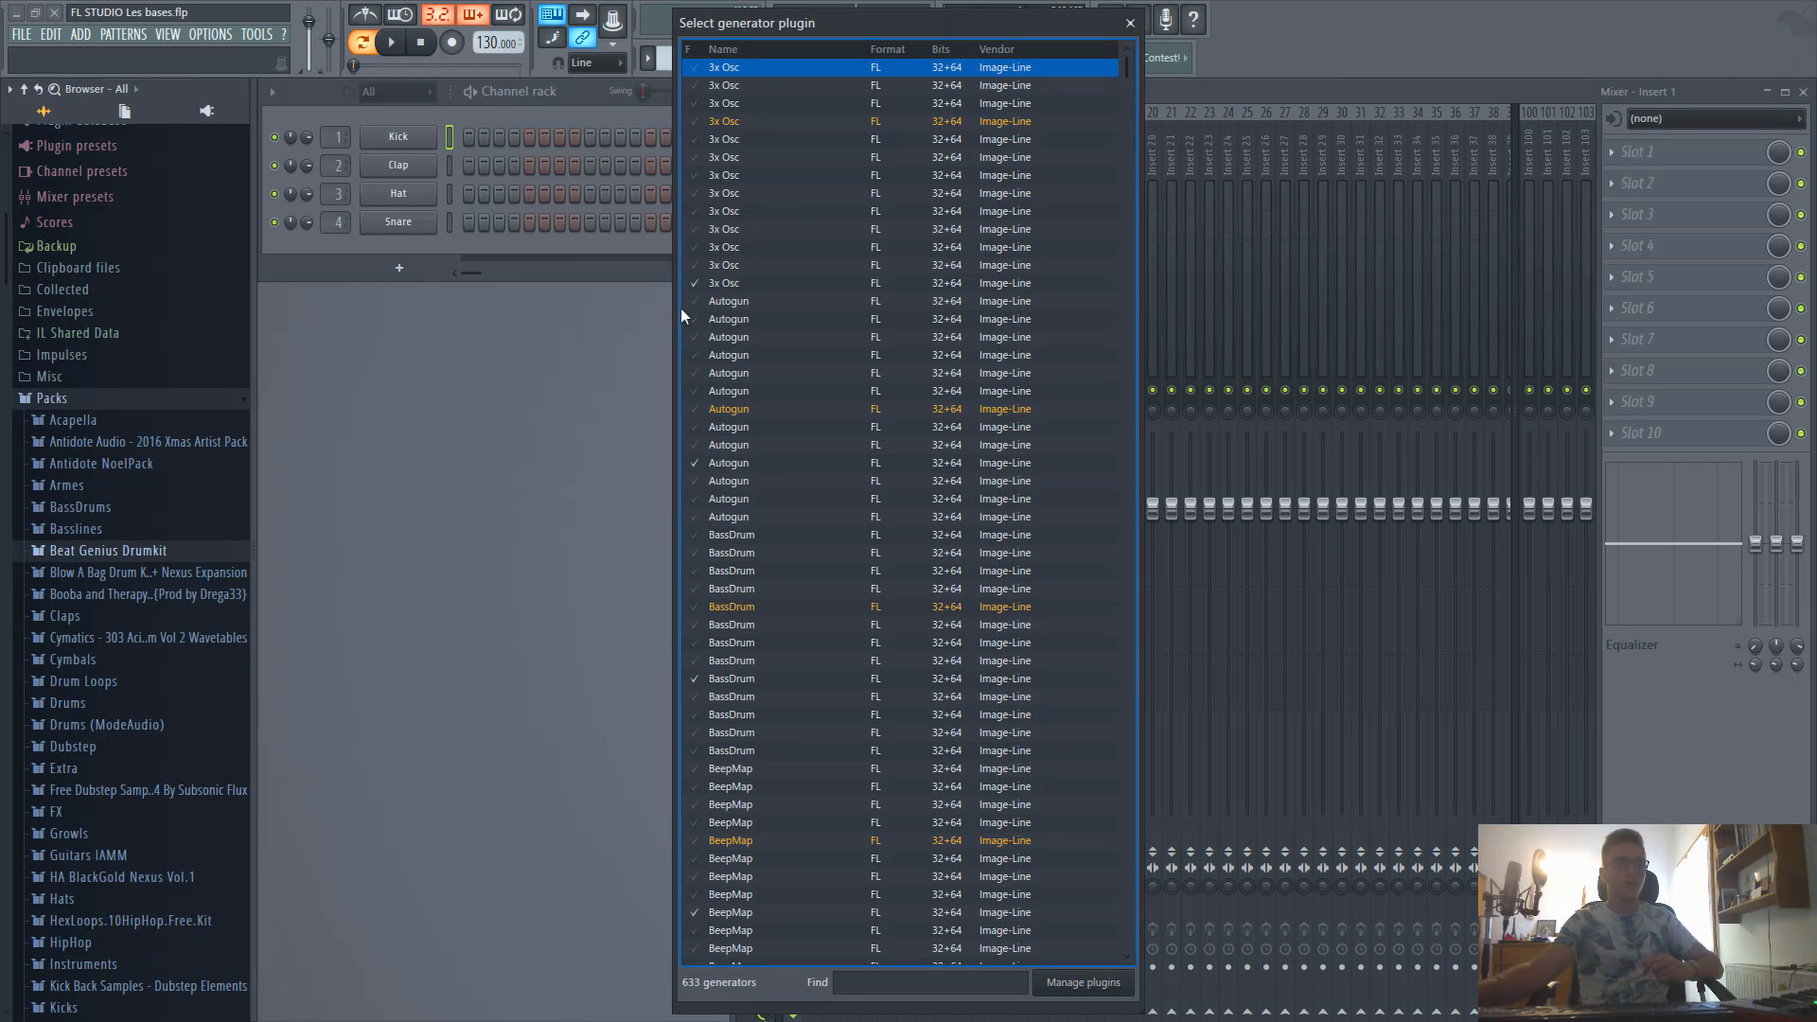
{"action": "scroll", "coordinate": [866, 737], "scroll_direction": "down", "scroll_amount": 20}
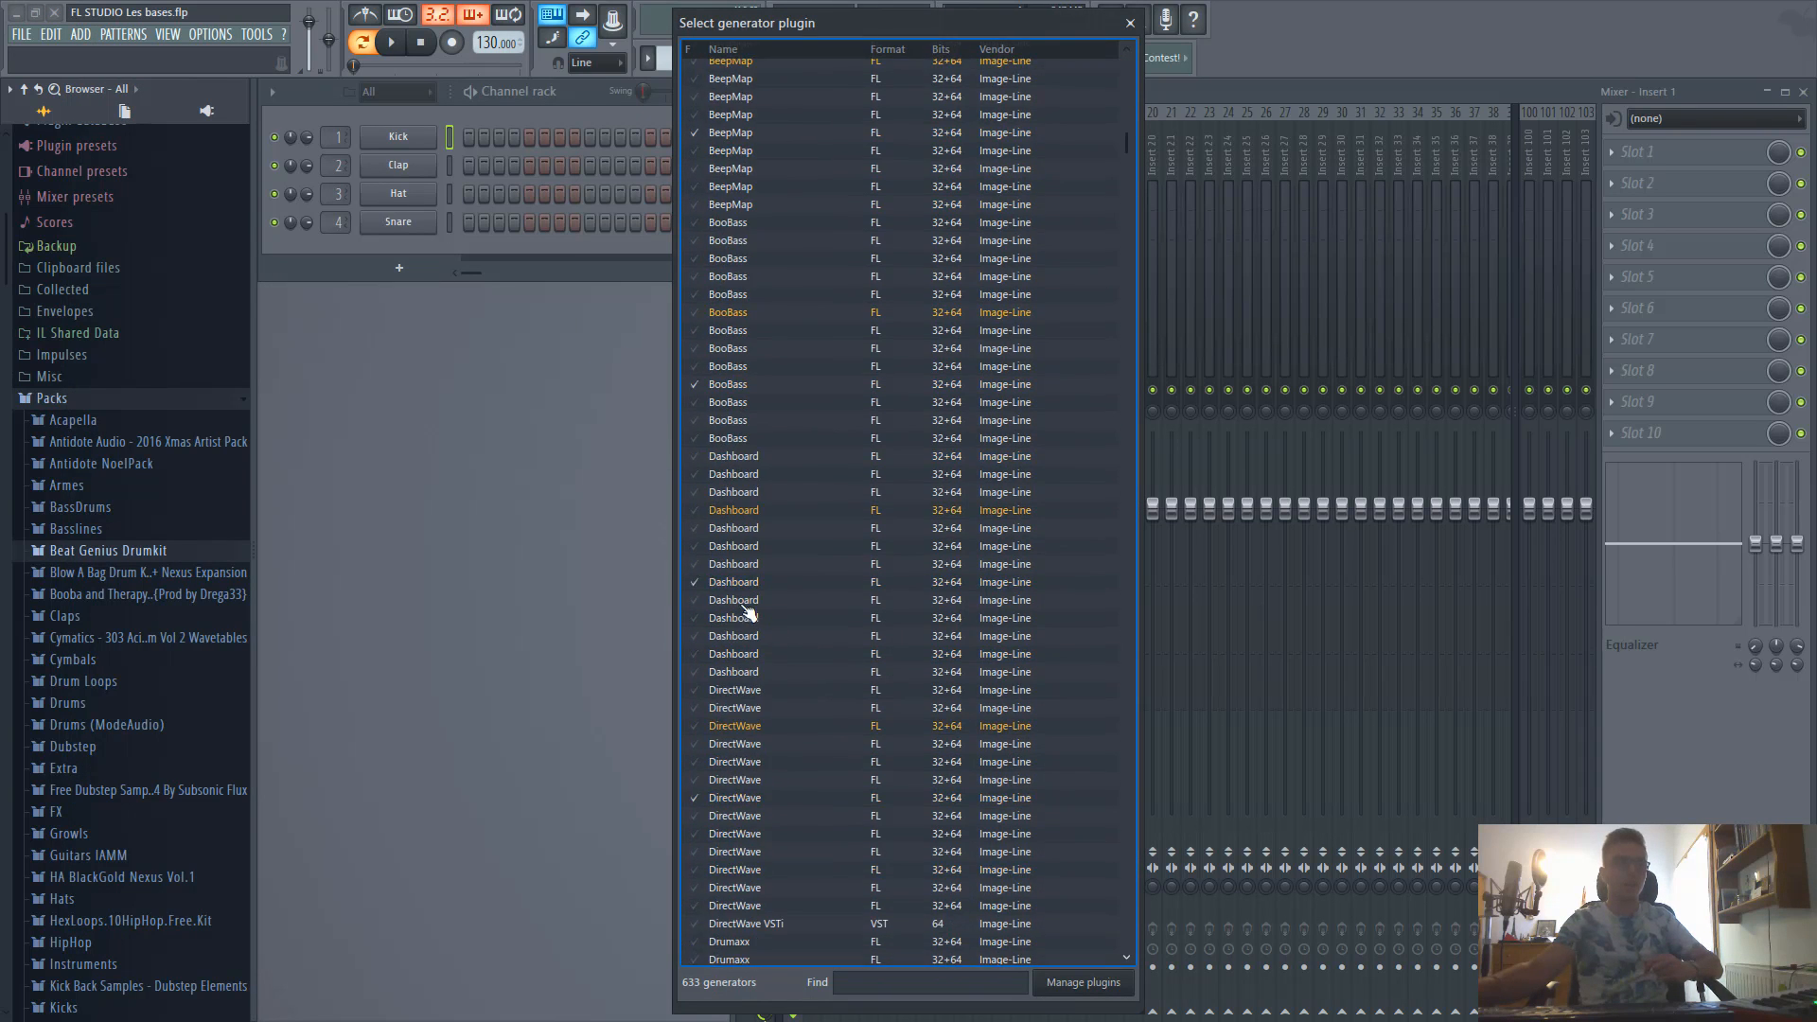
{"action": "scroll", "coordinate": [757, 592], "scroll_direction": "down", "scroll_amount": 10}
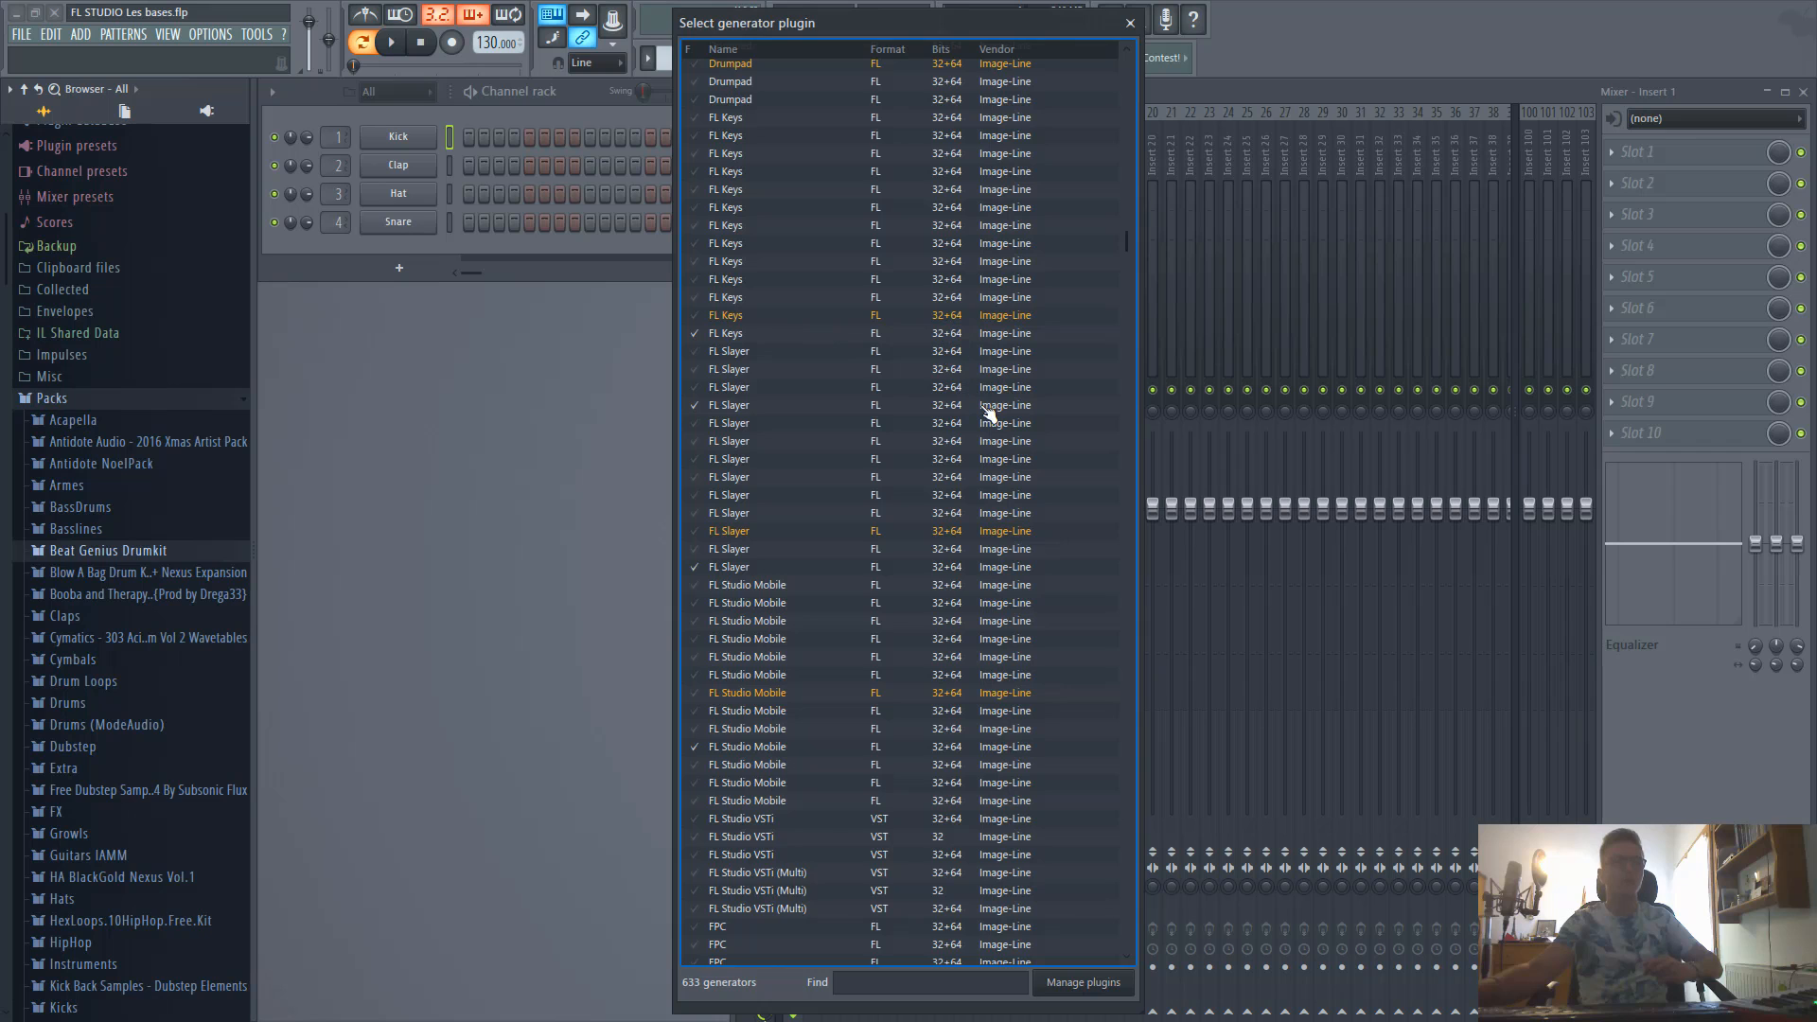
{"action": "scroll", "coordinate": [949, 398], "scroll_direction": "up", "scroll_amount": 7}
{"action": "scroll", "coordinate": [949, 462], "scroll_direction": "down", "scroll_amount": 3}
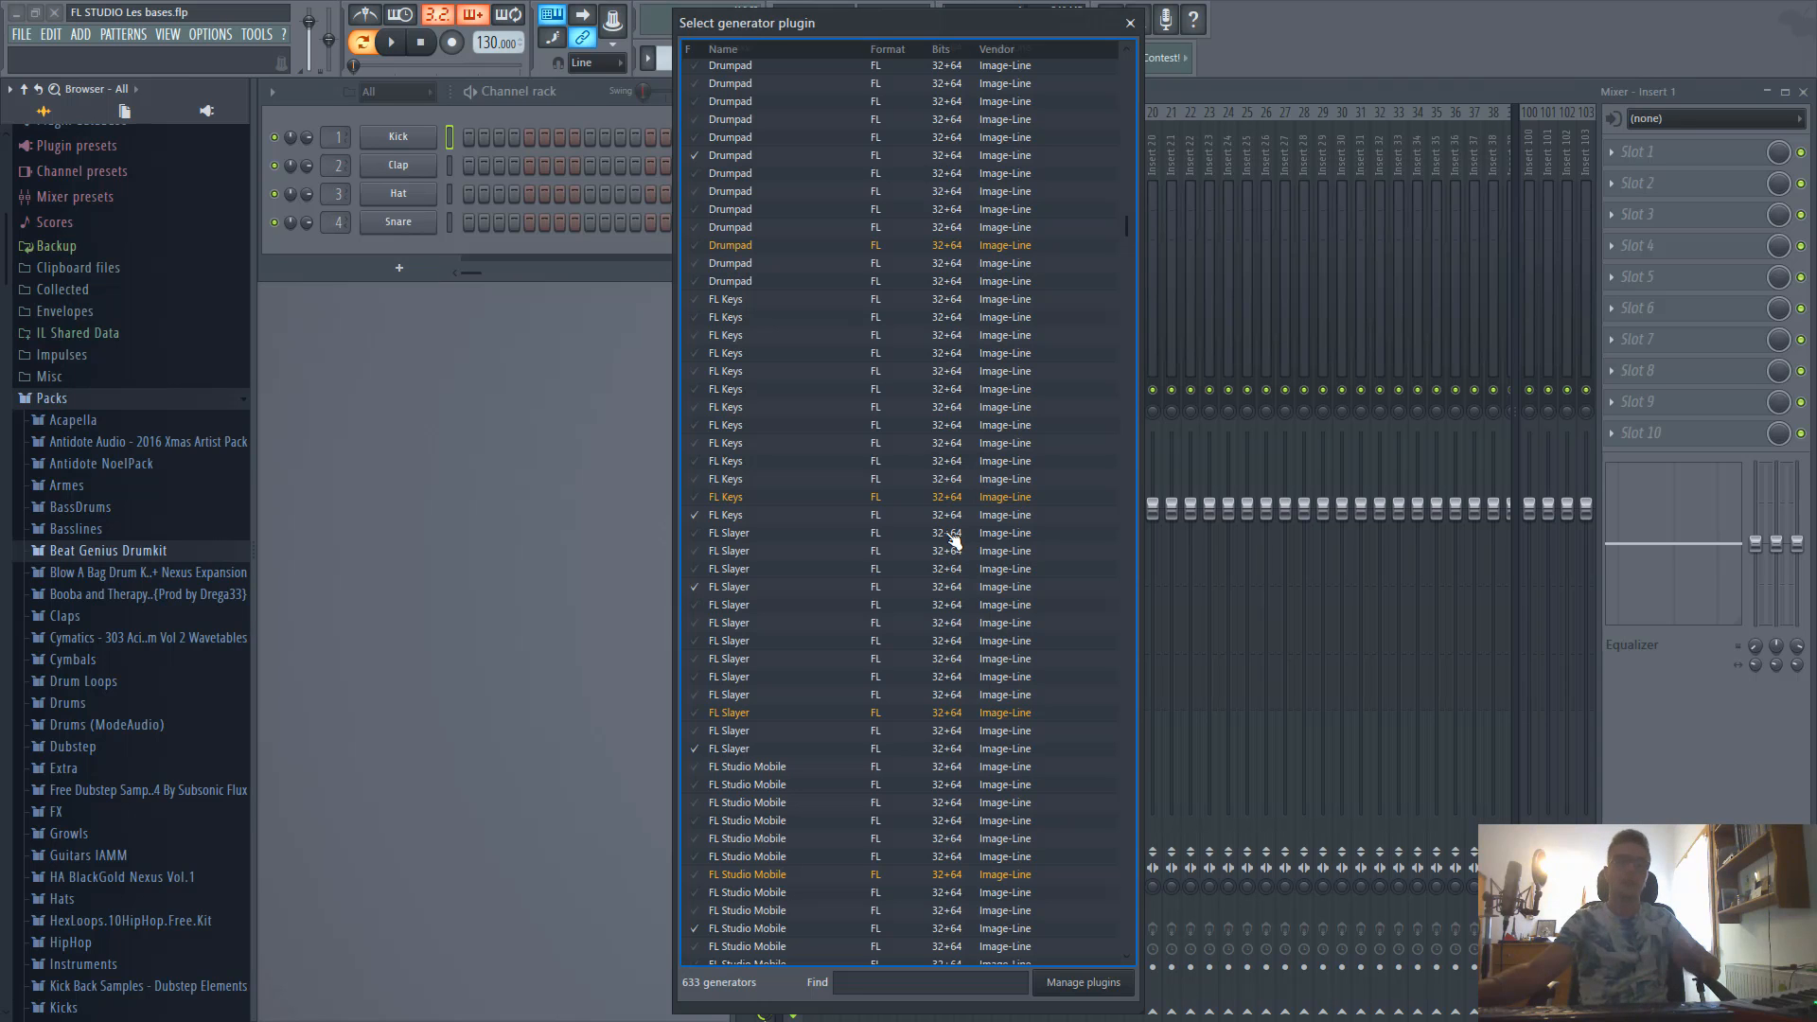
{"action": "scroll", "coordinate": [956, 536], "scroll_direction": "down", "scroll_amount": 15}
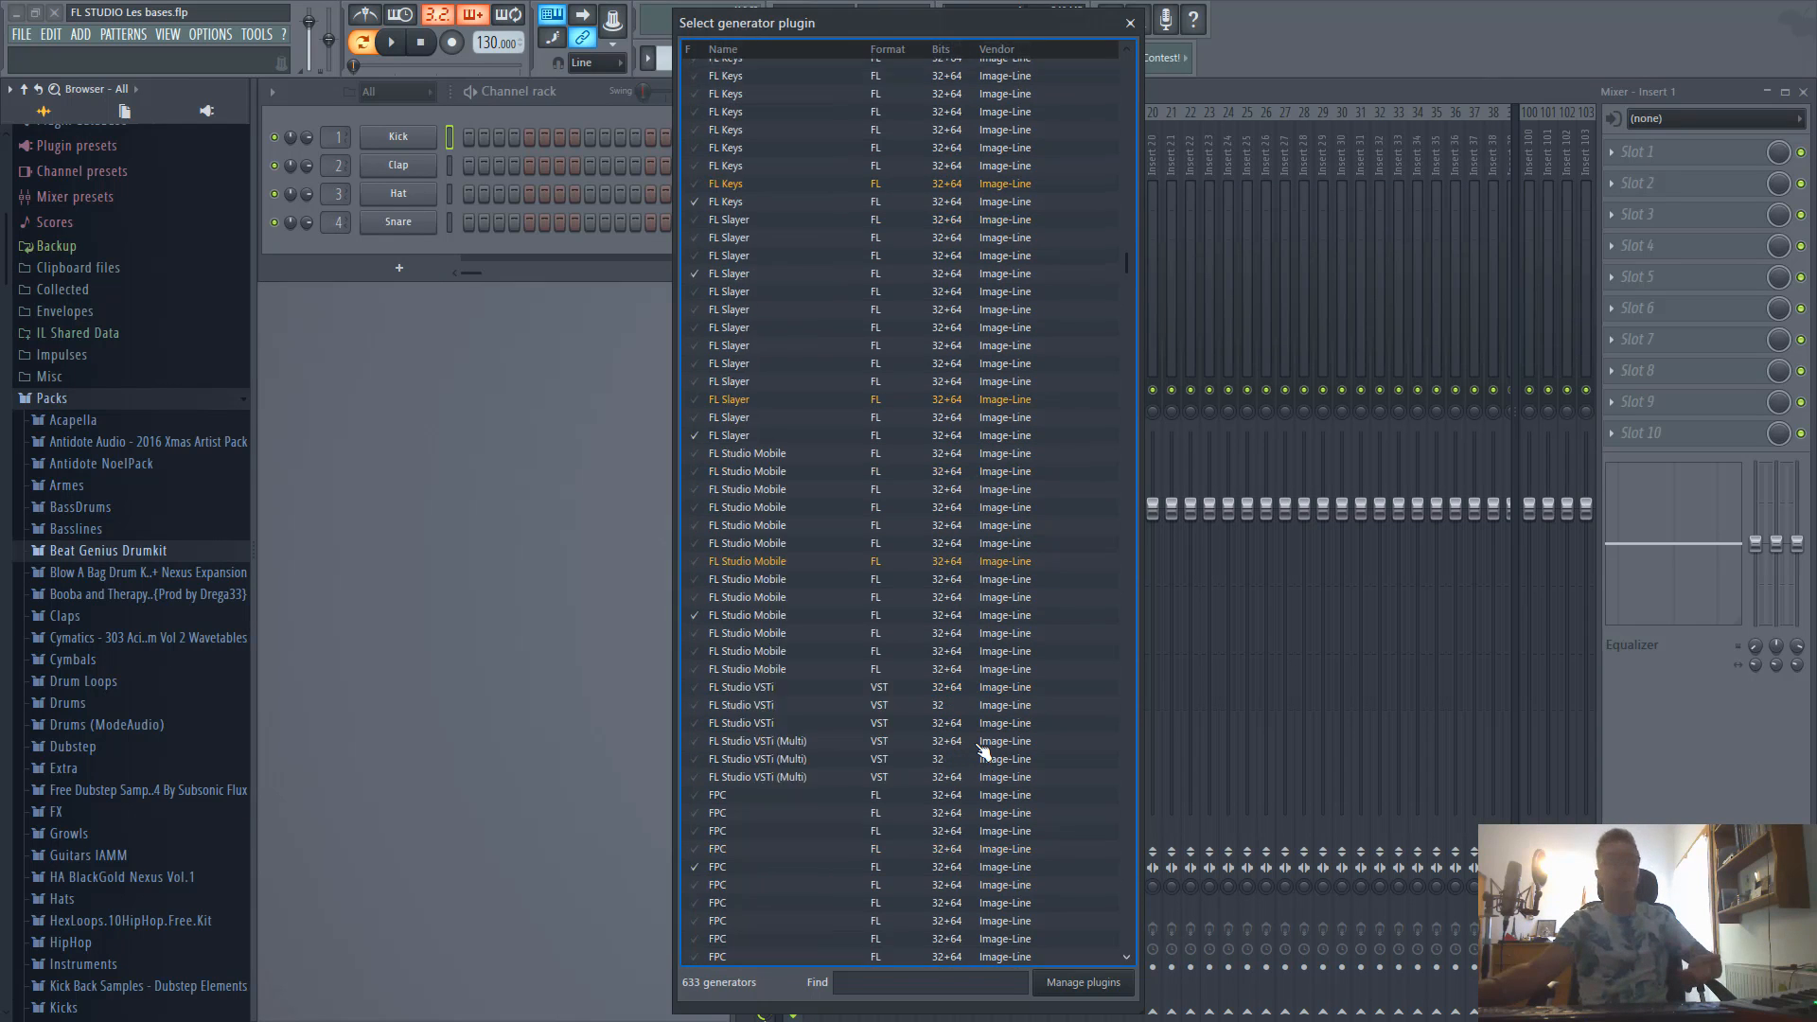
{"action": "scroll", "coordinate": [964, 535], "scroll_direction": "up", "scroll_amount": 1}
{"action": "scroll", "coordinate": [956, 248], "scroll_direction": "up", "scroll_amount": 2}
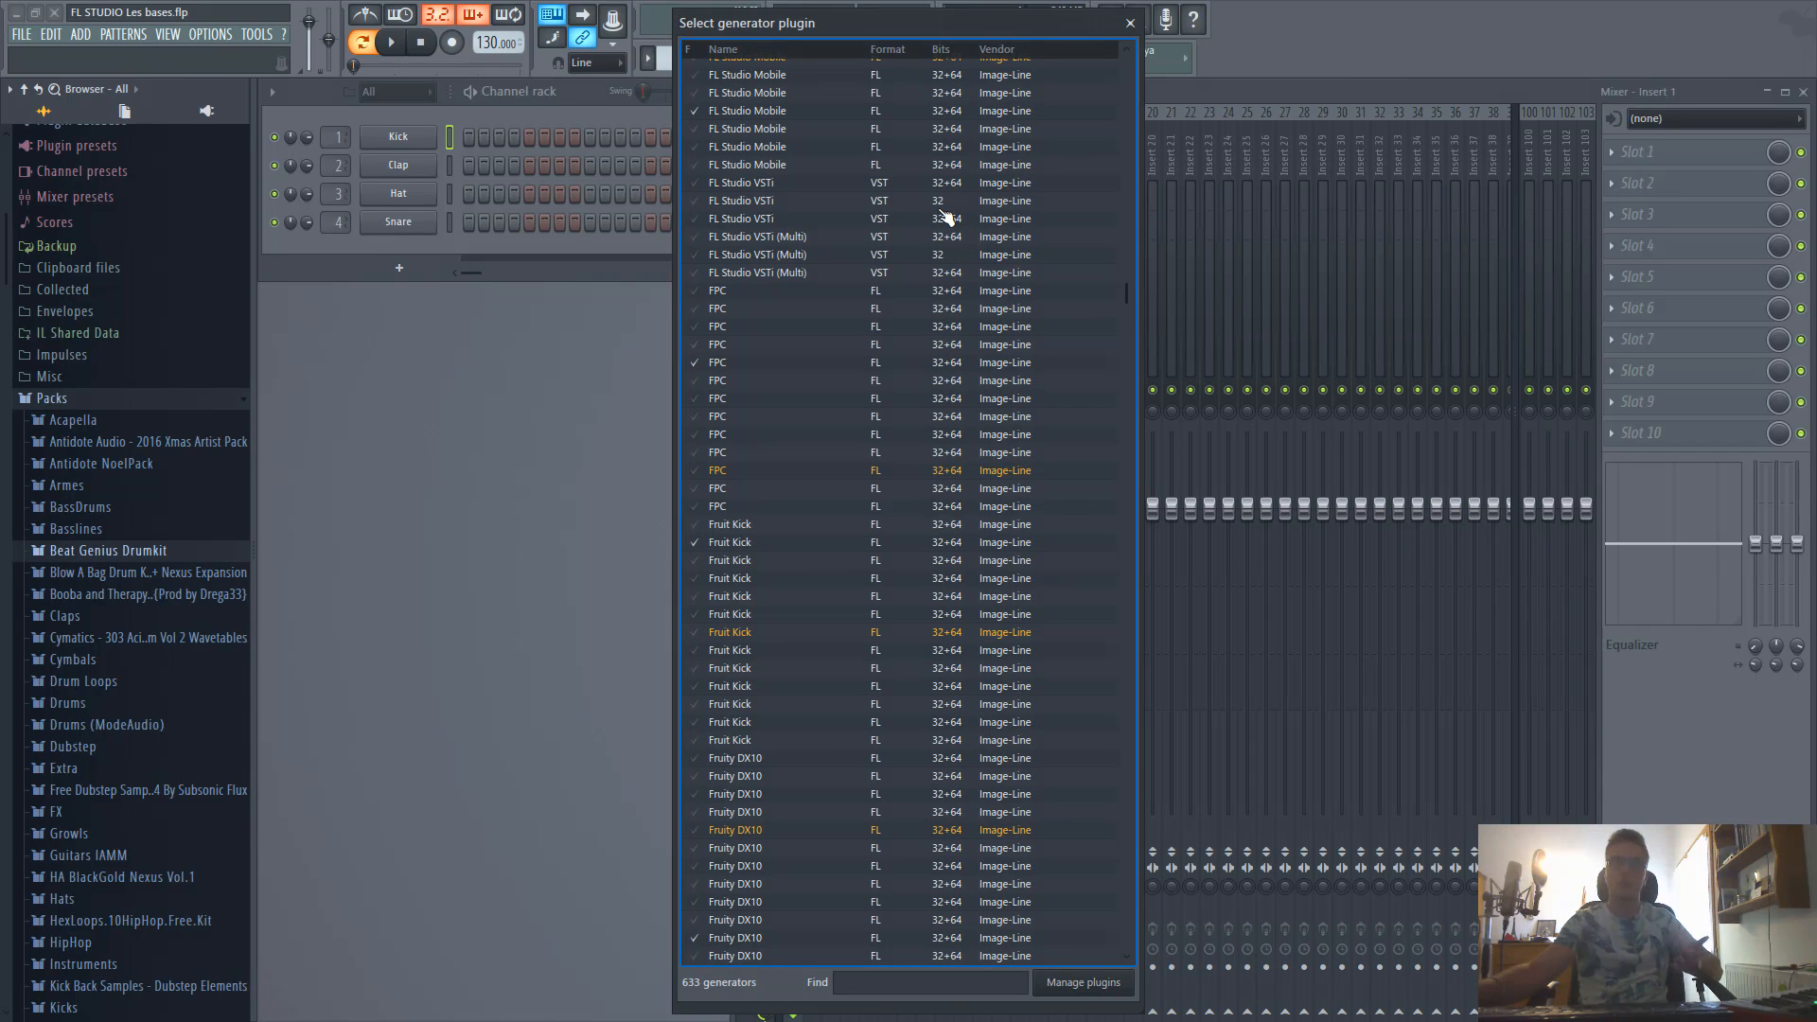
{"action": "scroll", "coordinate": [958, 246], "scroll_direction": "up", "scroll_amount": 3}
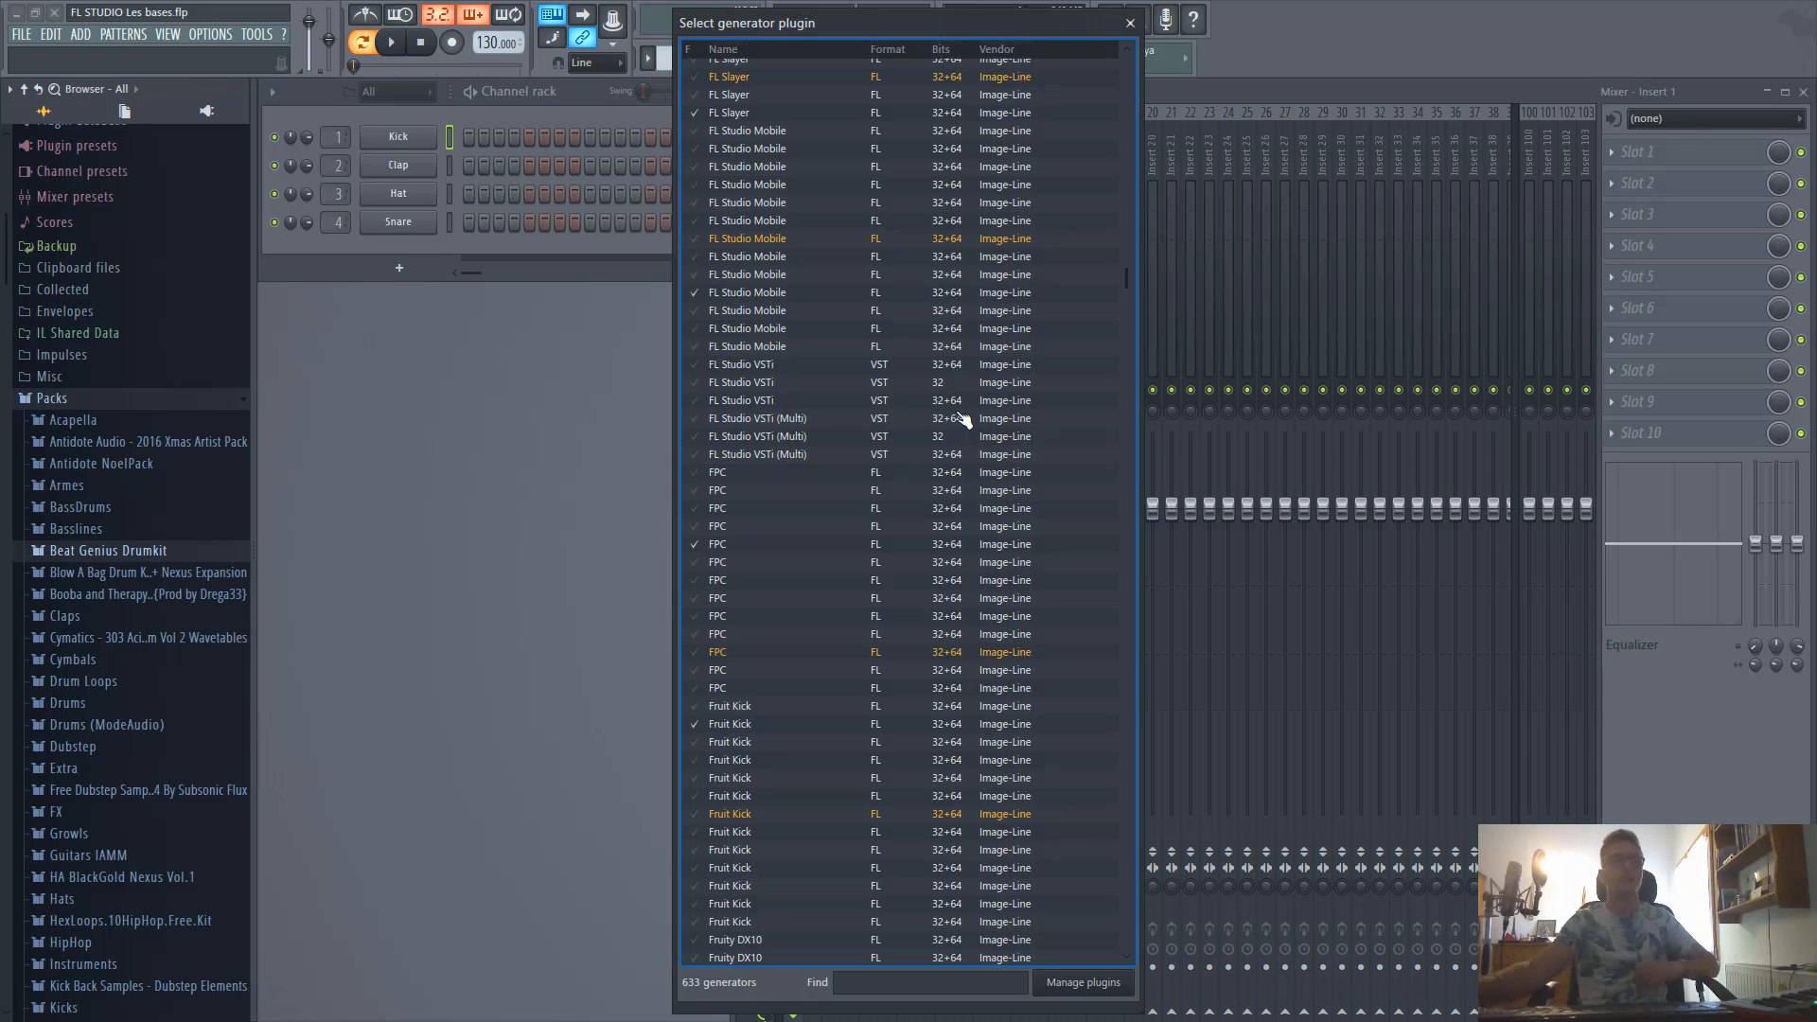
{"action": "scroll", "coordinate": [956, 412], "scroll_direction": "up", "scroll_amount": 4}
{"action": "scroll", "coordinate": [737, 326], "scroll_direction": "up", "scroll_amount": 3}
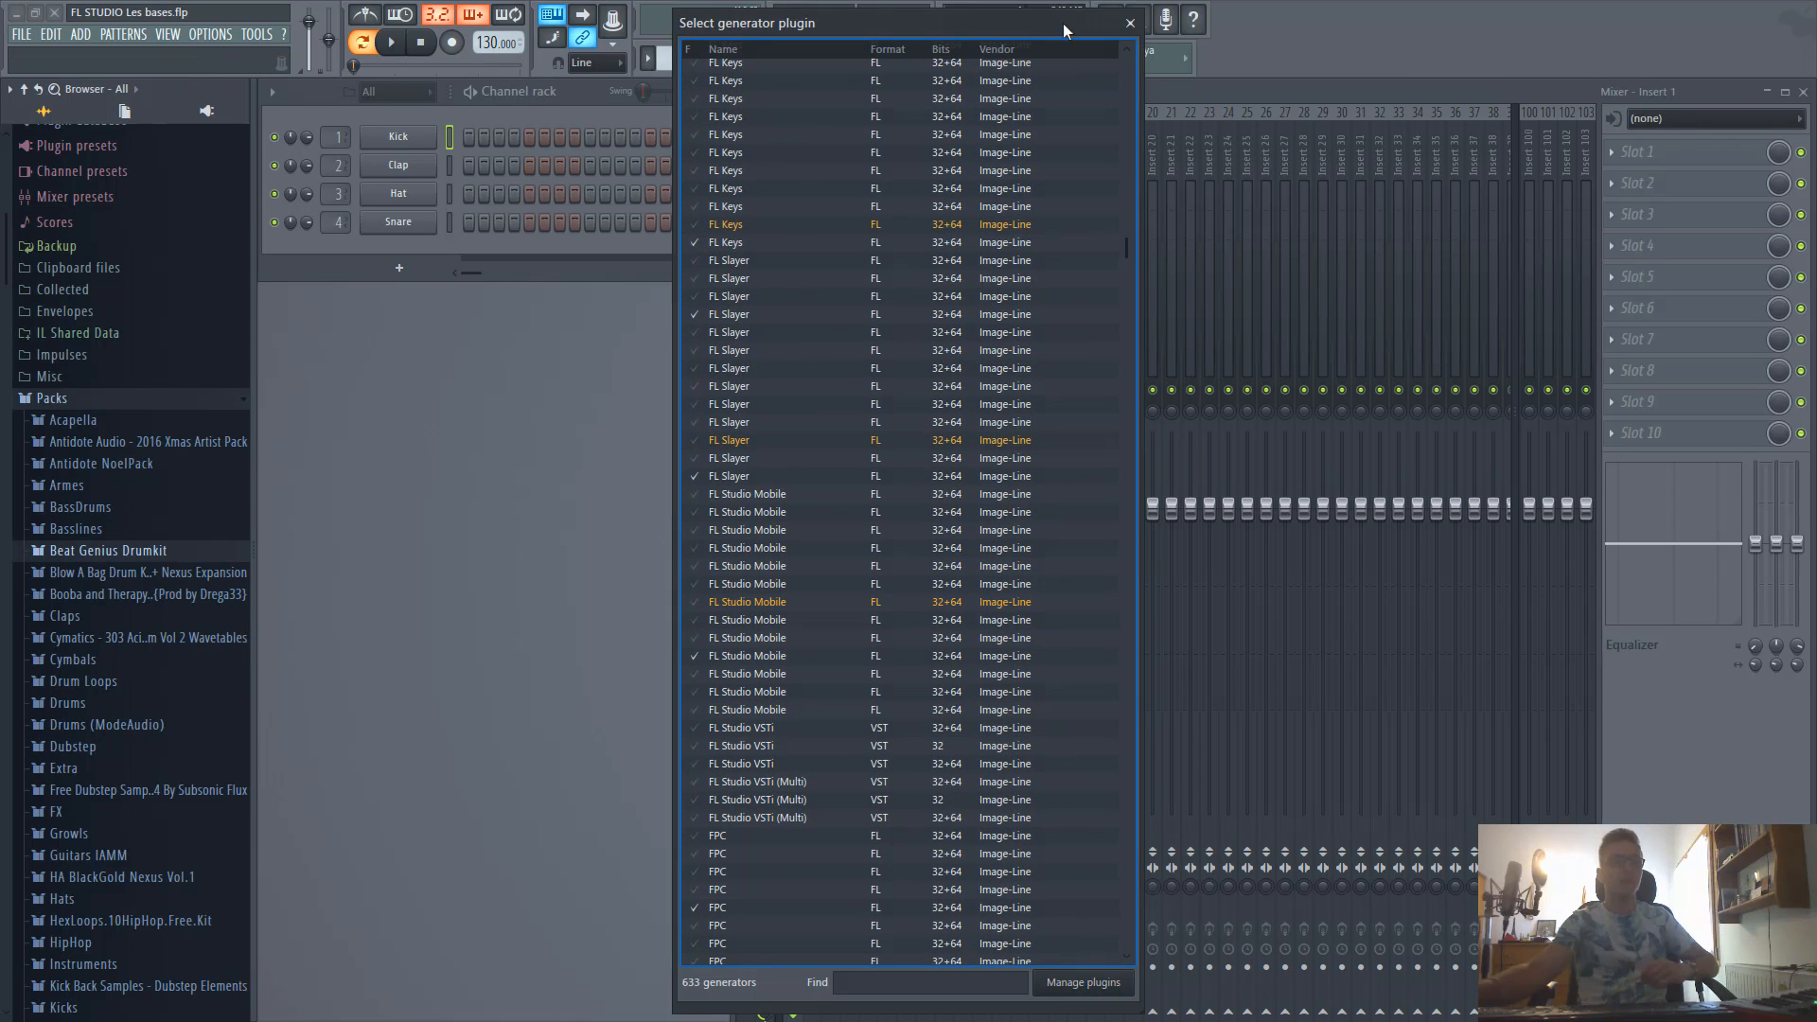
Add an FL Keys channel from the generator list, close its plugin window and delete the channel.
{"action": "double_click", "coordinate": [703, 244]}
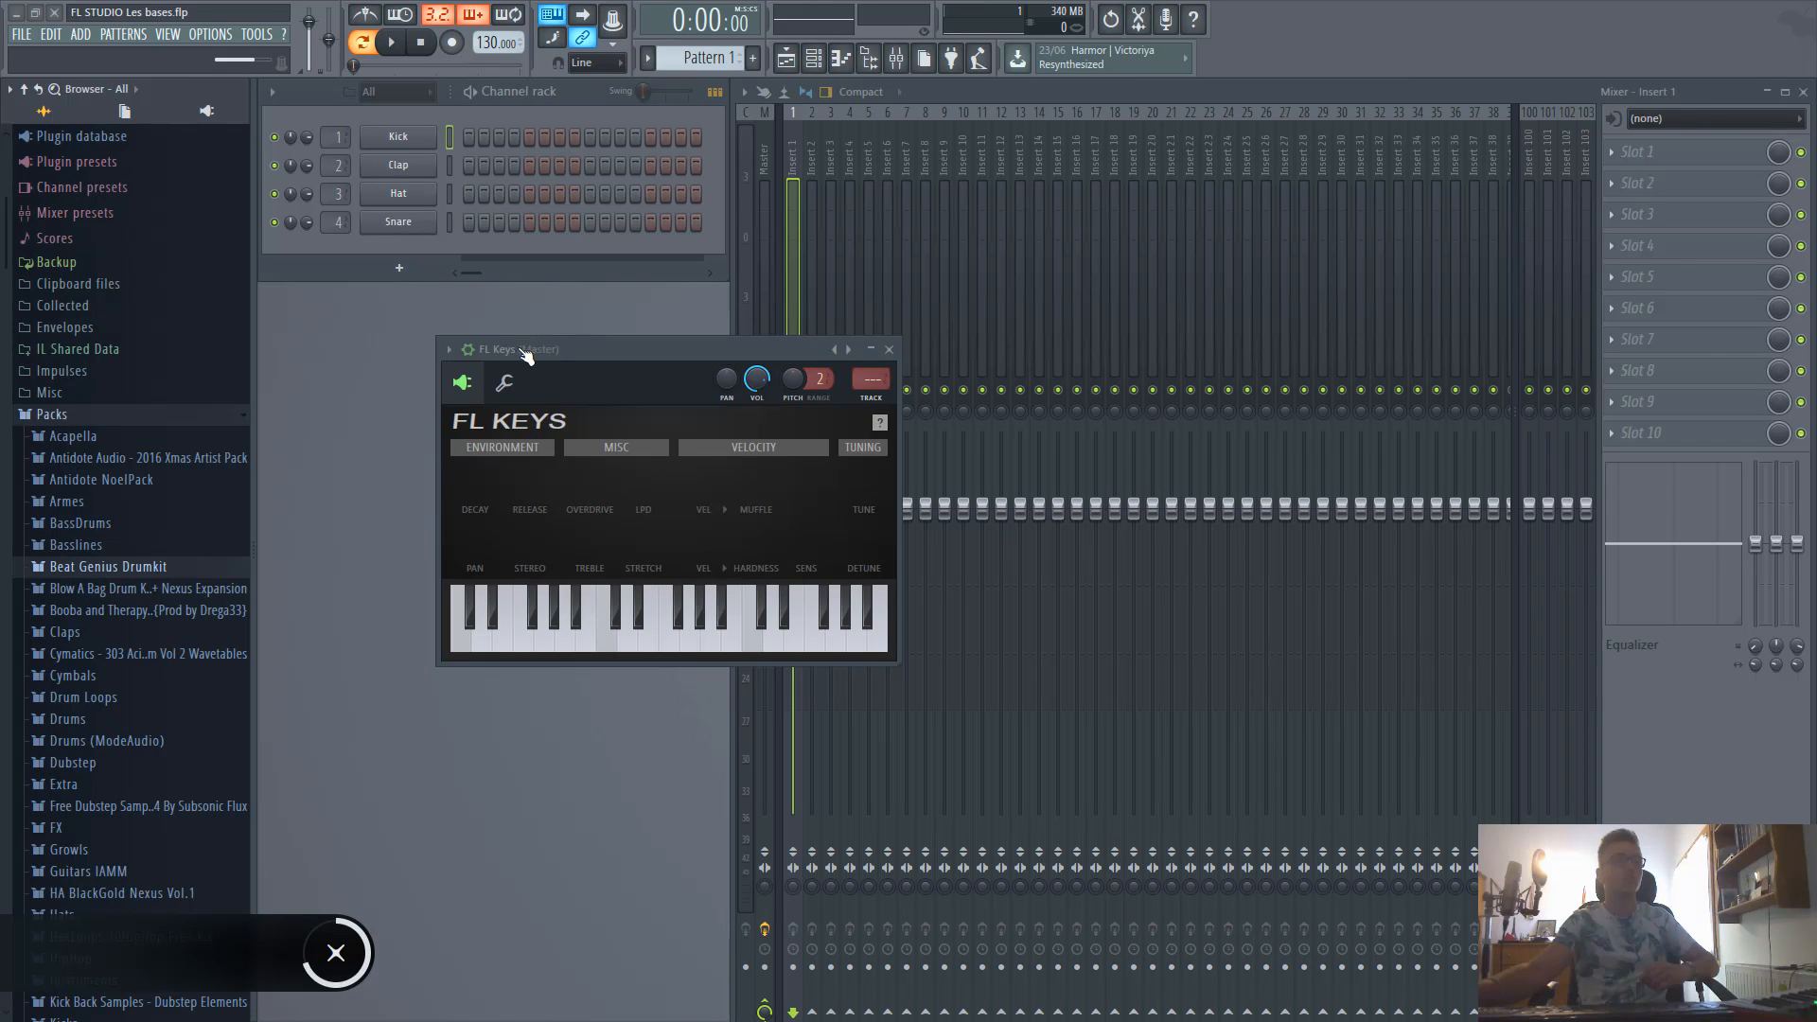
{"action": "left_click", "coordinate": [889, 349]}
{"action": "right_click", "coordinate": [441, 248]}
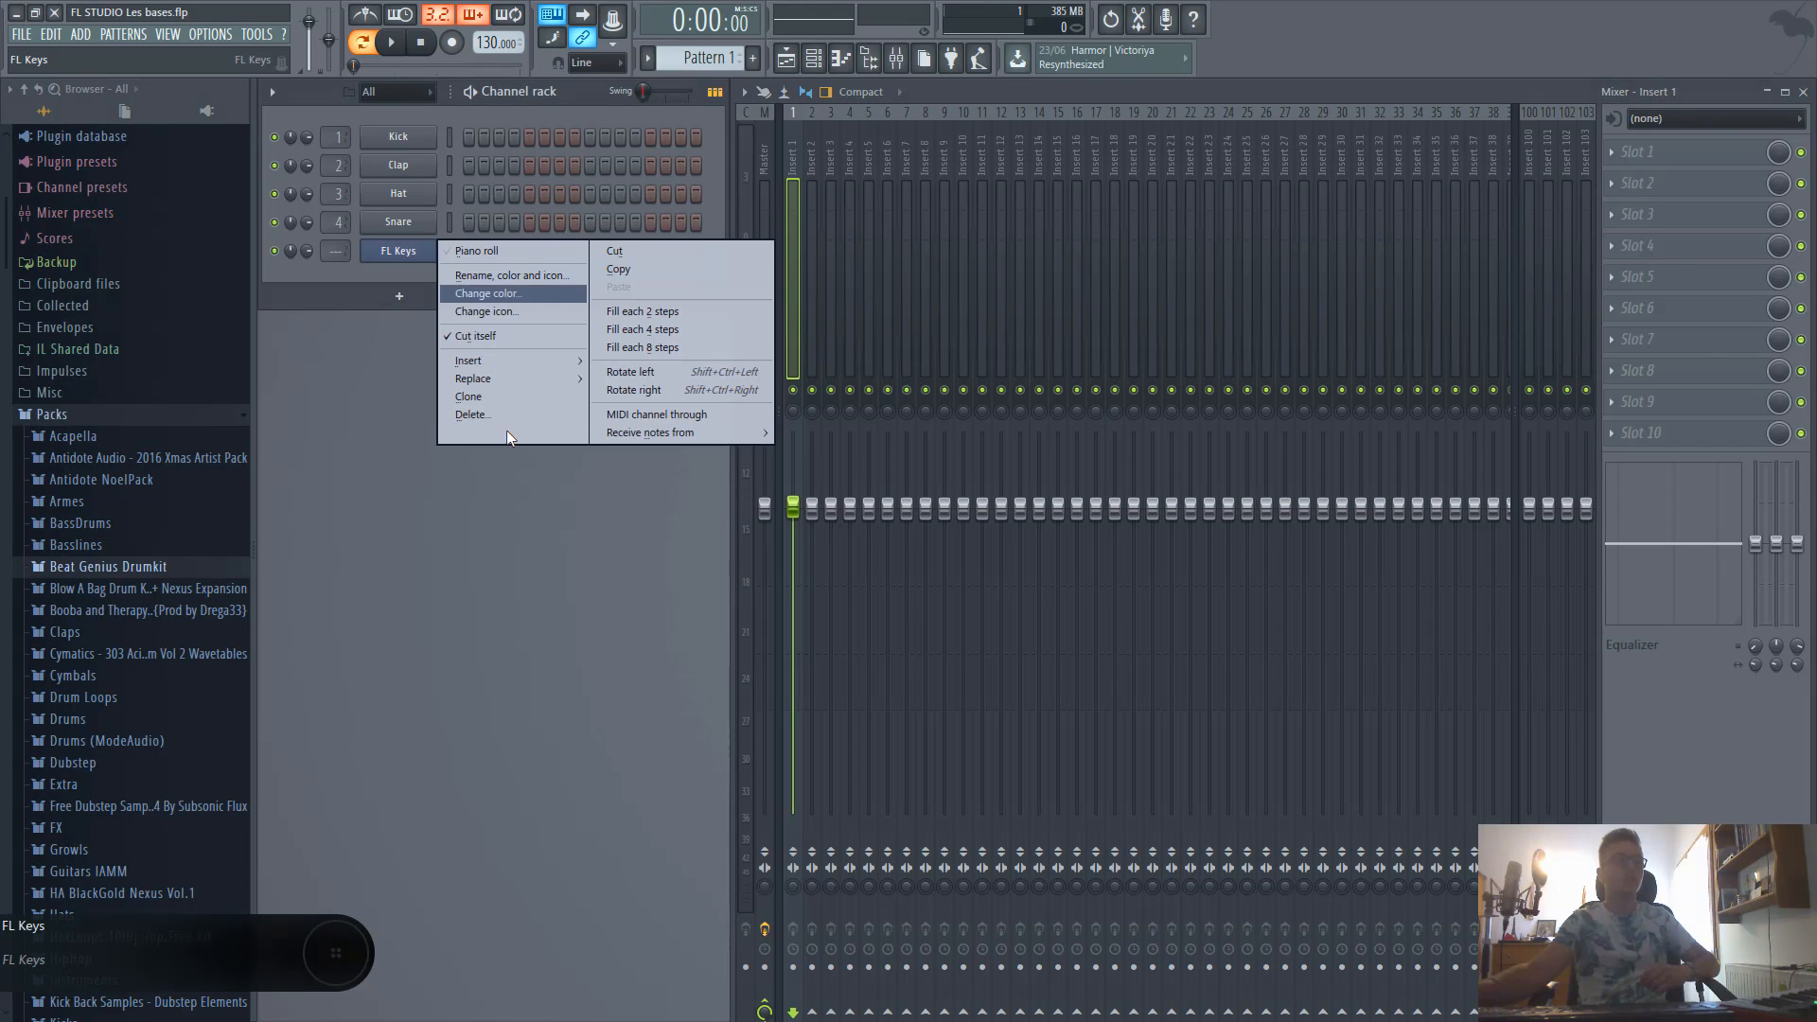
{"action": "left_click", "coordinate": [513, 418]}
{"action": "left_click", "coordinate": [1003, 572]}
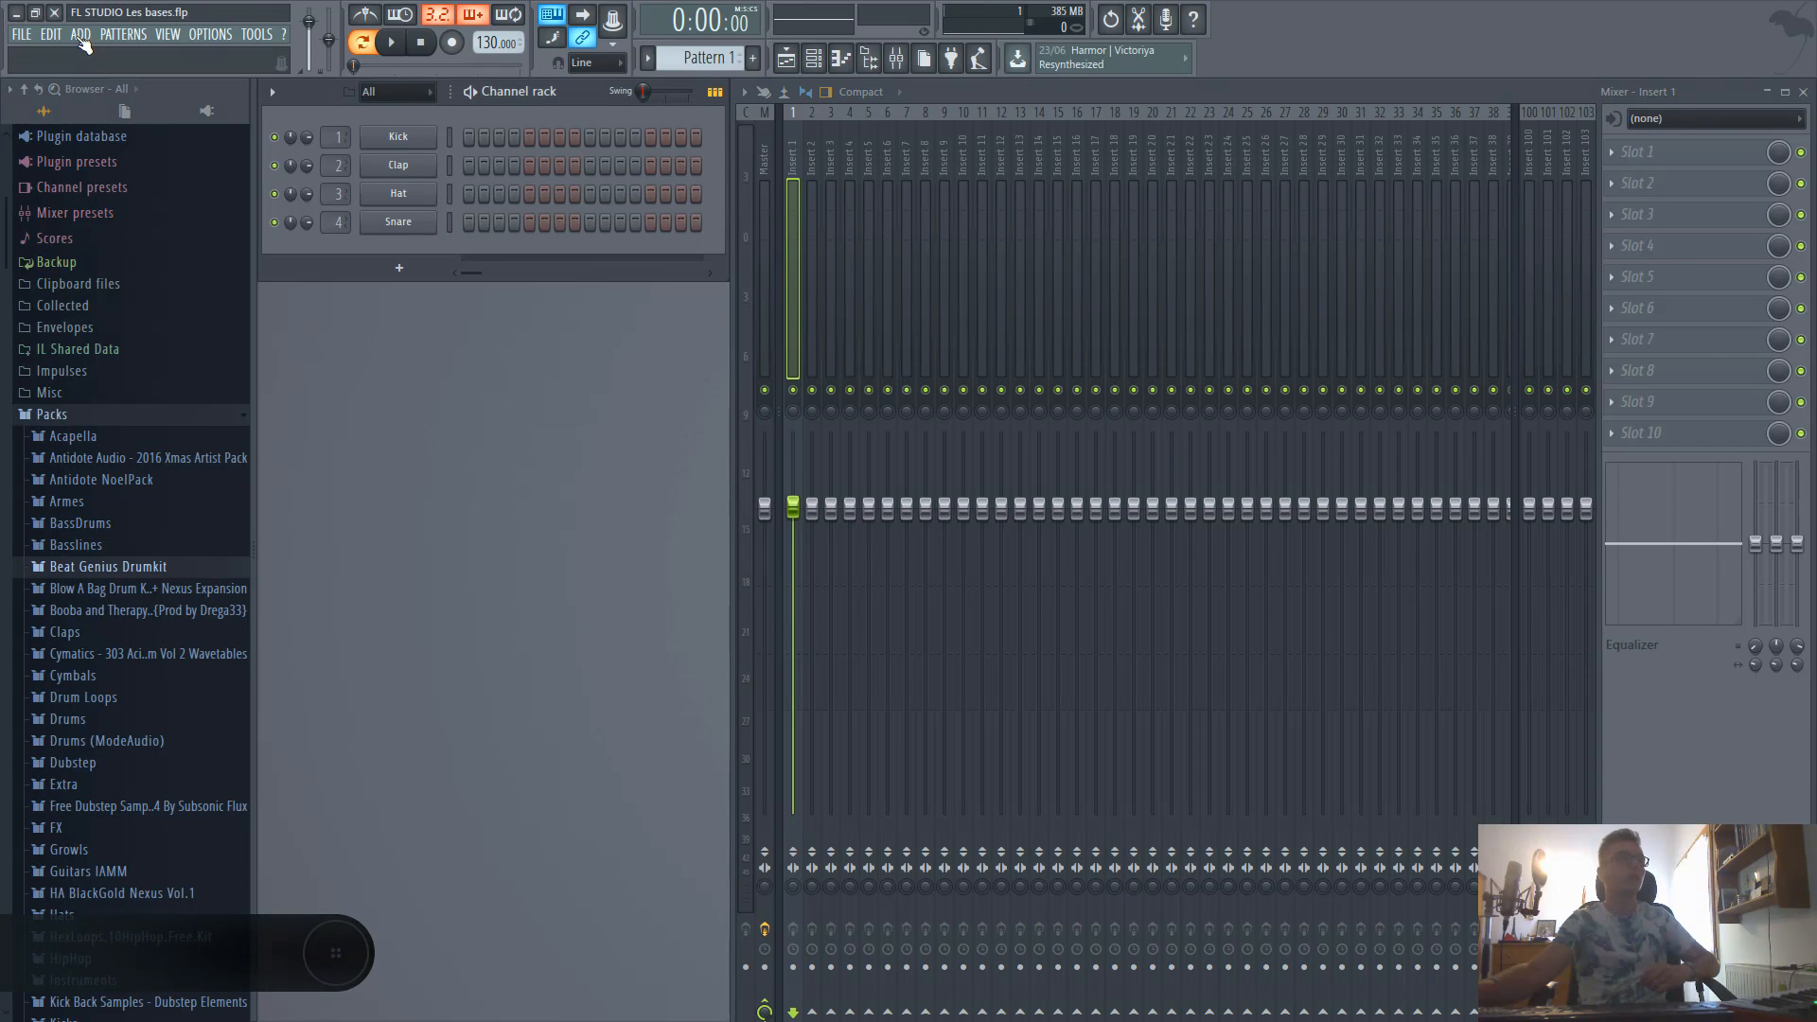
Mark an FL Keys entry as a favourite in the full generator plugin list, and close the list.
{"action": "left_click", "coordinate": [81, 36]}
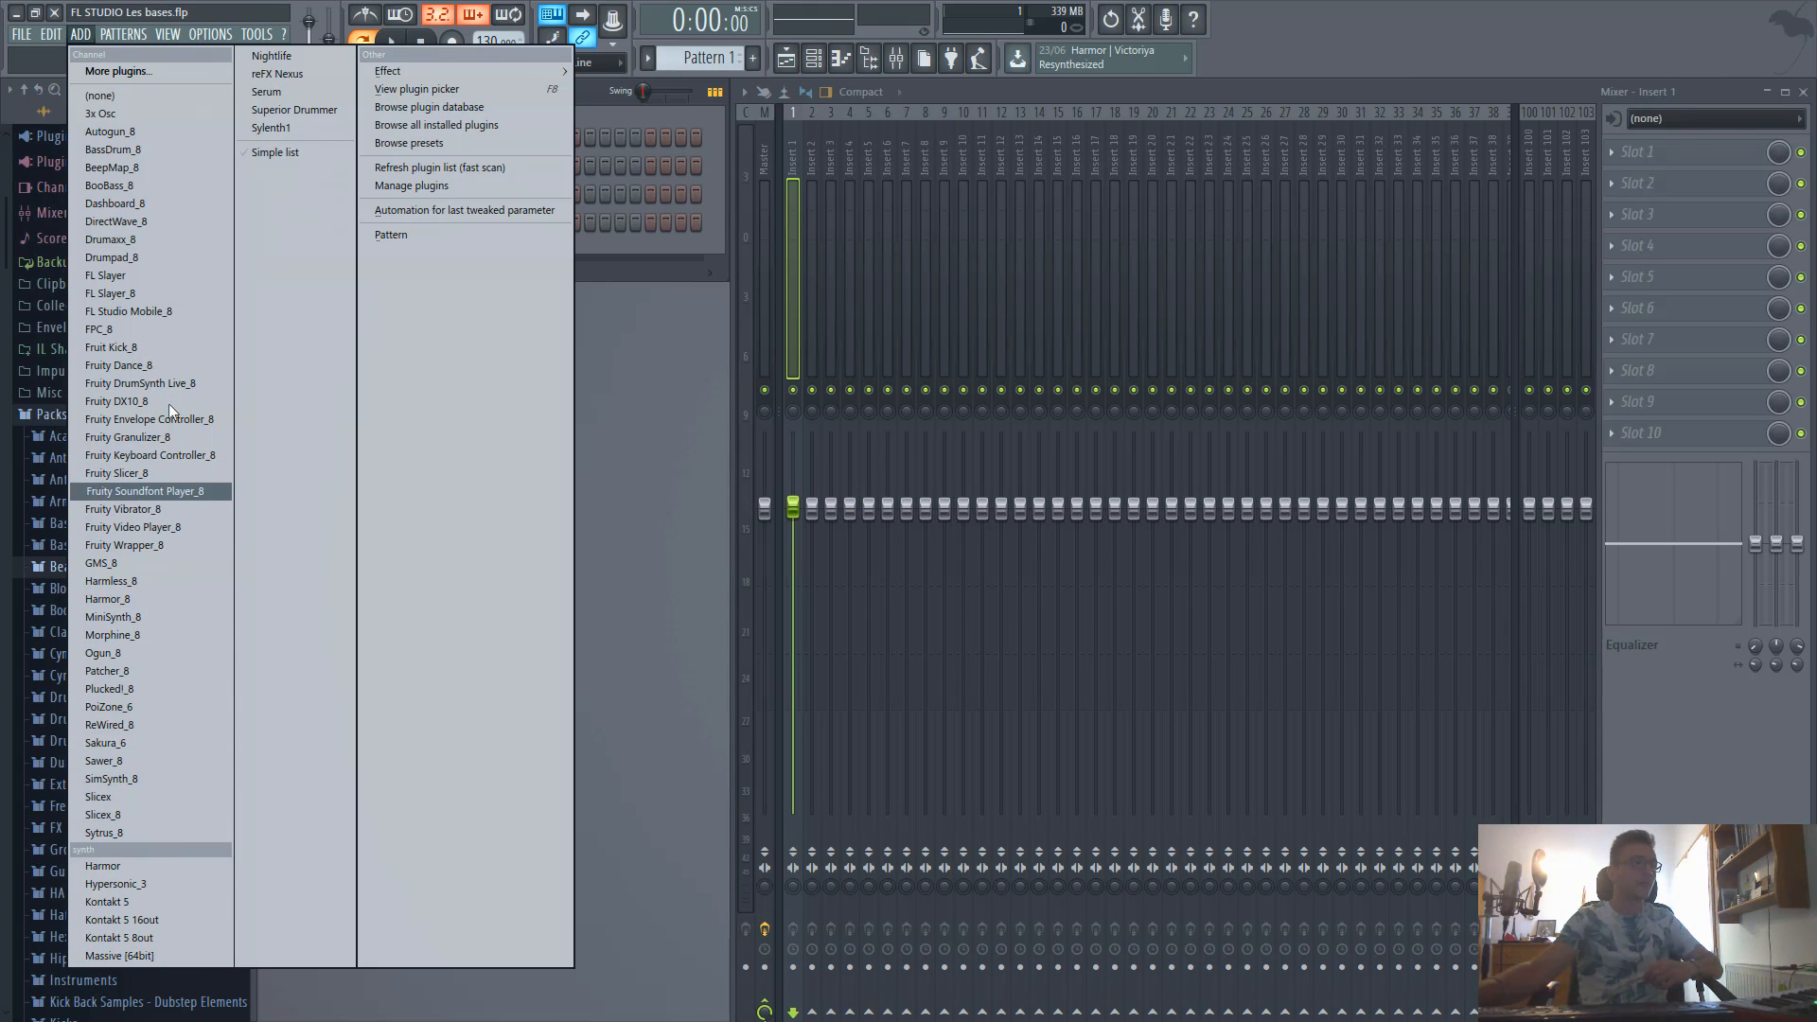
{"action": "left_click", "coordinate": [125, 72]}
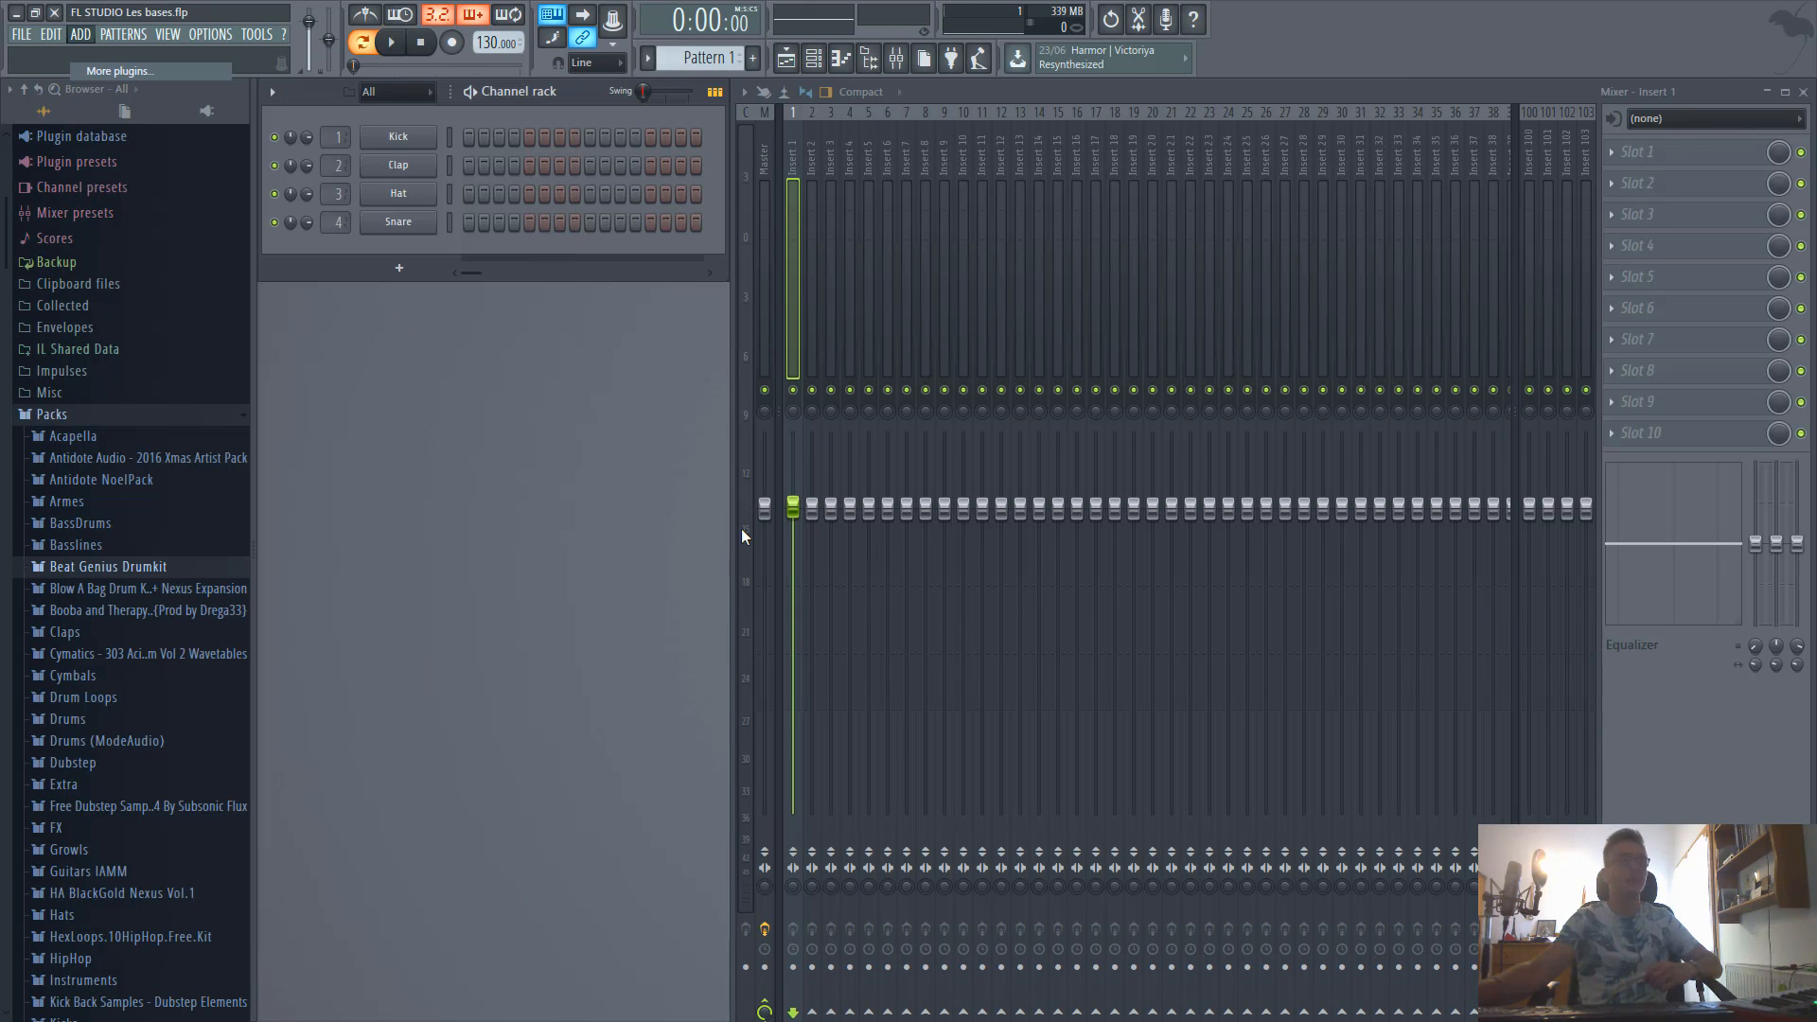
{"action": "scroll", "coordinate": [811, 743], "scroll_direction": "down", "scroll_amount": 10}
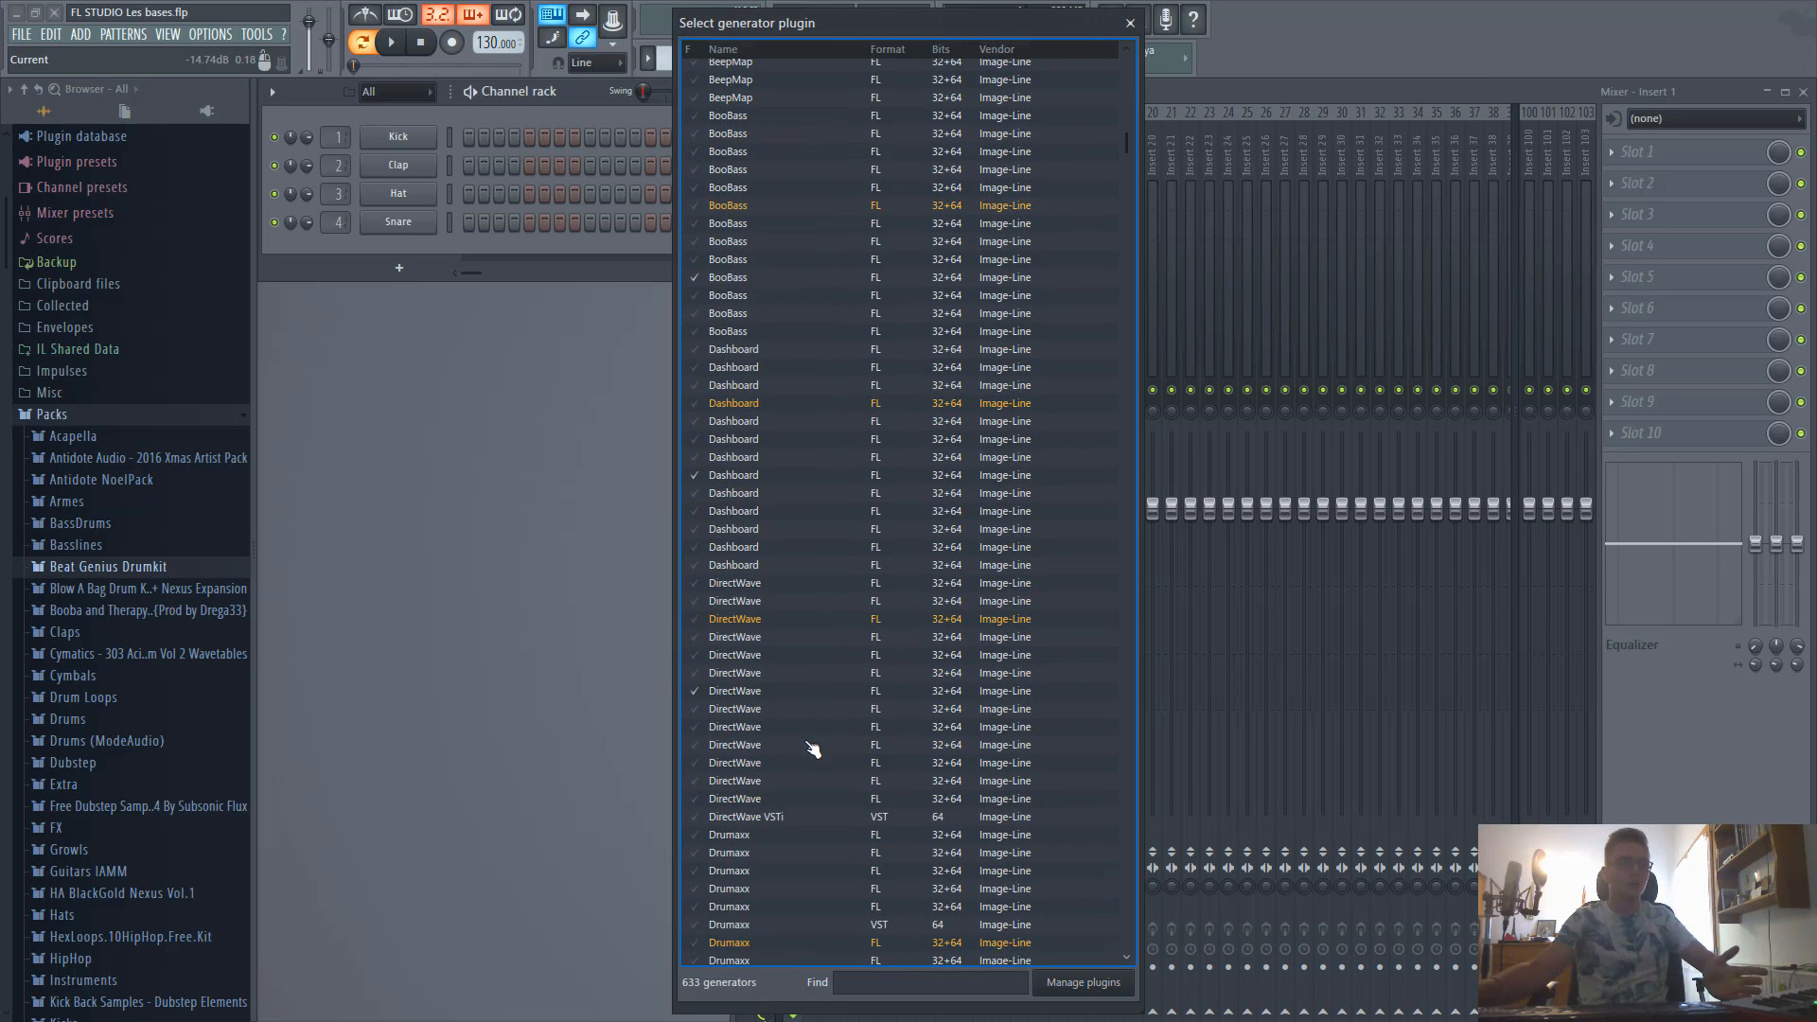
{"action": "scroll", "coordinate": [811, 748], "scroll_direction": "down", "scroll_amount": 15}
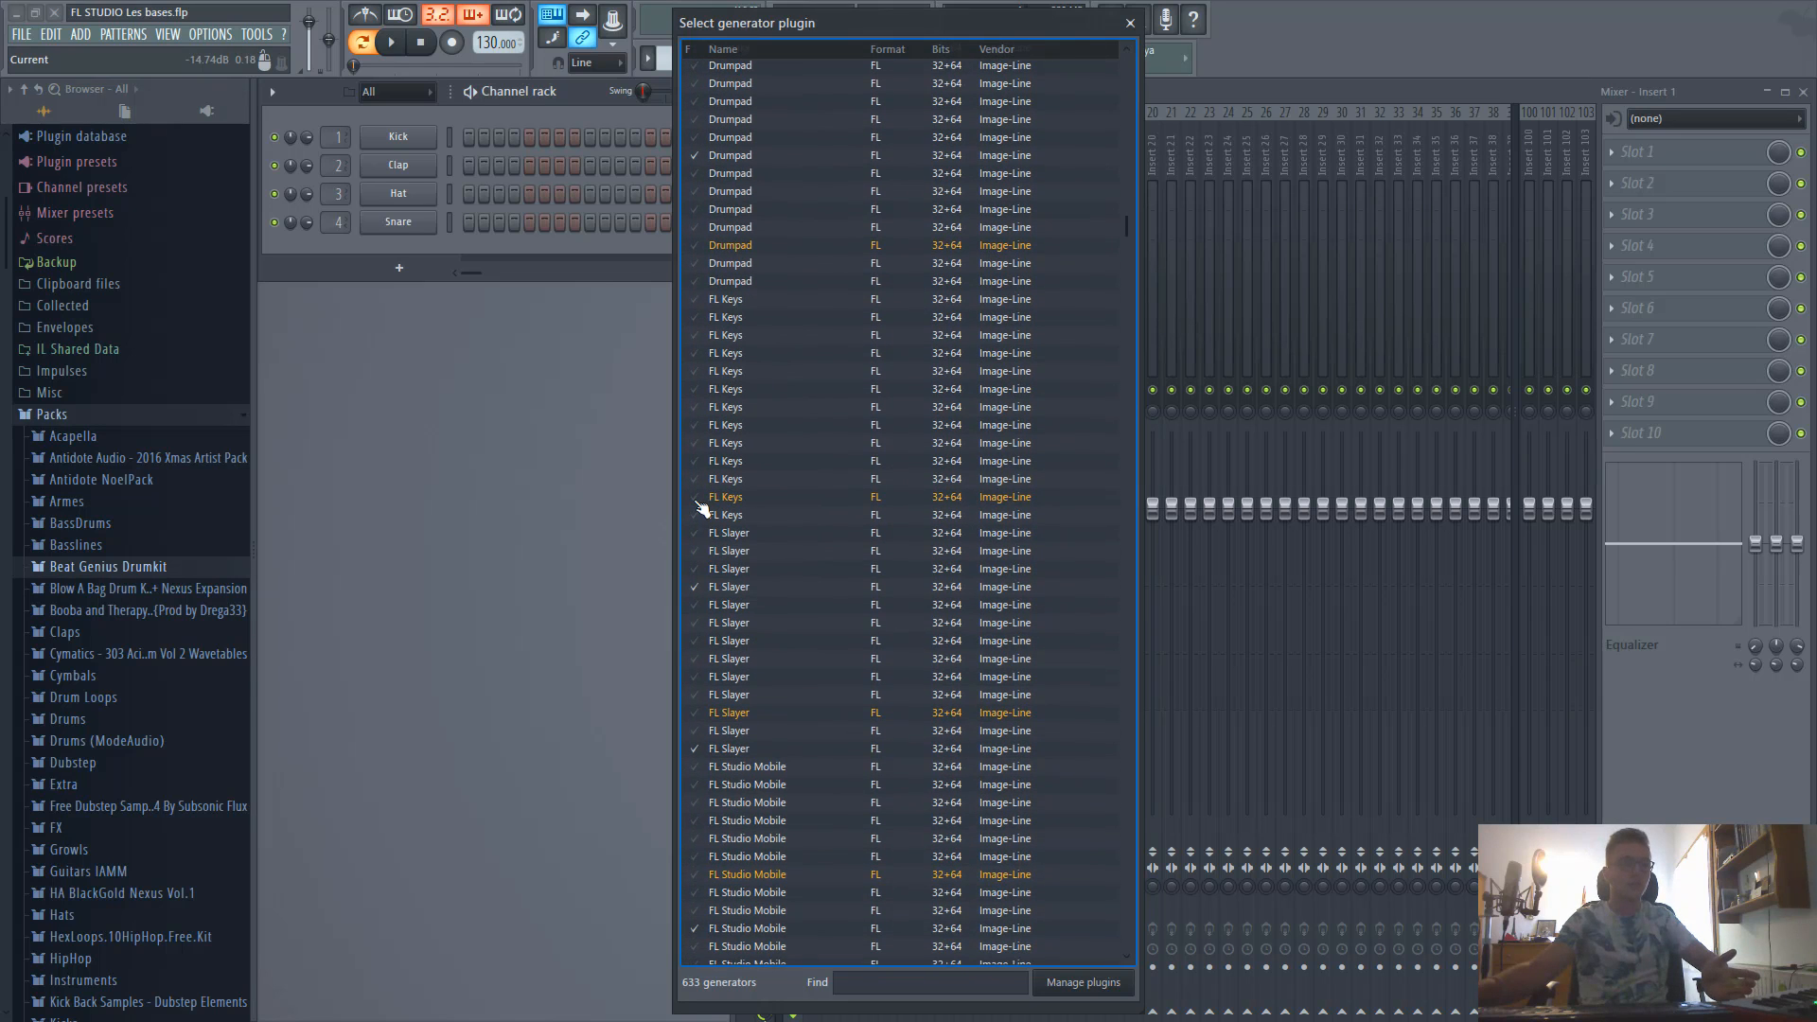
{"action": "left_click", "coordinate": [699, 500]}
{"action": "left_click", "coordinate": [1134, 26]}
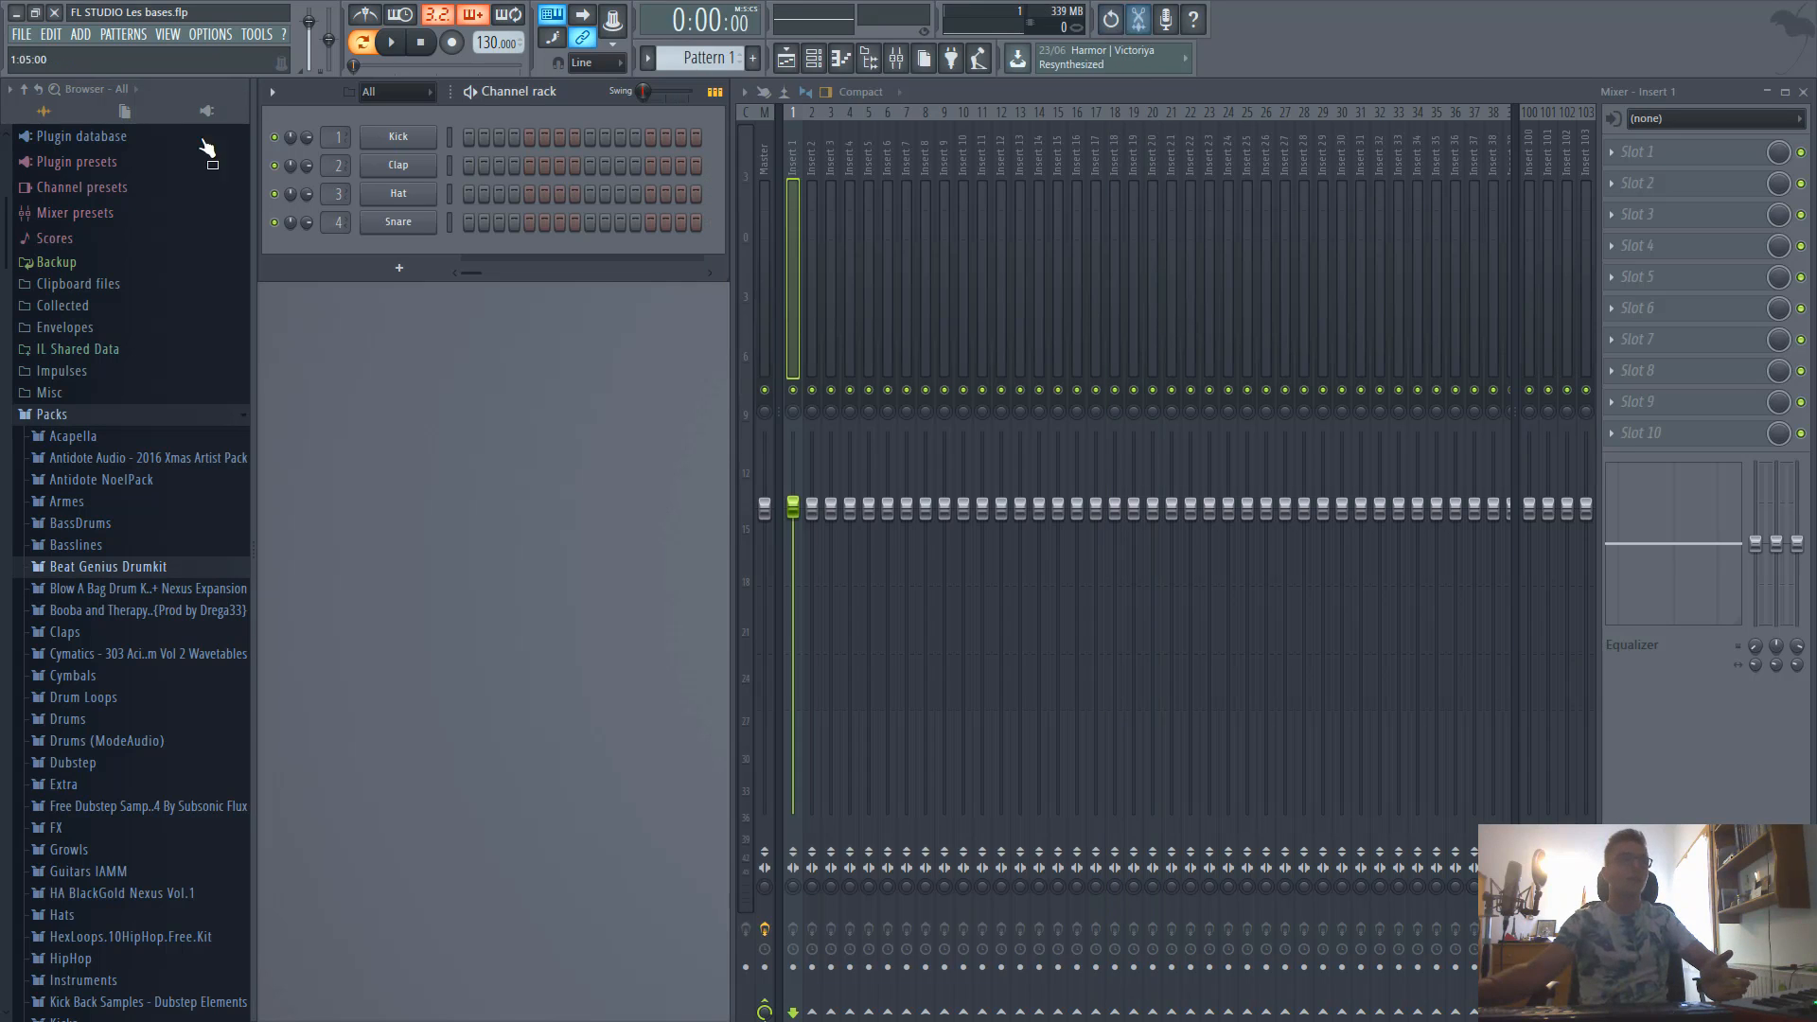
Add an FL Keys_13 channel to the project and close its plugin window.
{"action": "left_click", "coordinate": [81, 33]}
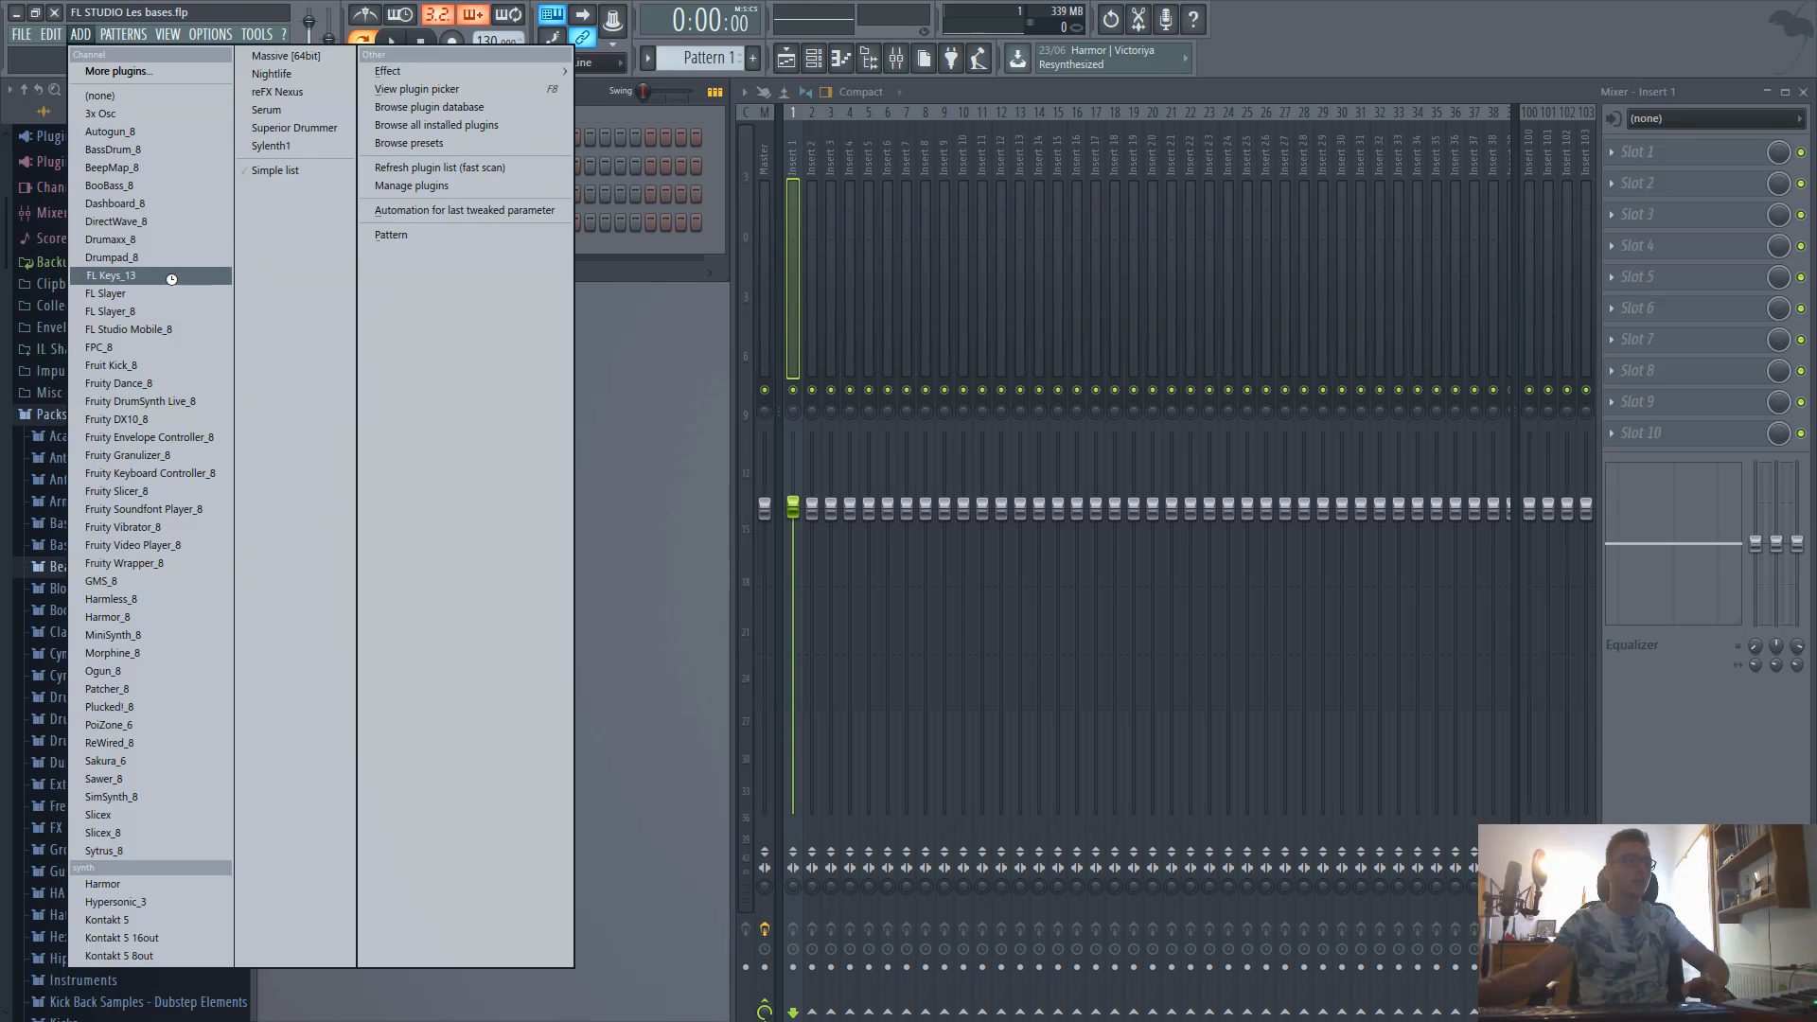
{"action": "left_click", "coordinate": [114, 275]}
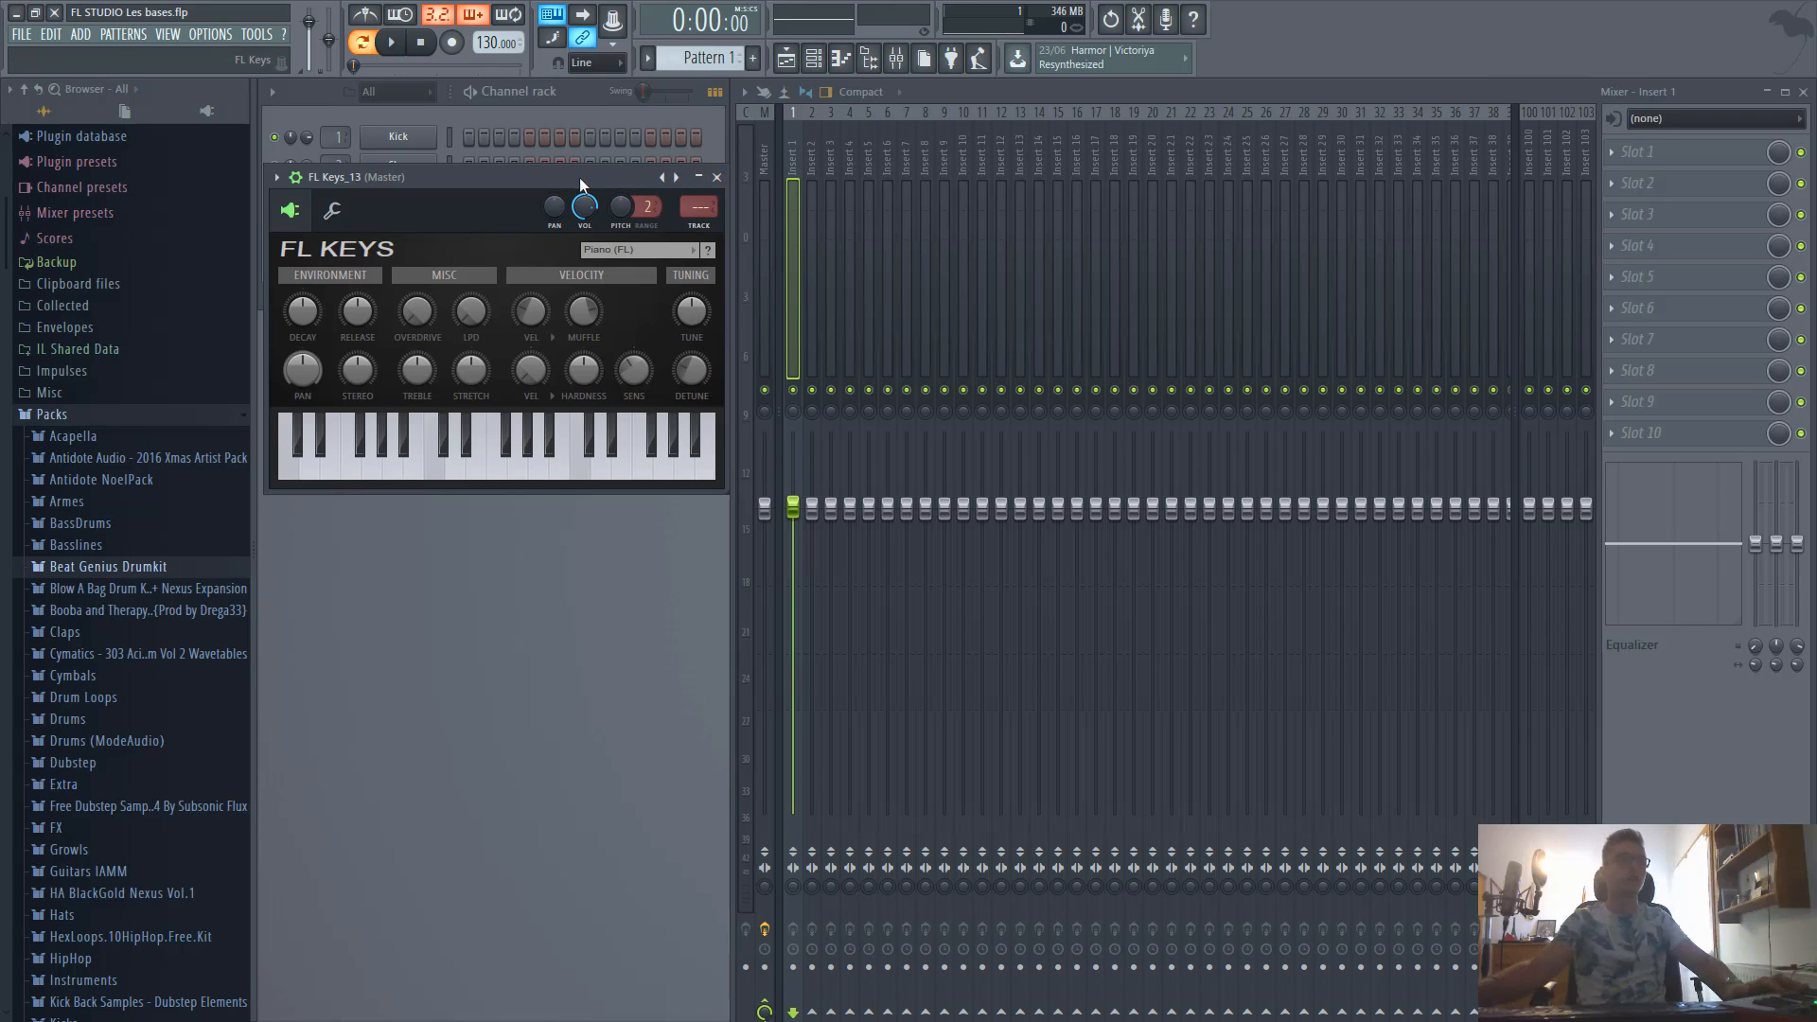
{"action": "left_click_drag", "start_coordinate": [580, 178], "coordinate": [625, 240]}
{"action": "left_click", "coordinate": [763, 238]}
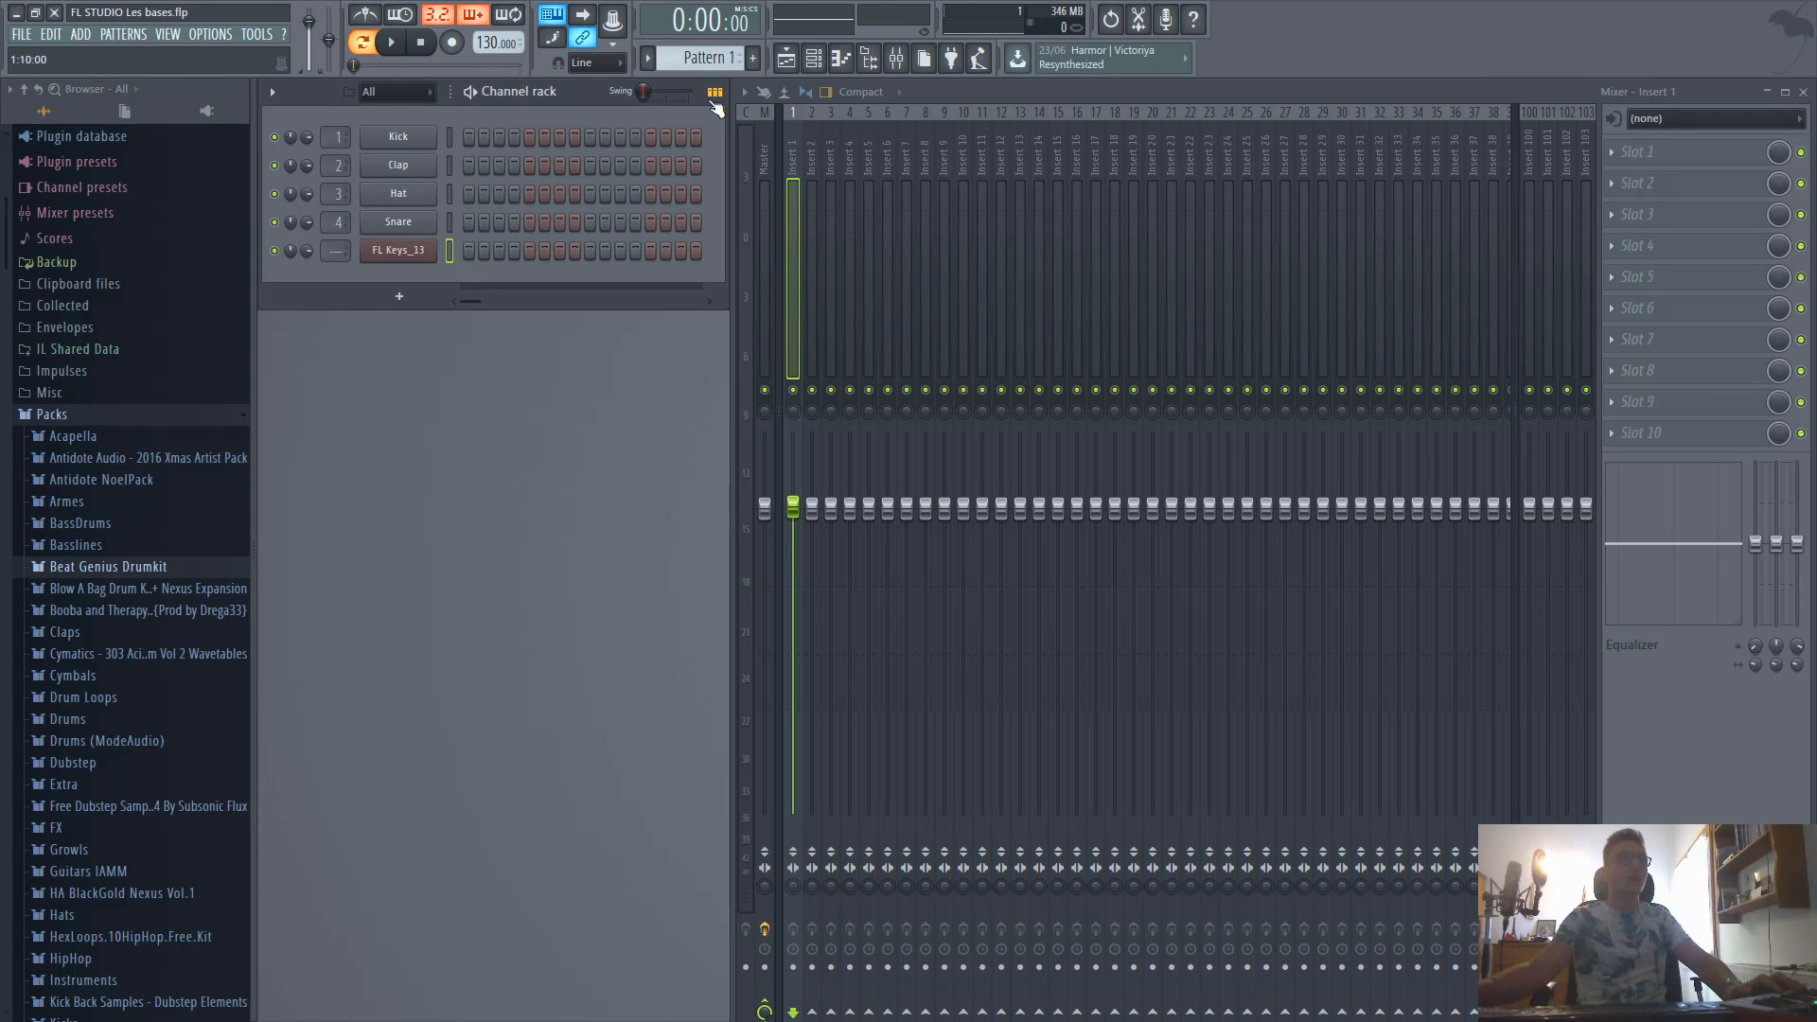
{"action": "left_click", "coordinate": [715, 93]}
{"action": "left_click", "coordinate": [715, 92]}
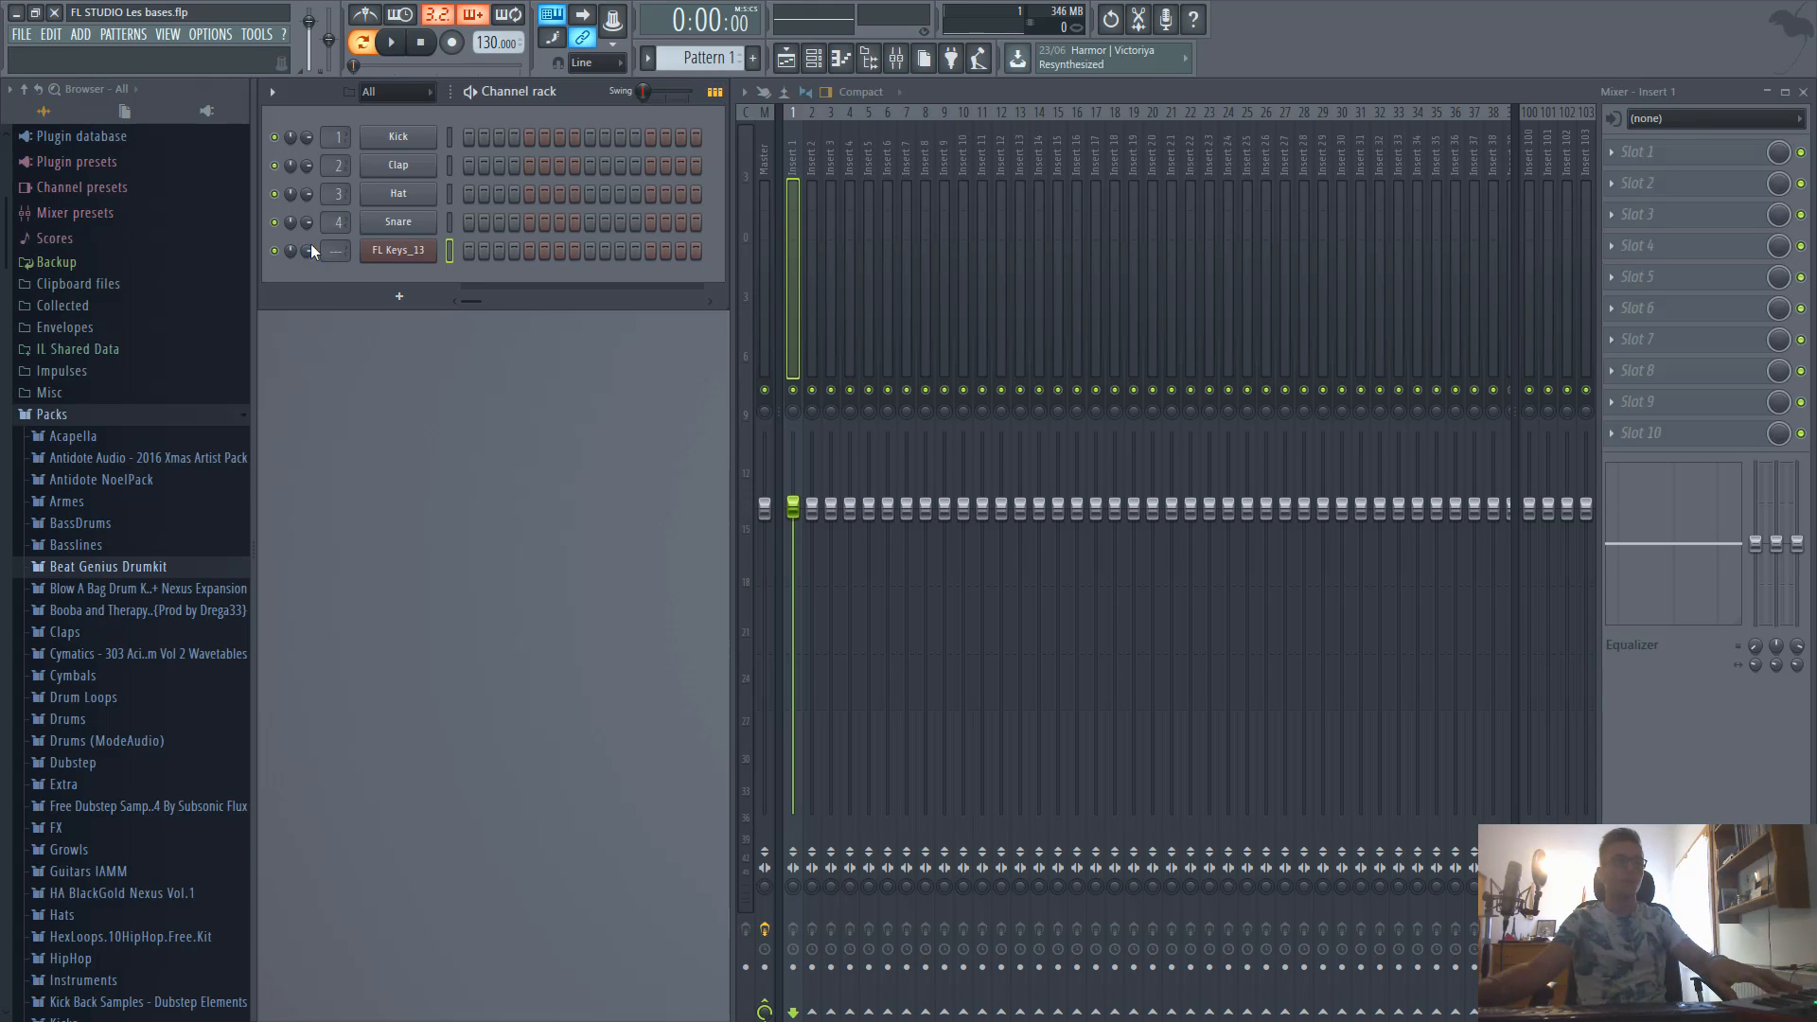
Practise selecting the Kick channel alone, and leave all five channels from Kick to FL Keys_13 selected.
{"action": "left_click", "coordinate": [451, 134]}
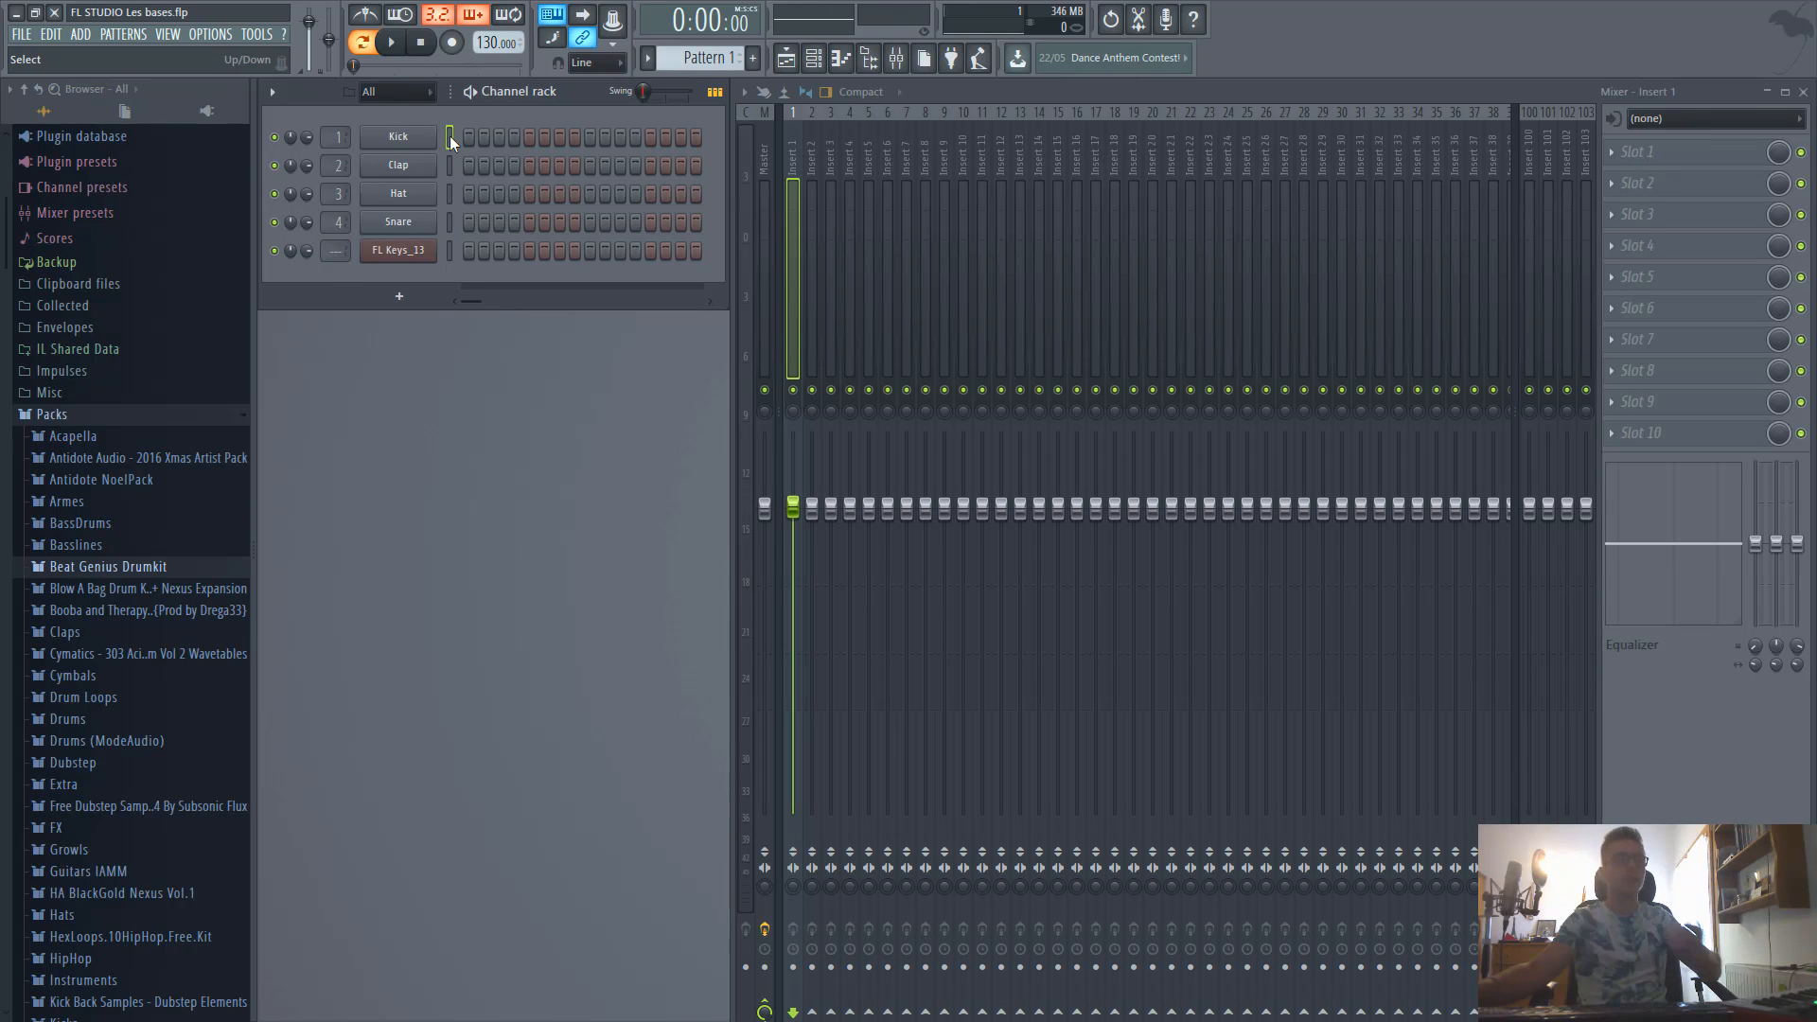
{"action": "left_click_drag", "start_coordinate": [450, 134], "coordinate": [462, 273]}
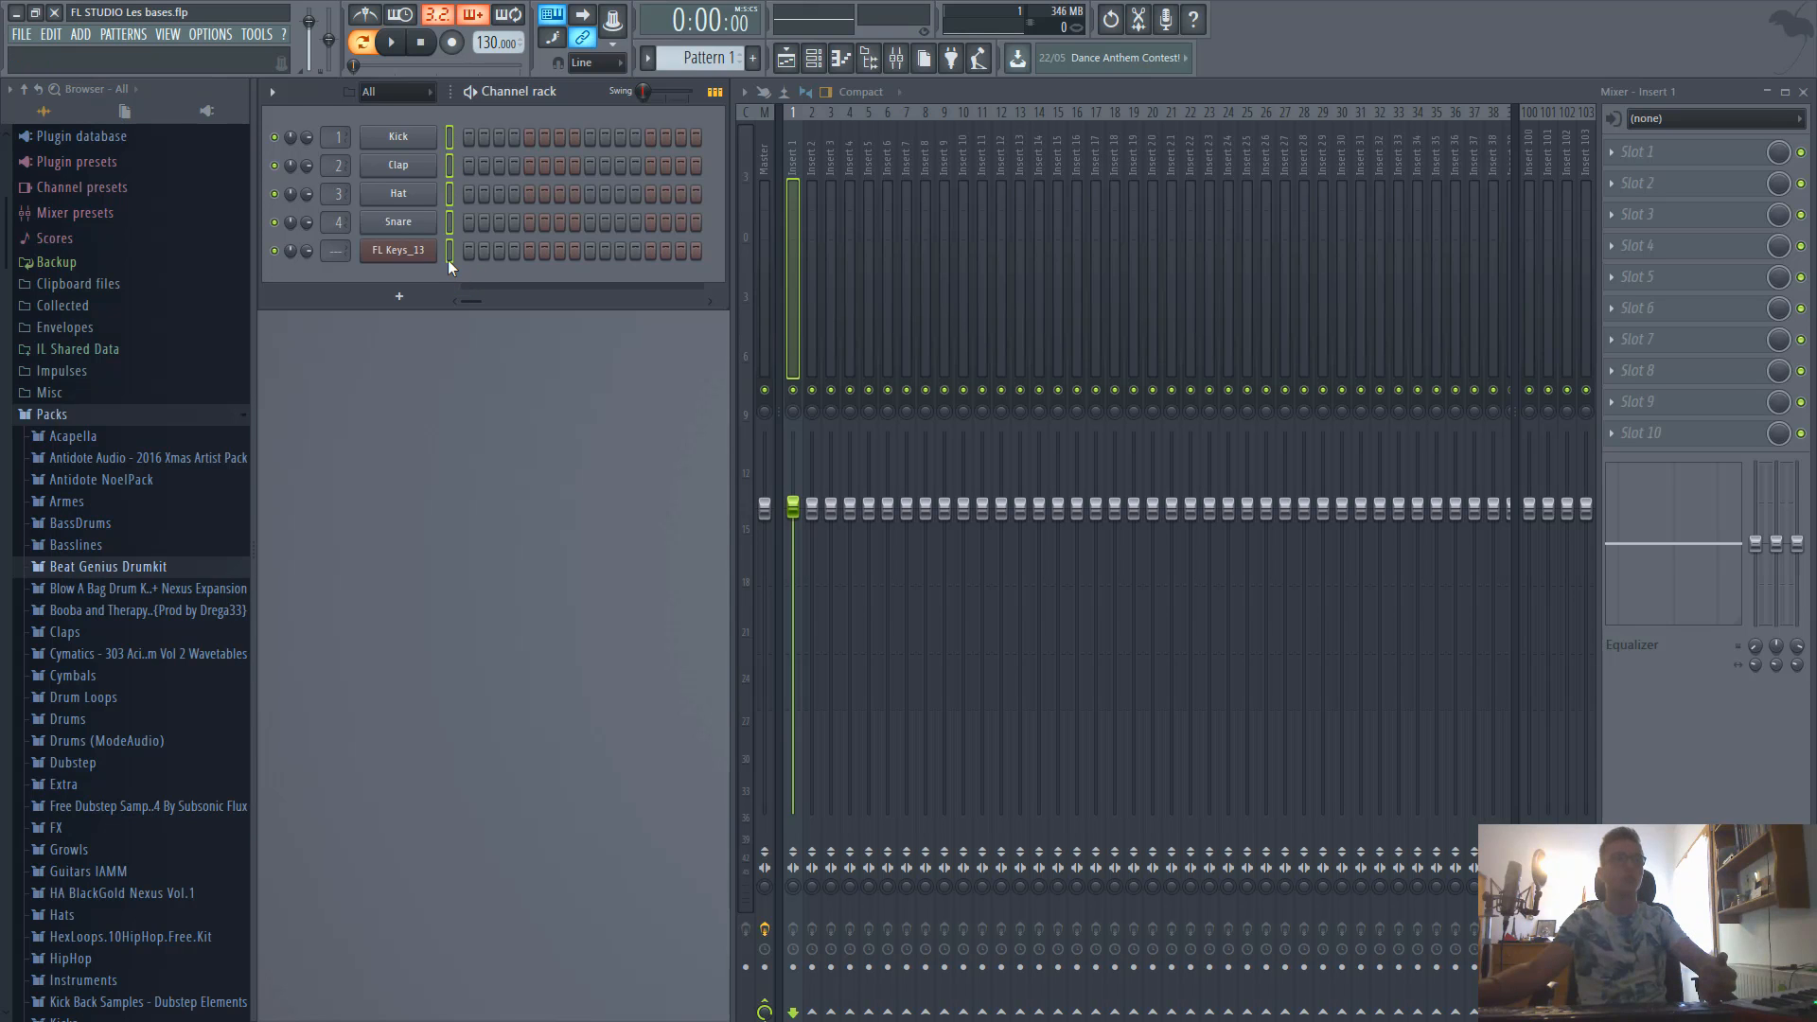
{"action": "left_click", "coordinate": [449, 135]}
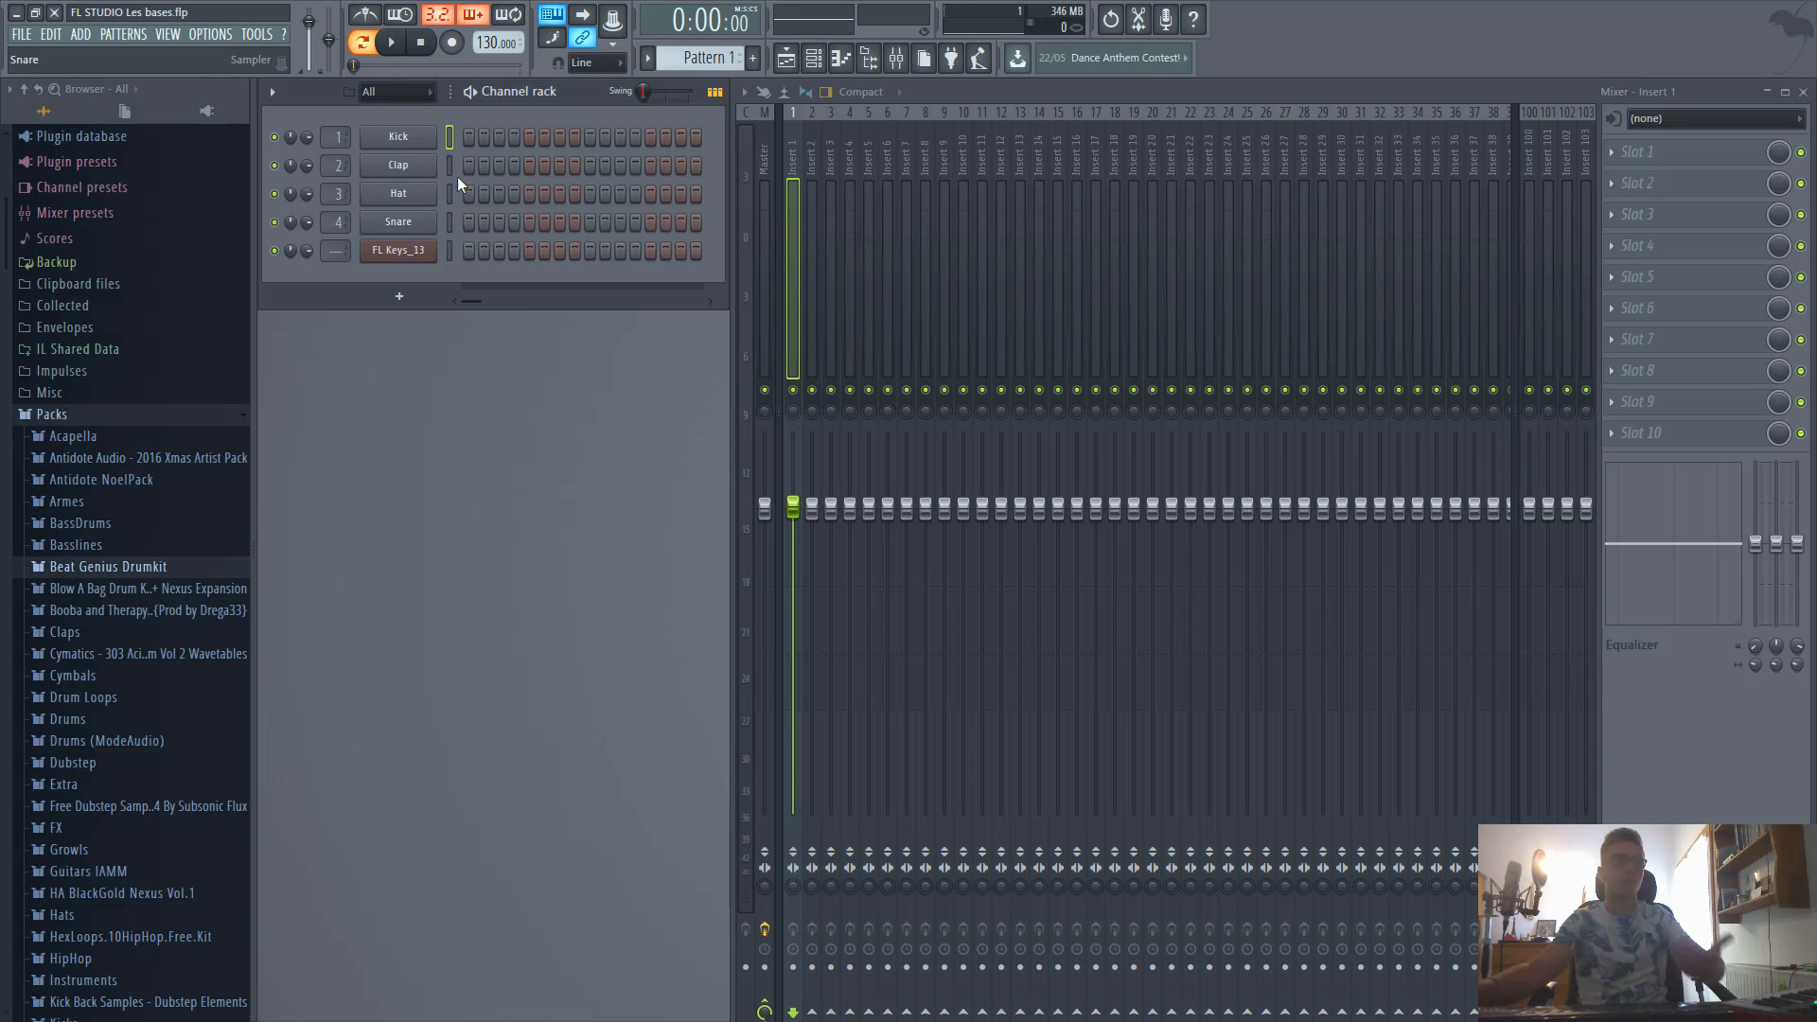
{"action": "left_click", "coordinate": [450, 135]}
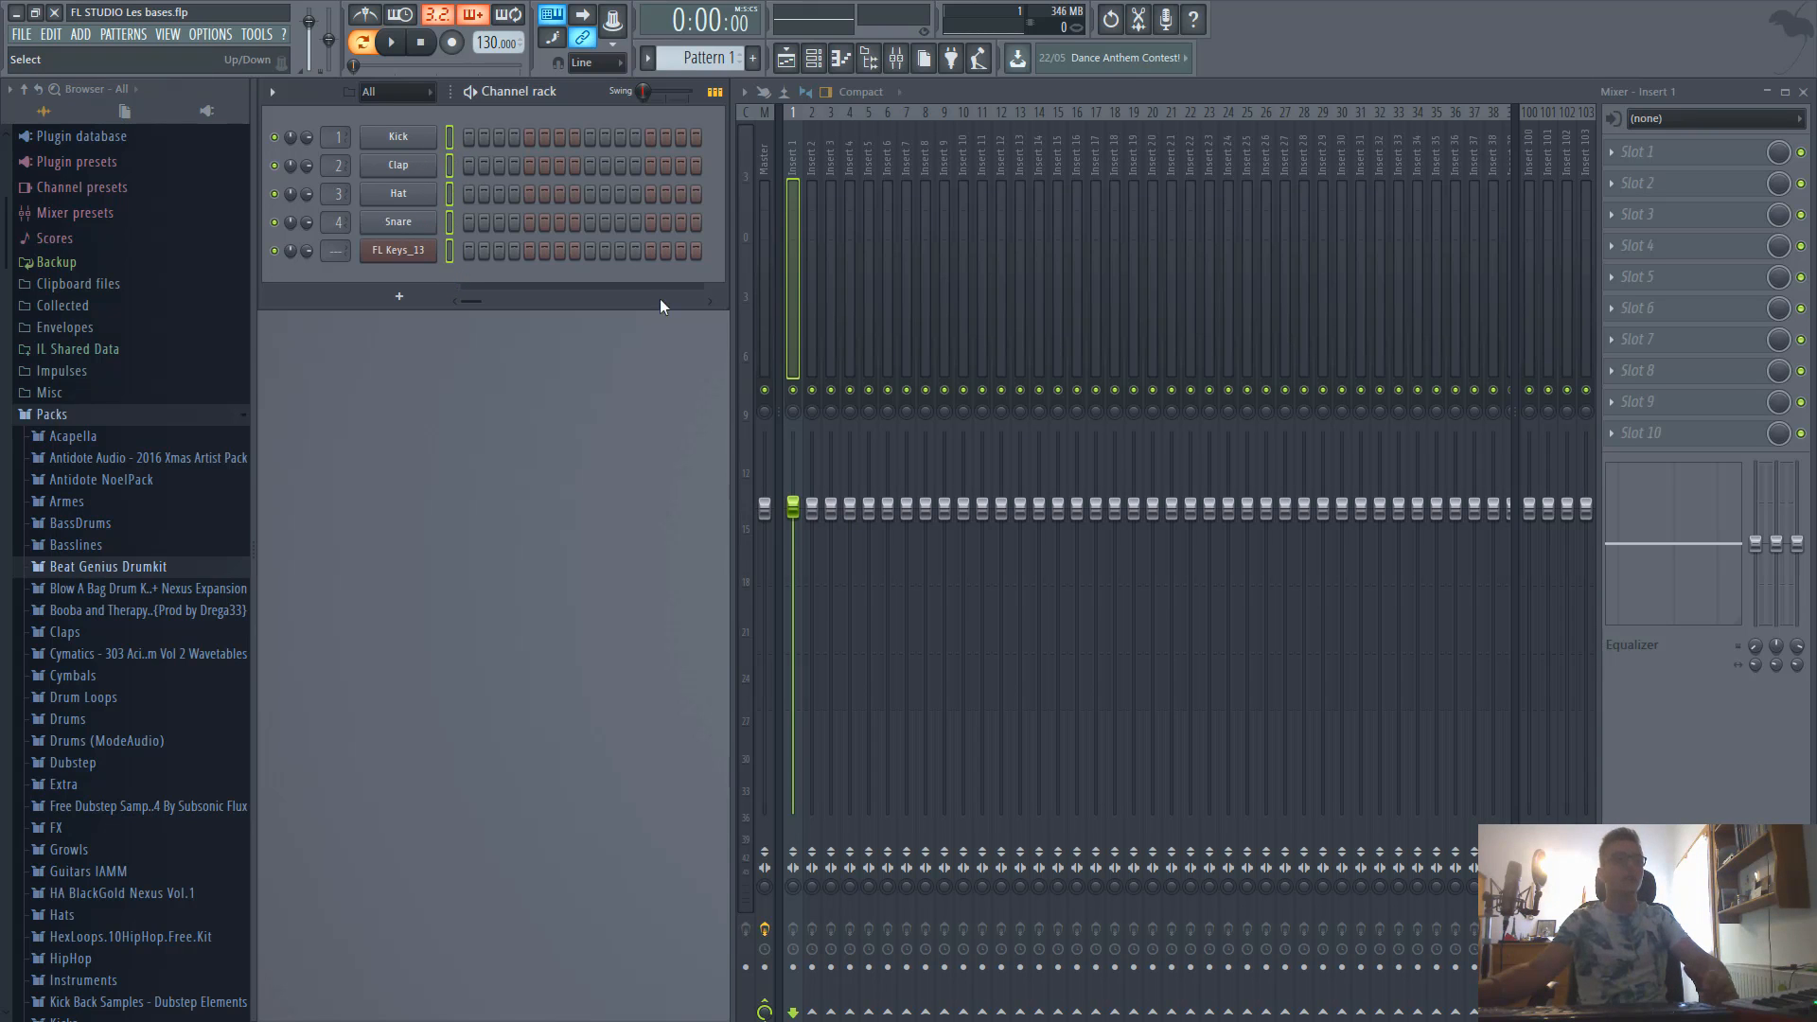
{"action": "left_click", "coordinate": [449, 136]}
{"action": "left_click", "coordinate": [450, 135]}
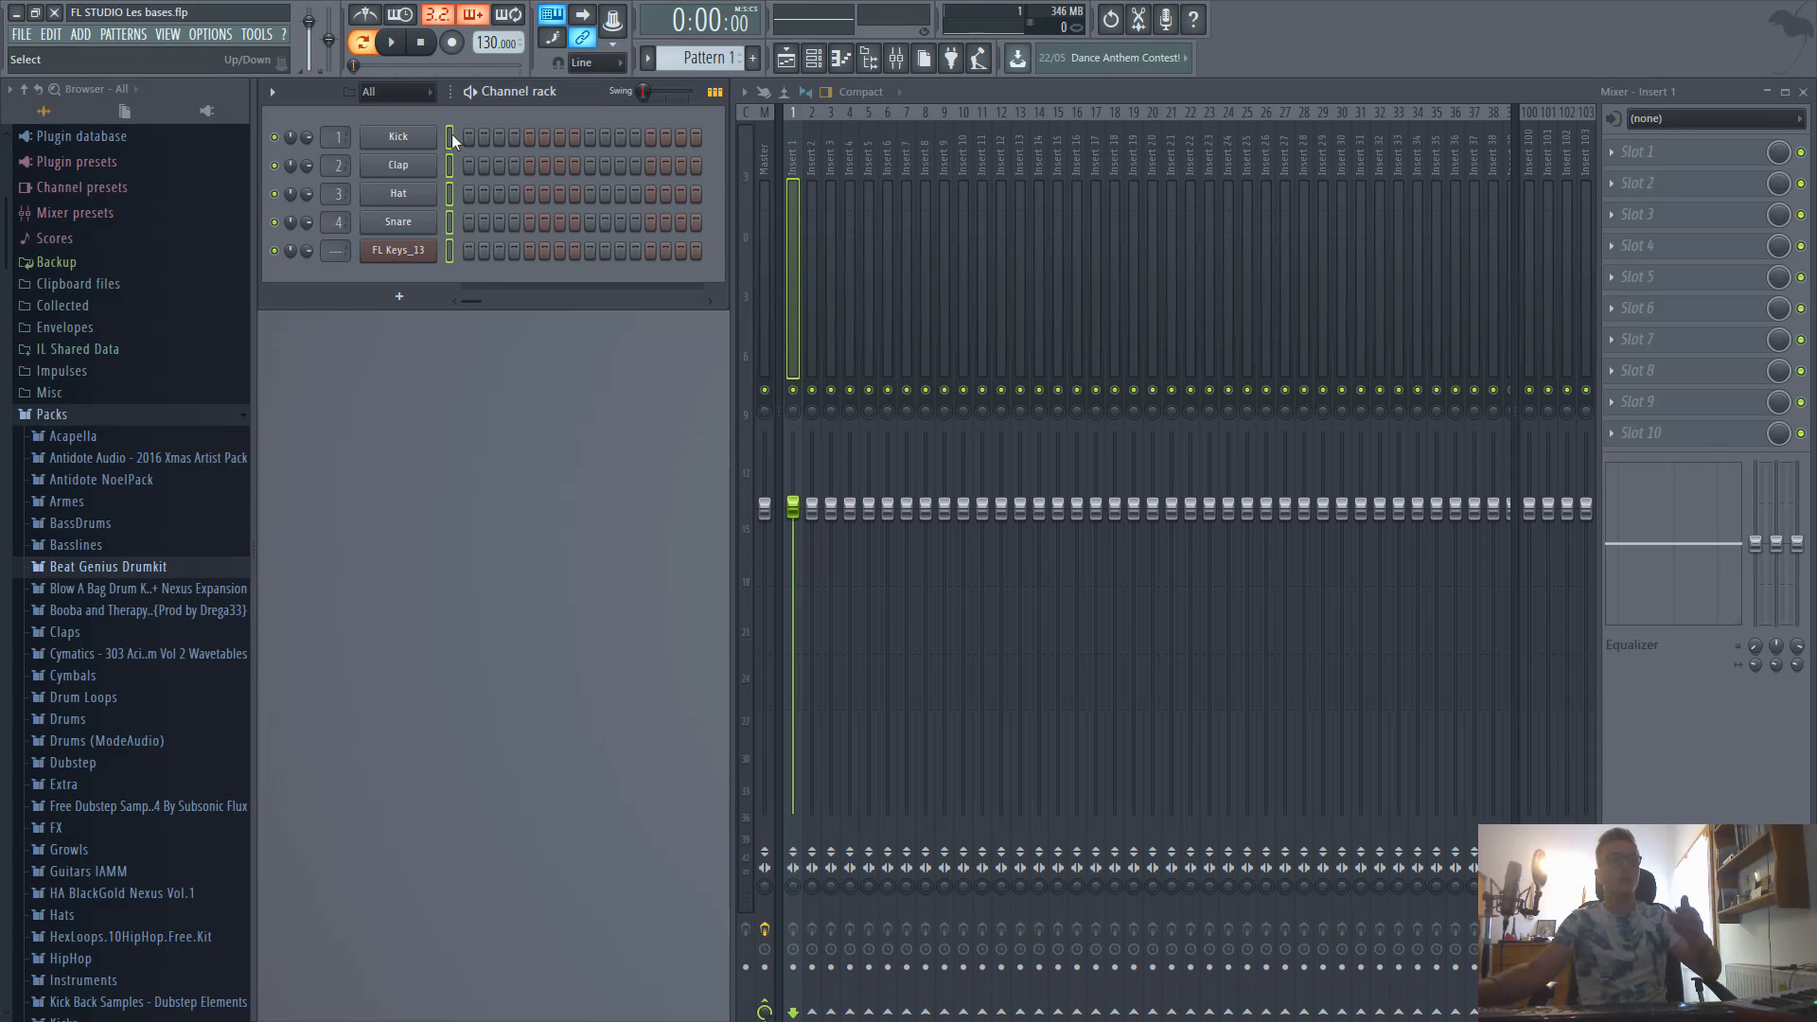
Route the selected channels to consecutive mixer tracks starting from Insert 1.
{"action": "right_click", "coordinate": [791, 225]}
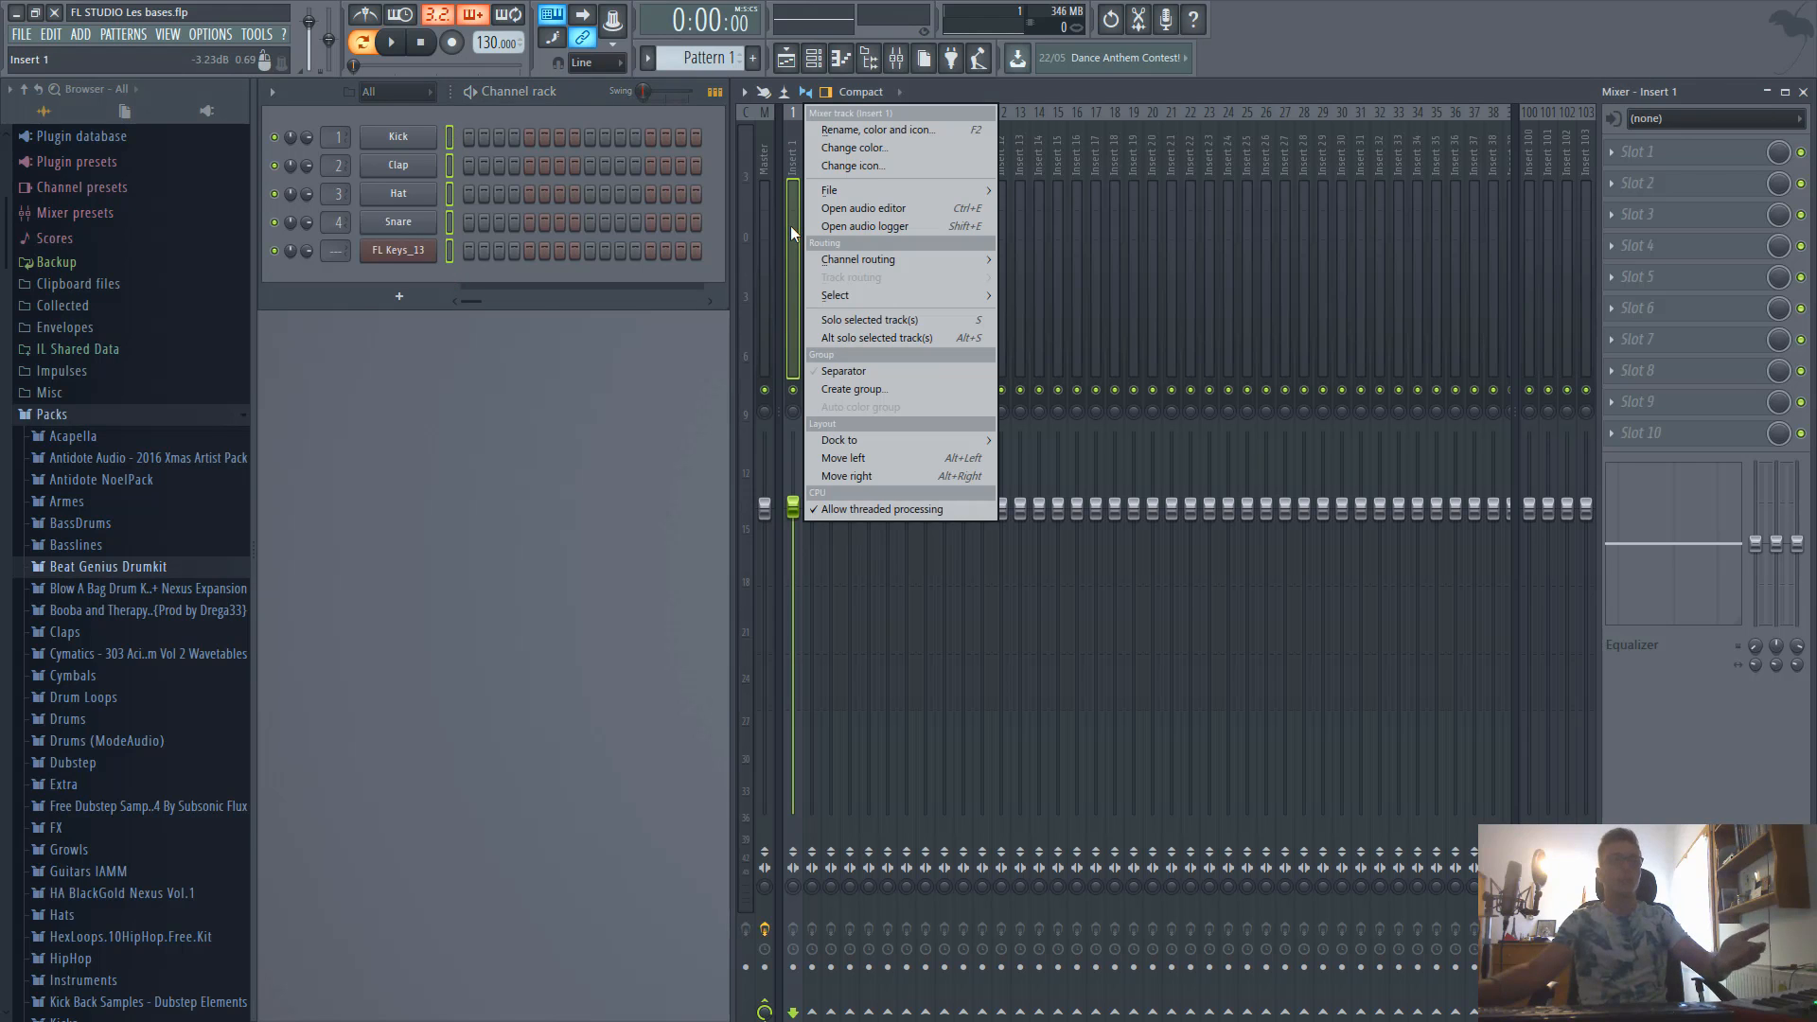
{"action": "mouse_move", "coordinate": [859, 261]}
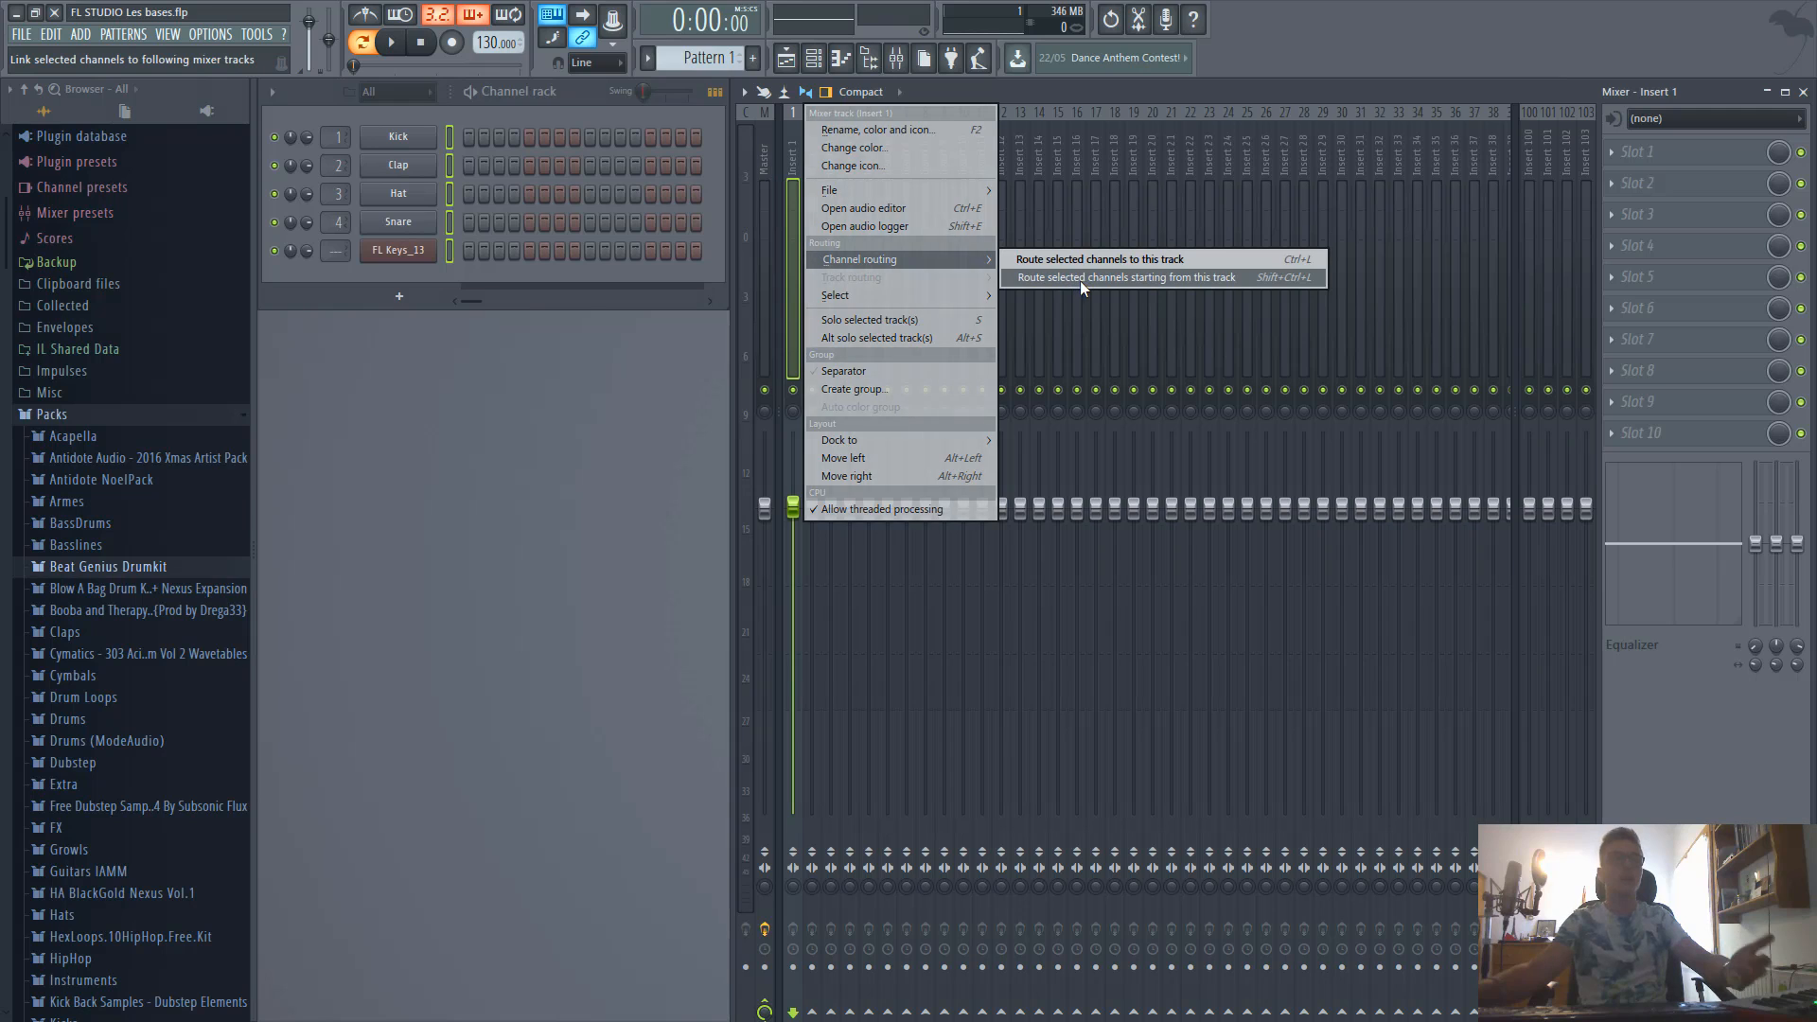
{"action": "left_click", "coordinate": [1188, 280]}
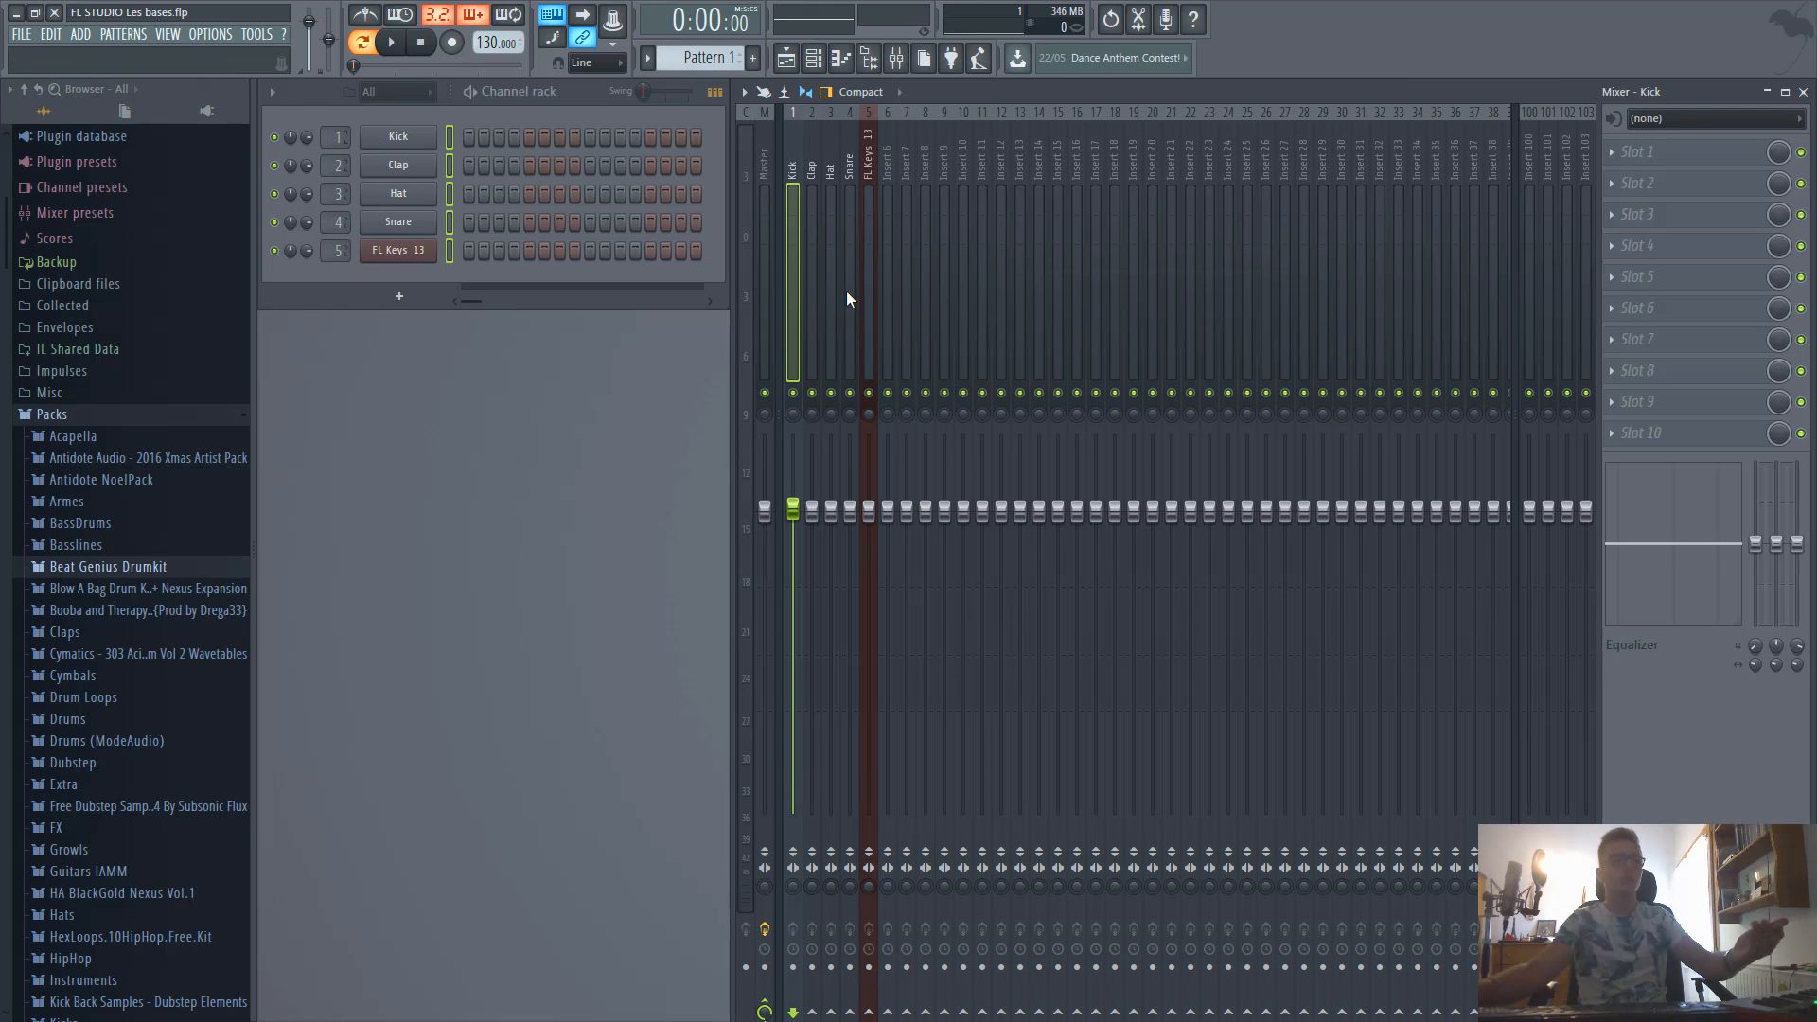
Select the FL Keys_13 mixer track and look through the neighbouring tracks up to Insert 26.
{"action": "left_click", "coordinate": [870, 173]}
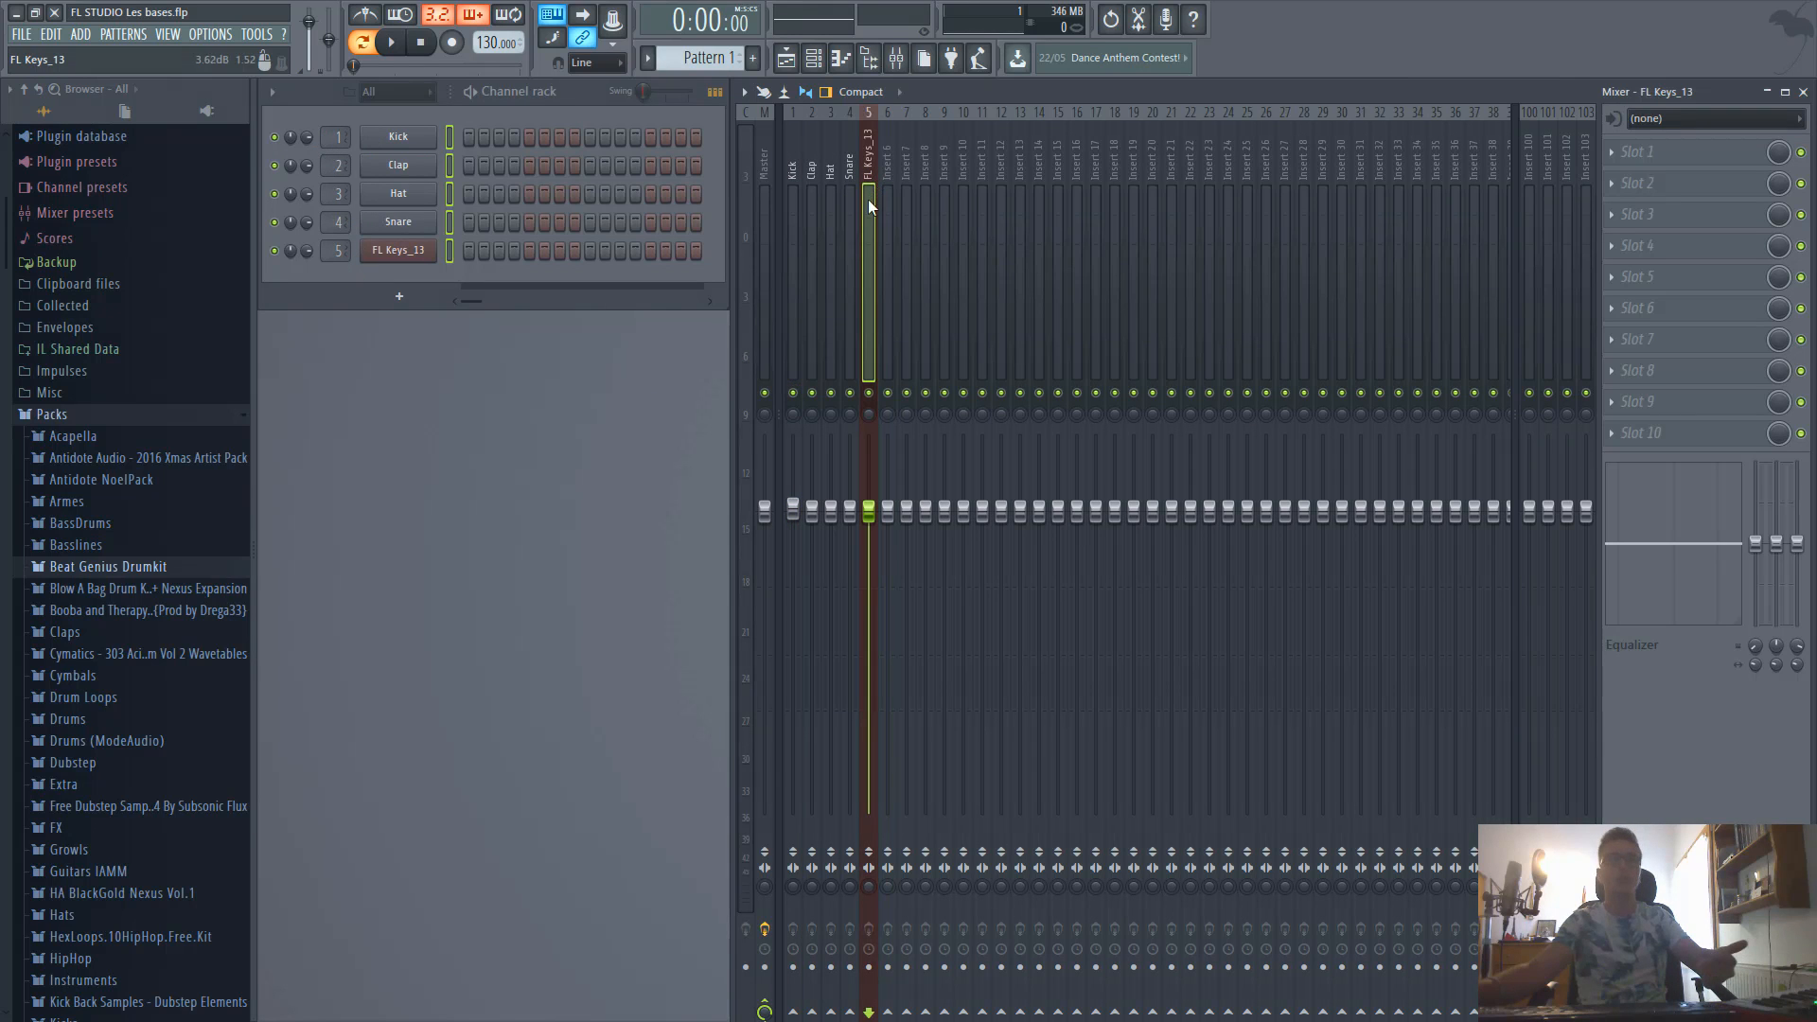
{"action": "left_click", "coordinate": [831, 225]}
{"action": "left_click", "coordinate": [865, 237]}
{"action": "left_click_drag", "start_coordinate": [793, 240], "coordinate": [1267, 248]}
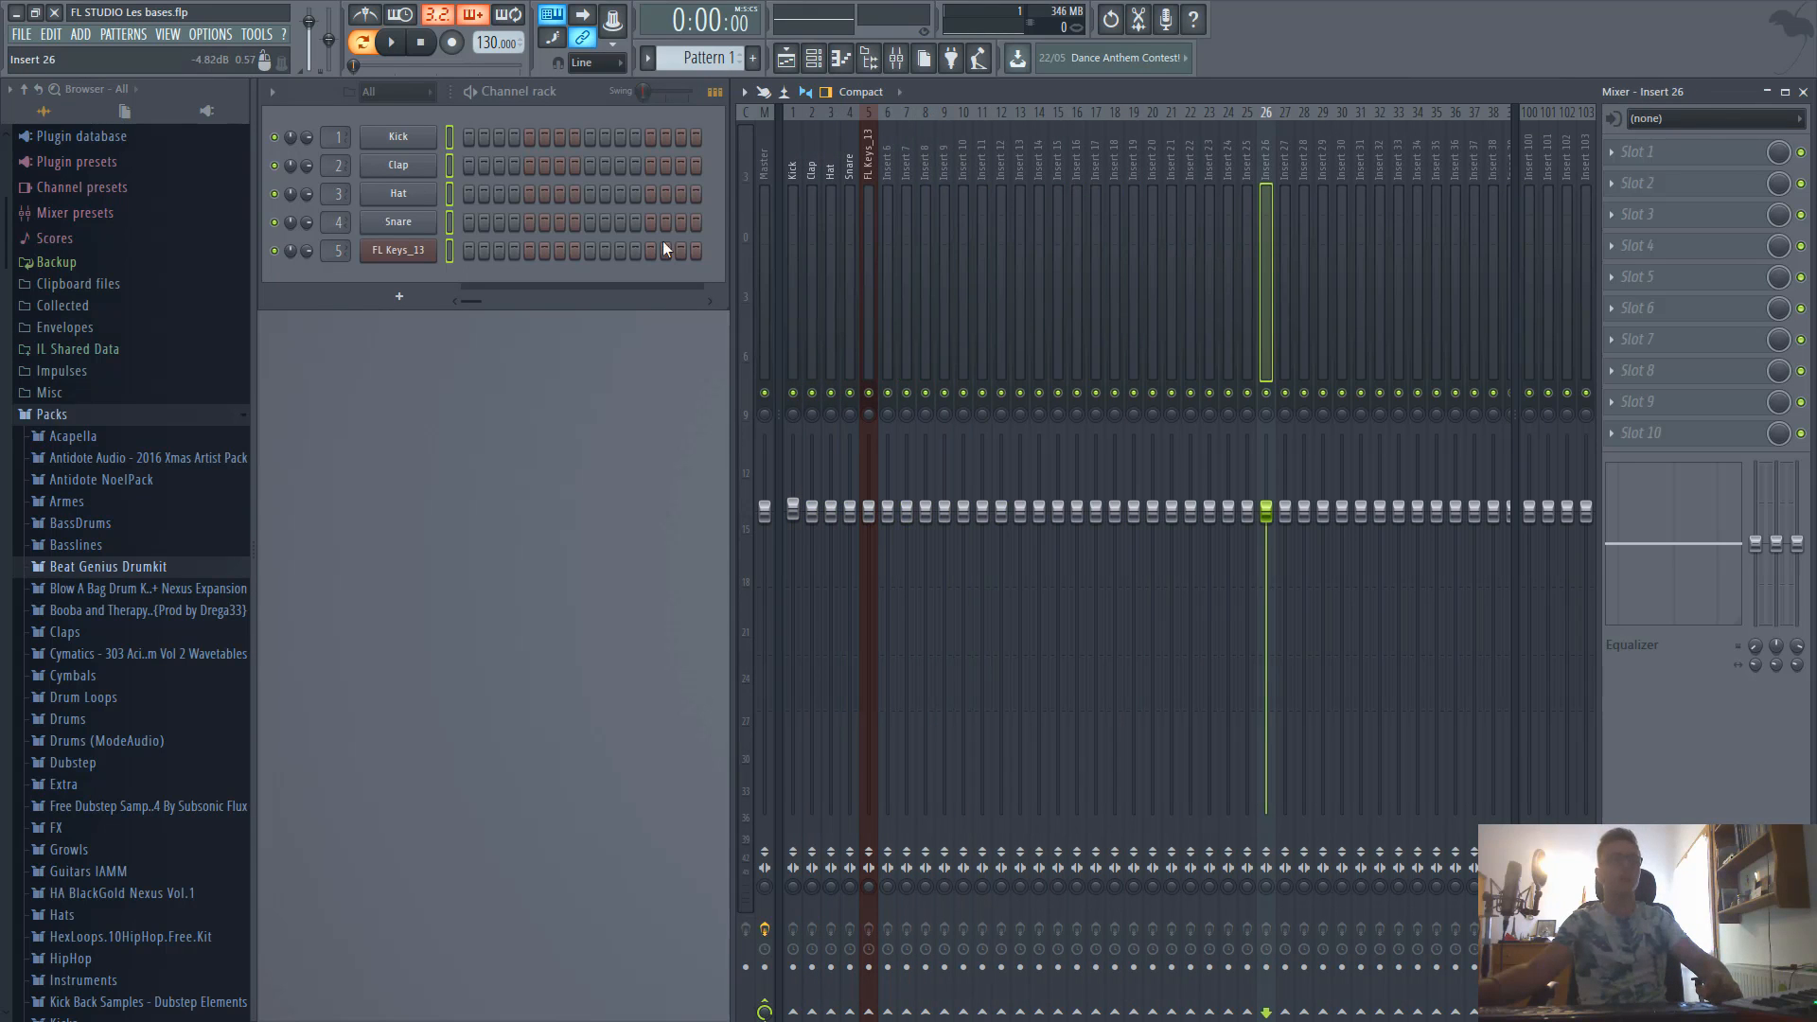
Route all selected channels to the single Kick mixer track.
{"action": "left_click", "coordinate": [793, 186]}
{"action": "right_click", "coordinate": [797, 201]}
{"action": "mouse_move", "coordinate": [903, 259]}
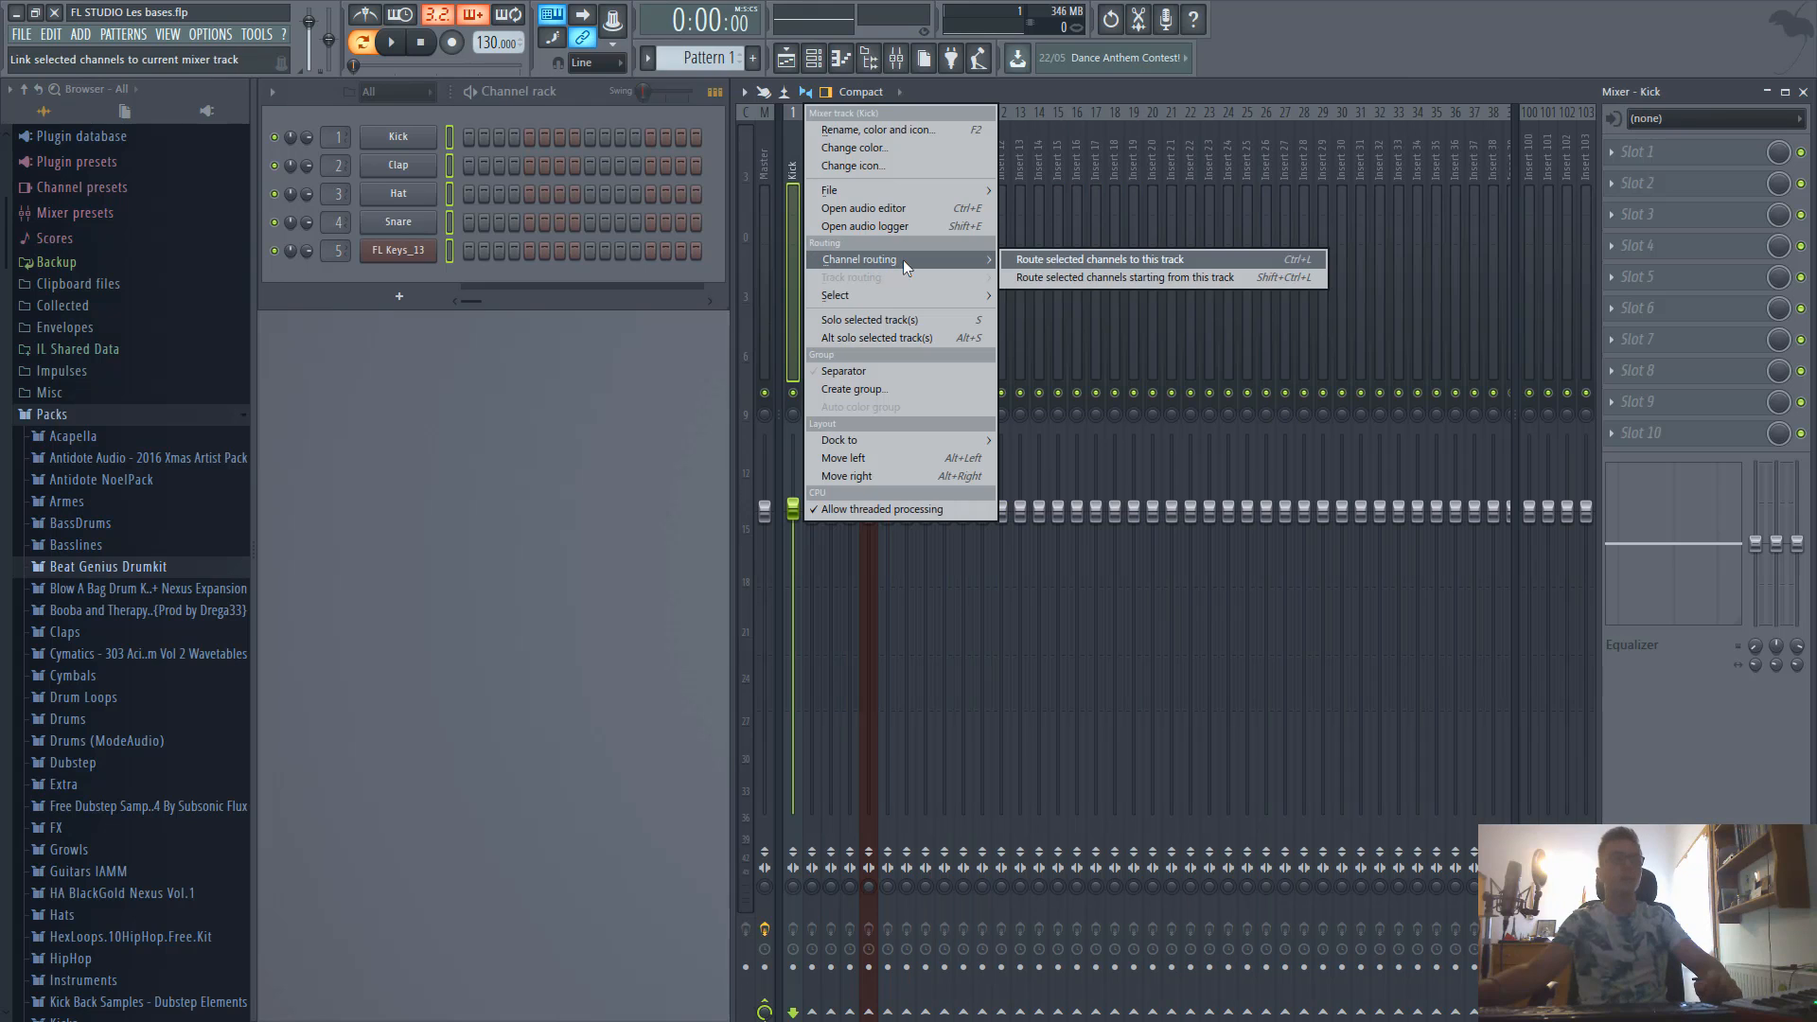
{"action": "left_click", "coordinate": [1076, 259]}
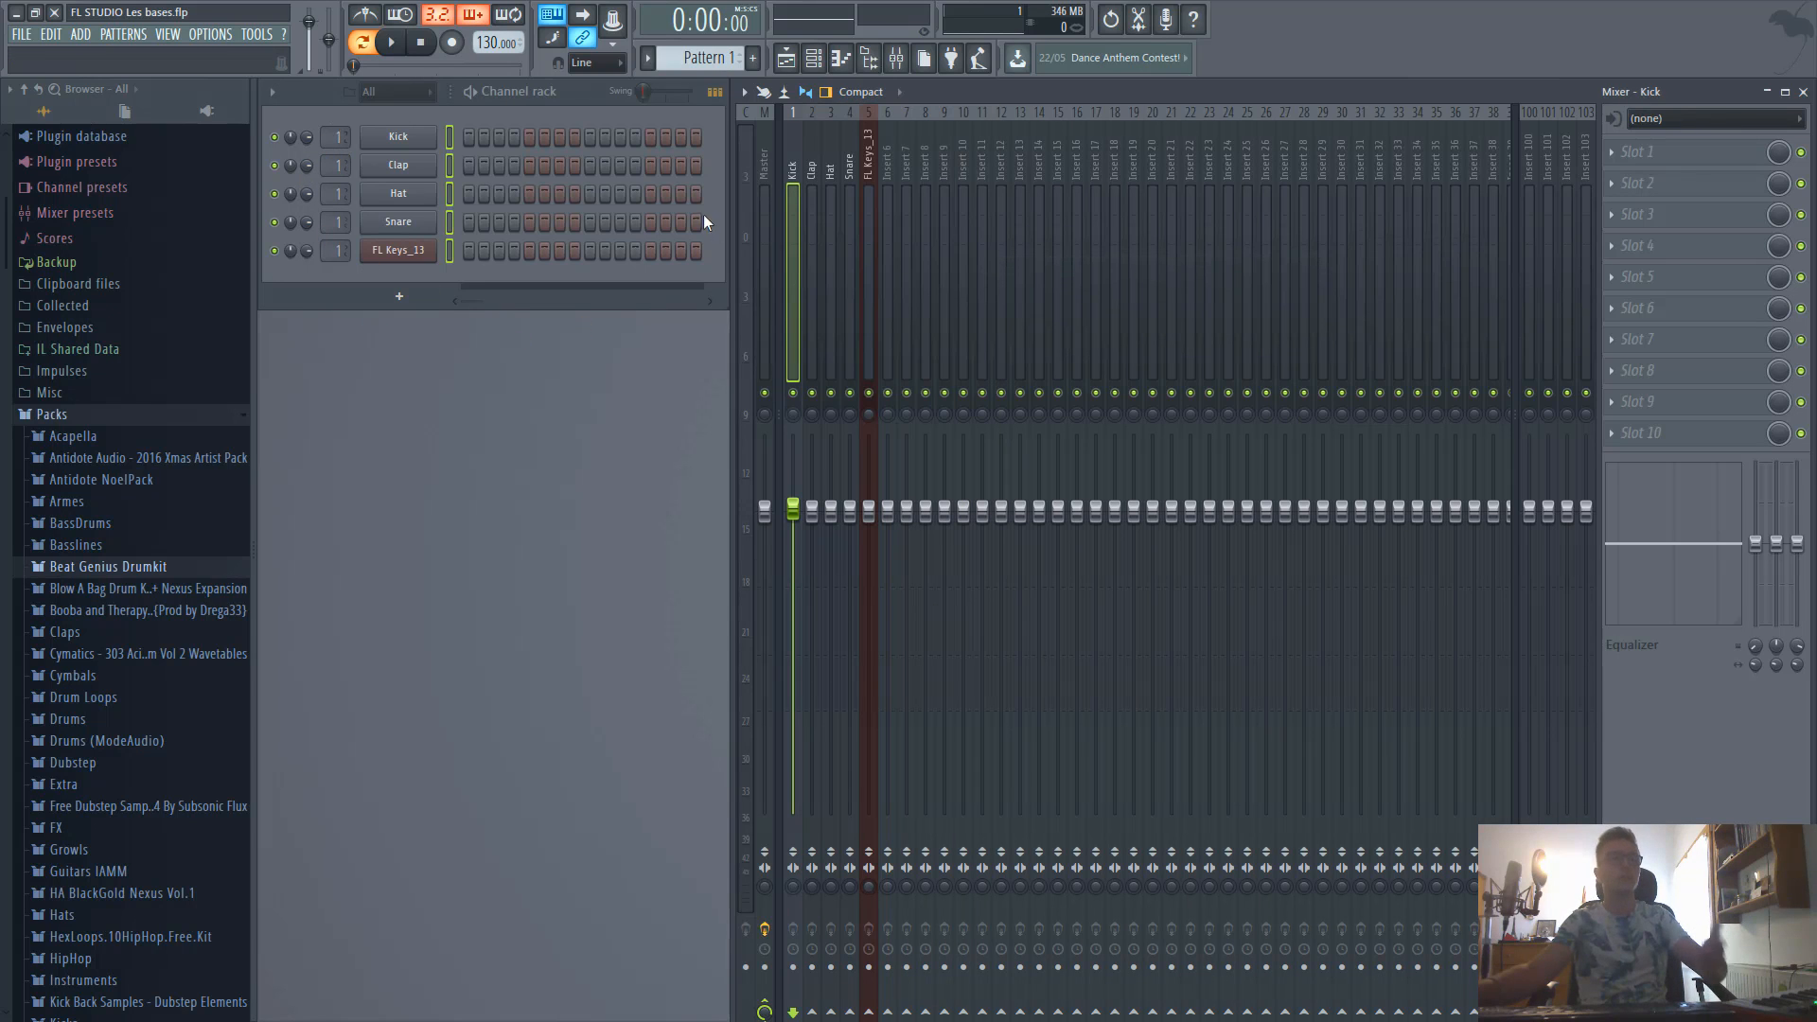
Route the selected channels to separate mixer tracks starting from the Kick track, and select the FL Keys_13 track.
{"action": "right_click", "coordinate": [792, 191]}
{"action": "mouse_move", "coordinate": [906, 255]}
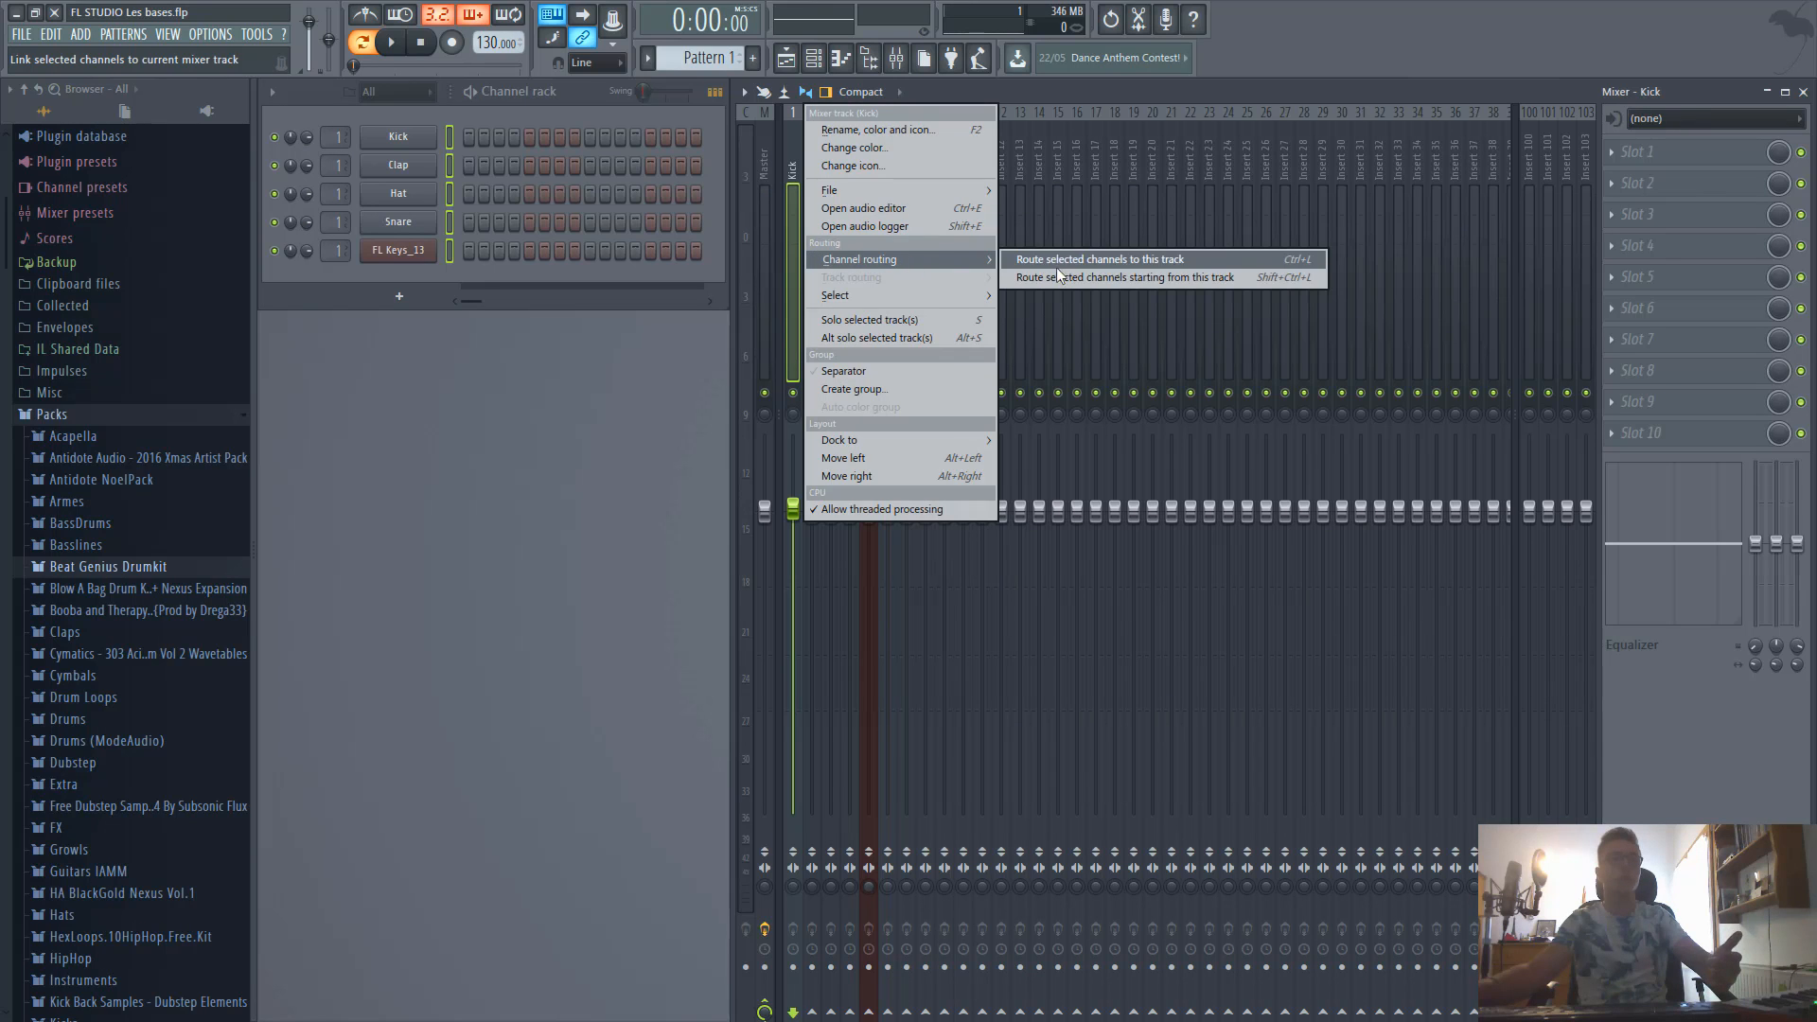
{"action": "left_click", "coordinate": [1092, 276]}
{"action": "left_click", "coordinate": [867, 190]}
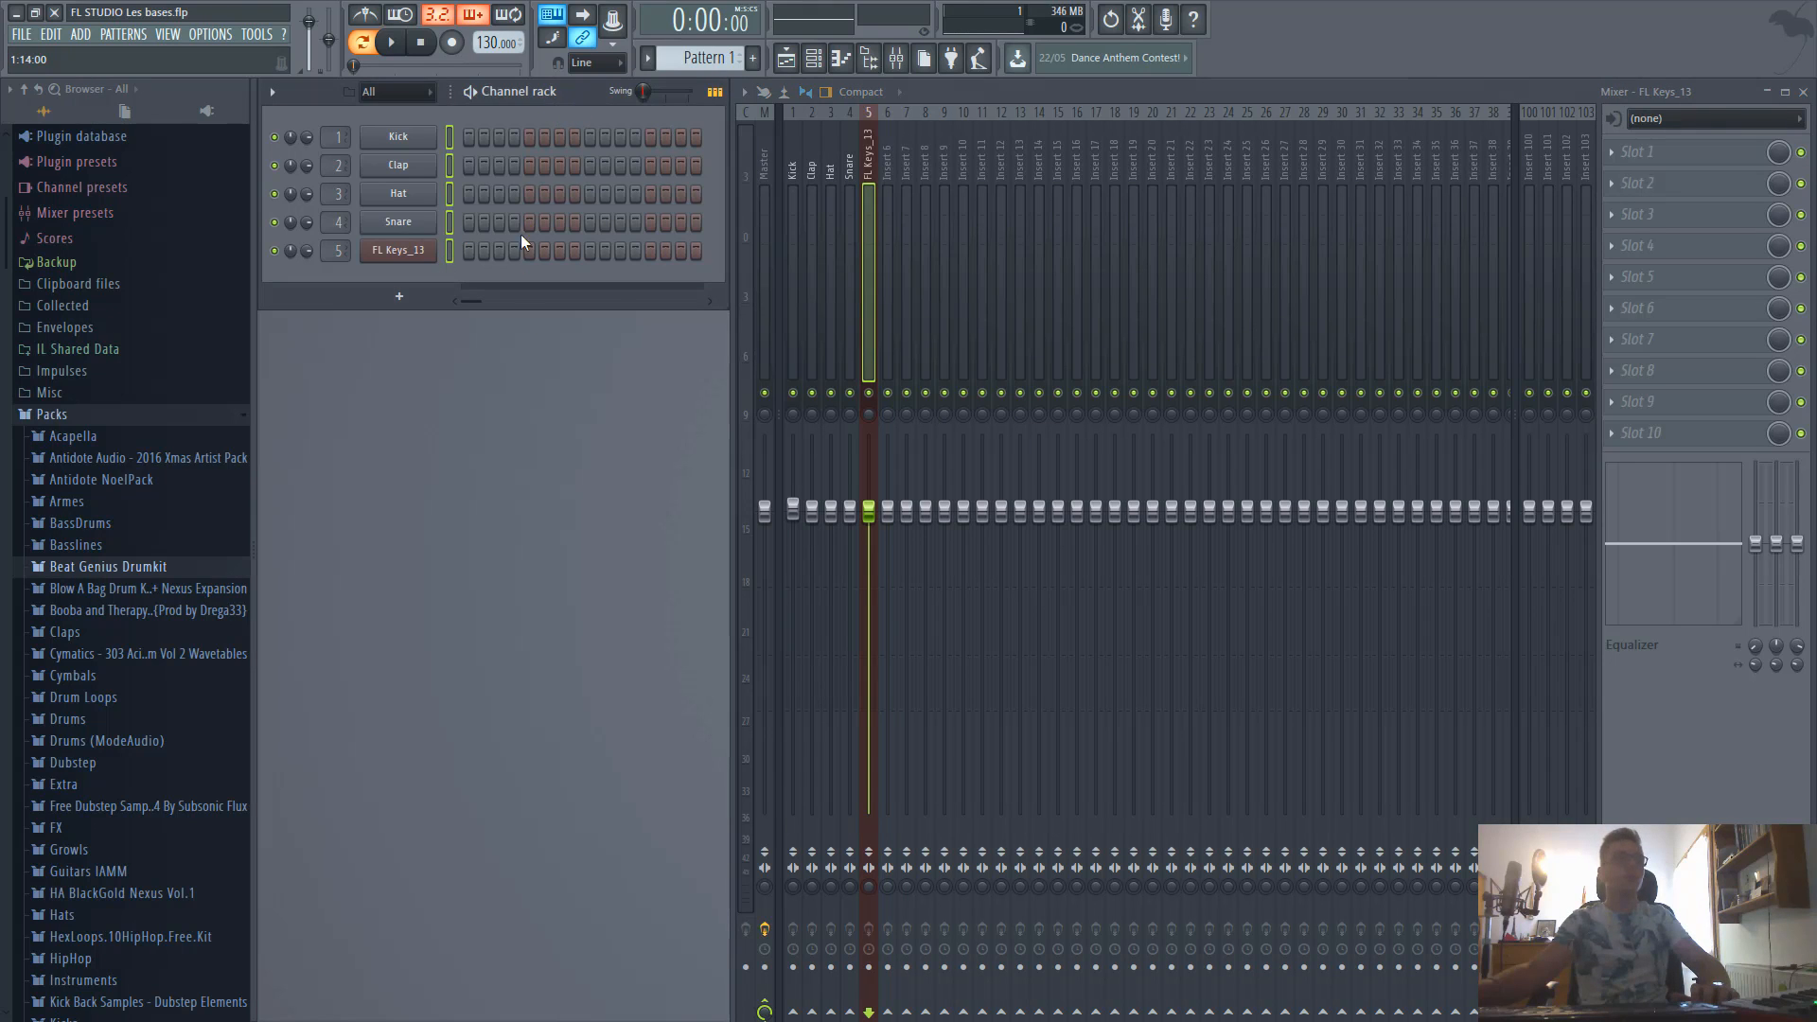
Switch the channel rack from step sequencing to the note preview view and open the piano roll for FL Keys_13.
{"action": "left_click", "coordinate": [715, 92]}
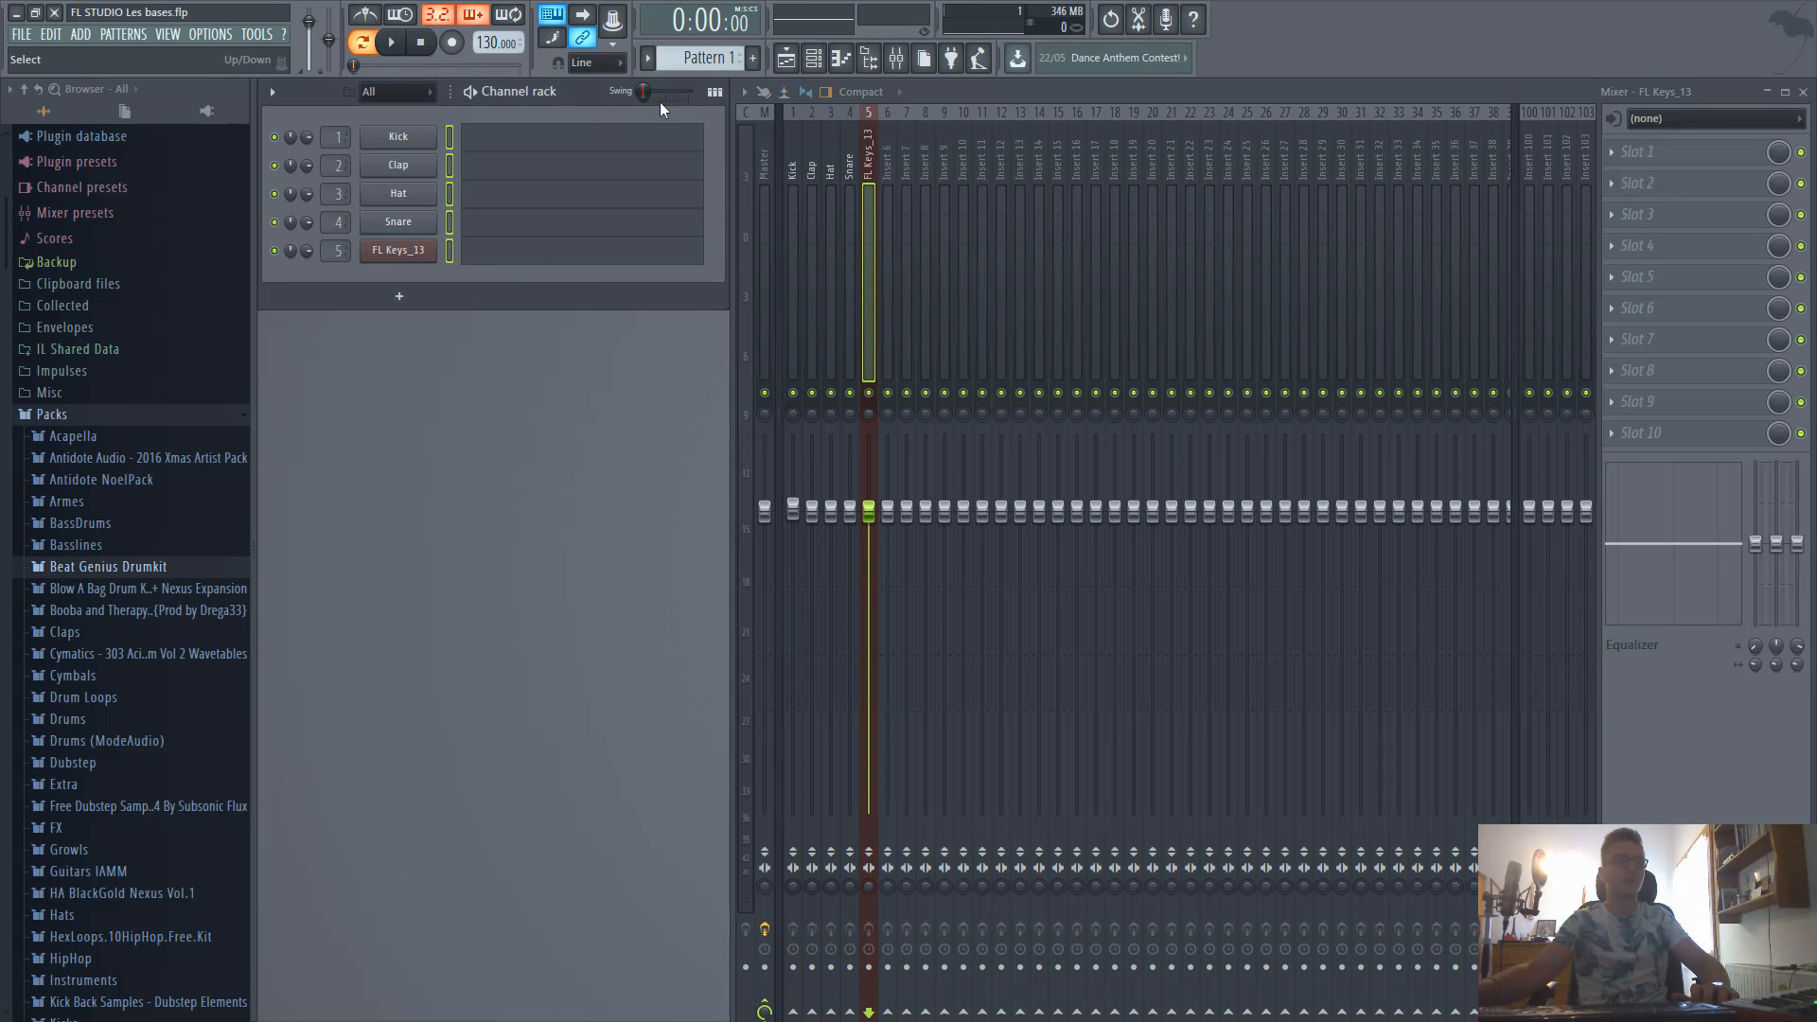
{"action": "left_click", "coordinate": [716, 91]}
{"action": "left_click", "coordinate": [717, 92]}
{"action": "key", "text": "F7"}
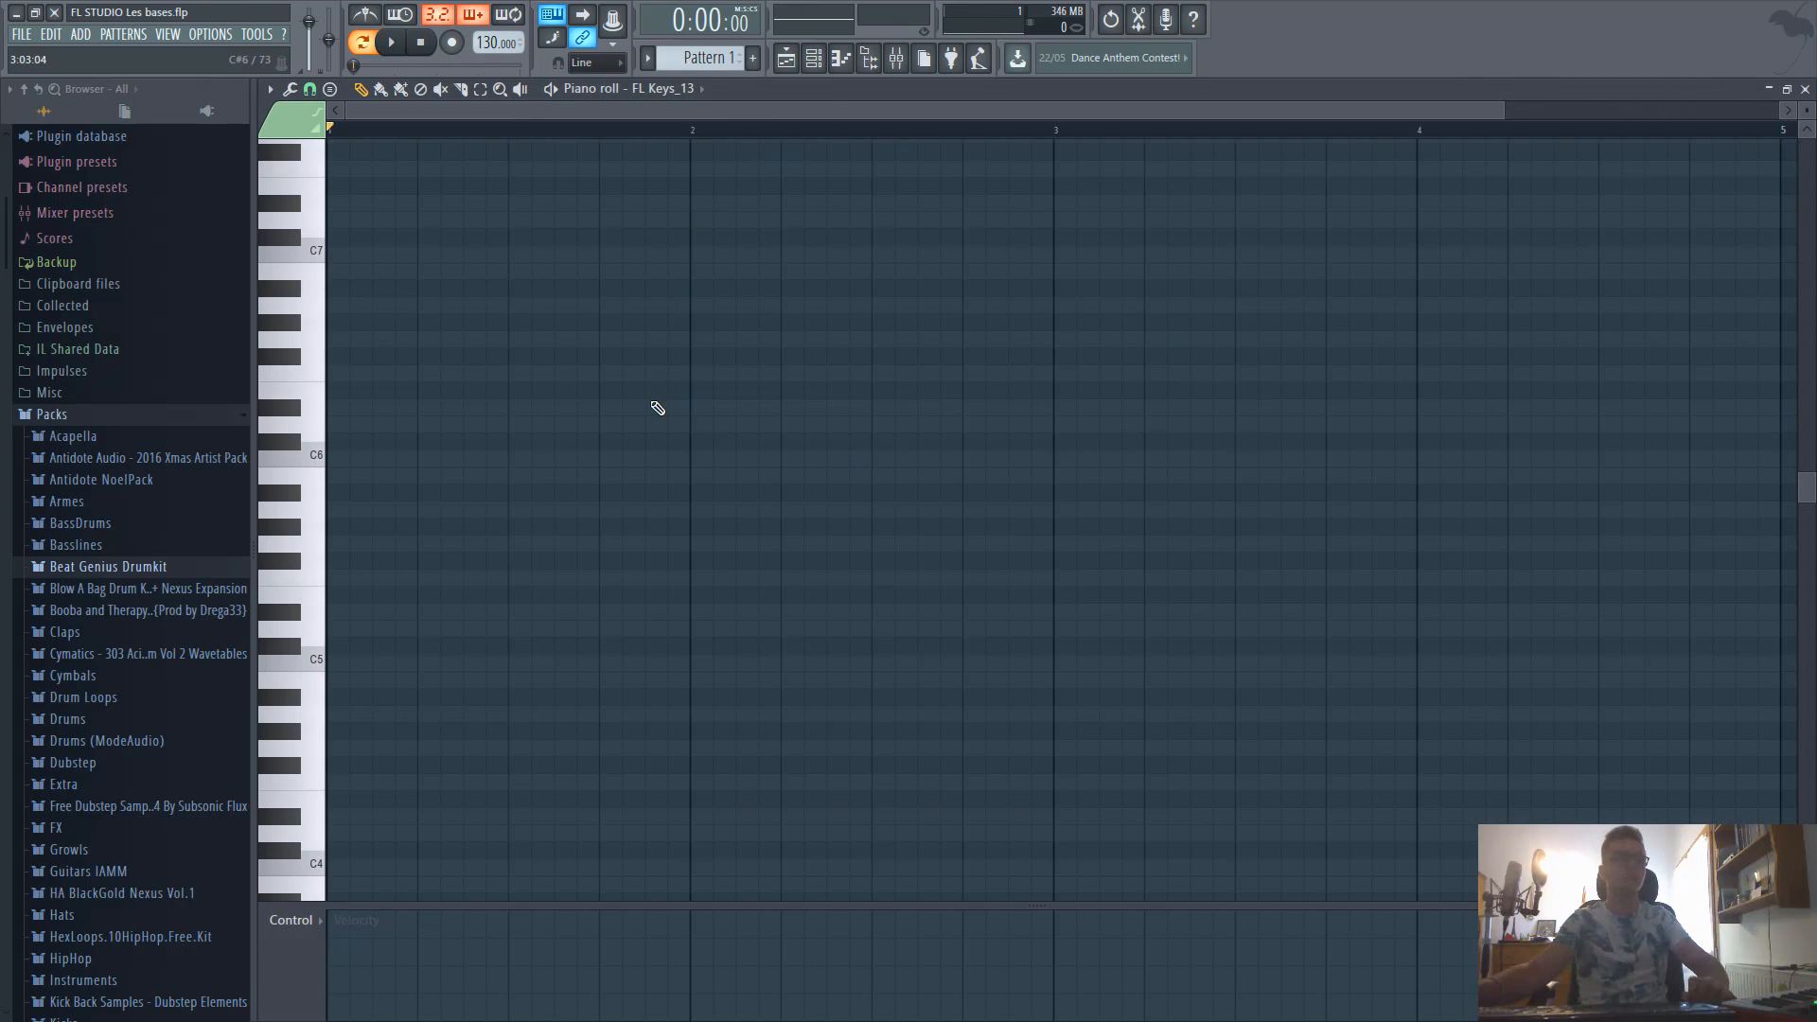
{"action": "scroll", "coordinate": [397, 572], "scroll_direction": "down", "scroll_amount": 3}
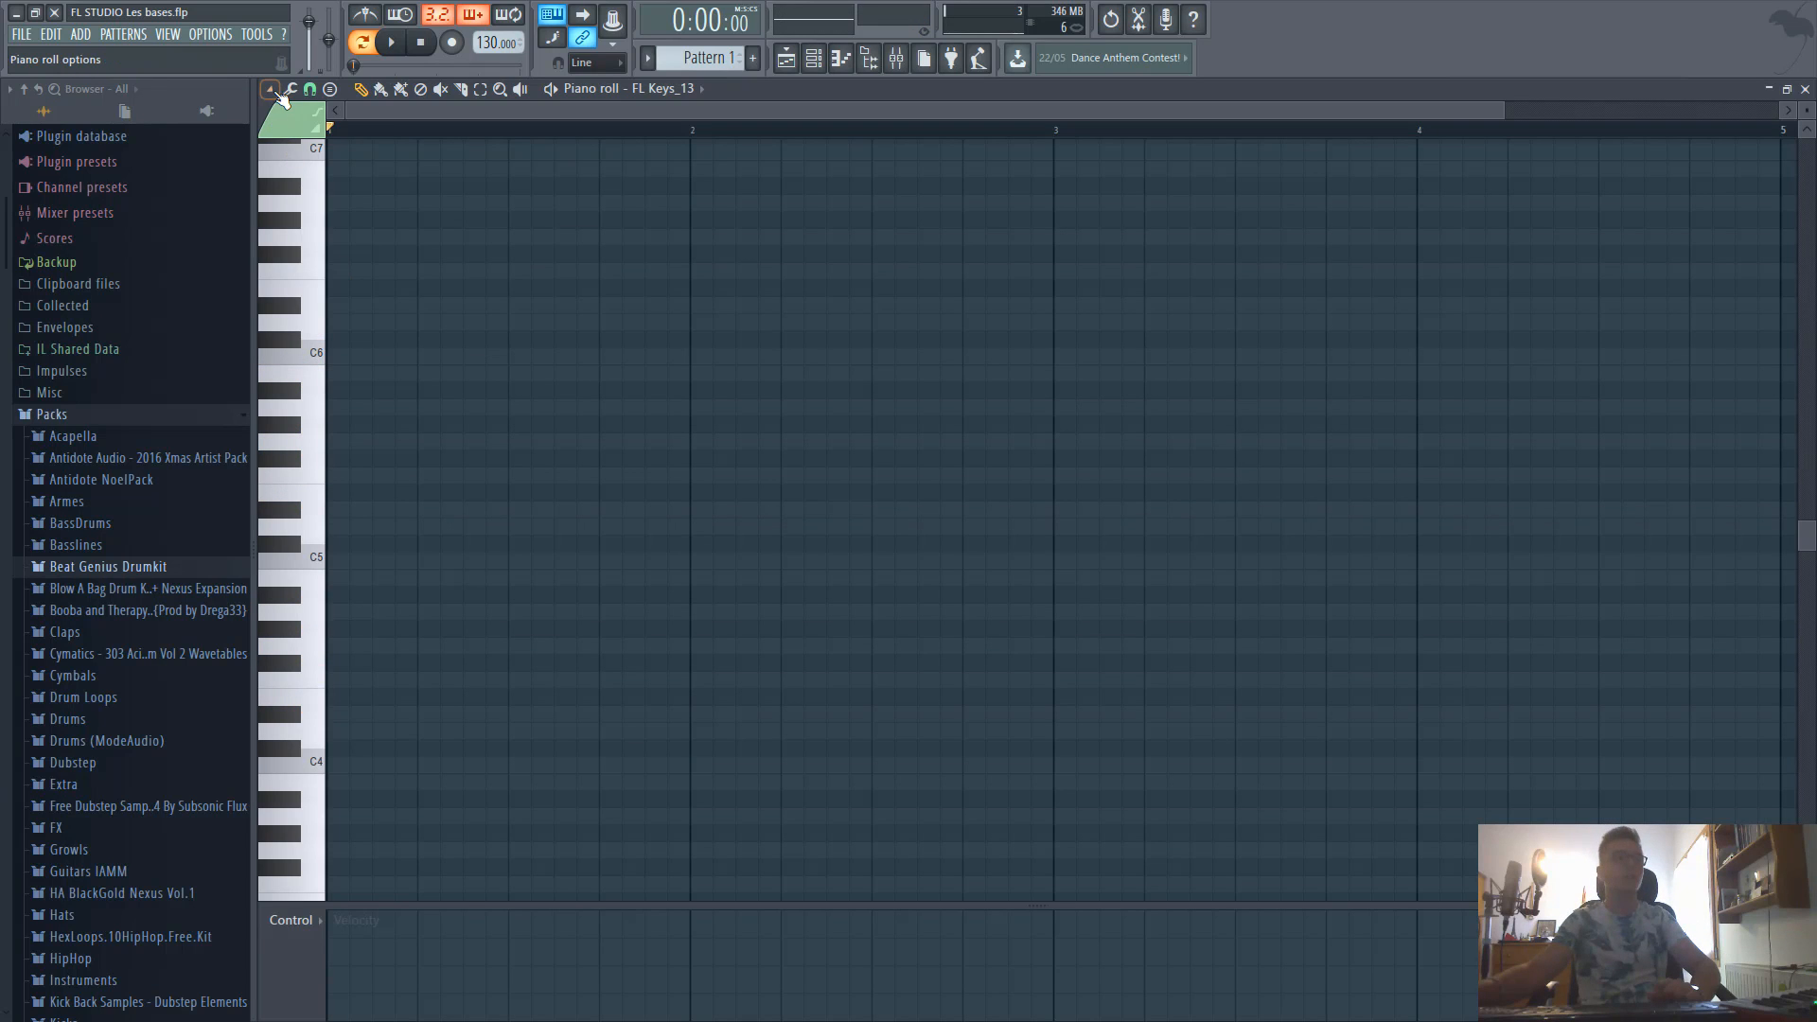
Set the piano roll's scale highlighting to Melodic minor.
{"action": "left_click", "coordinate": [269, 89]}
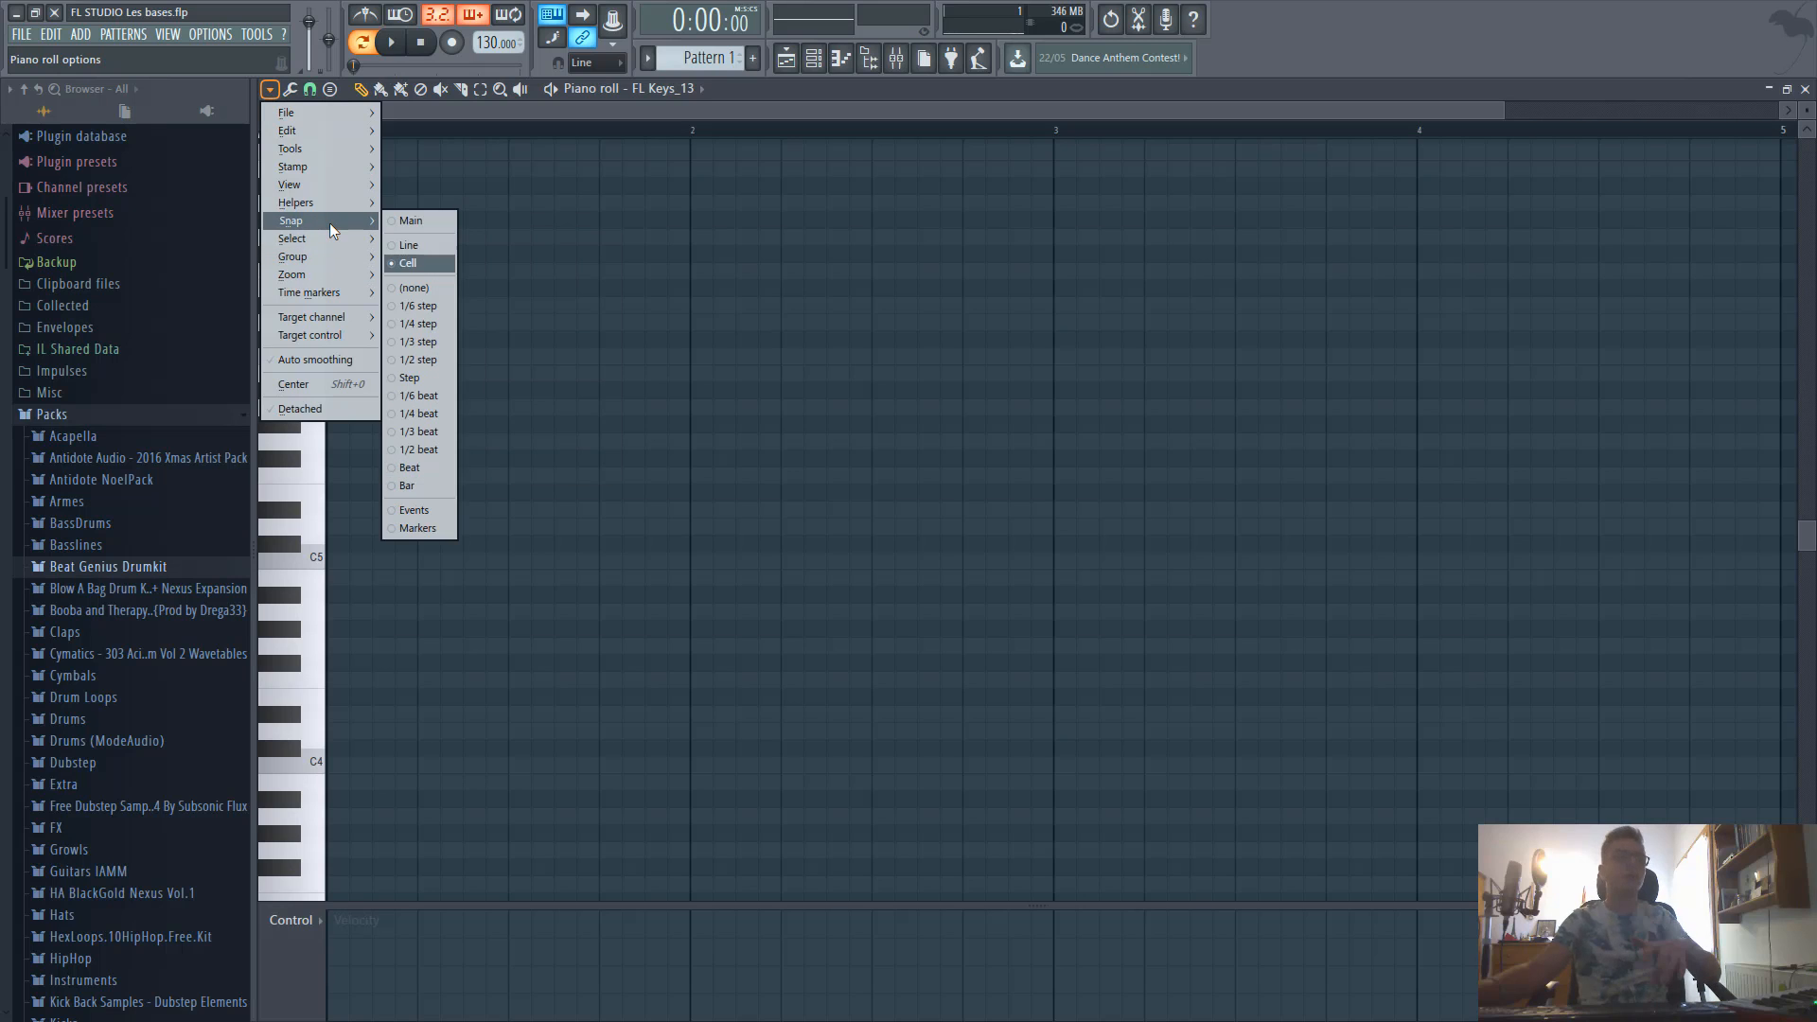
{"action": "mouse_move", "coordinate": [327, 206]}
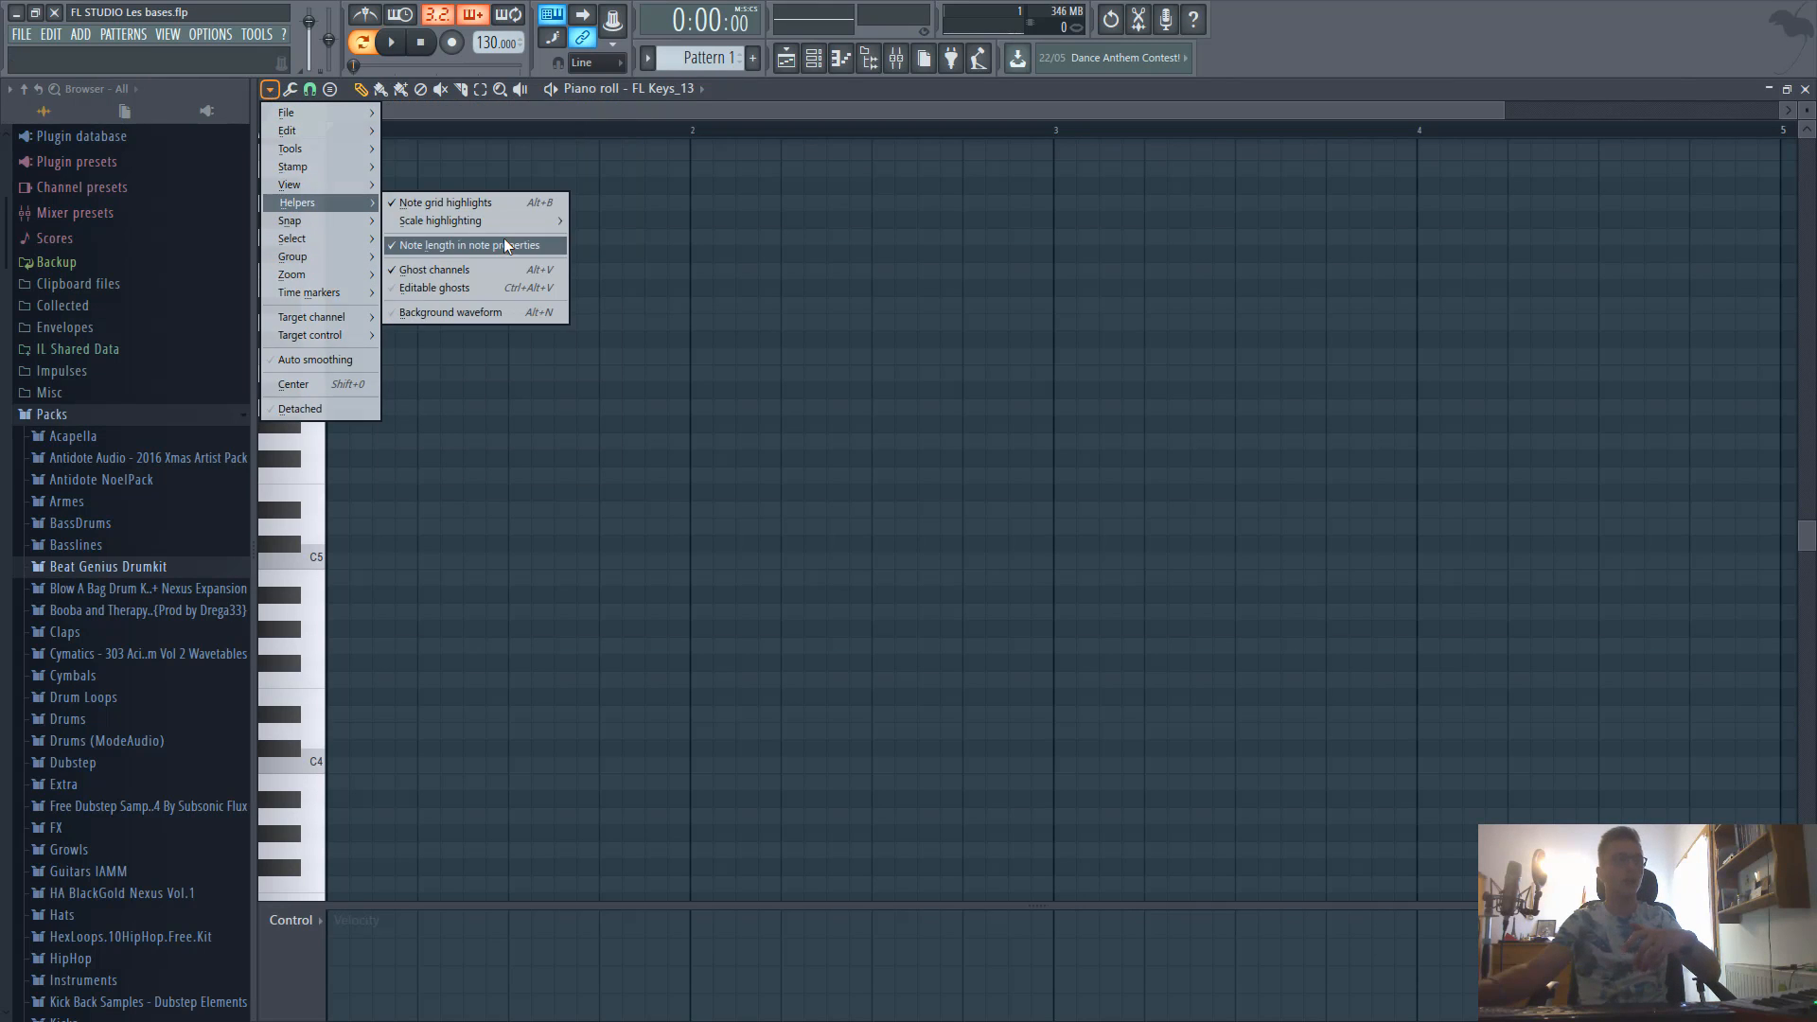
{"action": "mouse_move", "coordinate": [497, 223]}
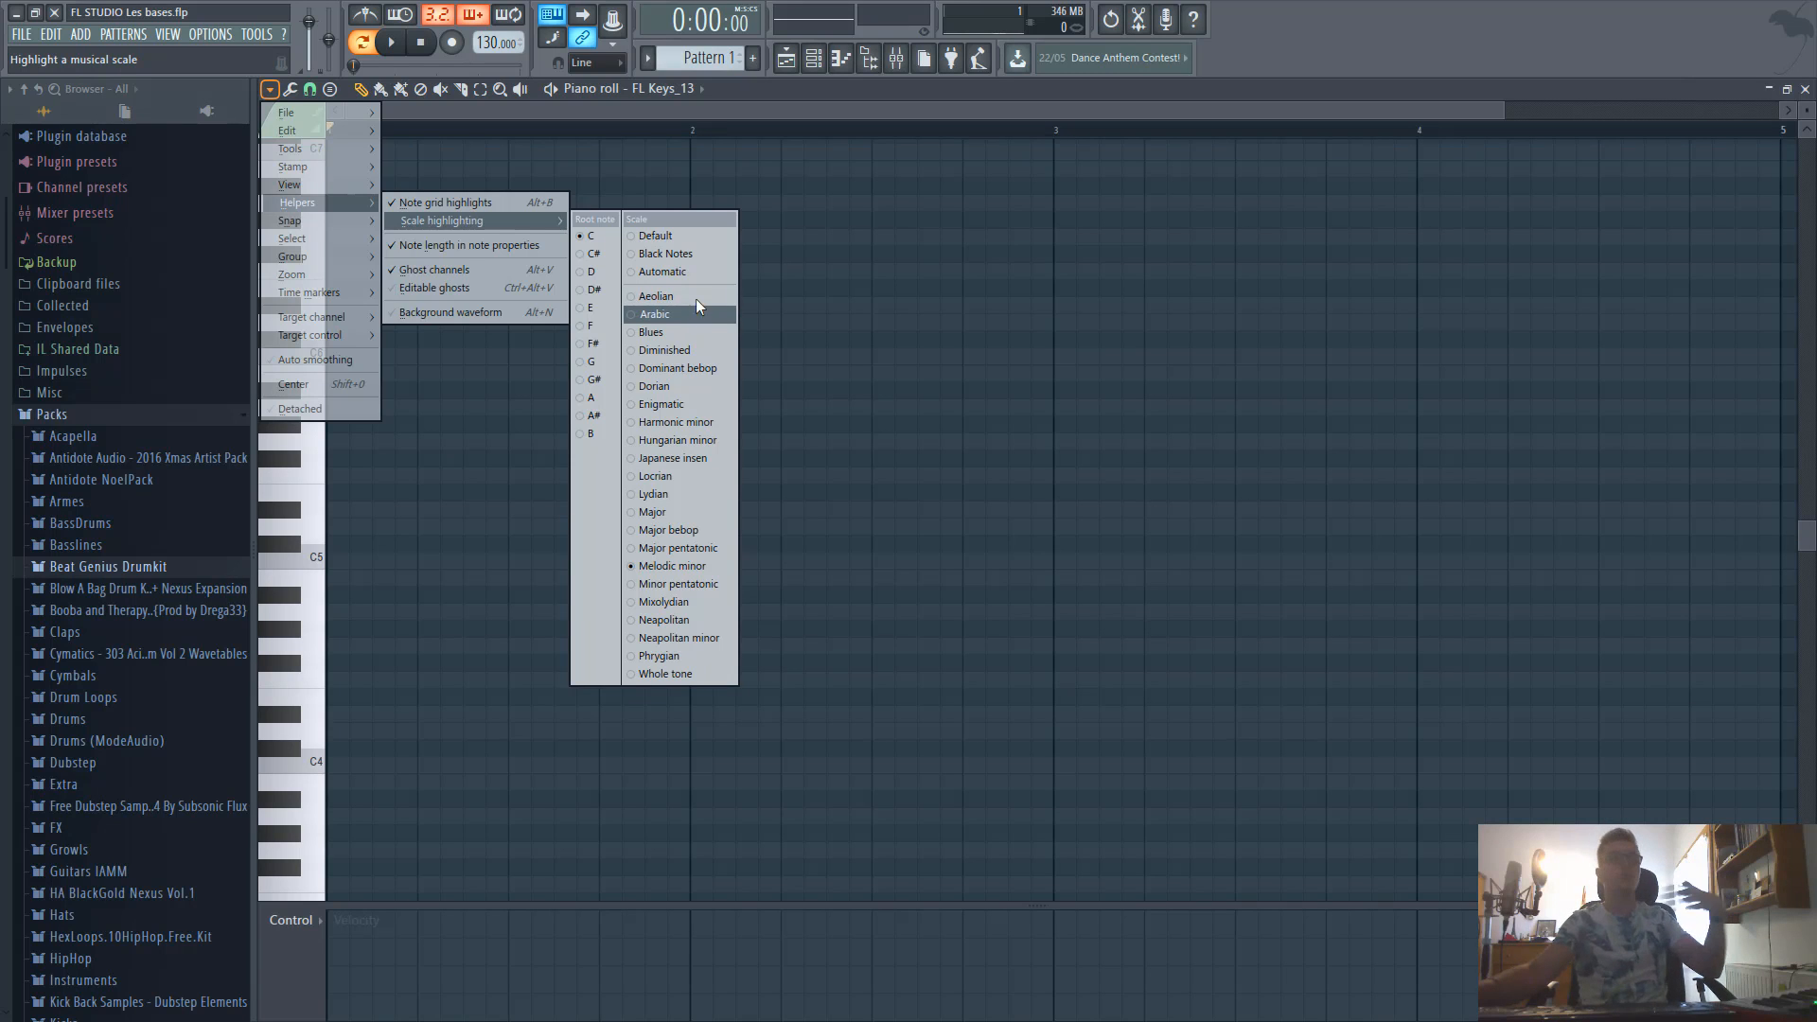
{"action": "left_click", "coordinate": [710, 570]}
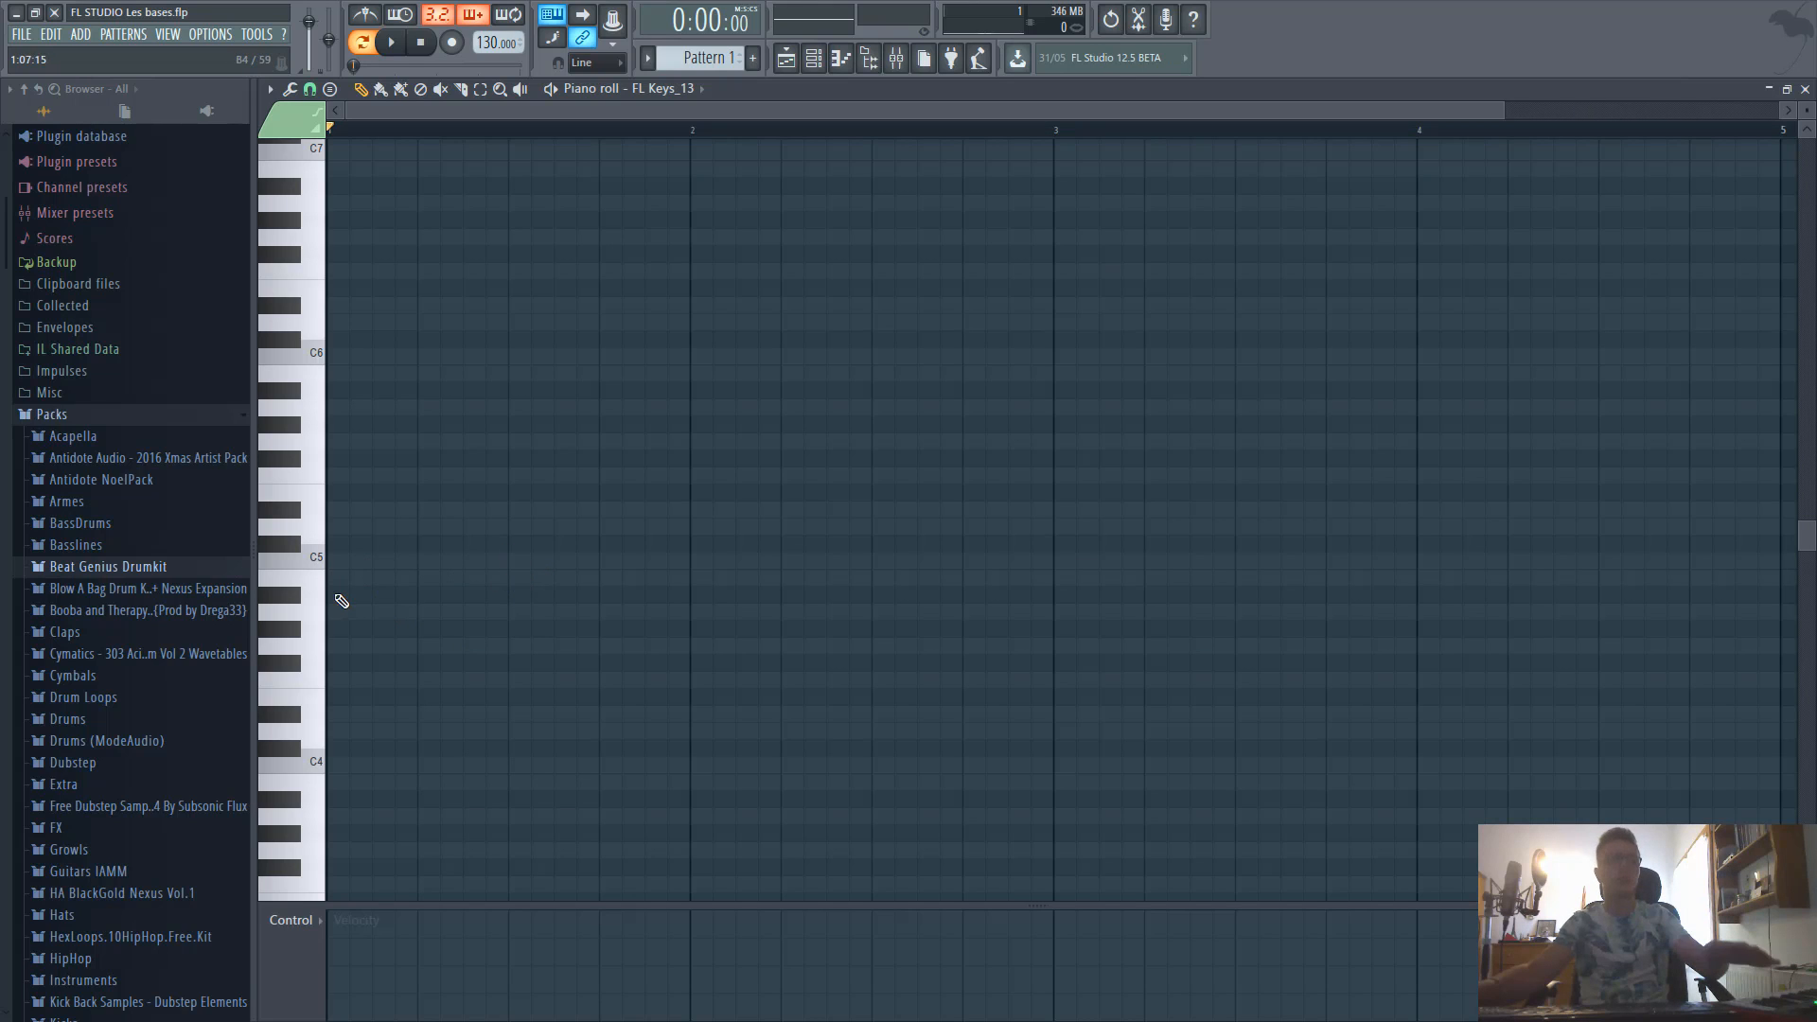
Draw a six-note melody in bar 1: short C5, D5, F5 and D#5 notes, with G5 and the final D#5 one beat long.
{"action": "left_click", "coordinate": [339, 565]}
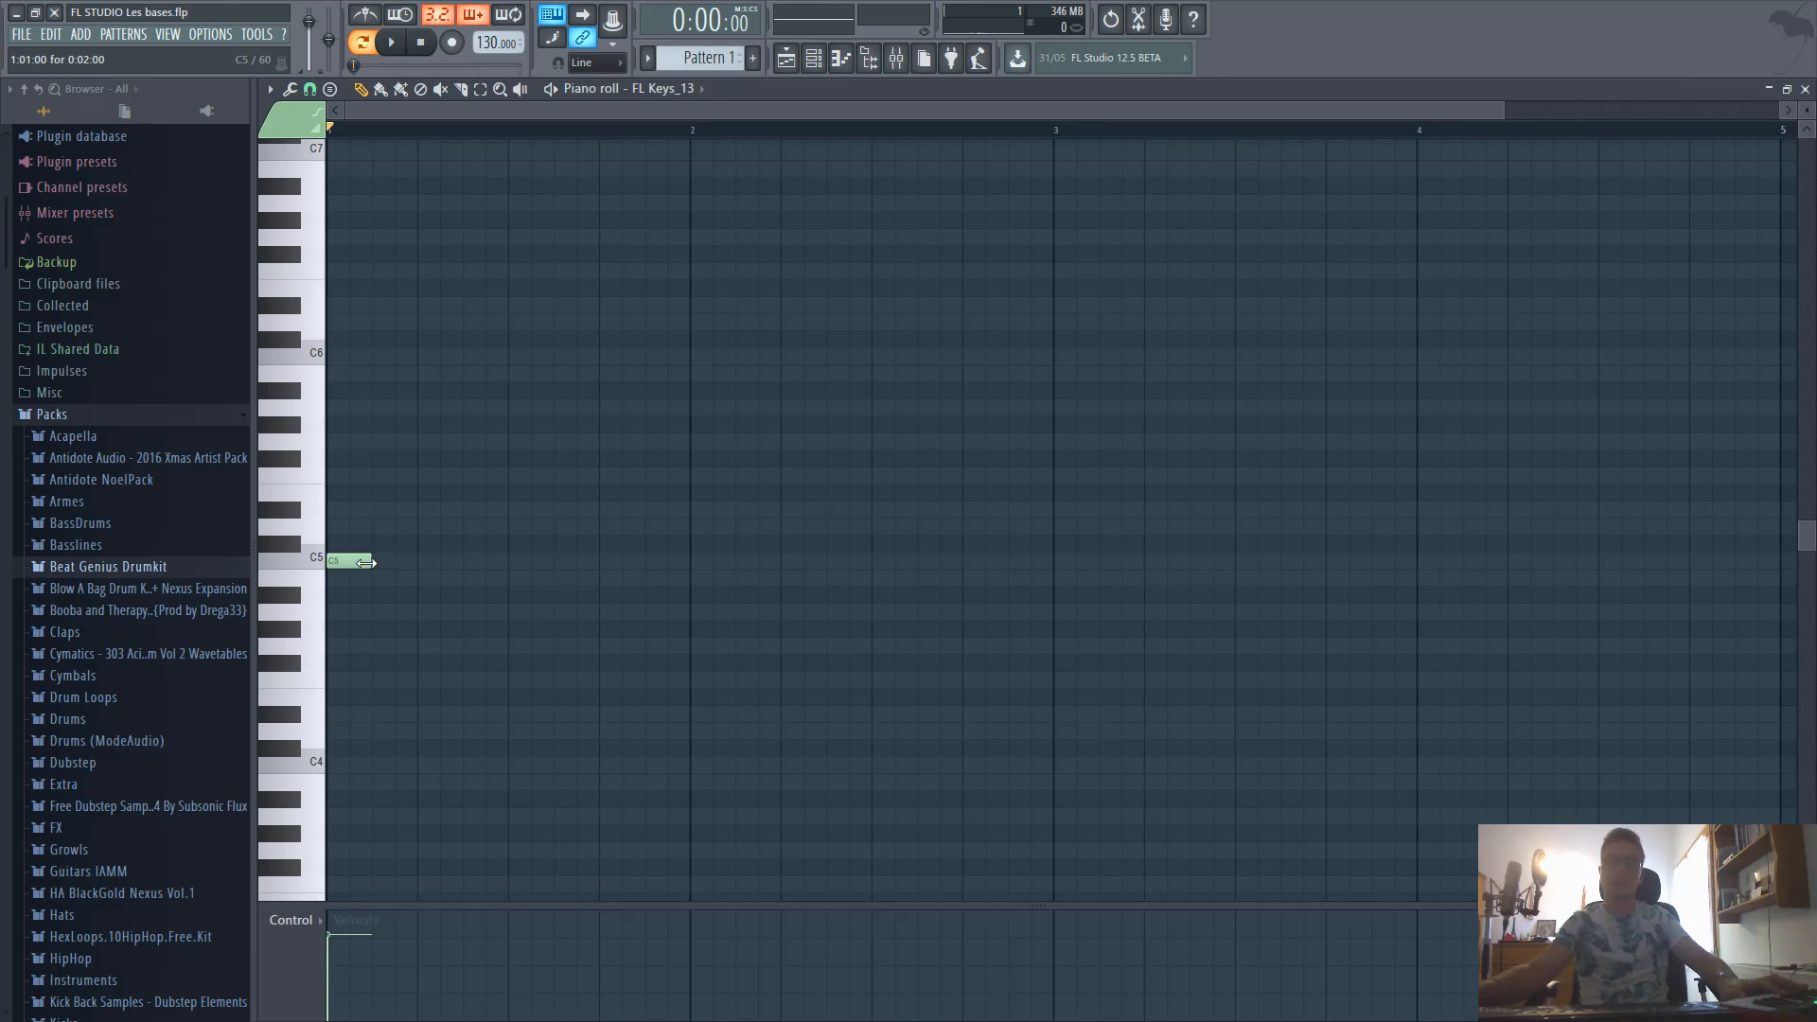
{"action": "left_click", "coordinate": [360, 527]}
{"action": "left_click_drag", "start_coordinate": [364, 527], "coordinate": [483, 508]}
{"action": "left_click", "coordinate": [438, 476]}
{"action": "left_click", "coordinate": [530, 442]}
{"action": "left_click_drag", "start_coordinate": [555, 442], "coordinate": [599, 445]}
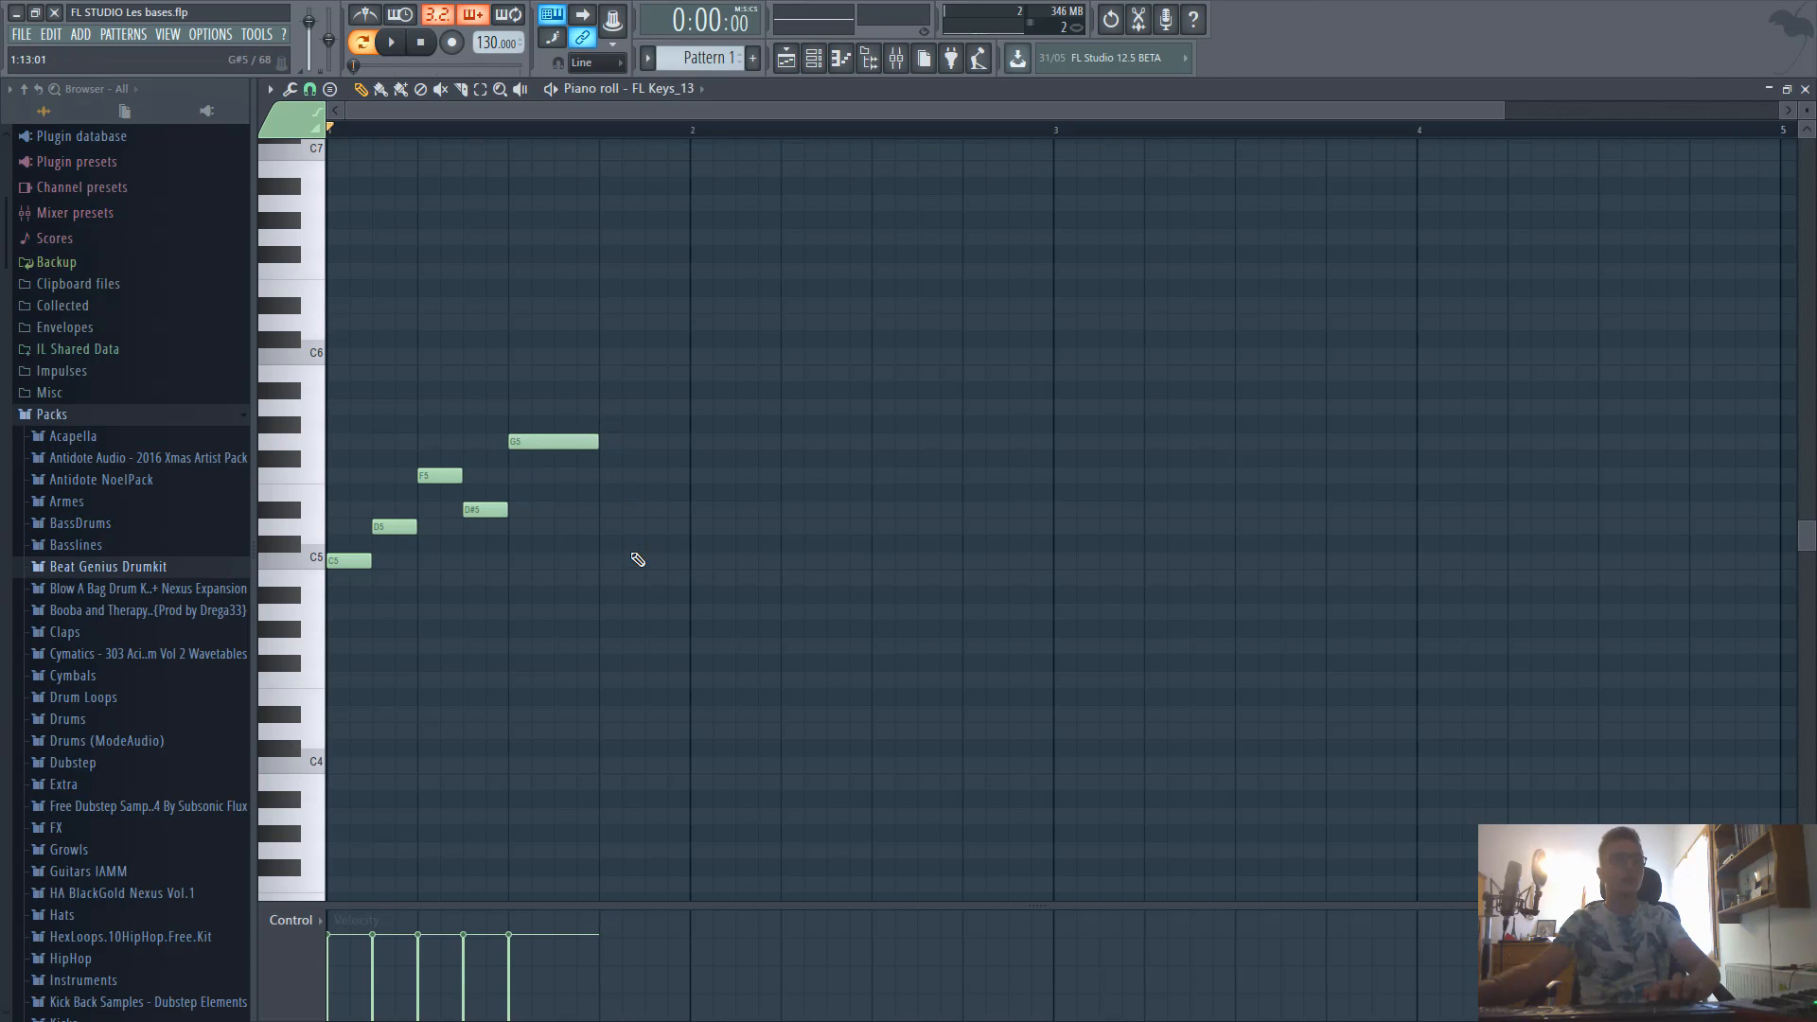
{"action": "left_click", "coordinate": [611, 510]}
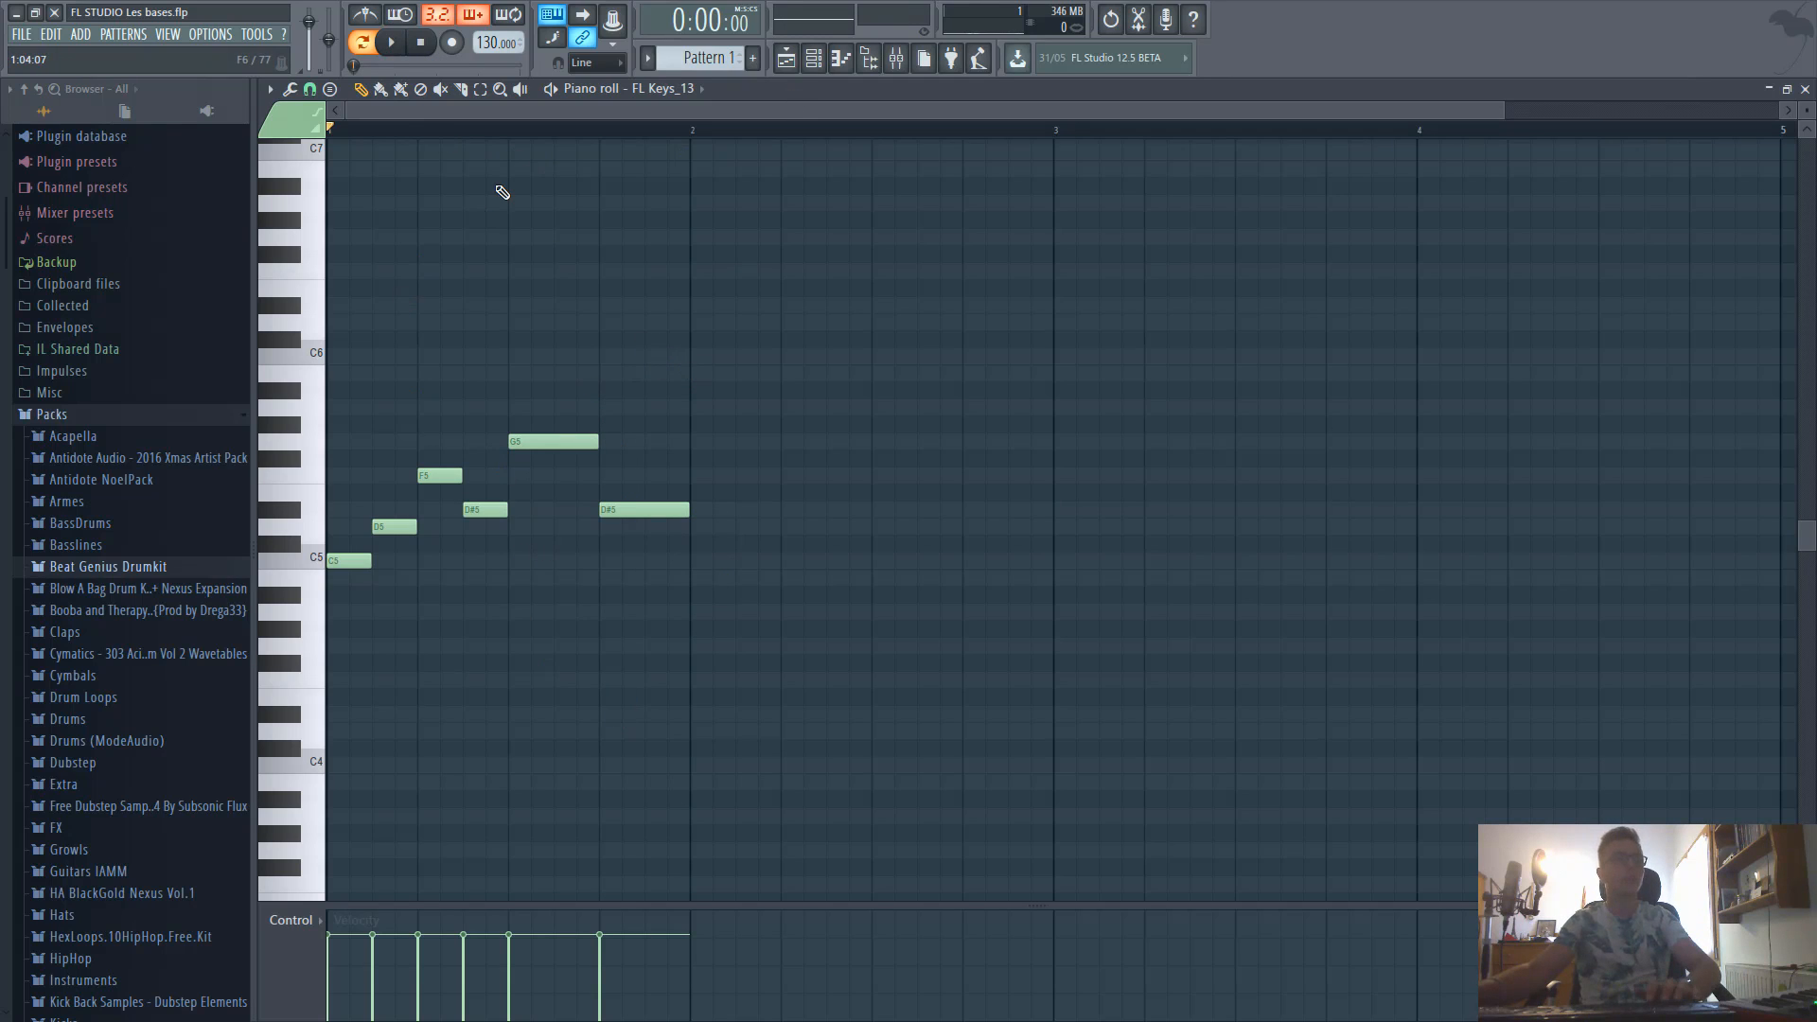
Set the project tempo to 105 and play back the melody.
{"action": "left_click_drag", "start_coordinate": [487, 44], "coordinate": [487, 50]}
{"action": "key", "text": "space"}
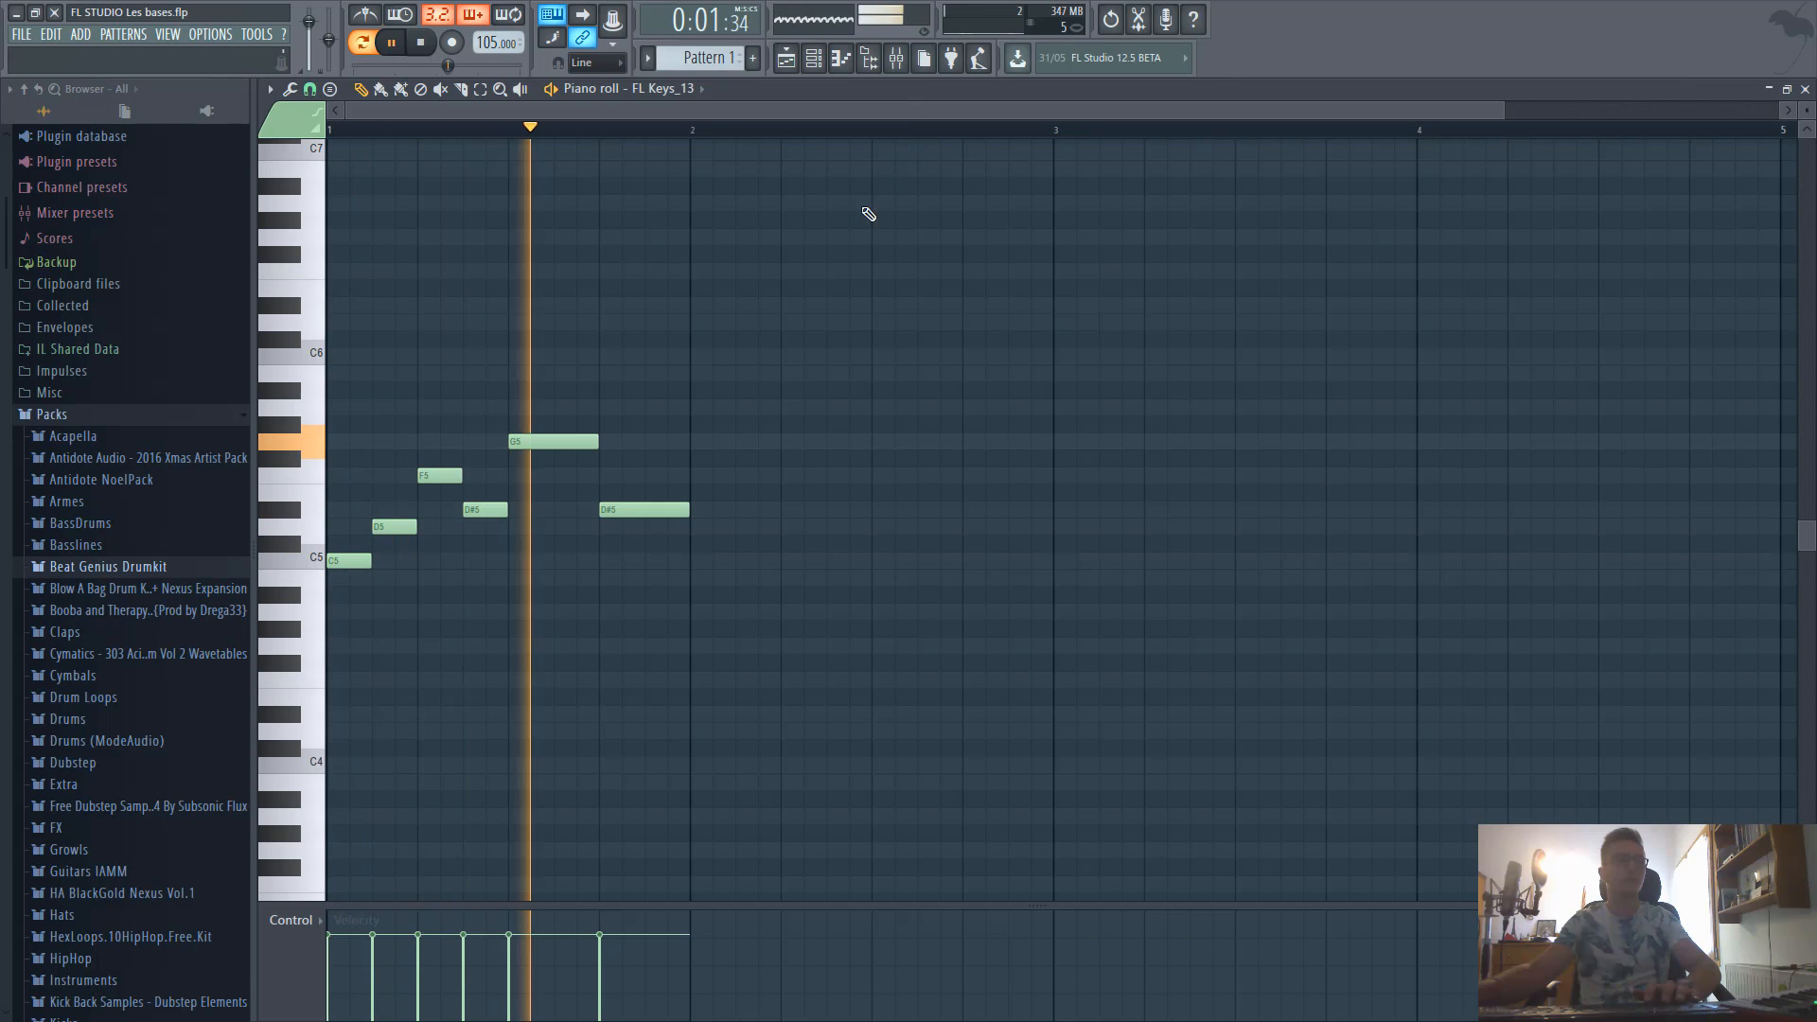
{"action": "key", "text": "space"}
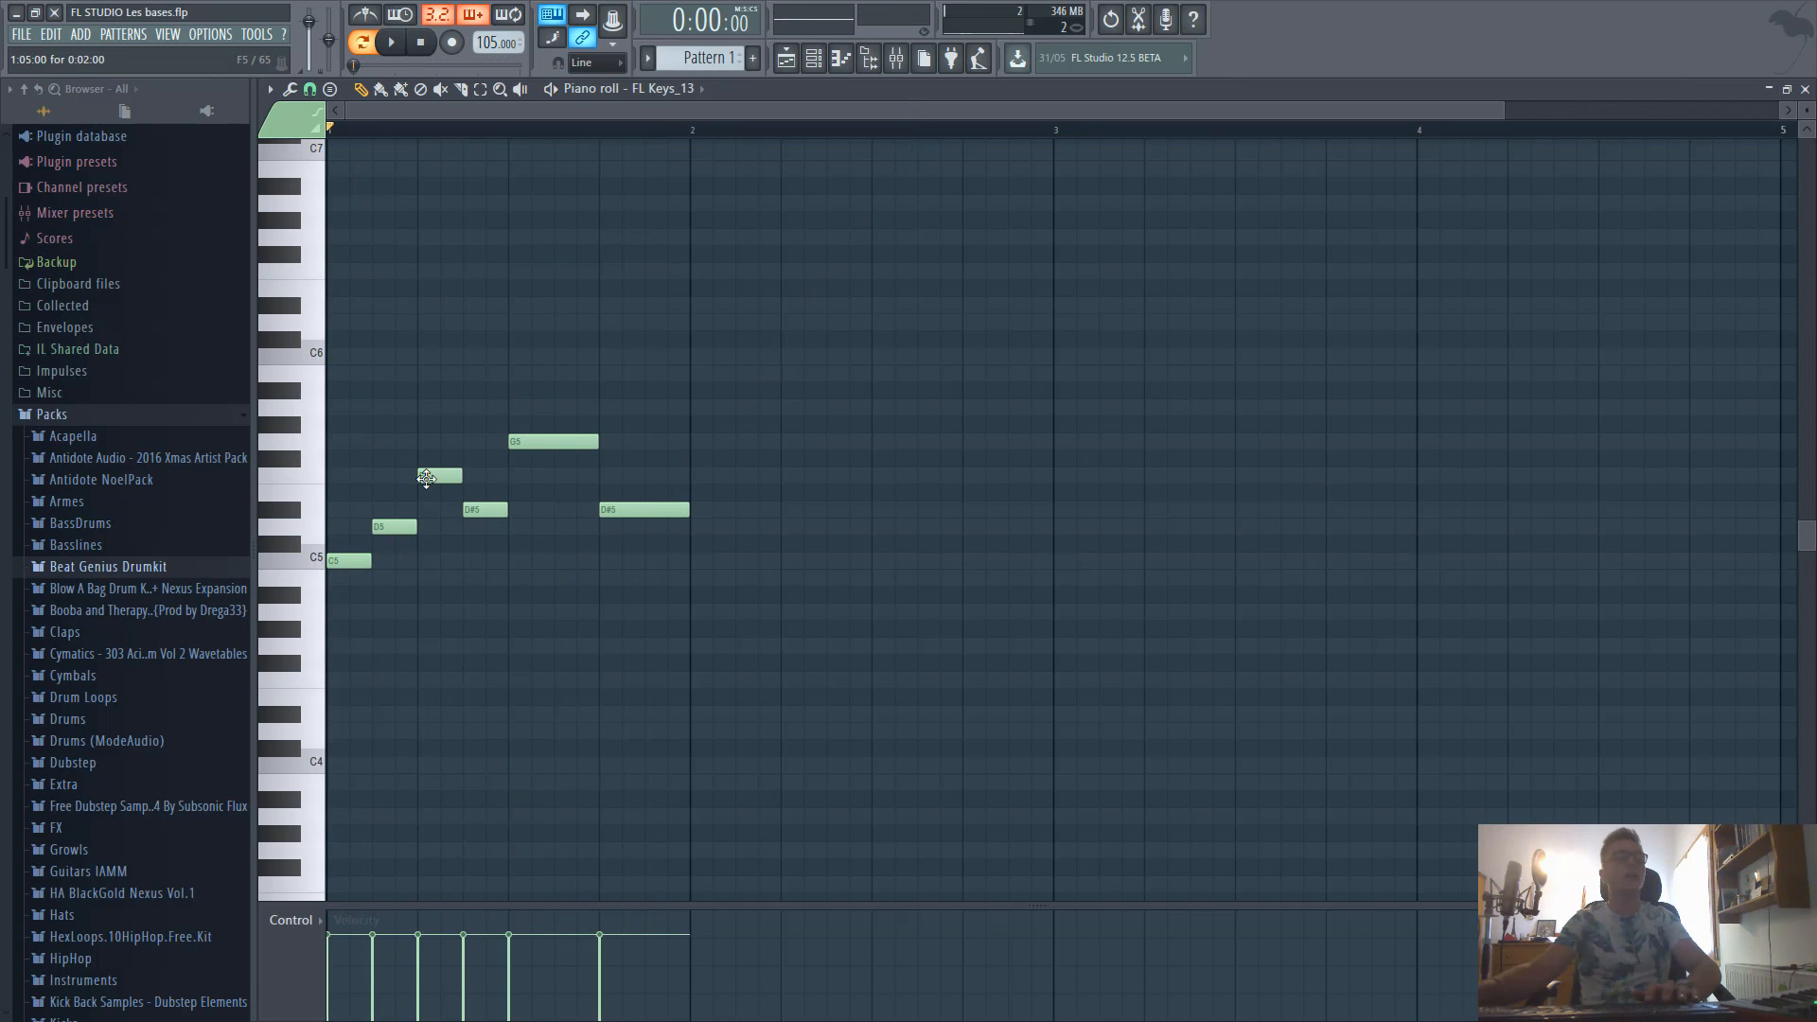
Delete every note except the opening C5 and transpose that note down one octave to C4.
{"action": "right_click", "coordinate": [481, 512]}
{"action": "right_click", "coordinate": [554, 442]}
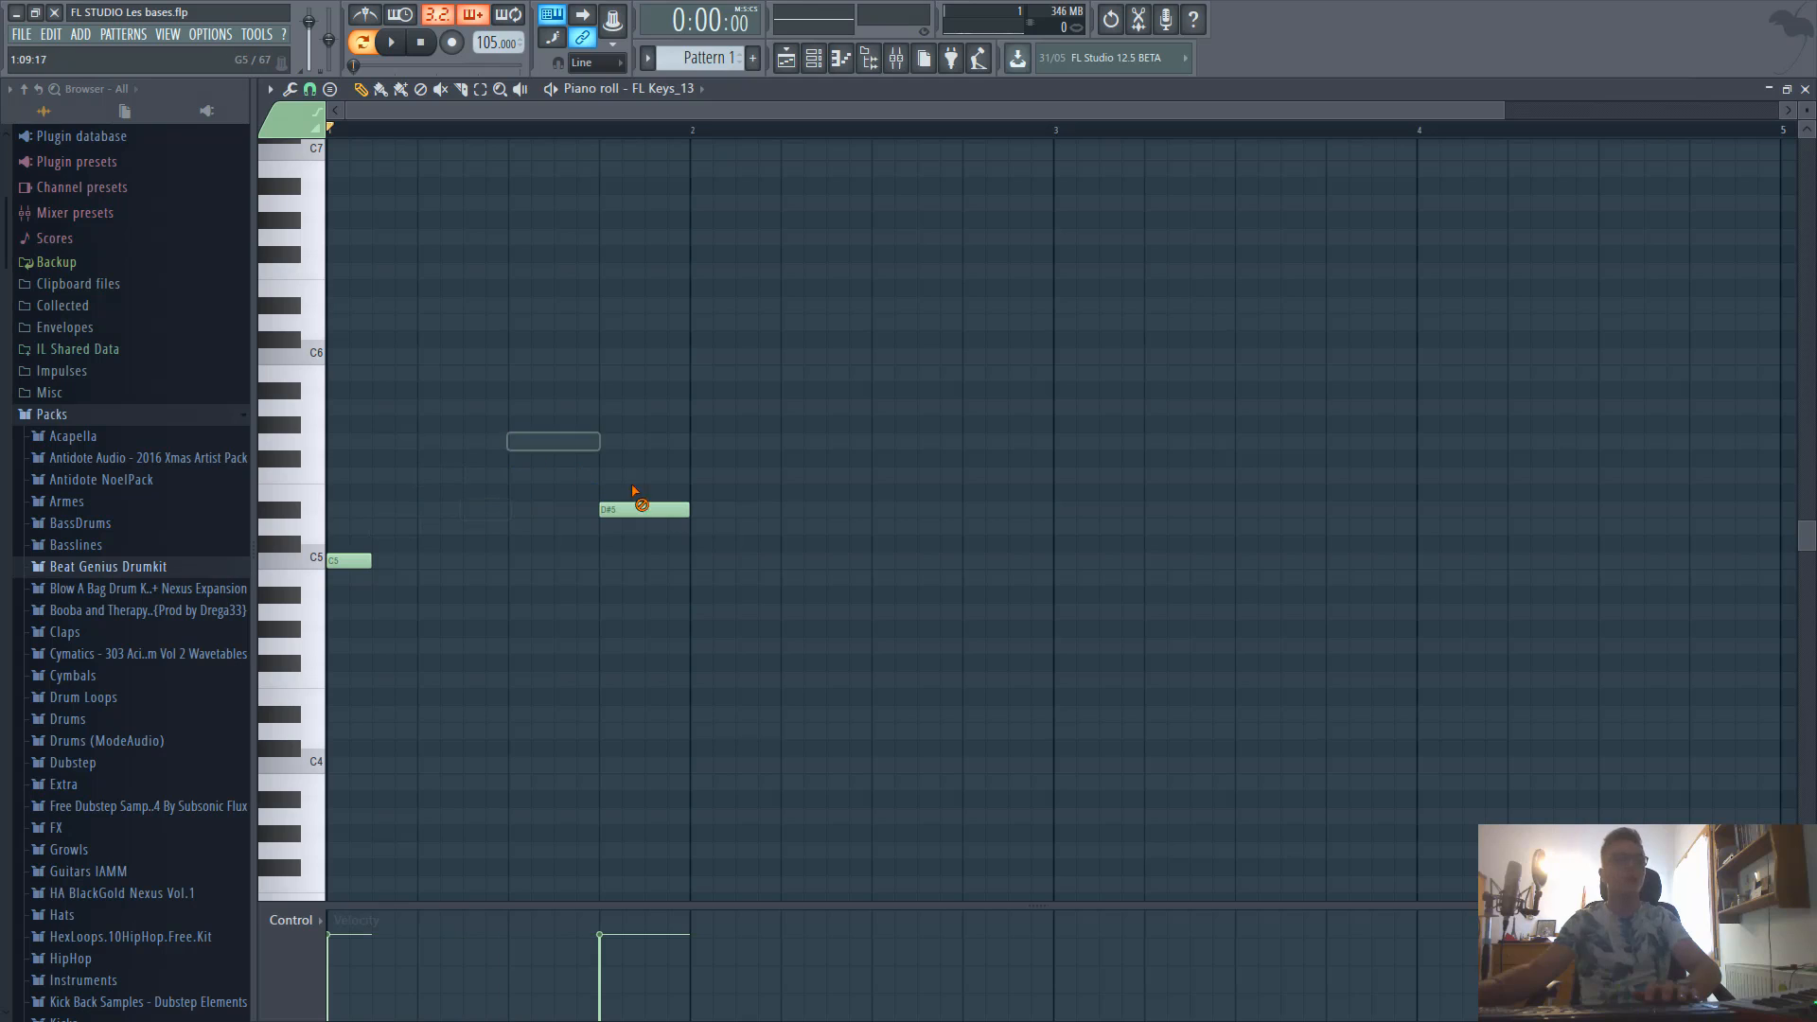
{"action": "right_click", "coordinate": [644, 511]}
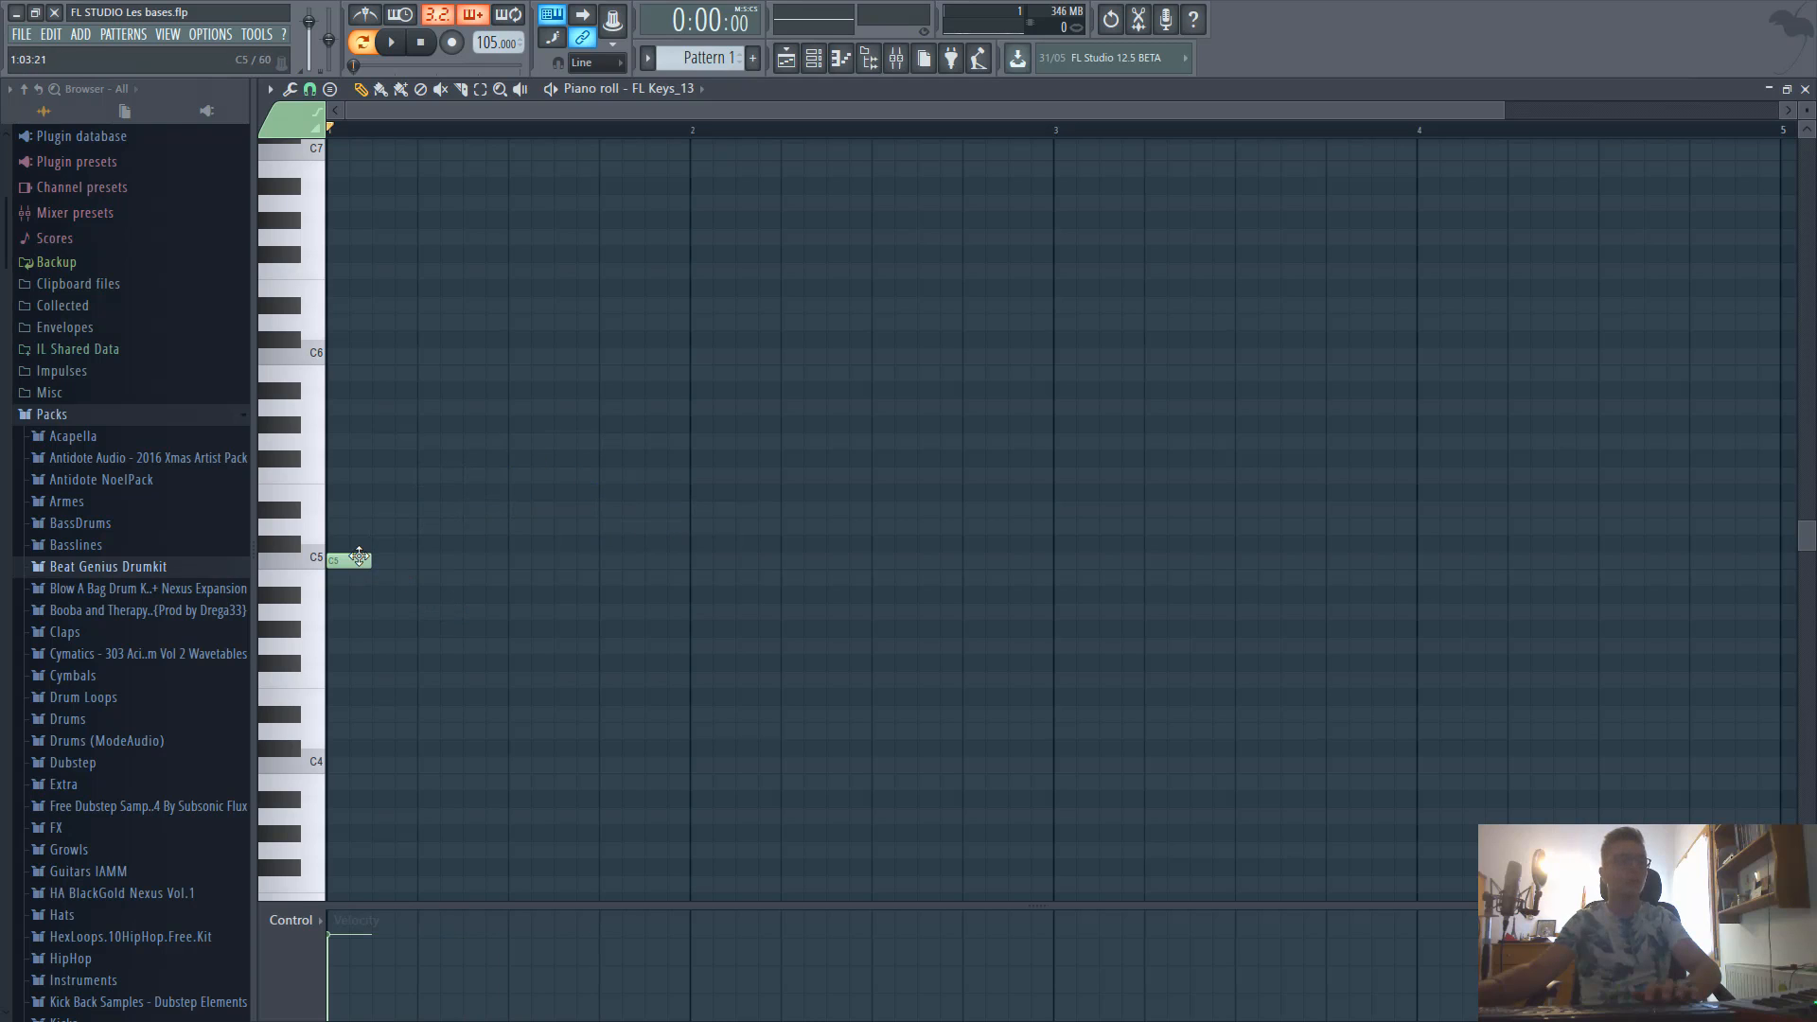
{"action": "key", "text": "ctrl+a"}
{"action": "key", "text": "ctrl+Down"}
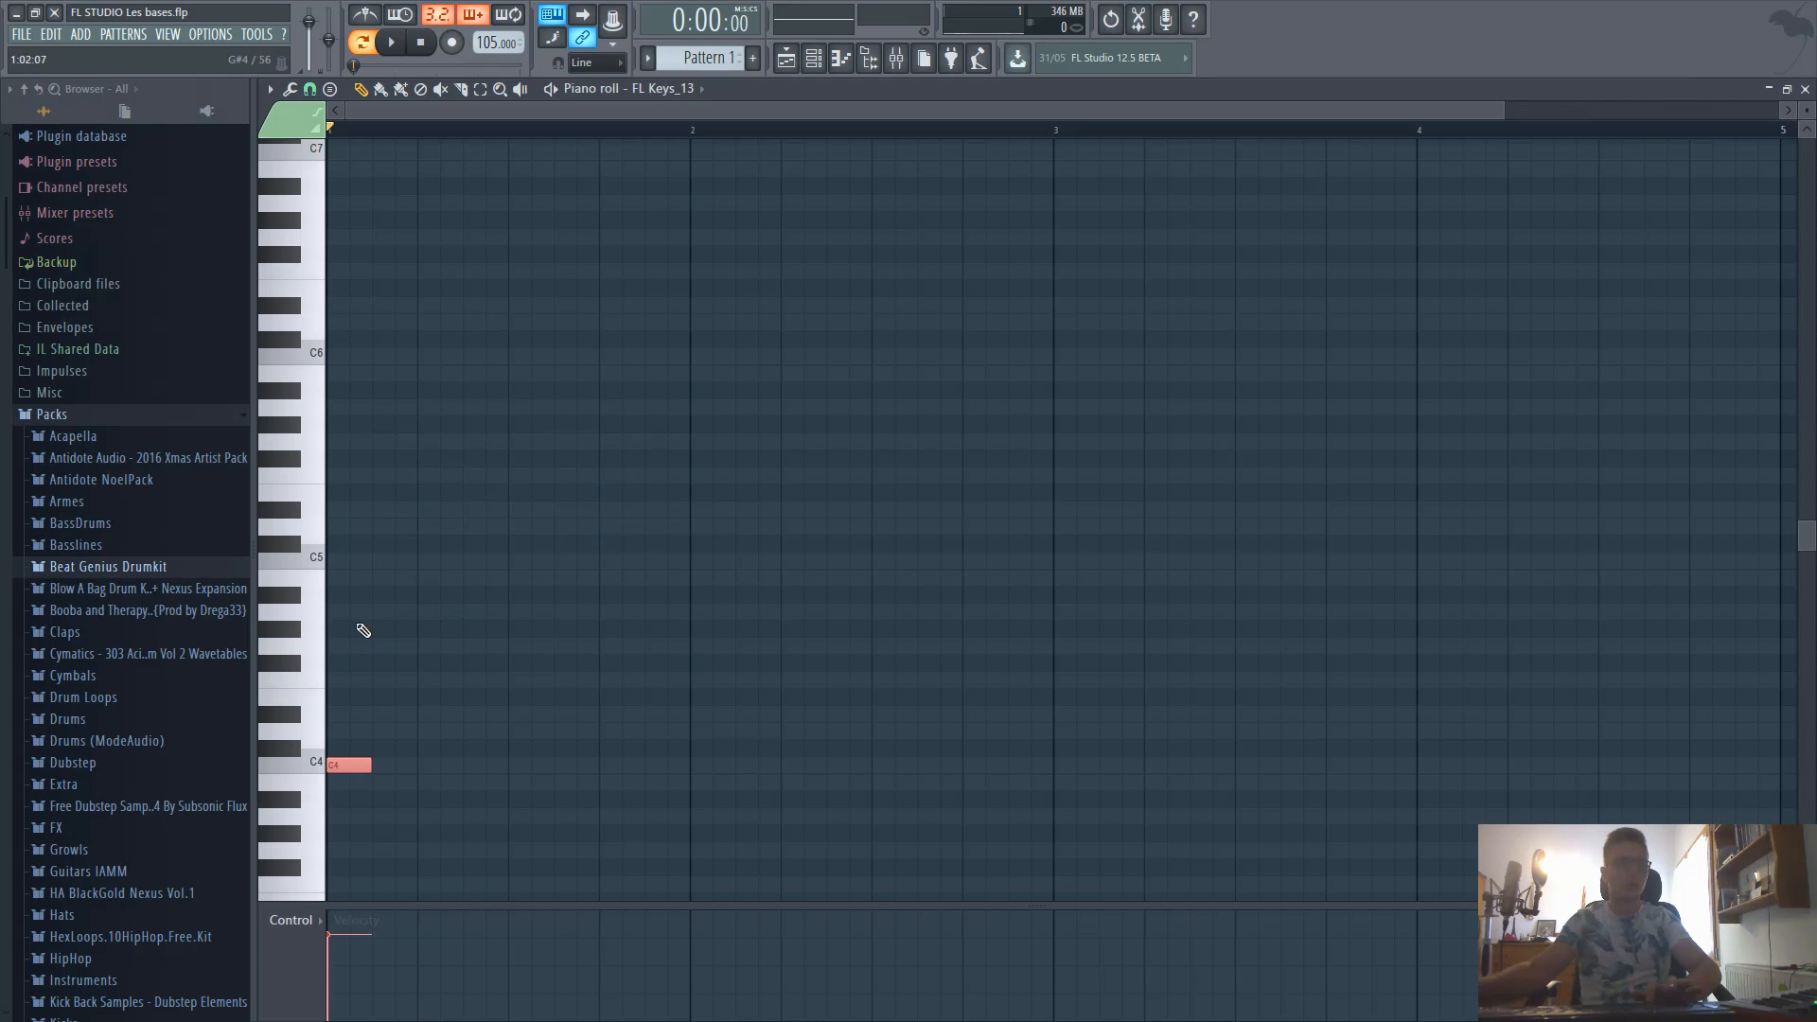
Fill bar 1 with a one-beat C4, a one-beat D#4 and a two-beat B3.
{"action": "left_click", "coordinate": [431, 718]}
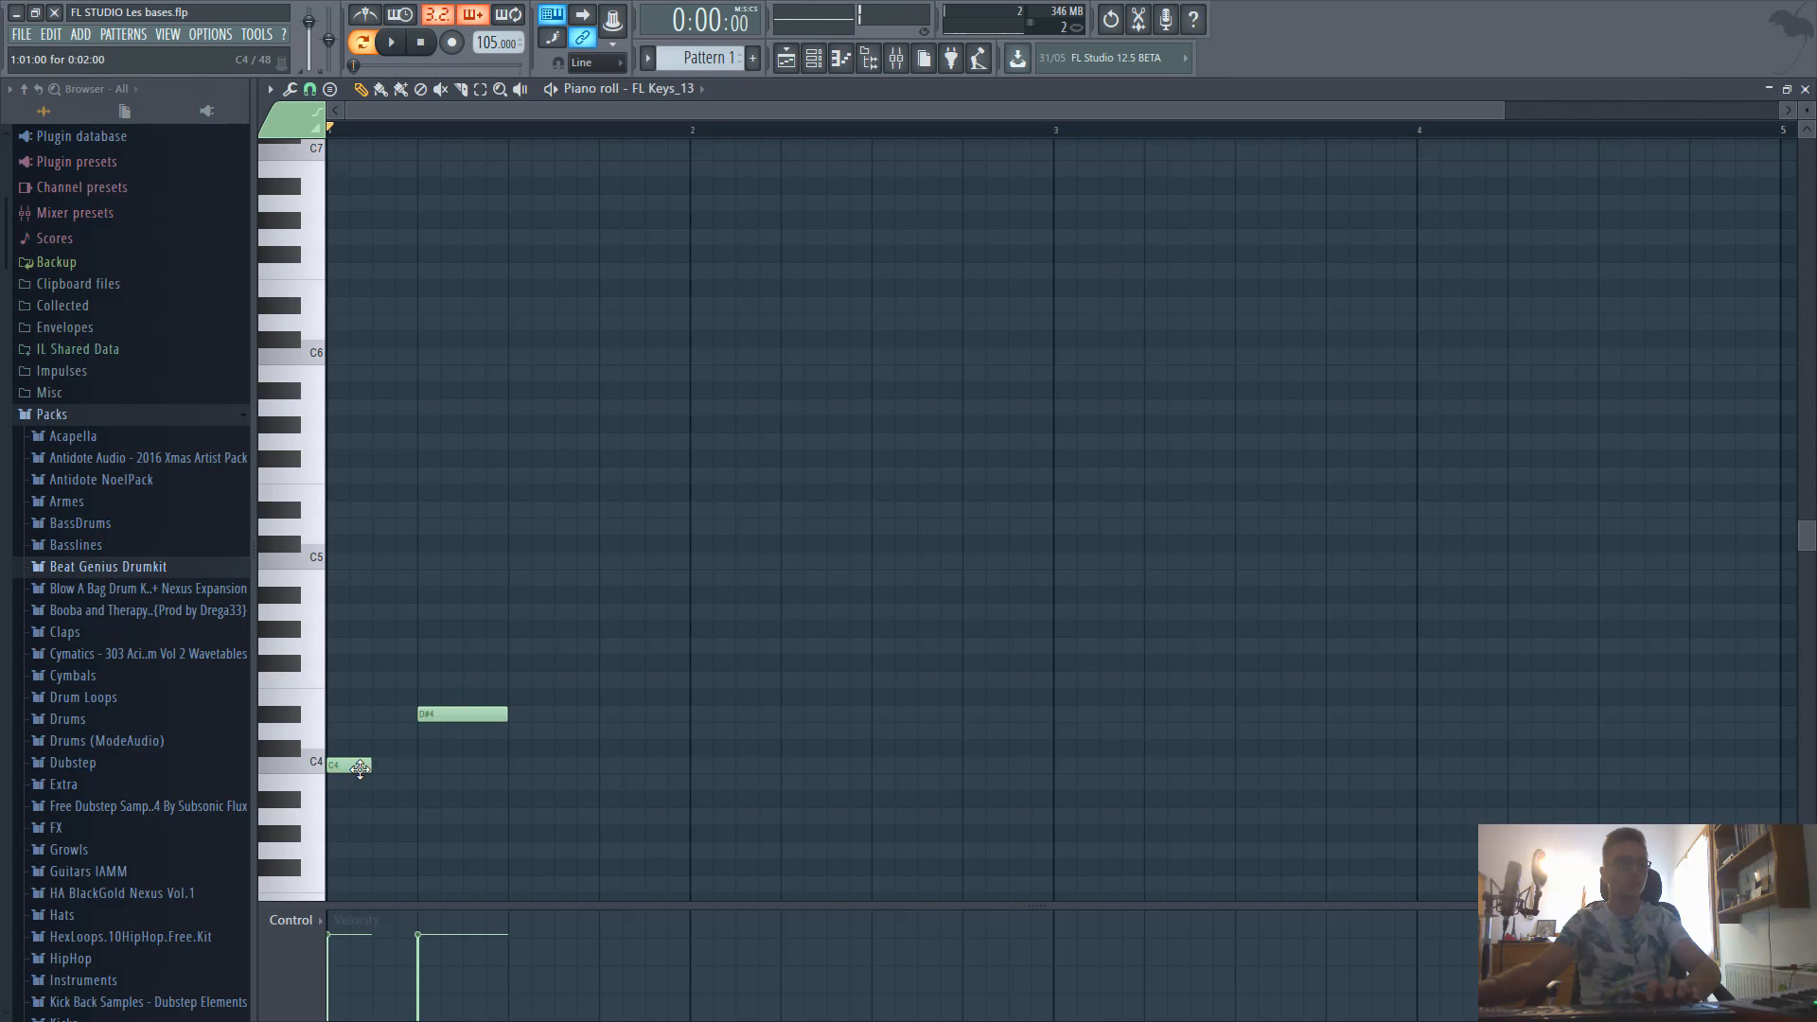
{"action": "left_click", "coordinate": [330, 765]}
{"action": "scroll", "coordinate": [533, 721], "scroll_direction": "down", "scroll_amount": 3}
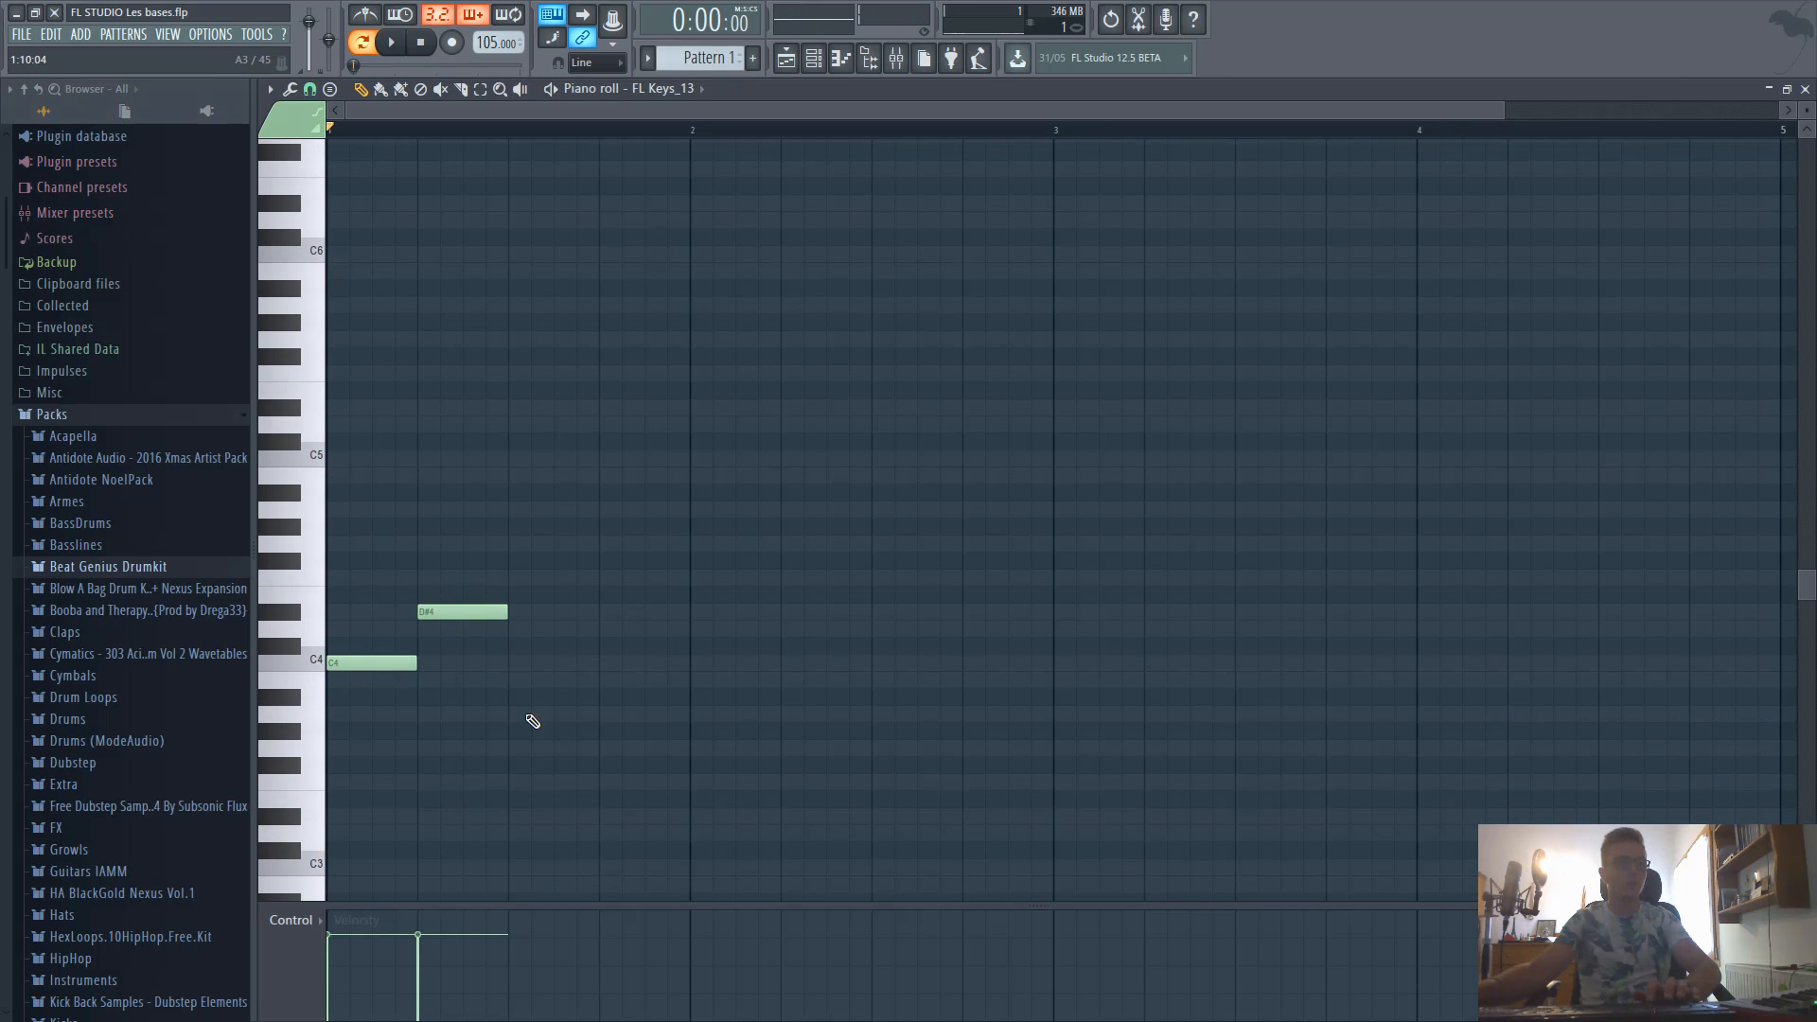
{"action": "left_click_drag", "start_coordinate": [521, 721], "coordinate": [691, 682]}
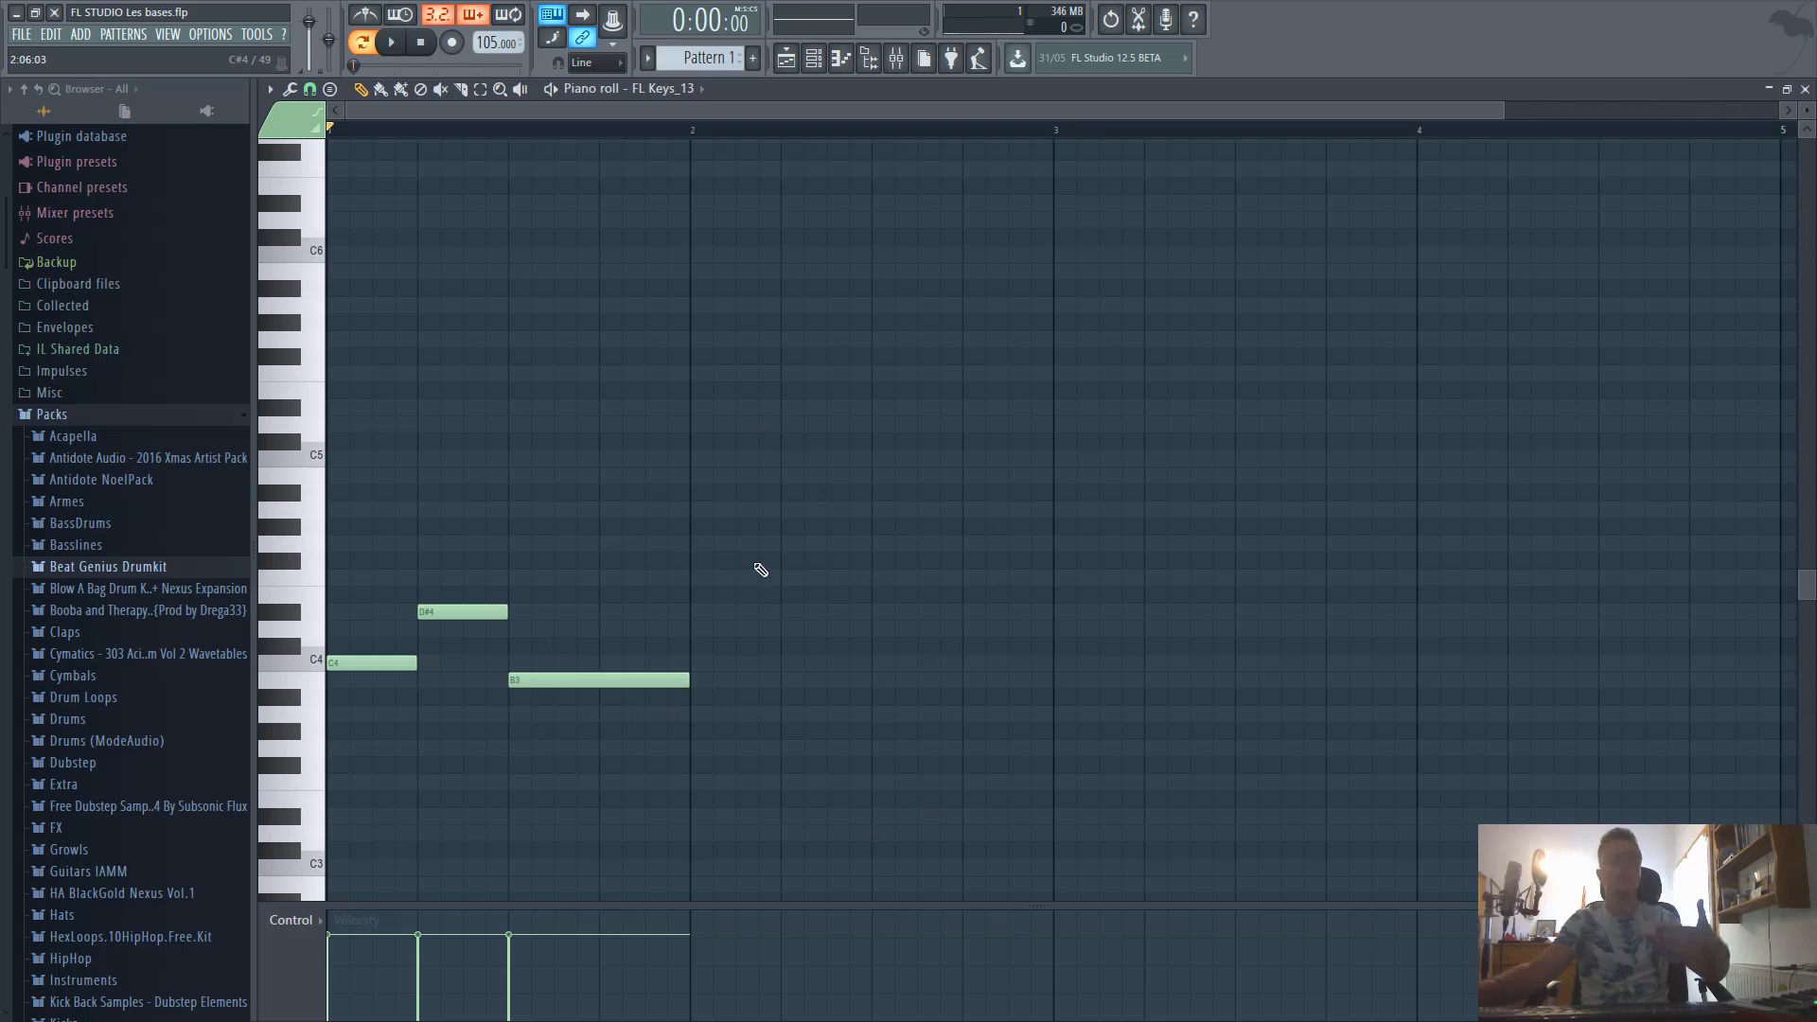
Fill bar 2 with one-beat F4 and G4 notes and a D#4 extended to the end of the bar.
{"action": "left_click", "coordinate": [702, 579]}
{"action": "left_click_drag", "start_coordinate": [870, 578], "coordinate": [782, 578]}
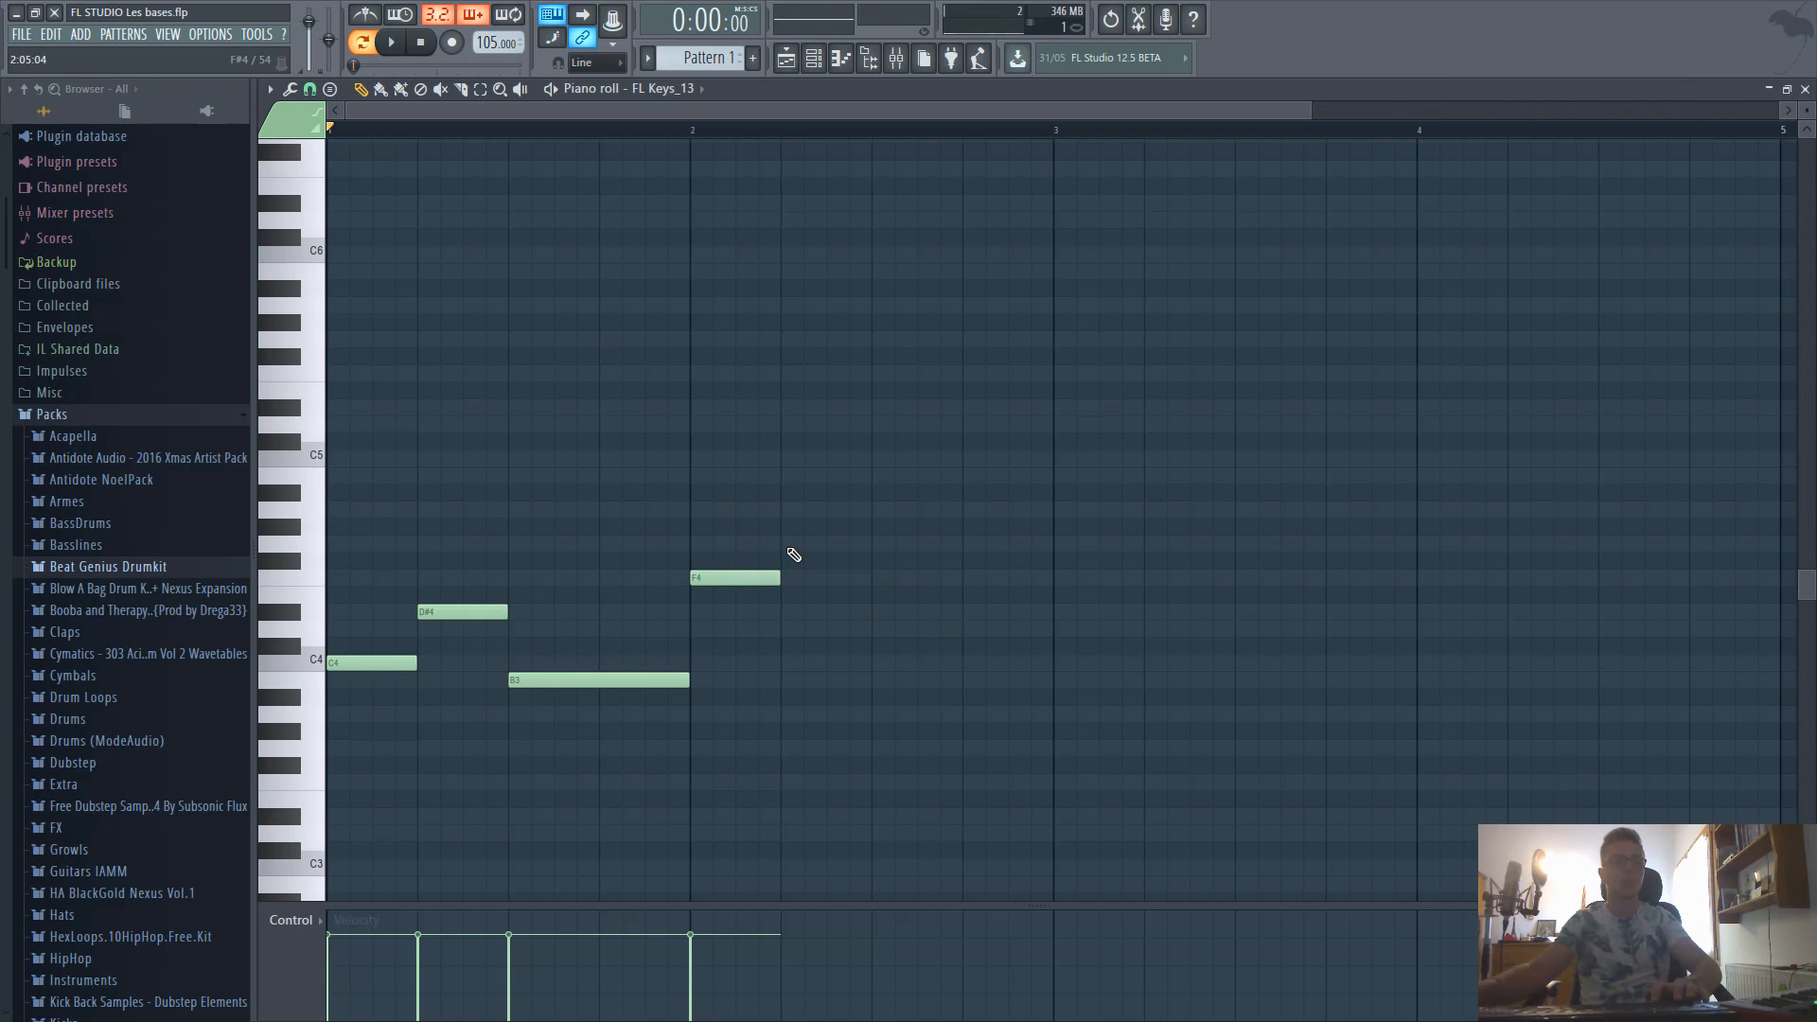
{"action": "left_click", "coordinate": [793, 545]}
{"action": "left_click", "coordinate": [875, 612]}
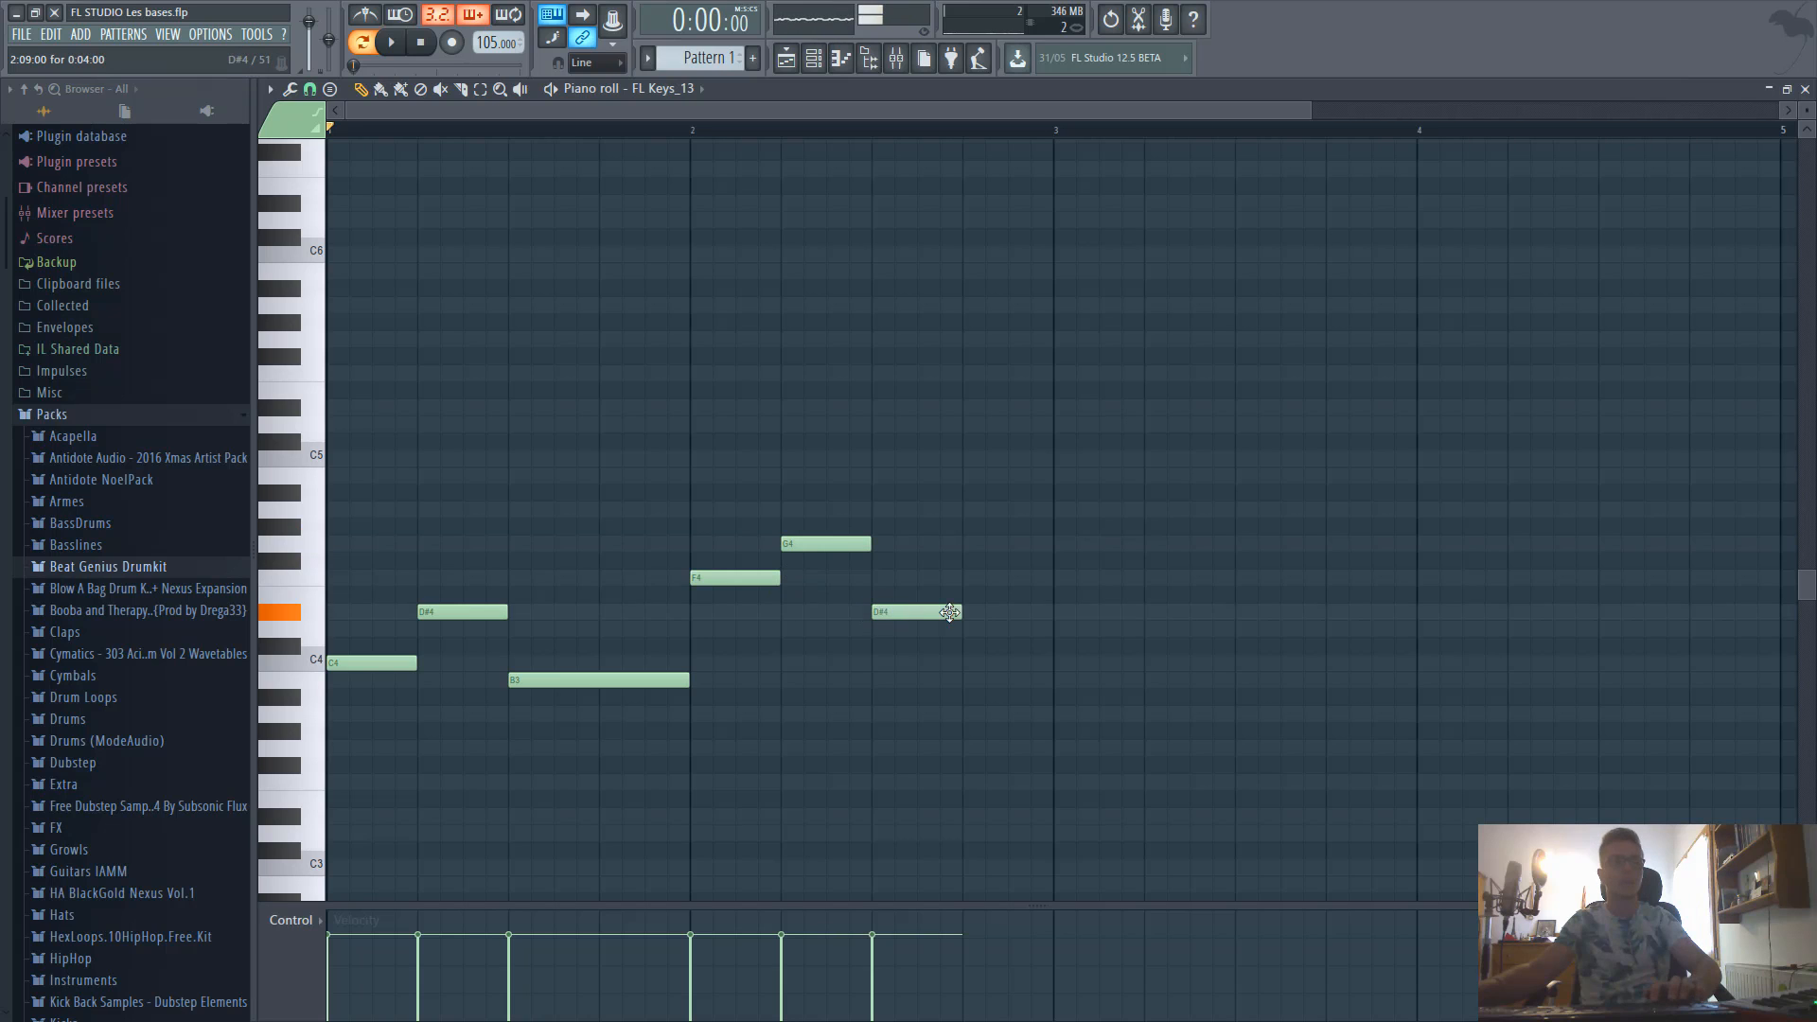
{"action": "left_click", "coordinate": [973, 615]}
{"action": "right_click", "coordinate": [975, 613]}
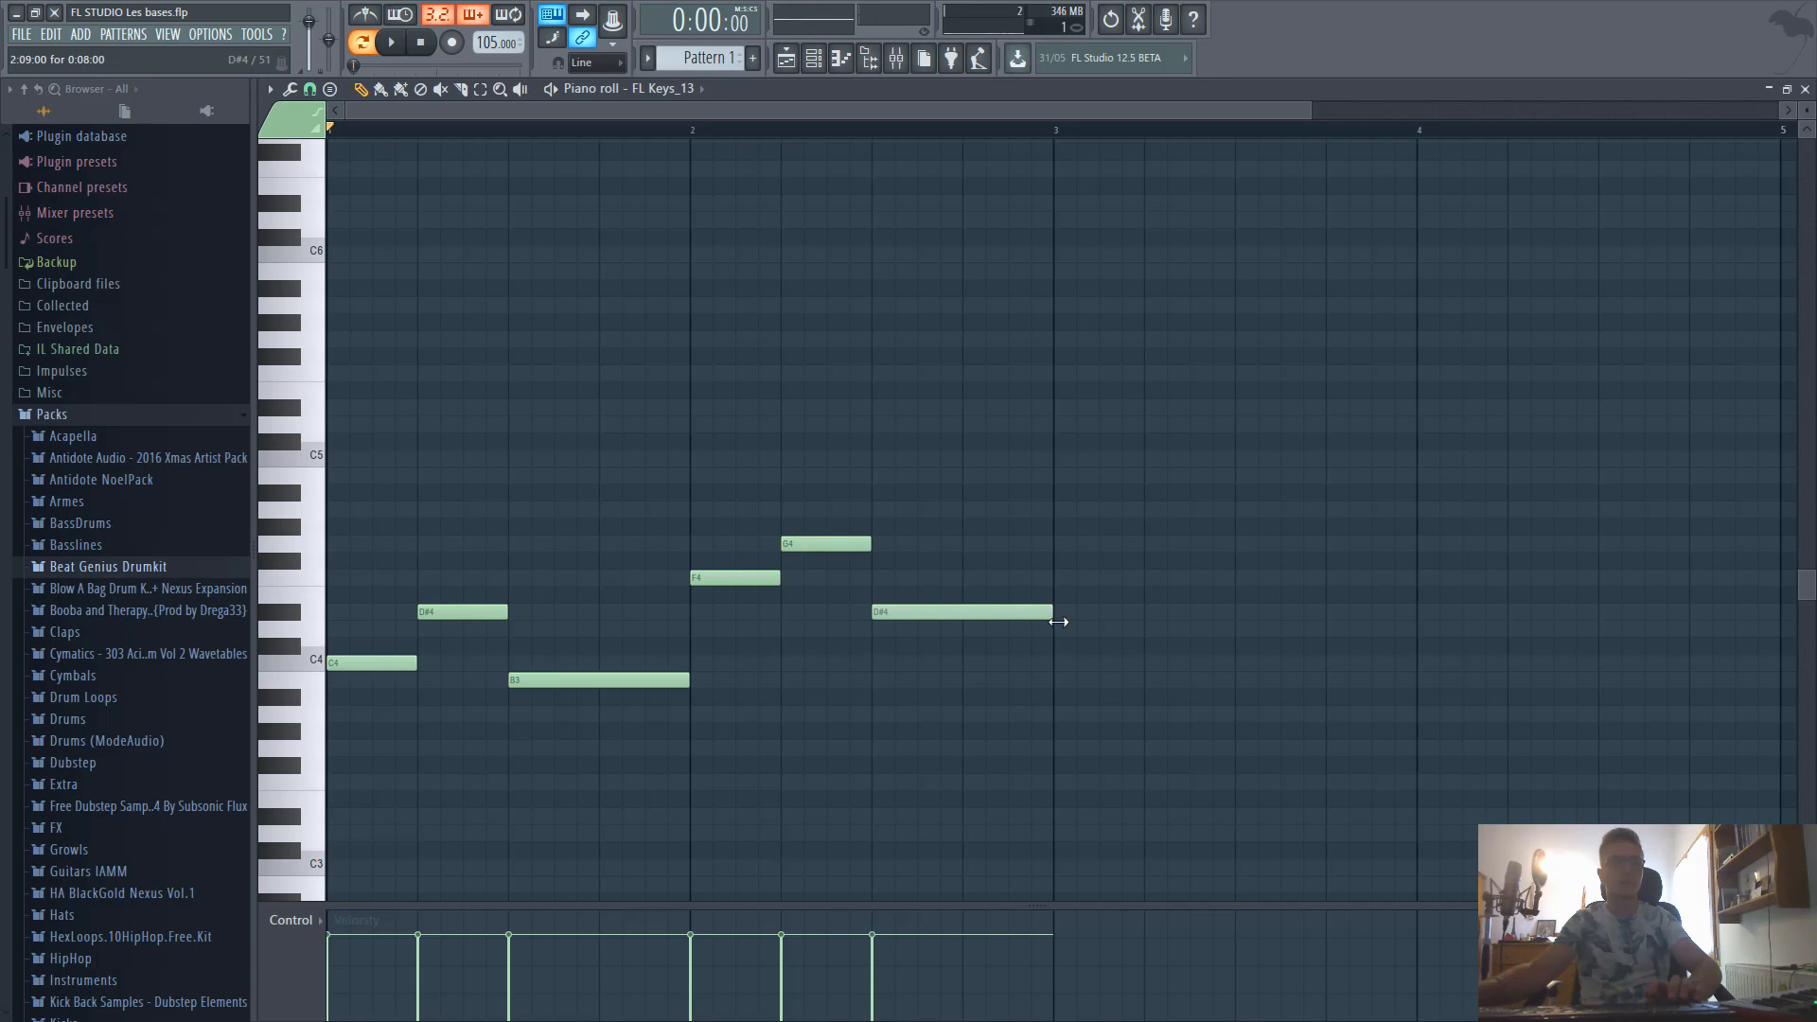
Play back the two-bar melody and close the piano roll.
{"action": "key", "text": "space"}
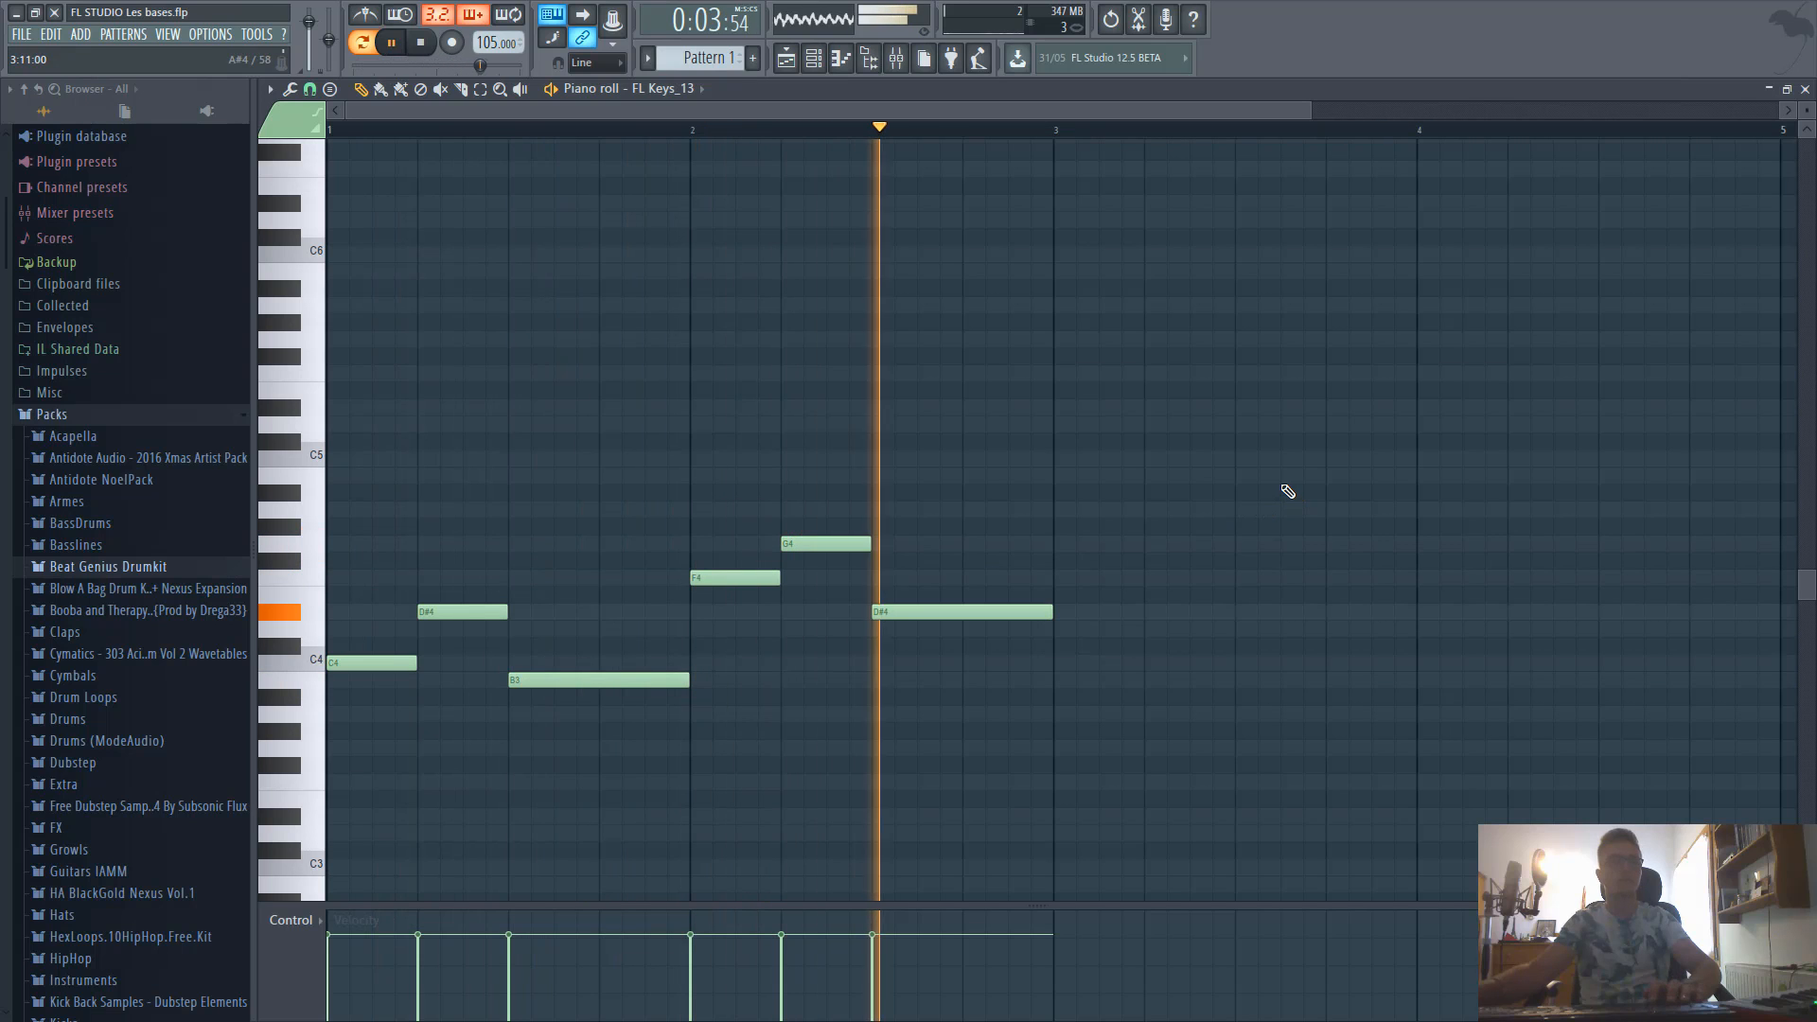
{"action": "key", "text": "space"}
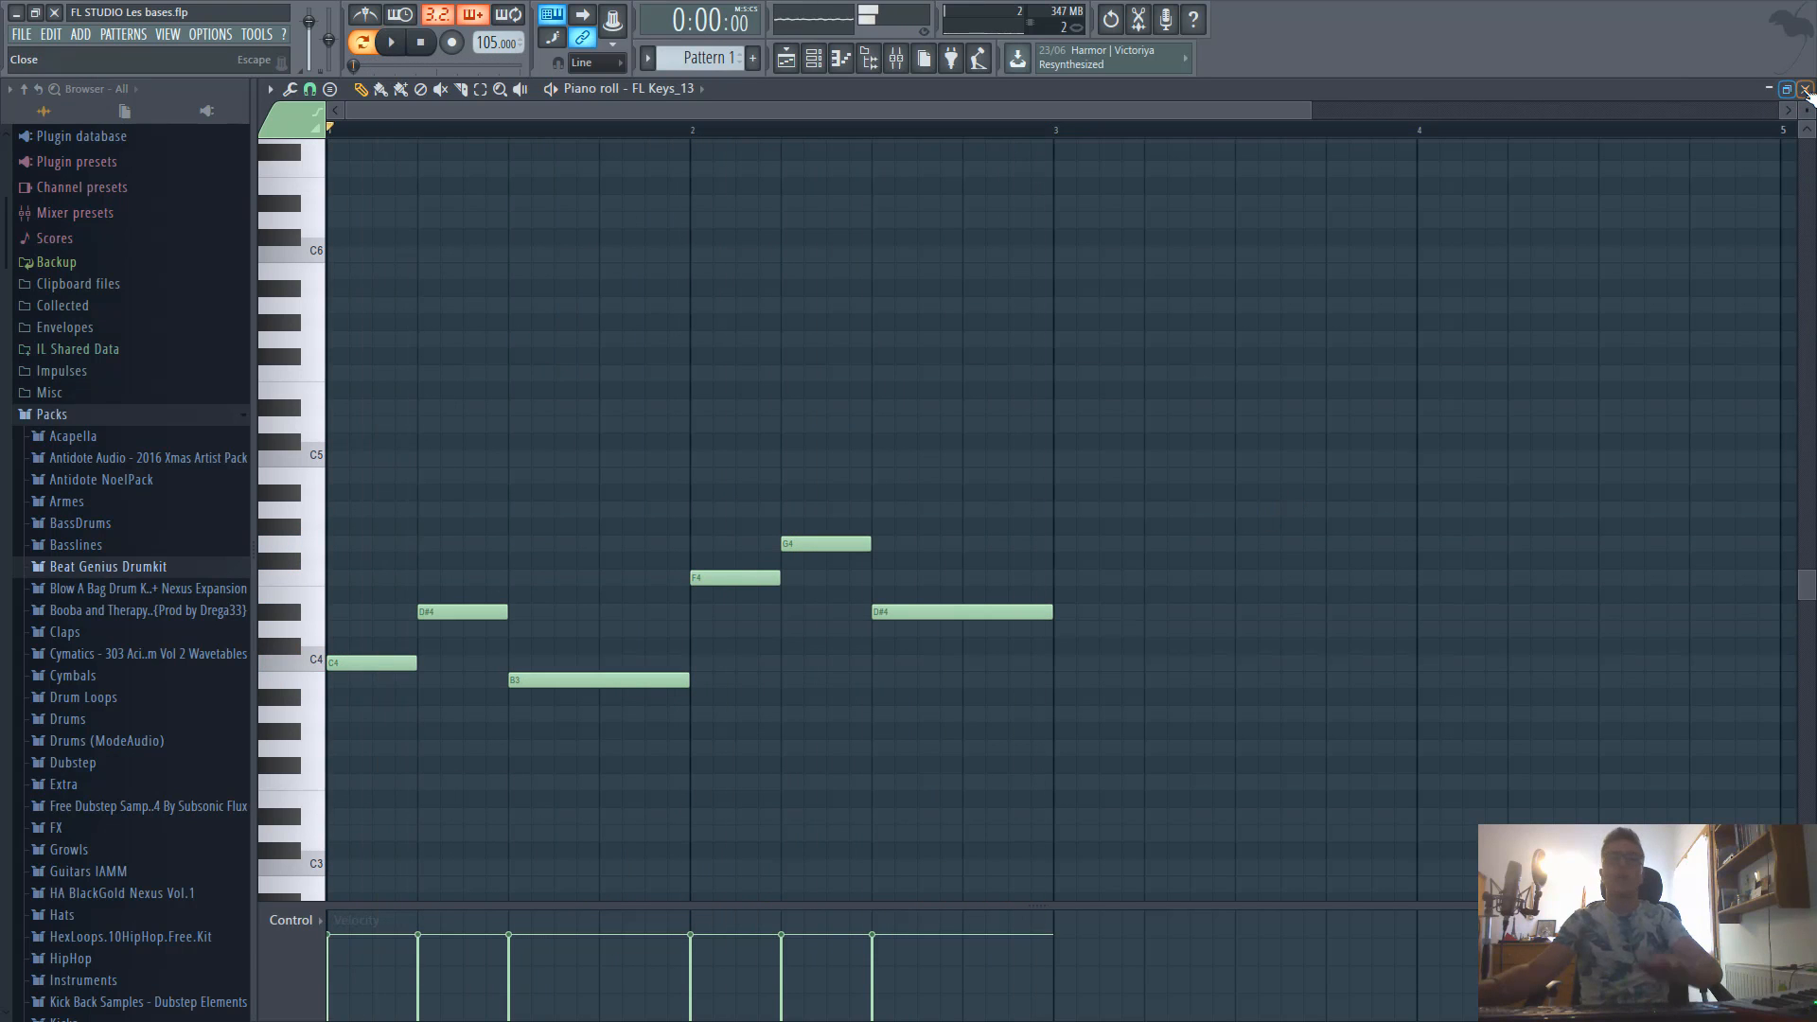
{"action": "left_click", "coordinate": [1805, 88]}
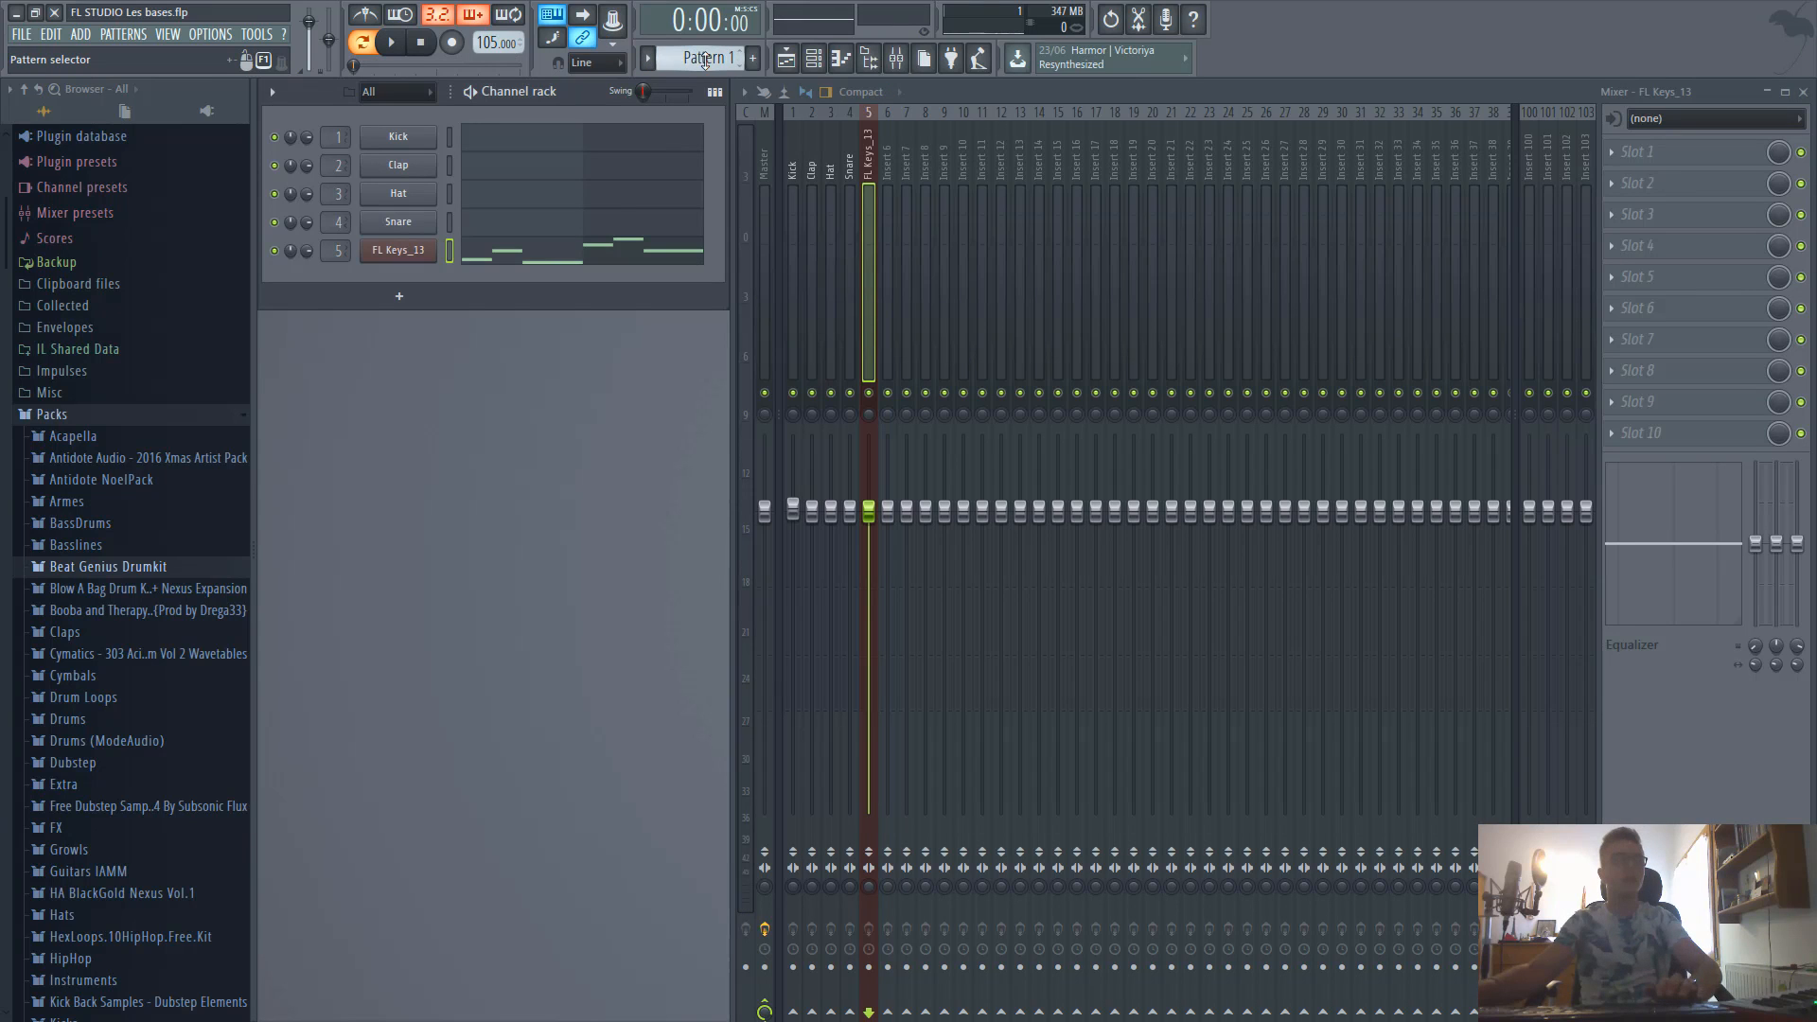
Rename Pattern 1 as "Mélodie".
{"action": "left_click", "coordinate": [704, 59]}
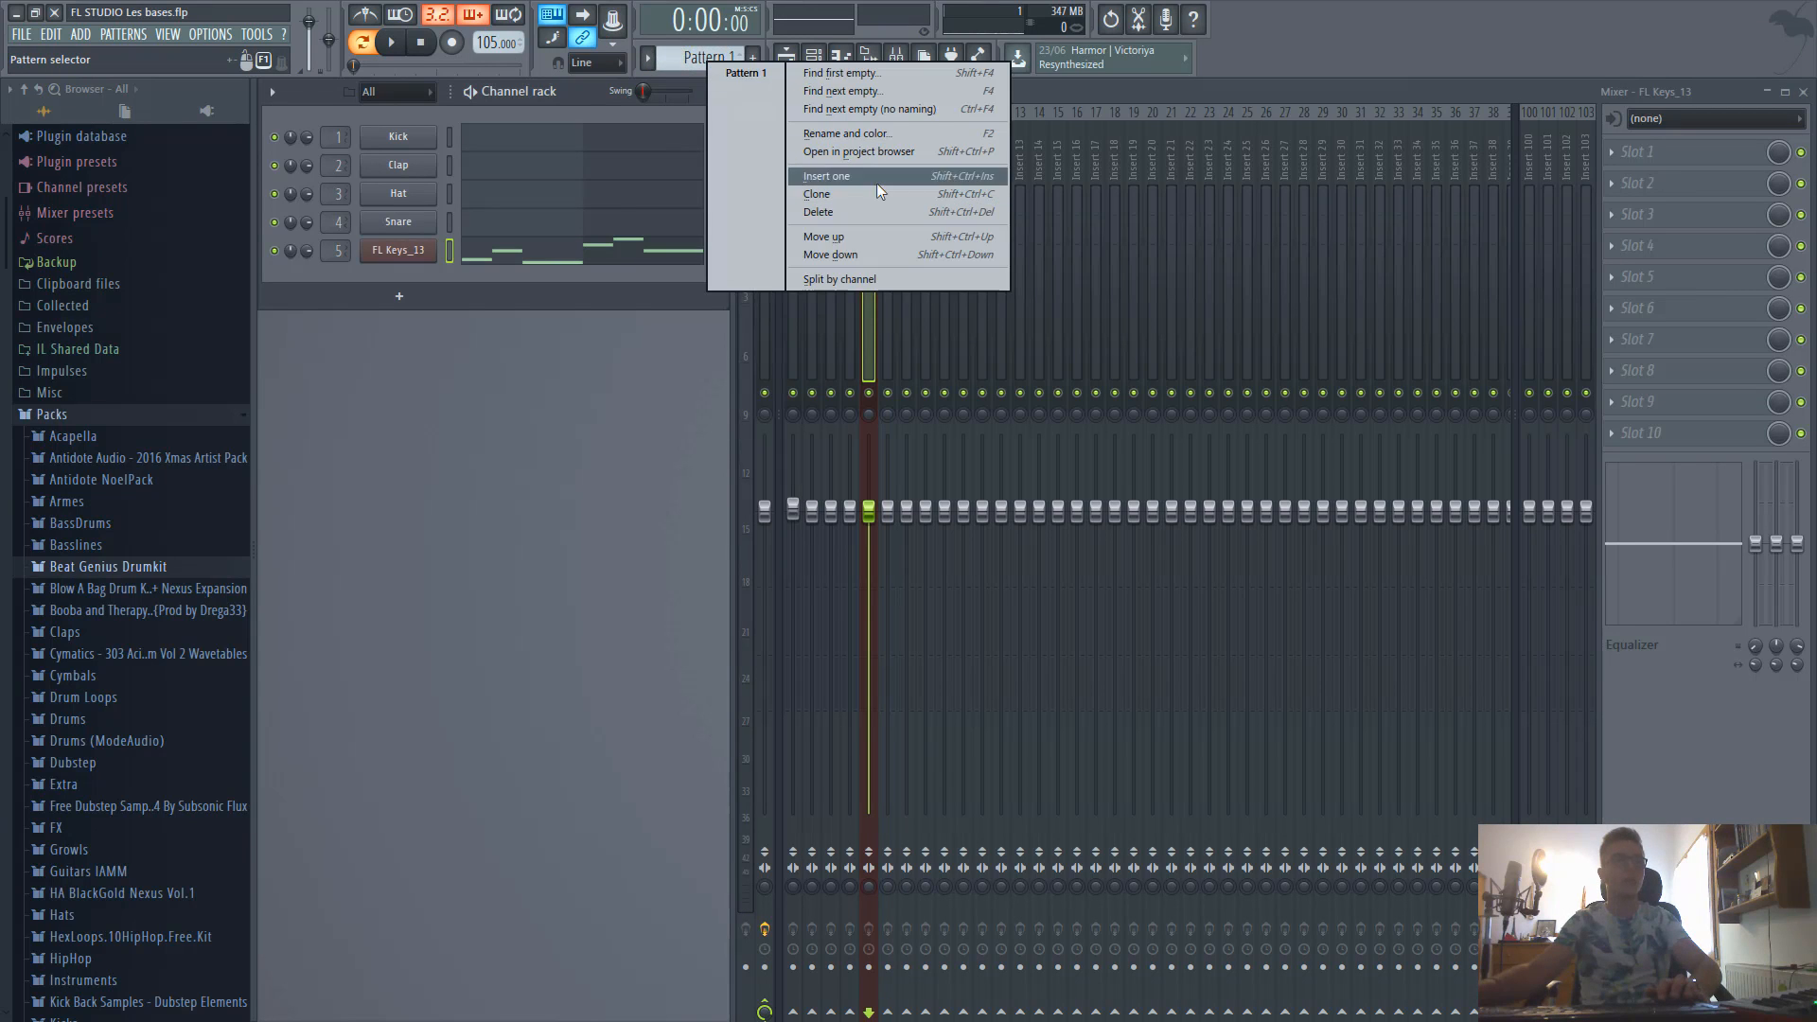
{"action": "left_click", "coordinate": [876, 129]}
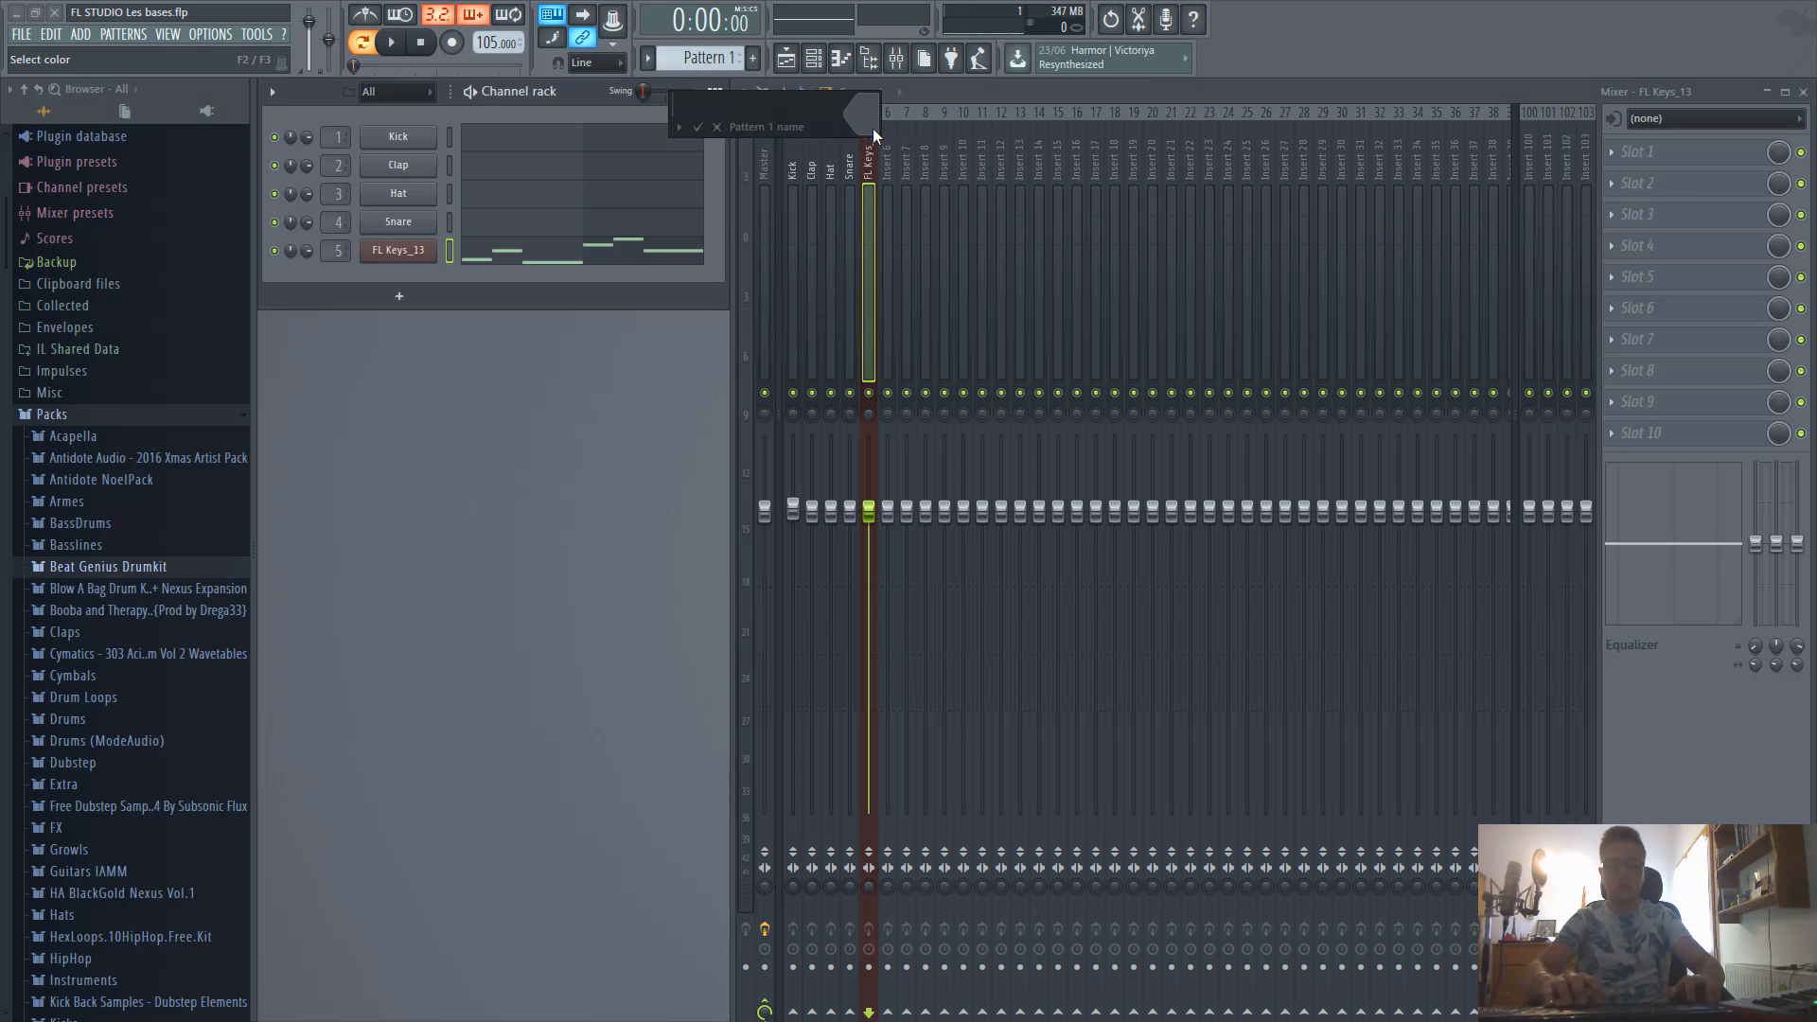
{"action": "type", "text": "Mélodie"}
{"action": "key", "text": "Return"}
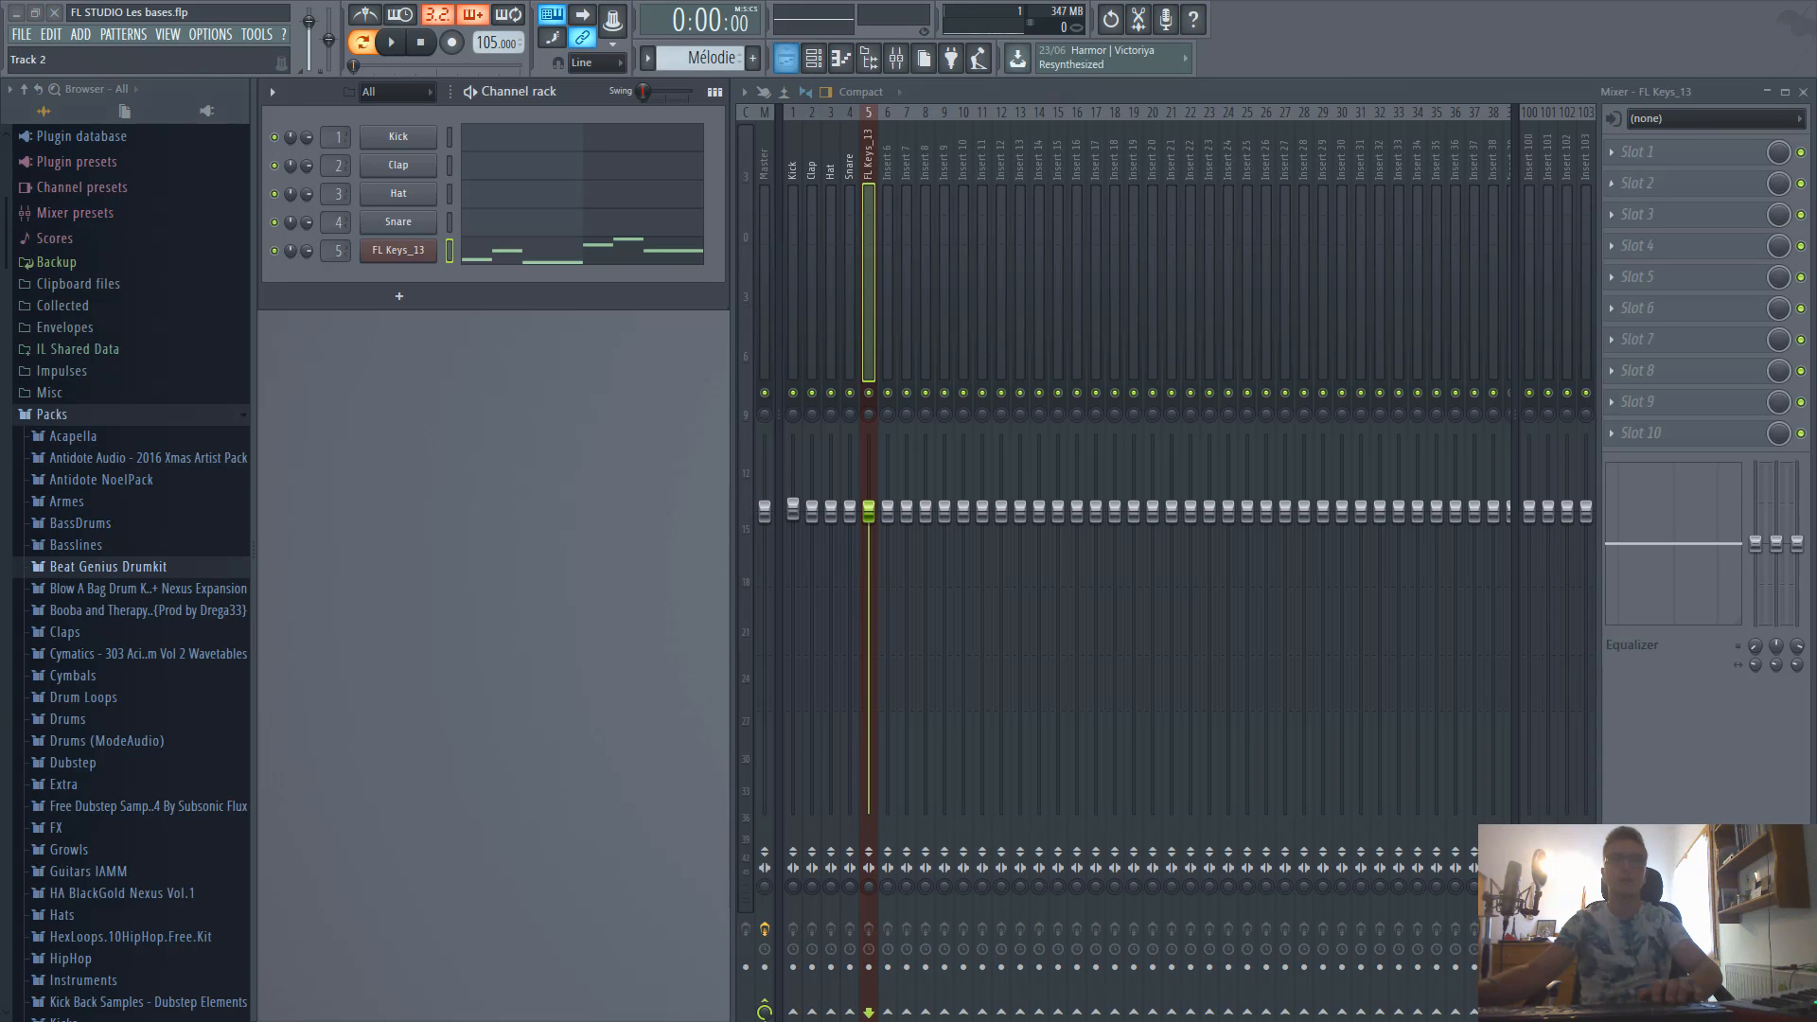
Open the playlist, place the Mélodie pattern on Track 1 at bar 1, and play the song.
{"action": "left_click", "coordinate": [786, 59]}
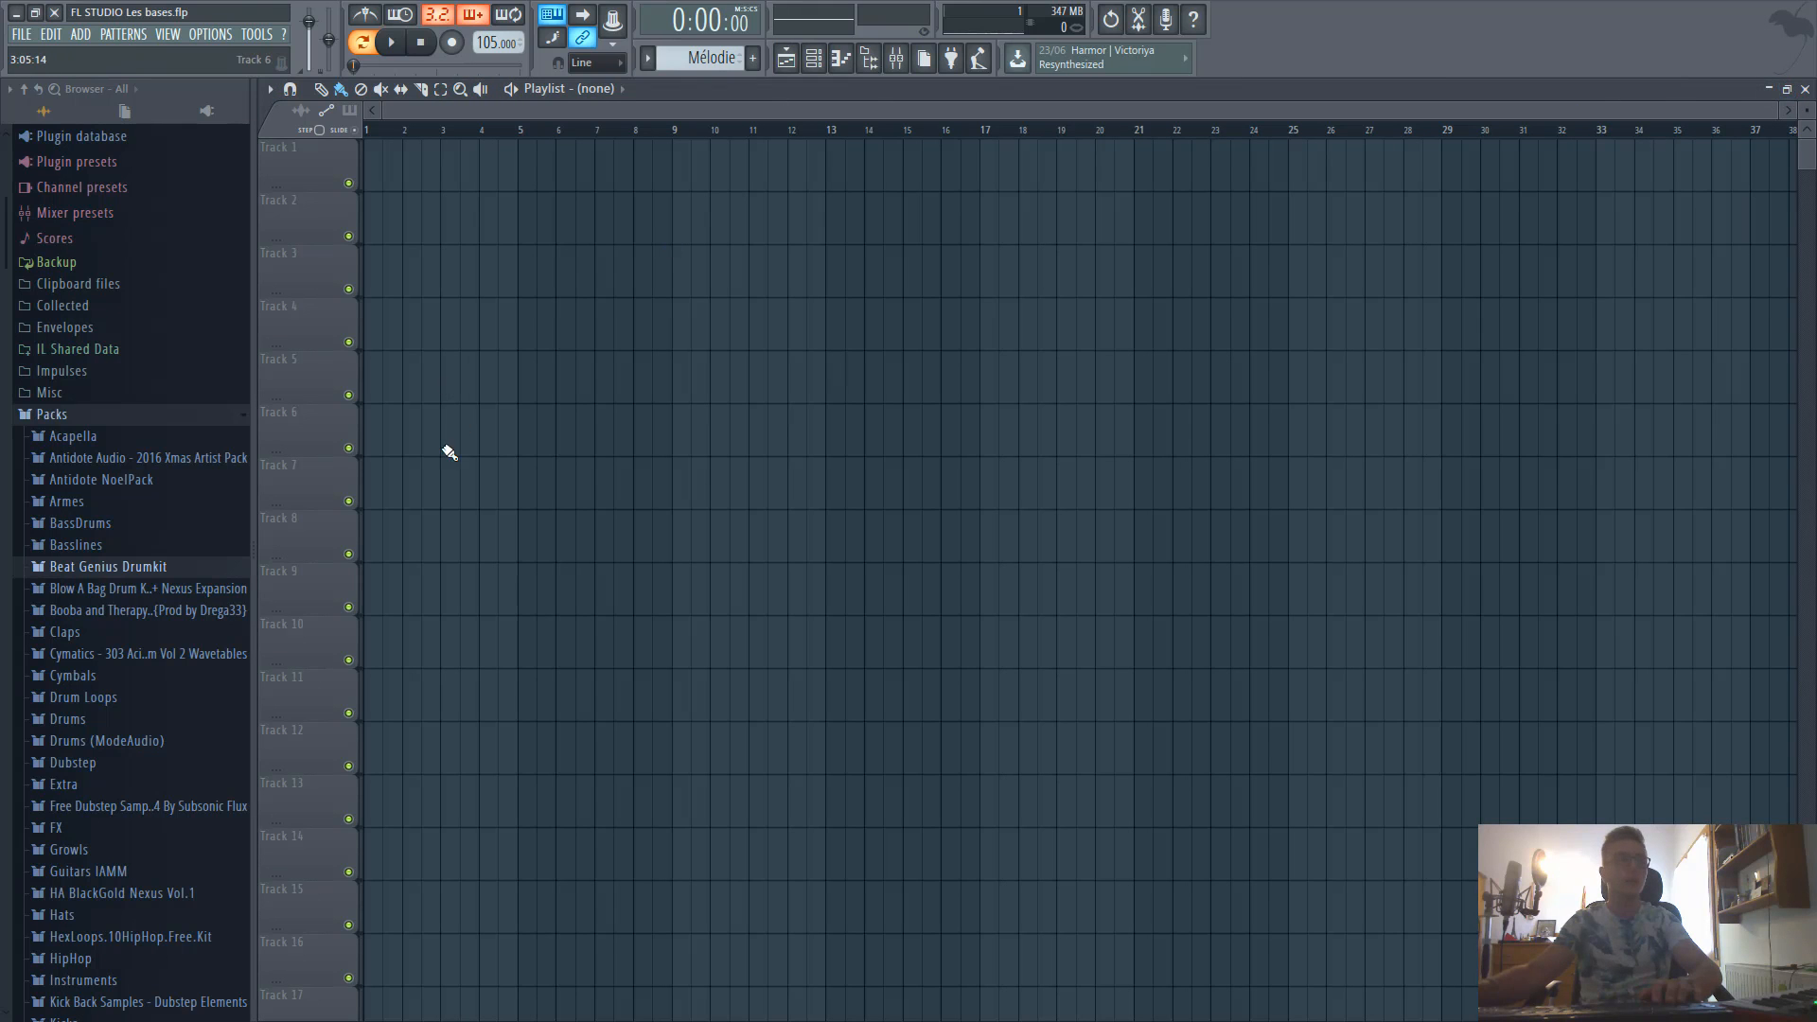
{"action": "left_click", "coordinate": [378, 174]}
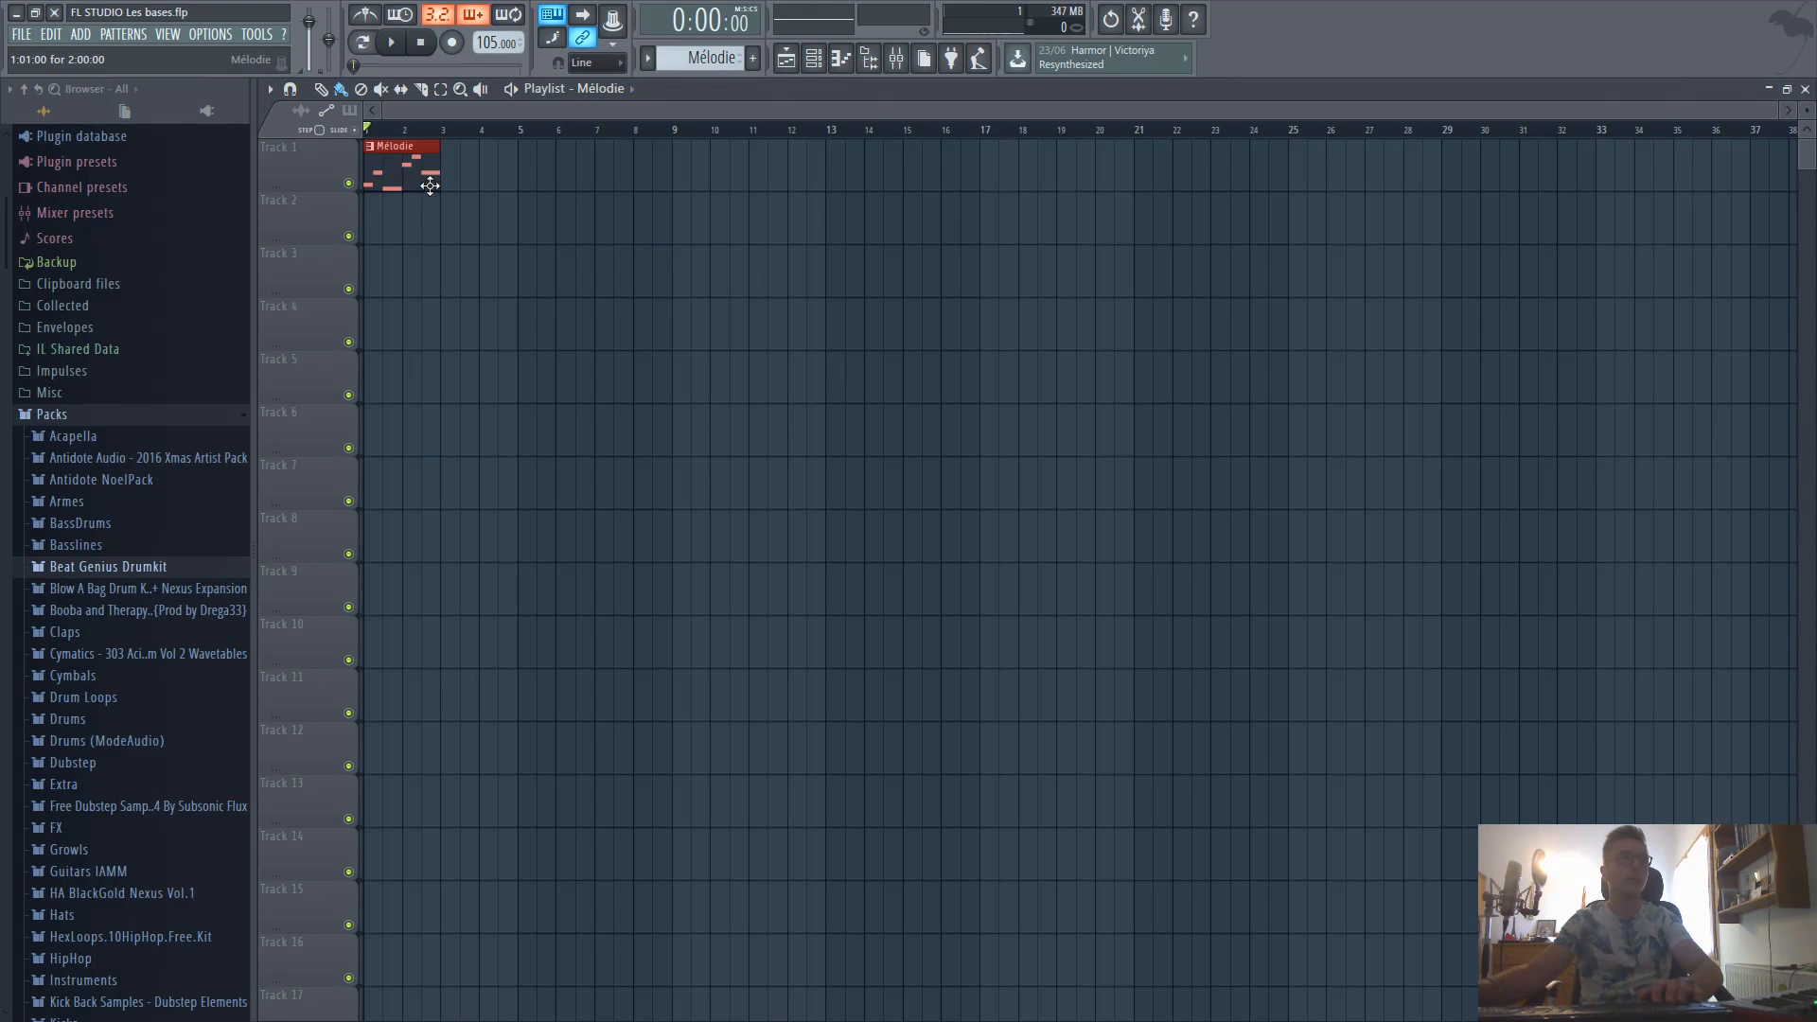
{"action": "key", "text": "space"}
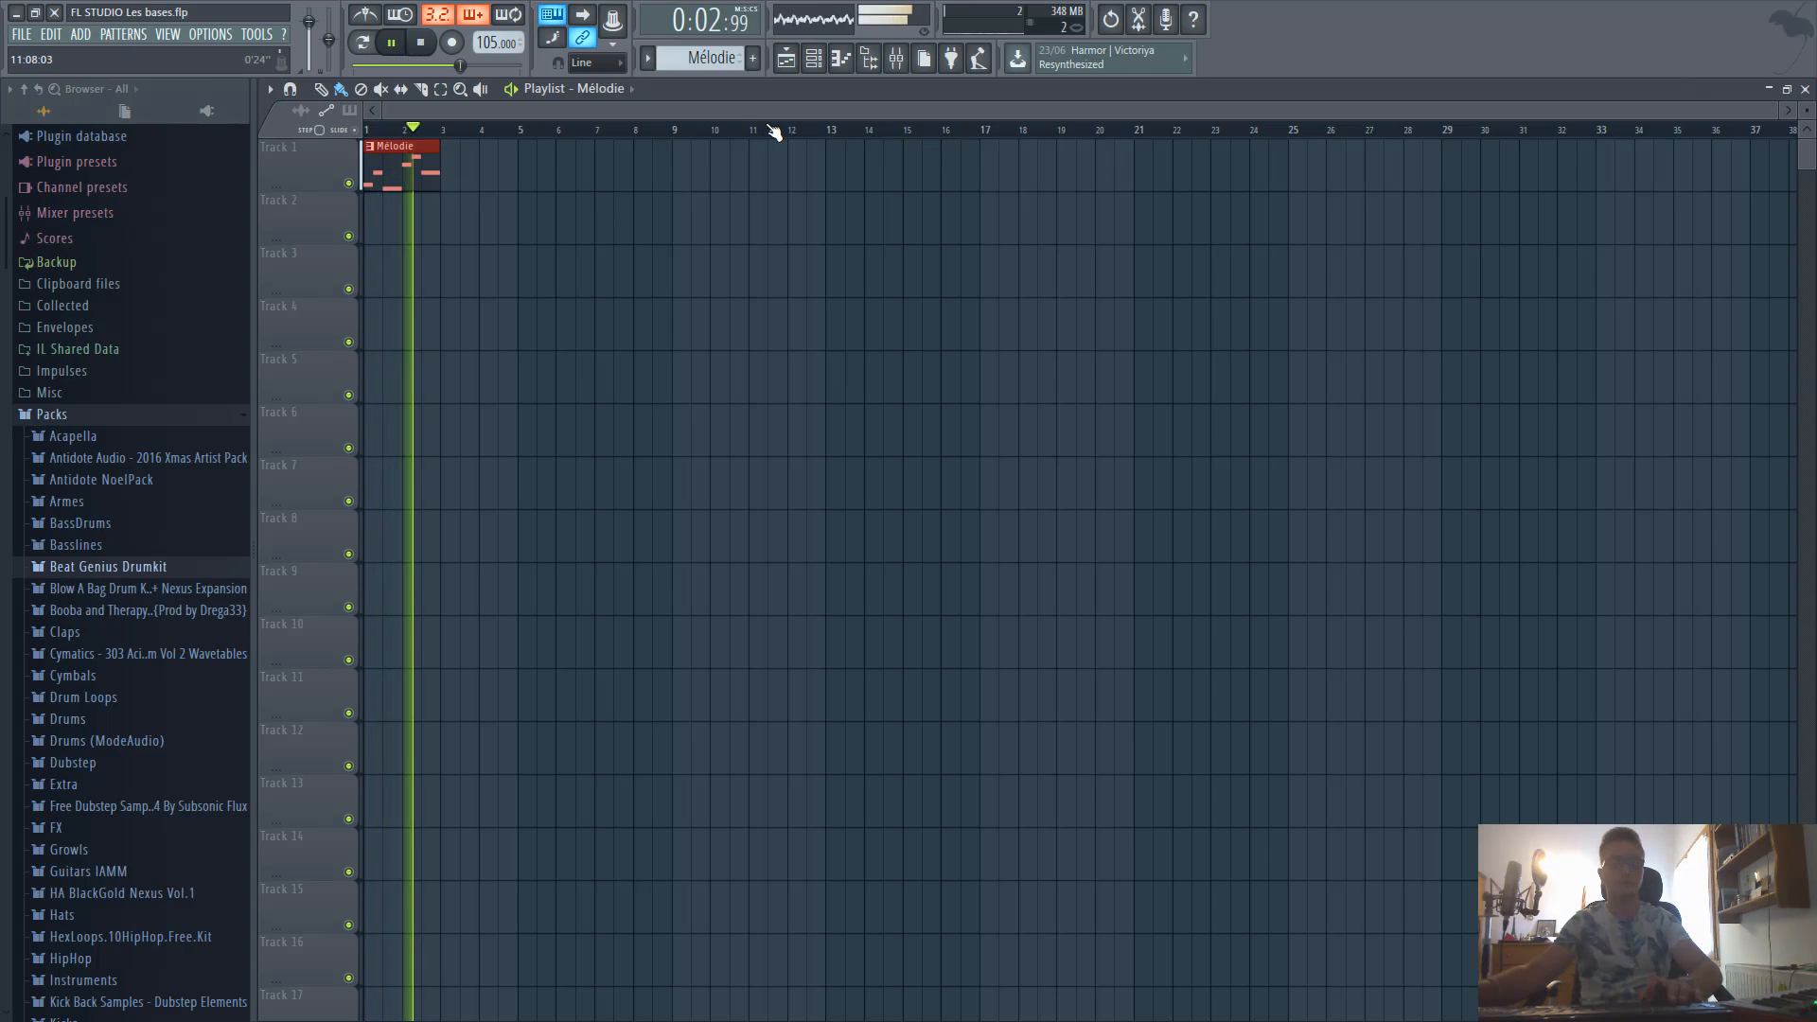
{"action": "key", "text": "space"}
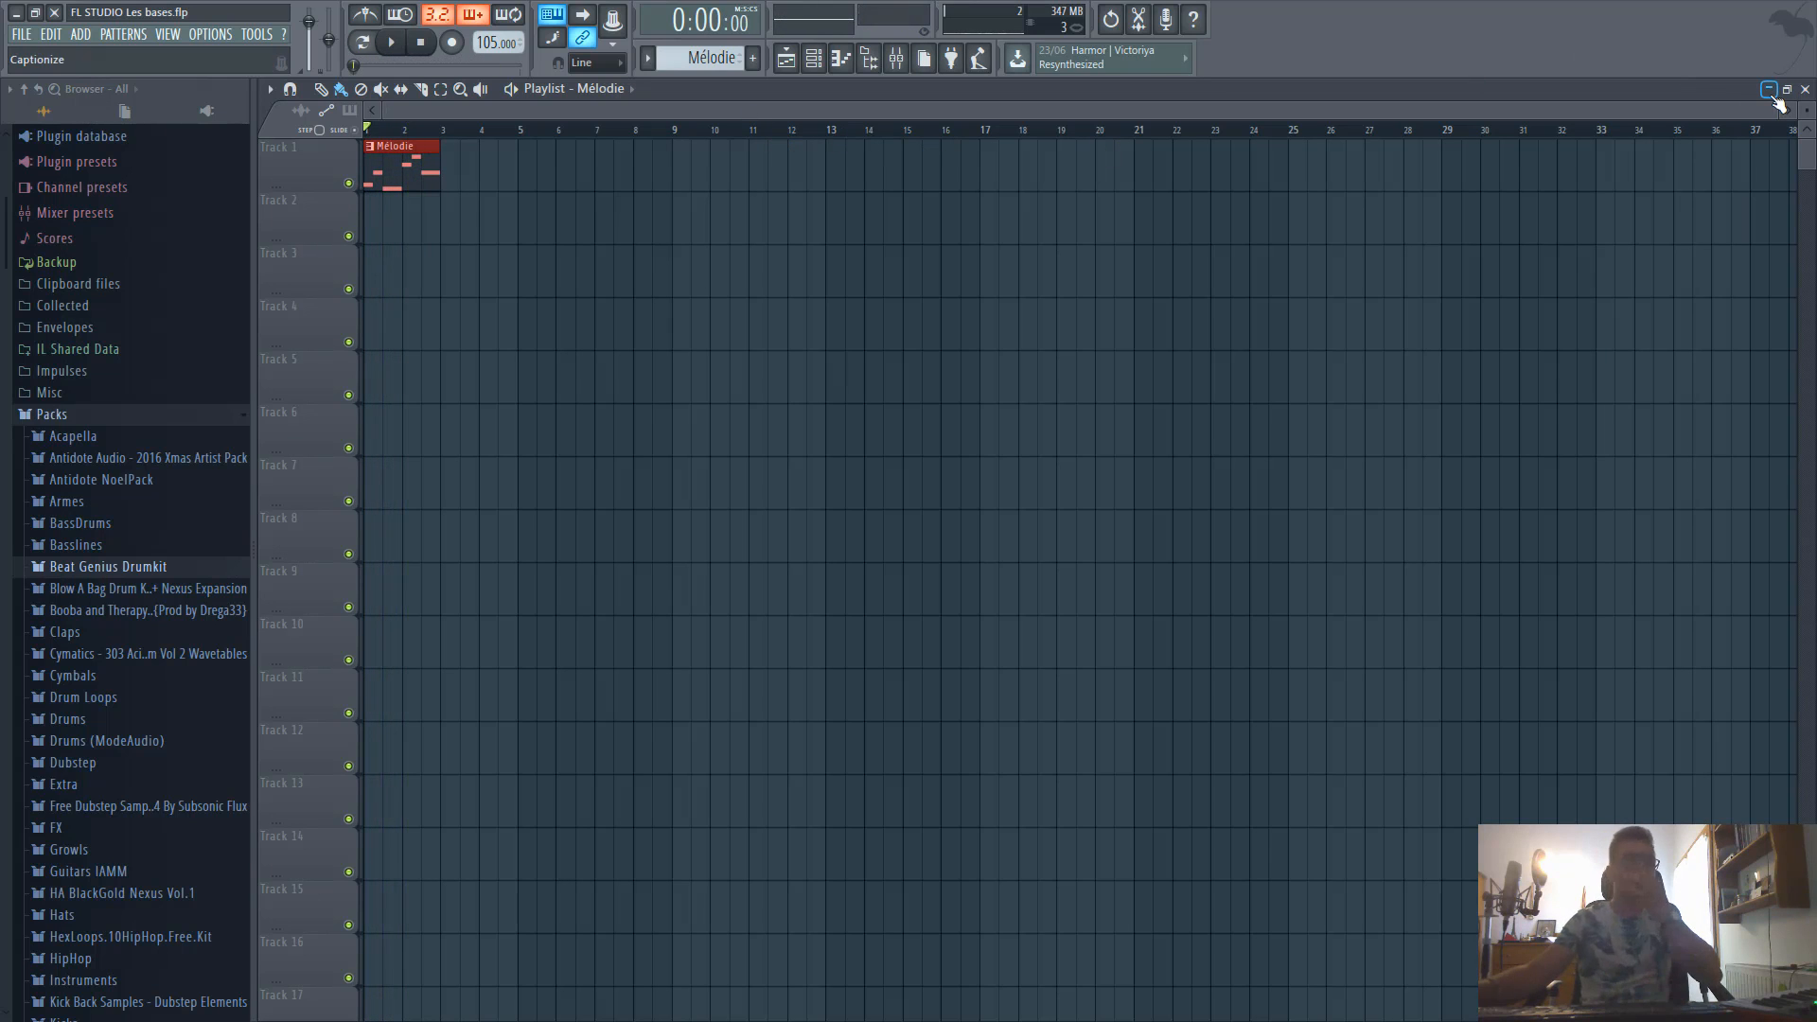
Detach the playlist into its own window and clear it off the main workspace.
{"action": "left_click", "coordinate": [270, 88]}
{"action": "left_click", "coordinate": [344, 331]}
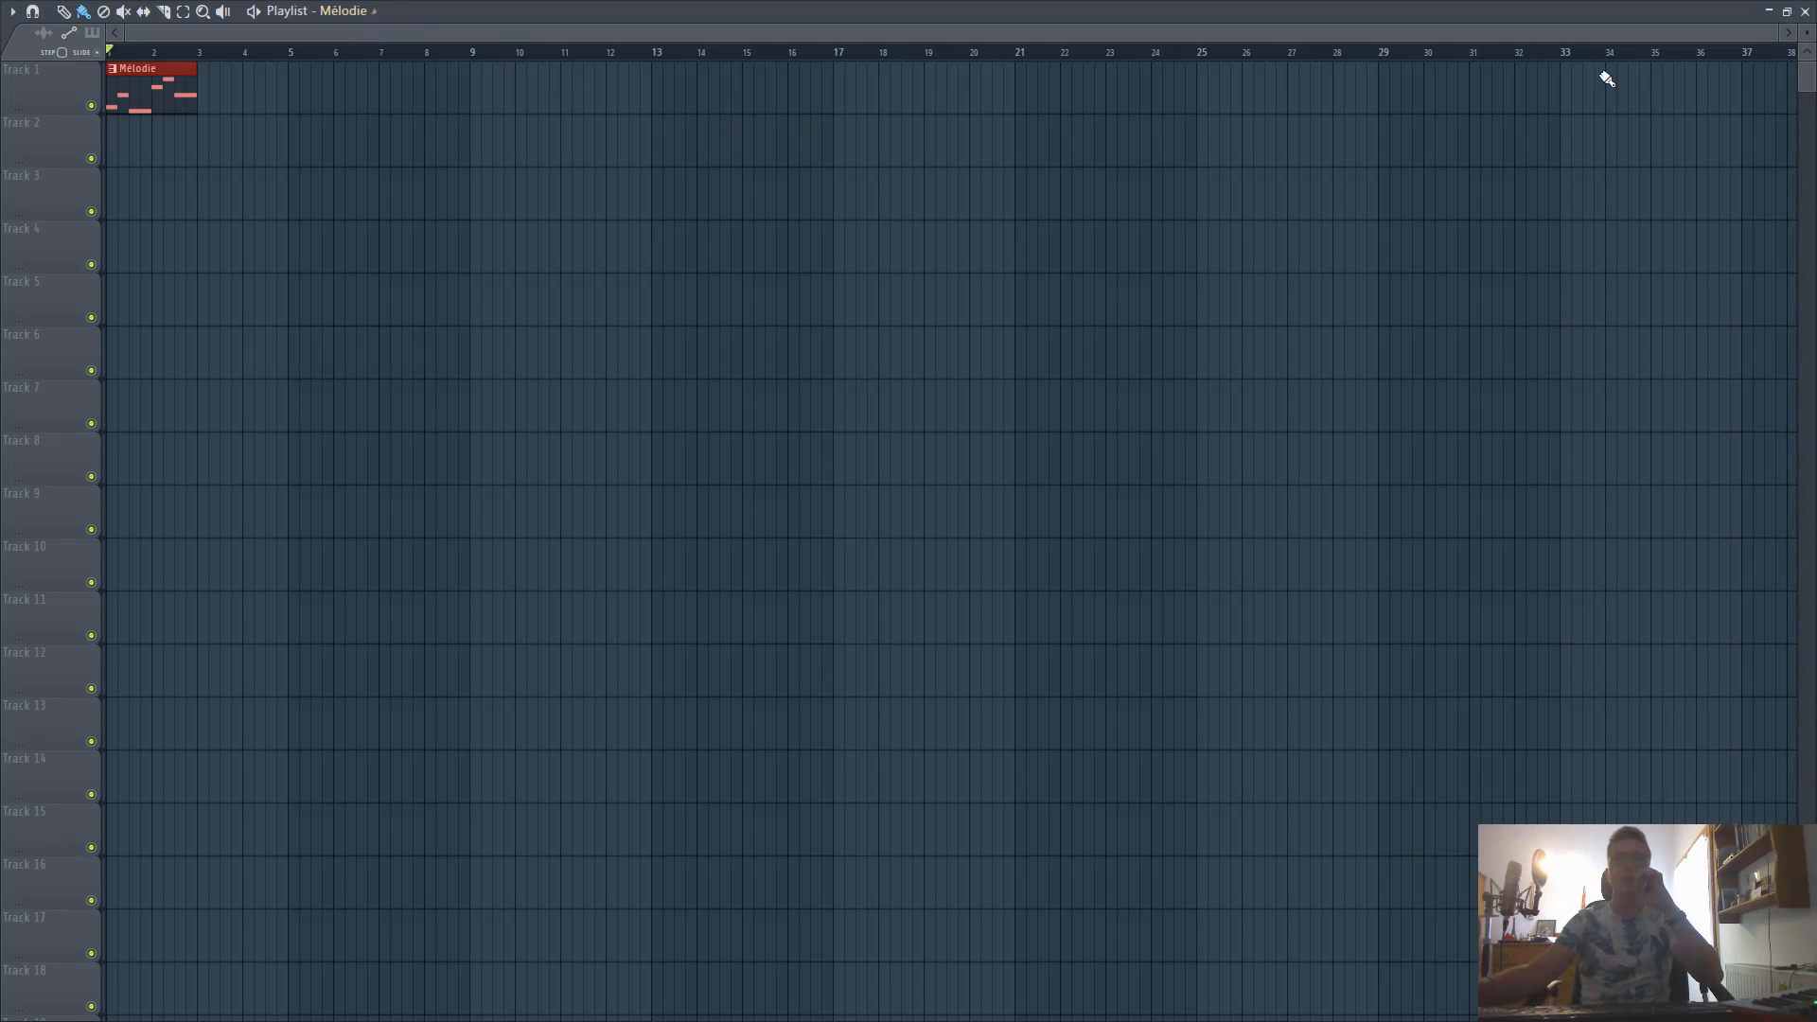
{"action": "left_click", "coordinate": [1787, 11]}
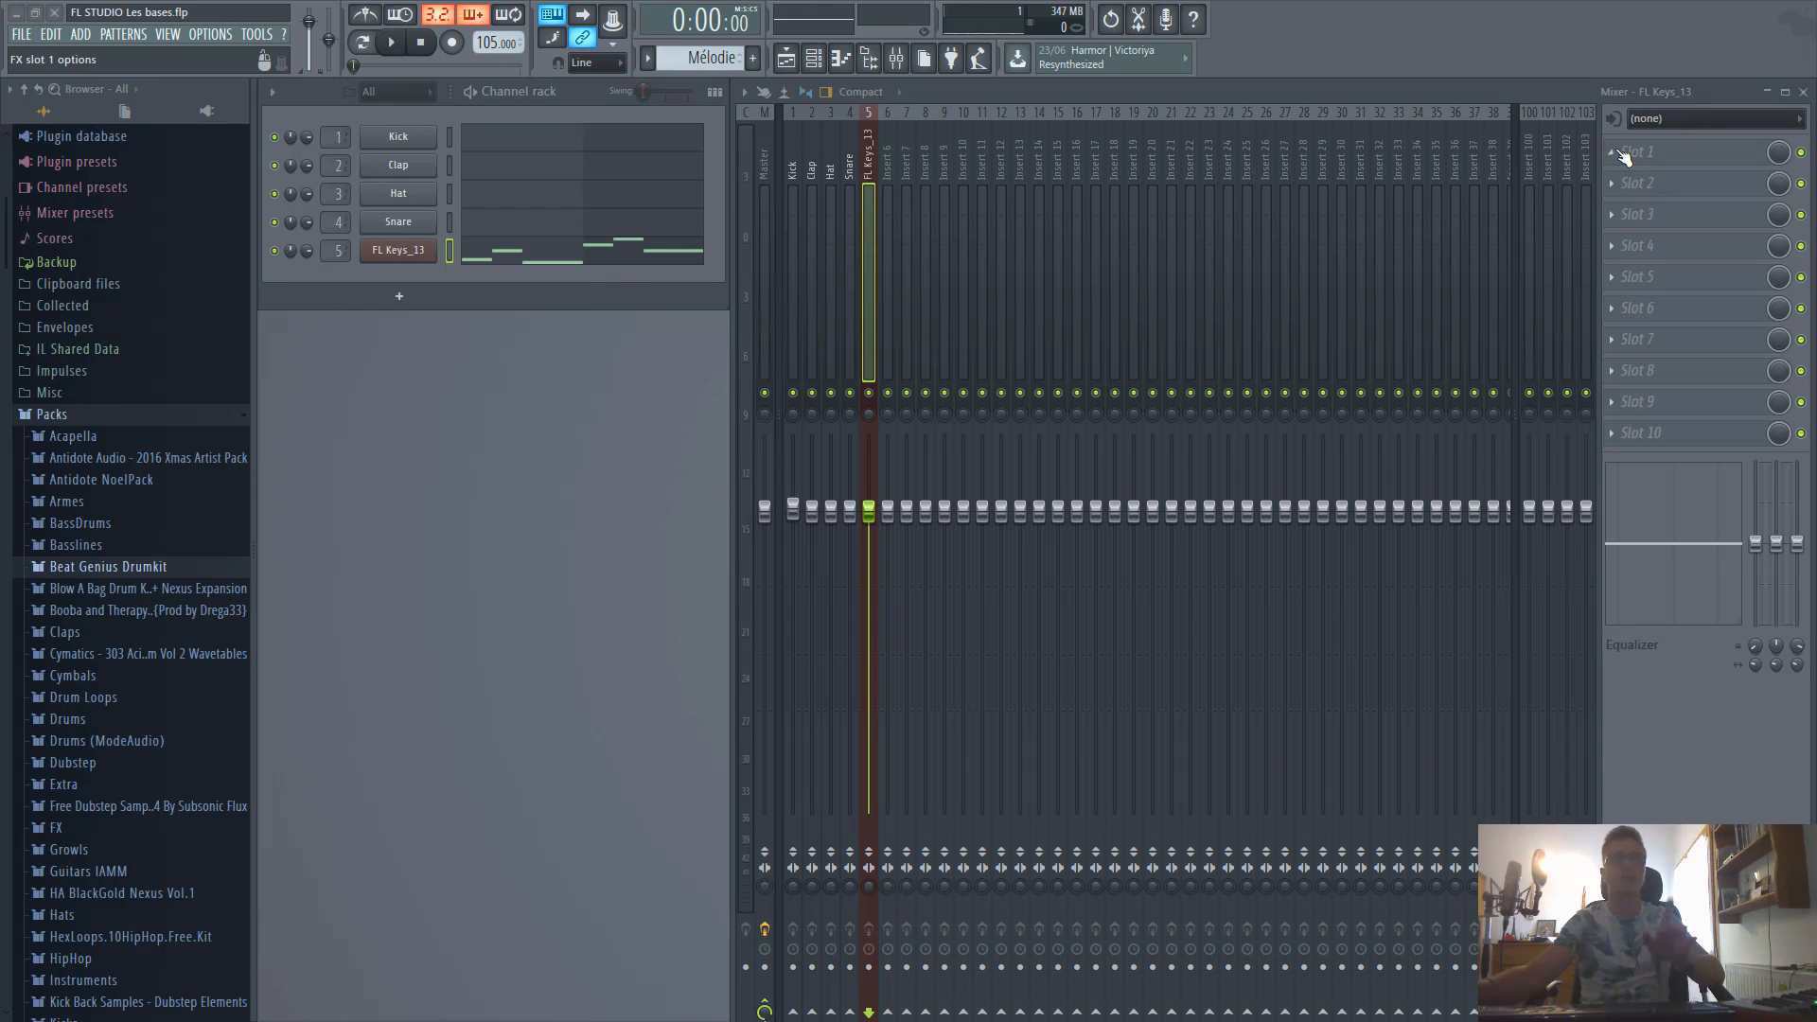
Load Fruity Reeverb 2 into effect slot 1 of the FL Keys_13 mixer track.
{"action": "left_click", "coordinate": [1624, 156]}
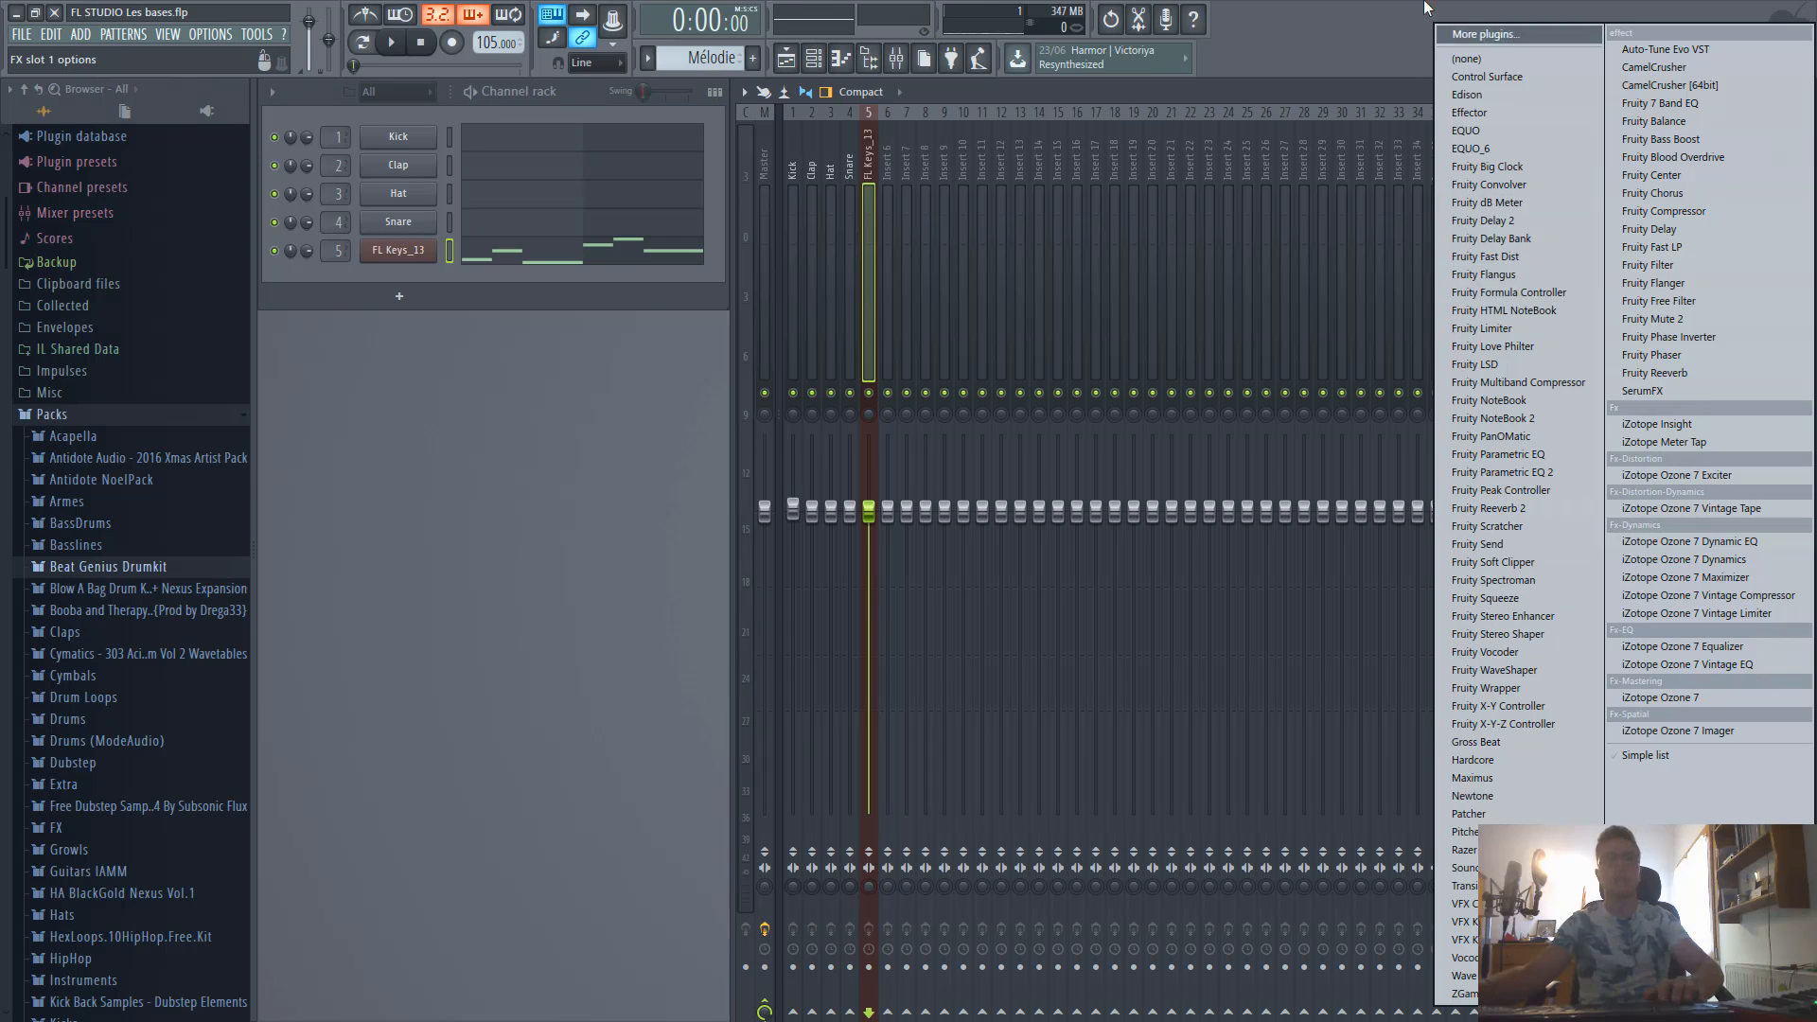
{"action": "left_click", "coordinate": [1572, 11]}
{"action": "left_click", "coordinate": [1613, 159]}
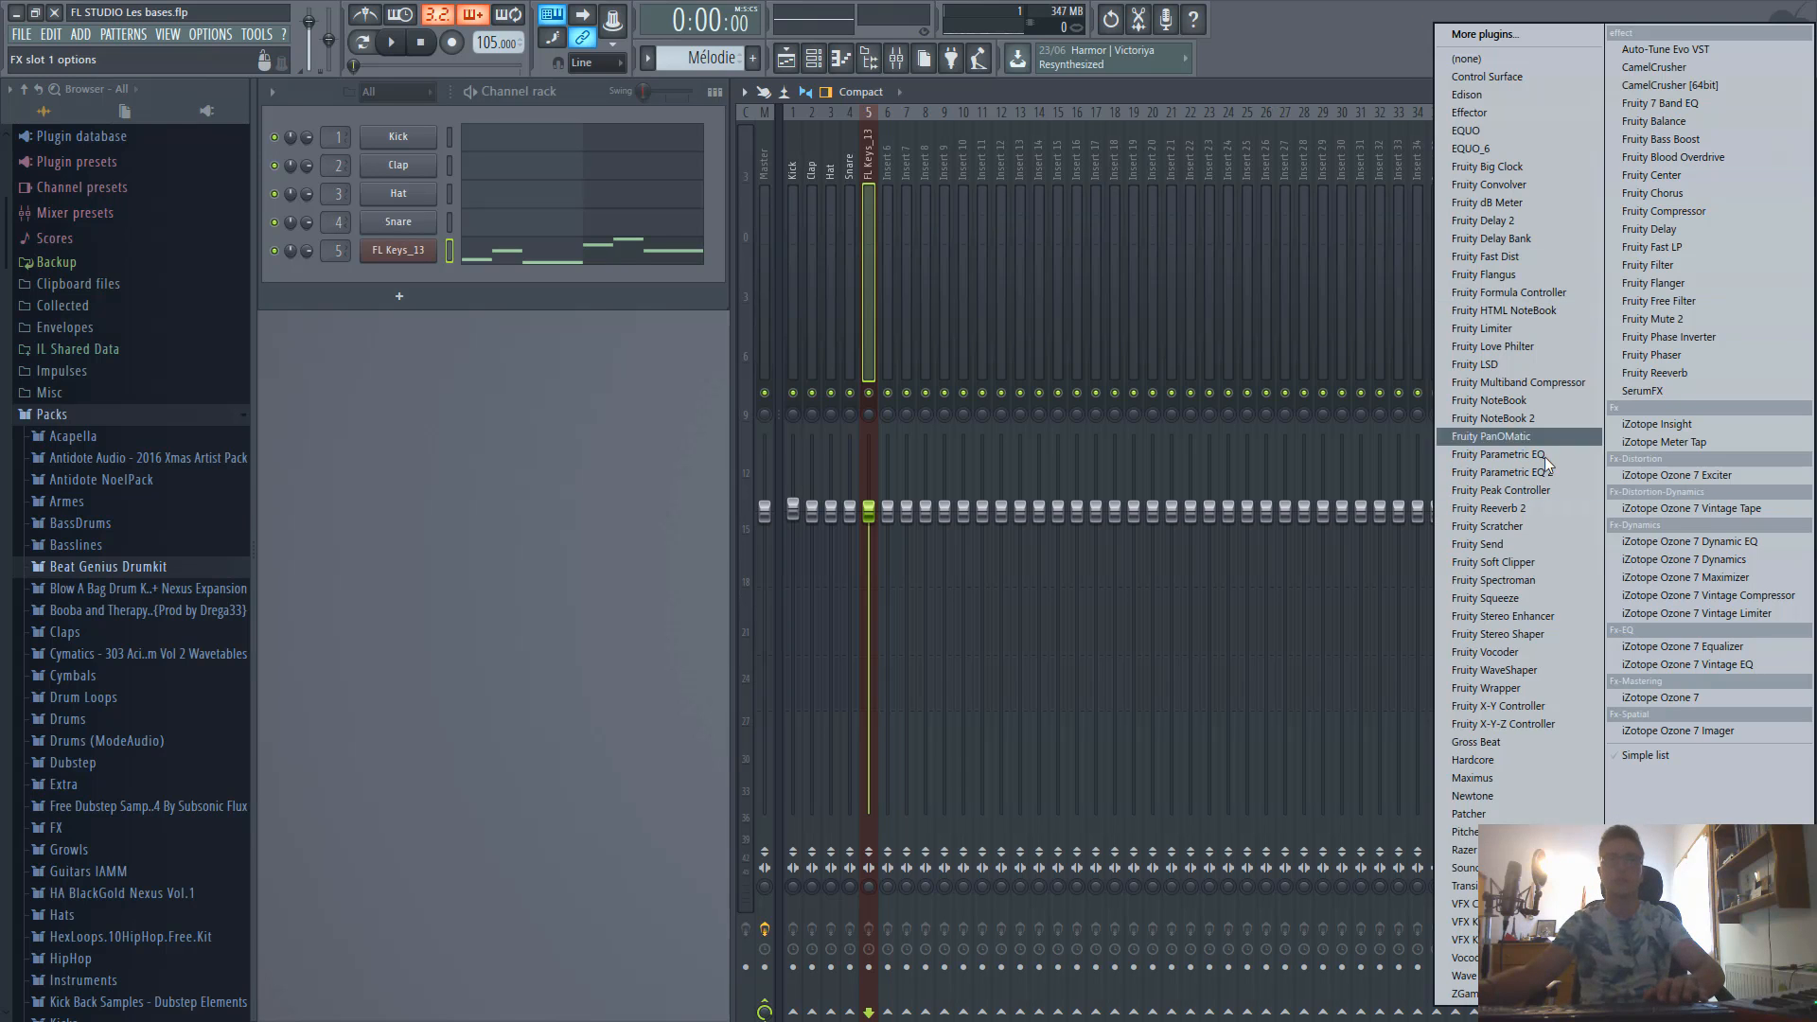
{"action": "left_click", "coordinate": [1510, 510]}
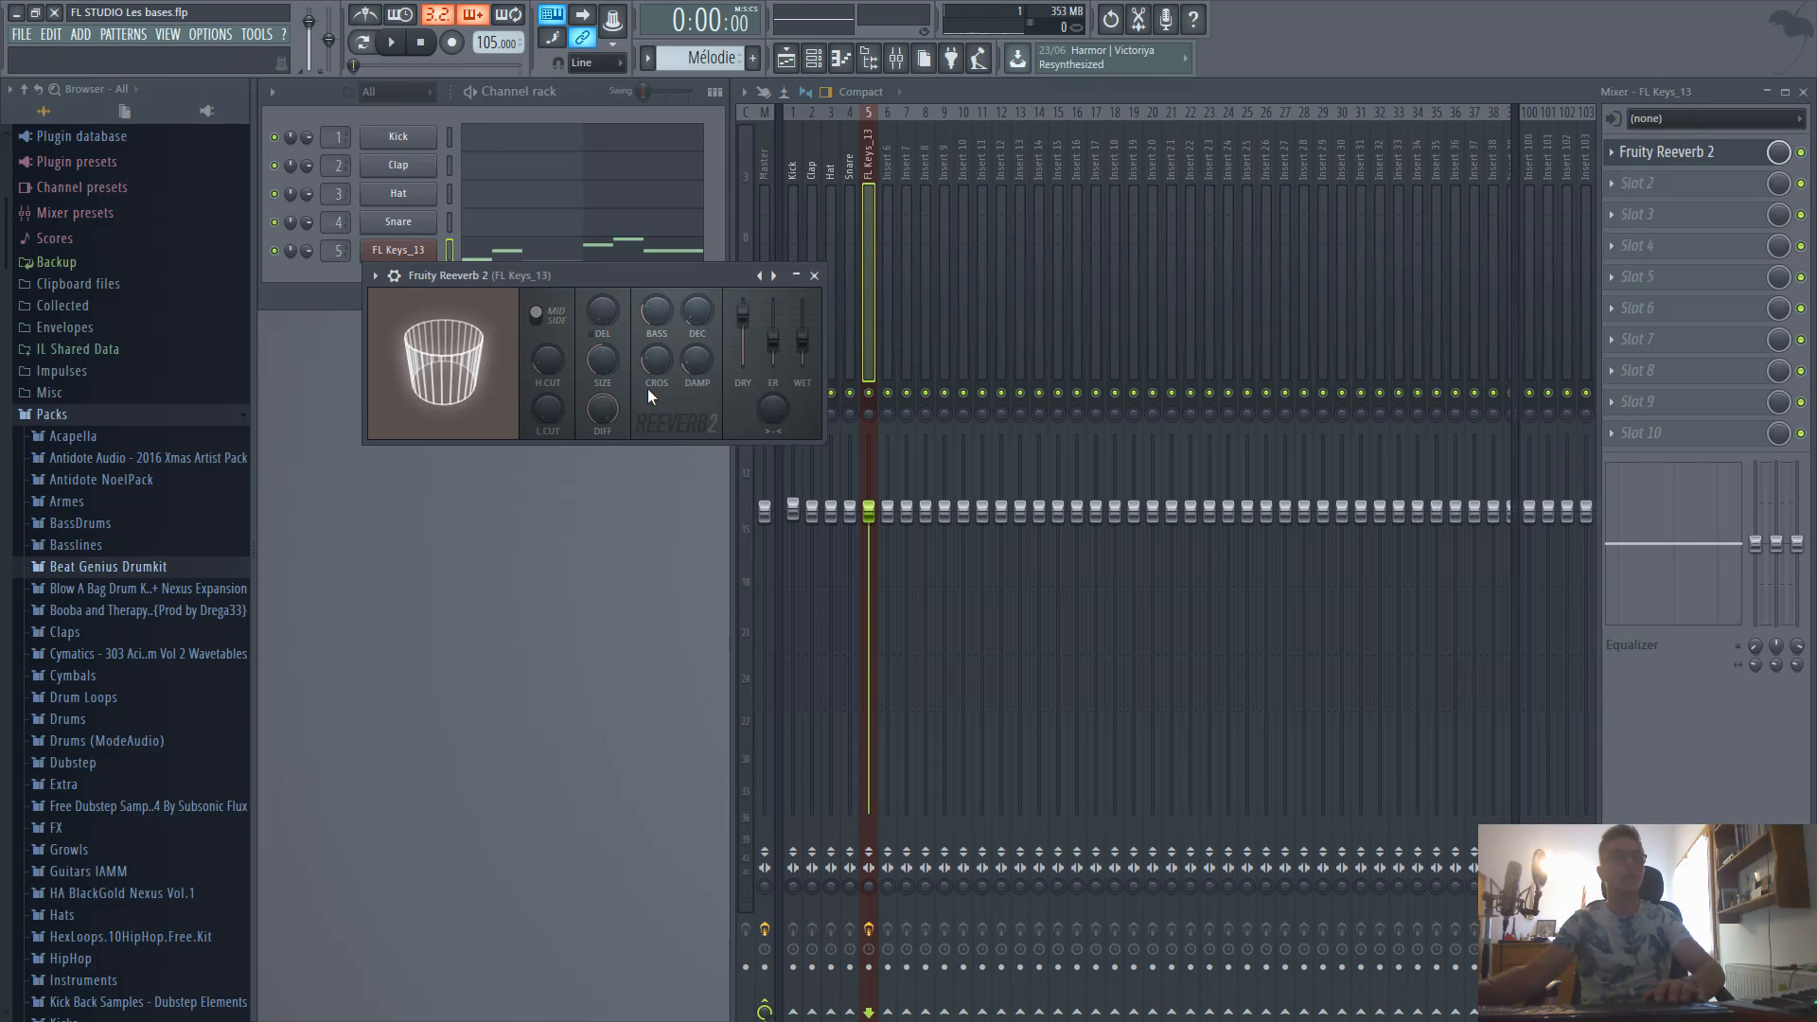
Lower the reverb's dry level and raise its early reflection and wet levels while playing back the melody.
{"action": "left_click_drag", "start_coordinate": [803, 338], "coordinate": [743, 339]}
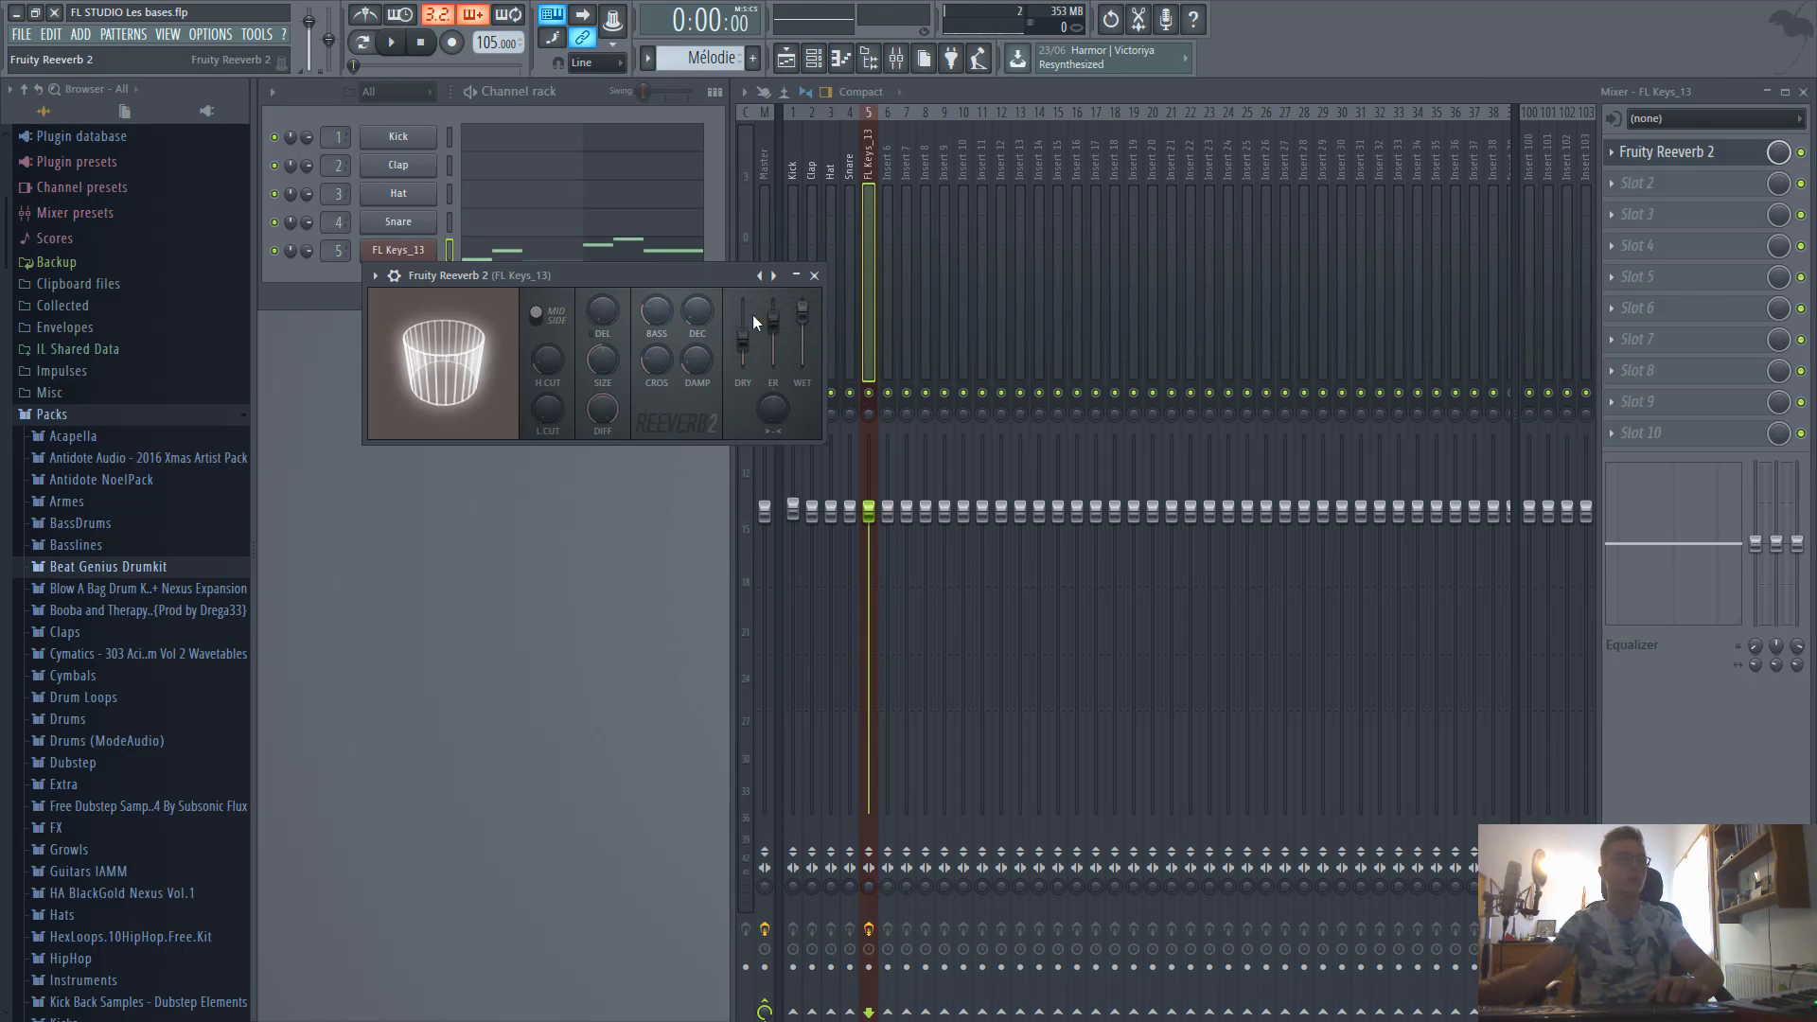
{"action": "left_click_drag", "start_coordinate": [674, 270], "coordinate": [690, 326]}
{"action": "key", "text": "space"}
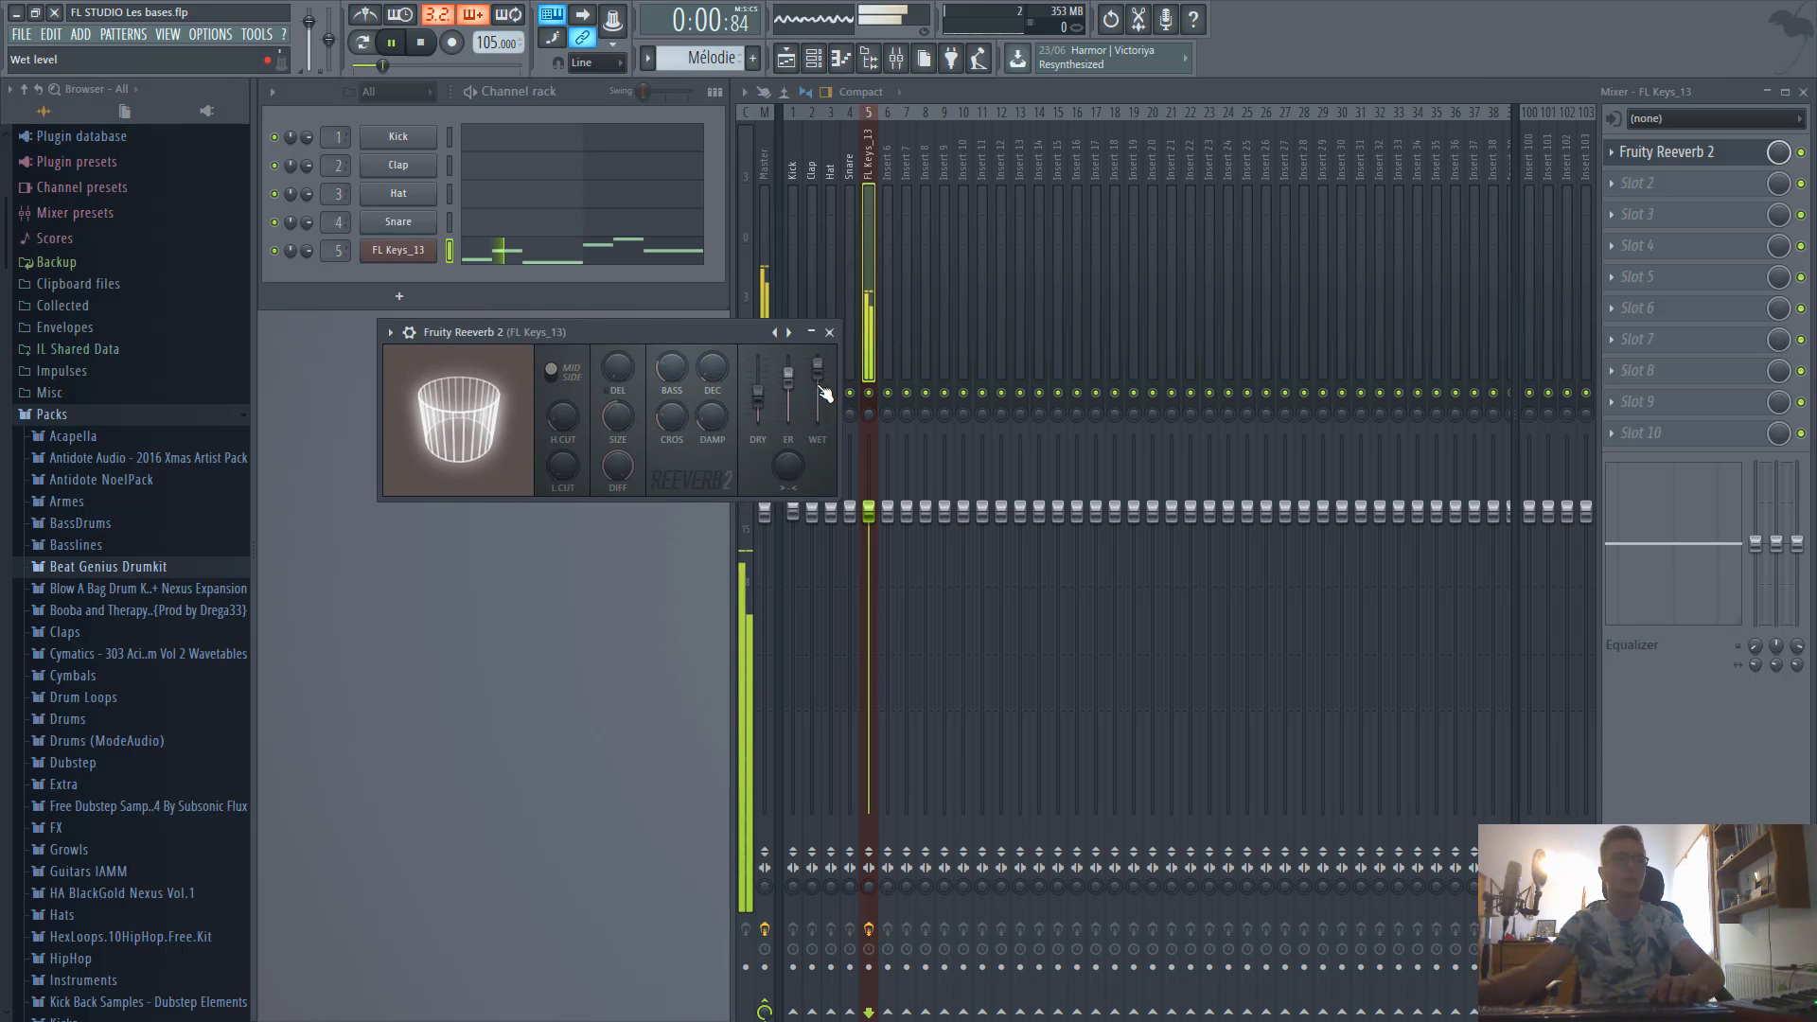
{"action": "left_click_drag", "start_coordinate": [774, 402], "coordinate": [777, 388]}
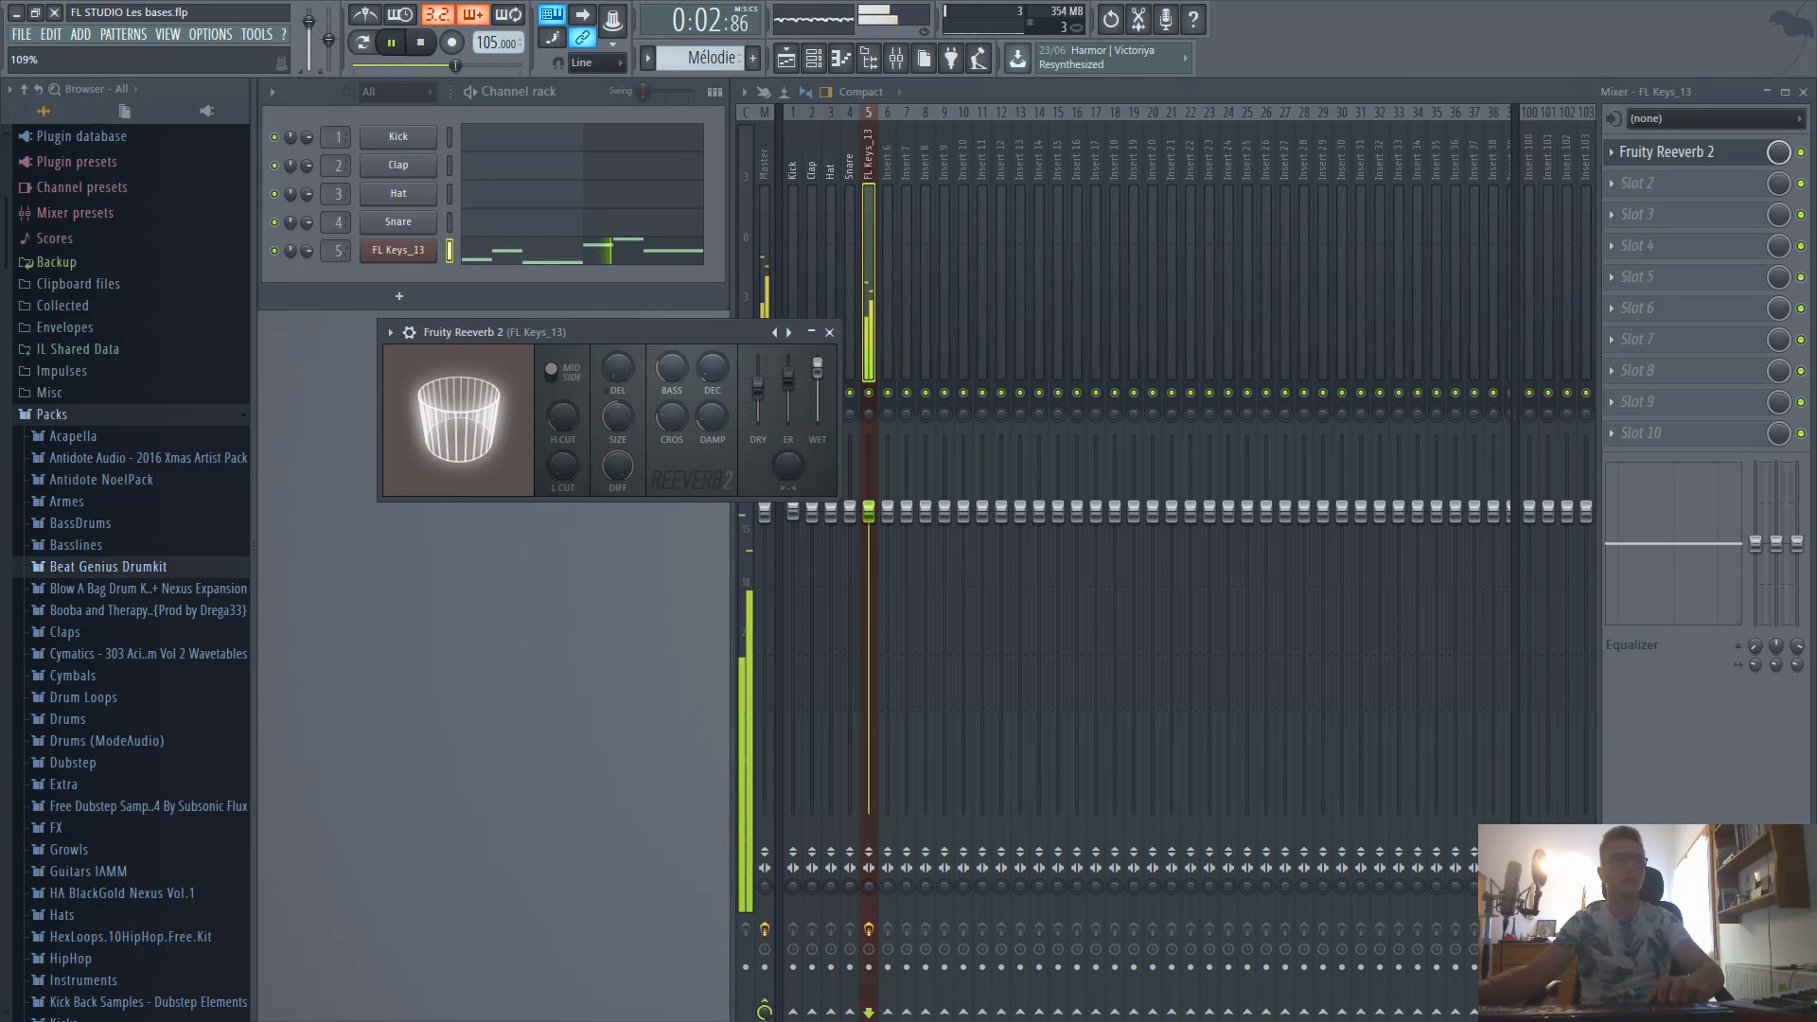
{"action": "left_click_drag", "start_coordinate": [816, 375], "coordinate": [819, 368]}
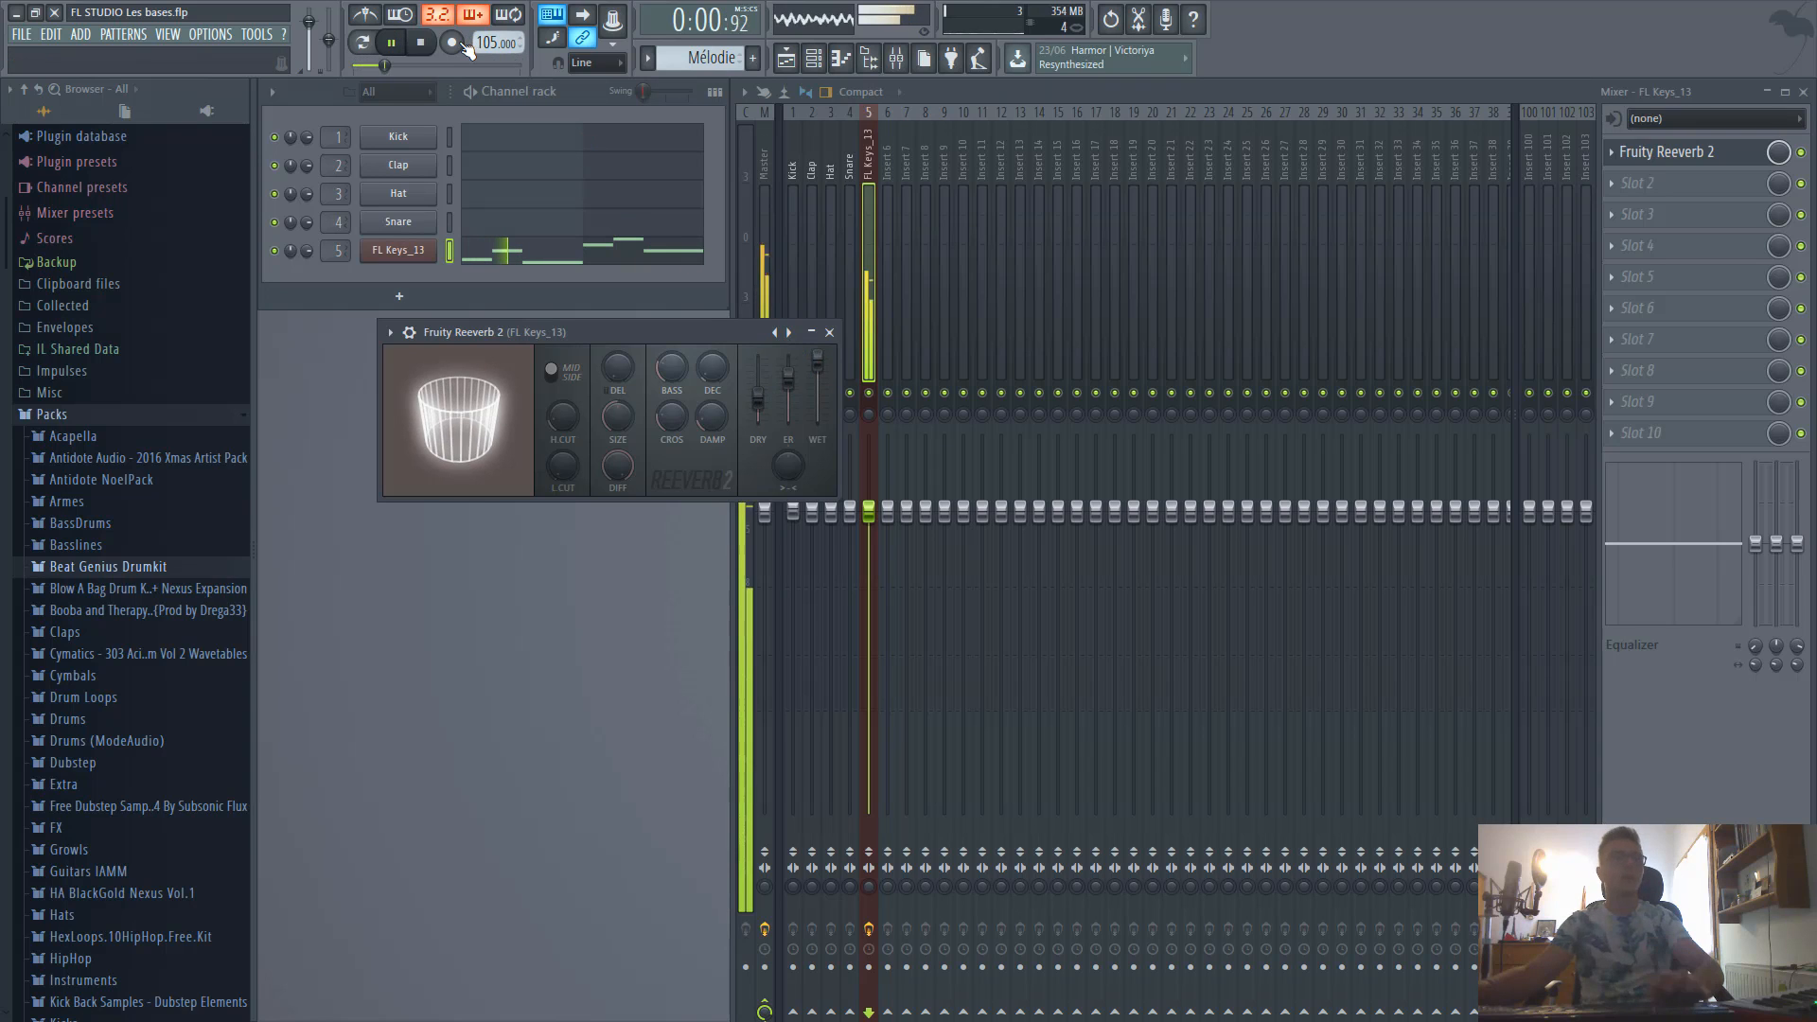
{"action": "key", "text": "space"}
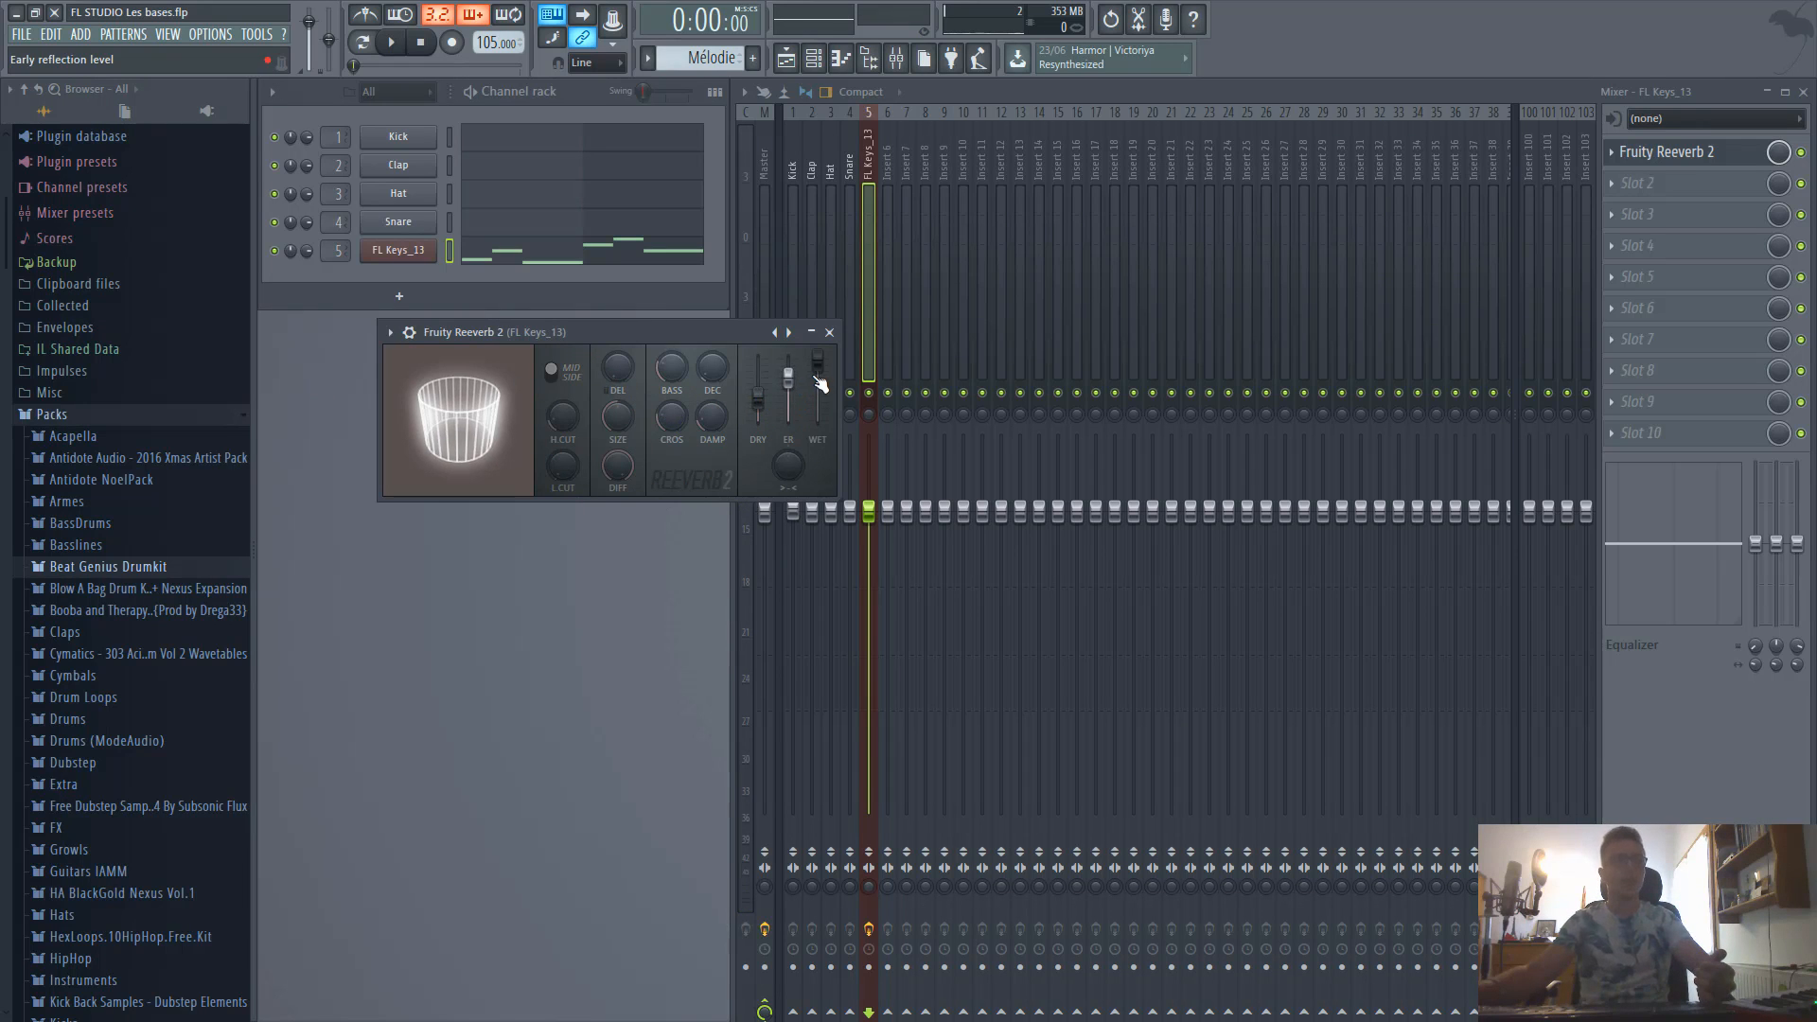
Compare the reverb's wet level at 0% and 125% by playing the melody at each setting.
{"action": "left_click_drag", "start_coordinate": [820, 363], "coordinate": [820, 358]}
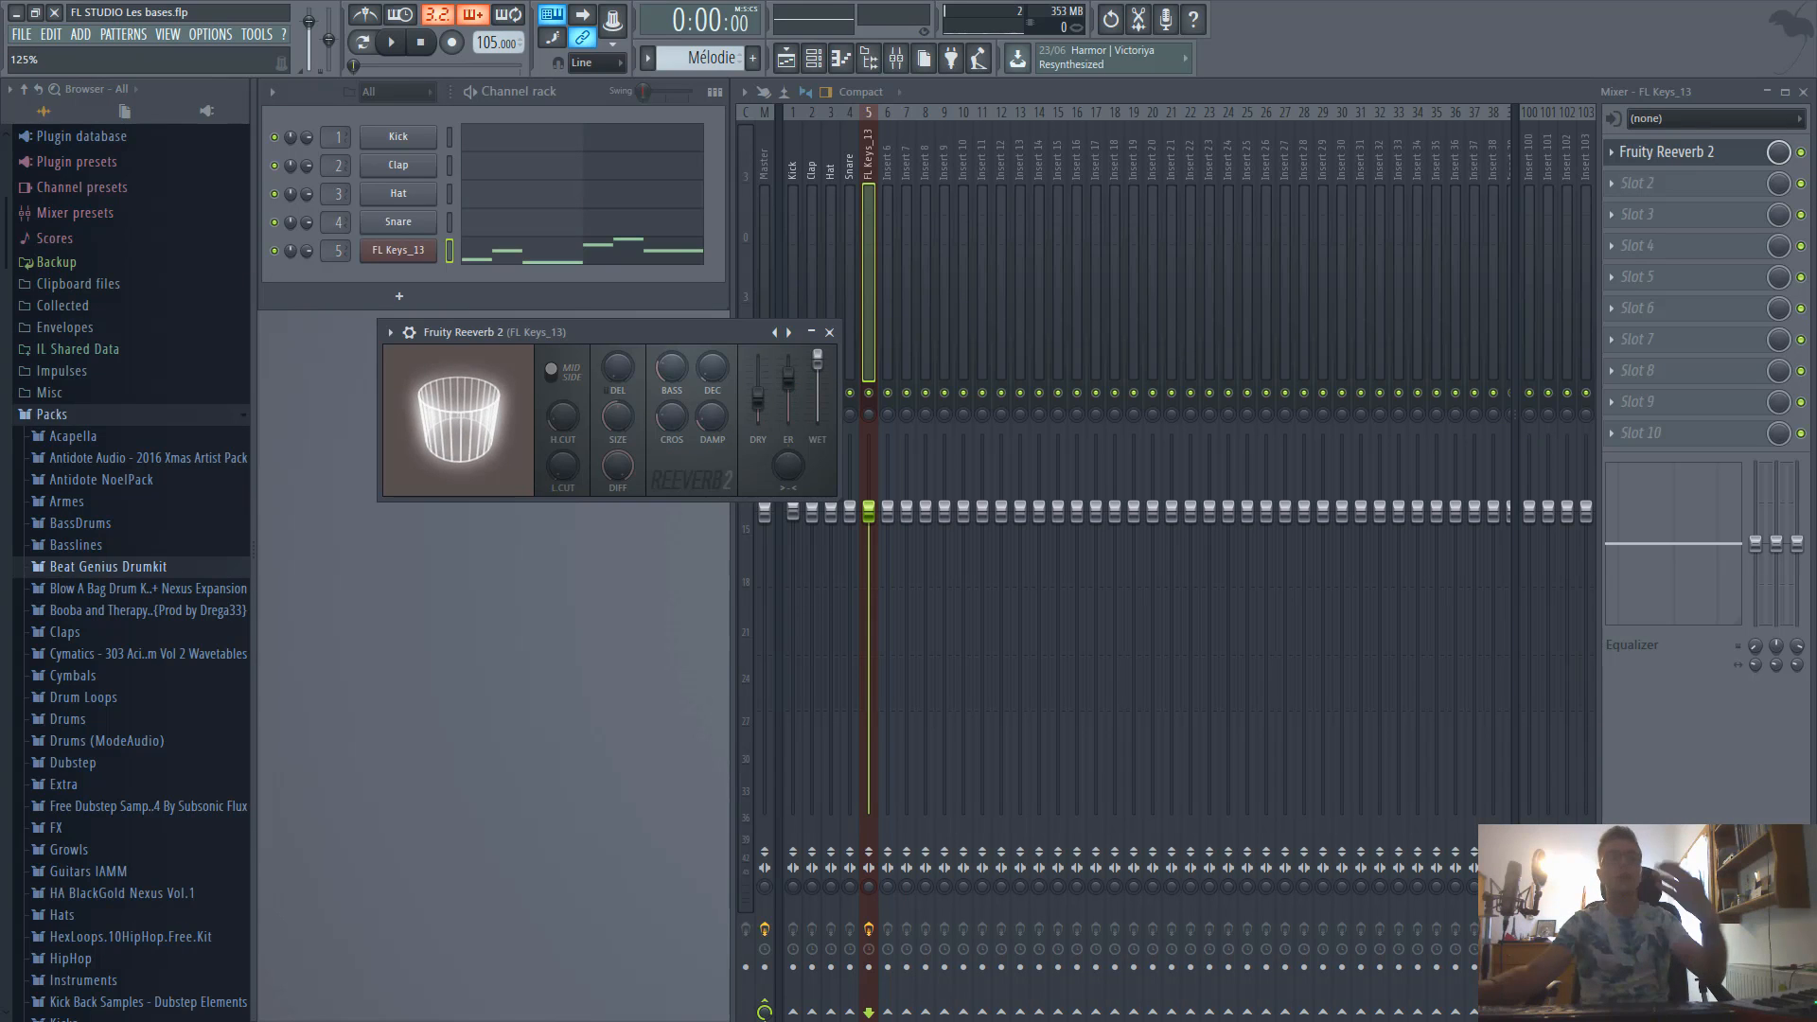
{"action": "left_click_drag", "start_coordinate": [818, 359], "coordinate": [817, 421]}
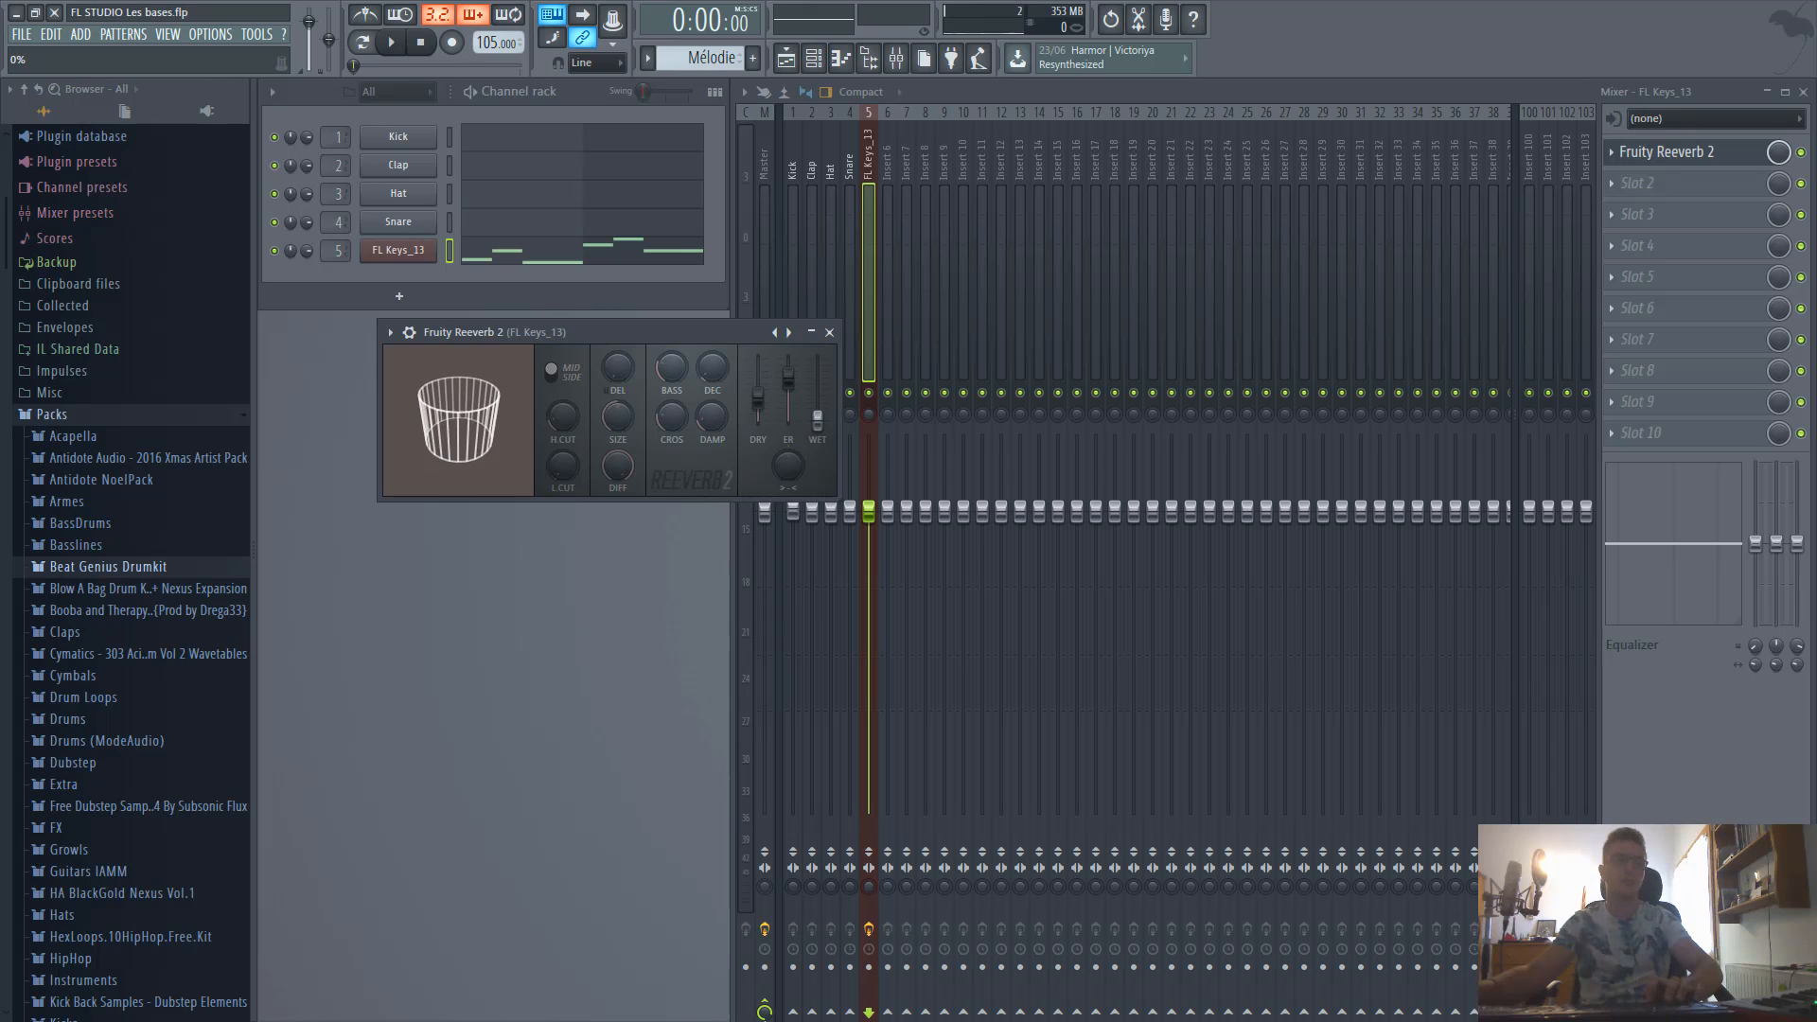
{"action": "key", "text": "space"}
{"action": "key", "text": "space"}
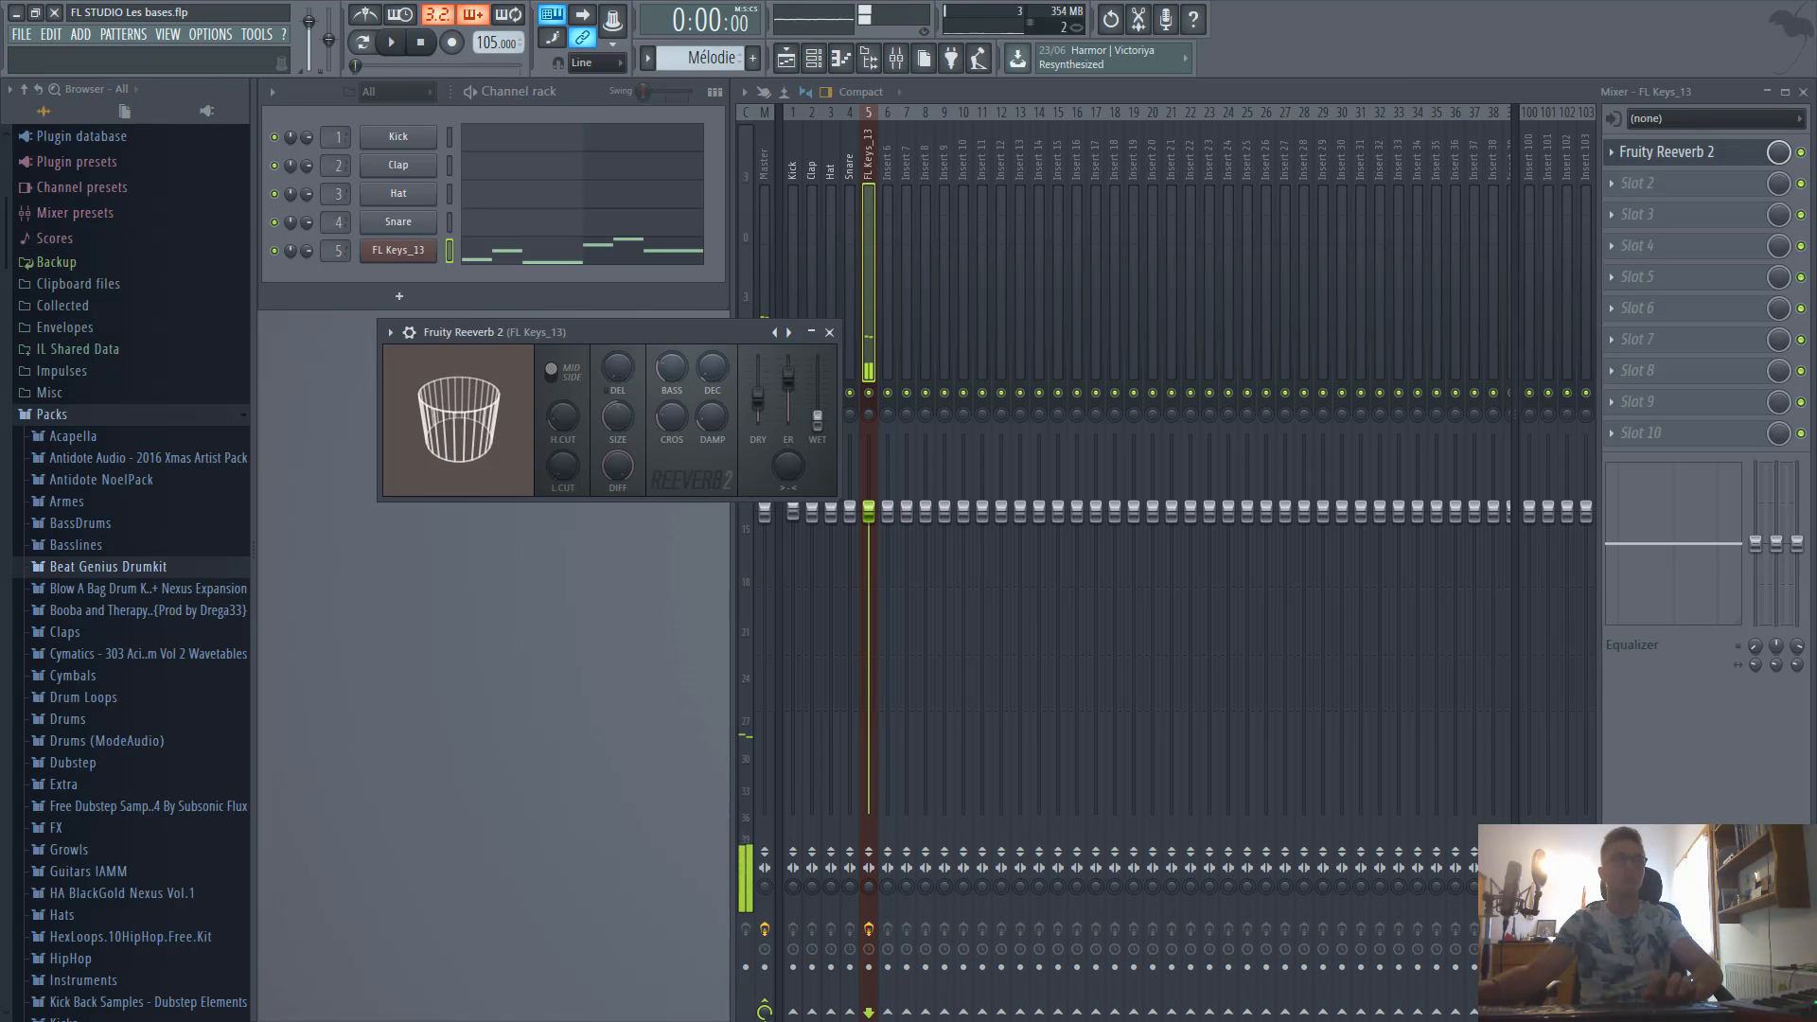
{"action": "left_click_drag", "start_coordinate": [818, 420], "coordinate": [818, 360]}
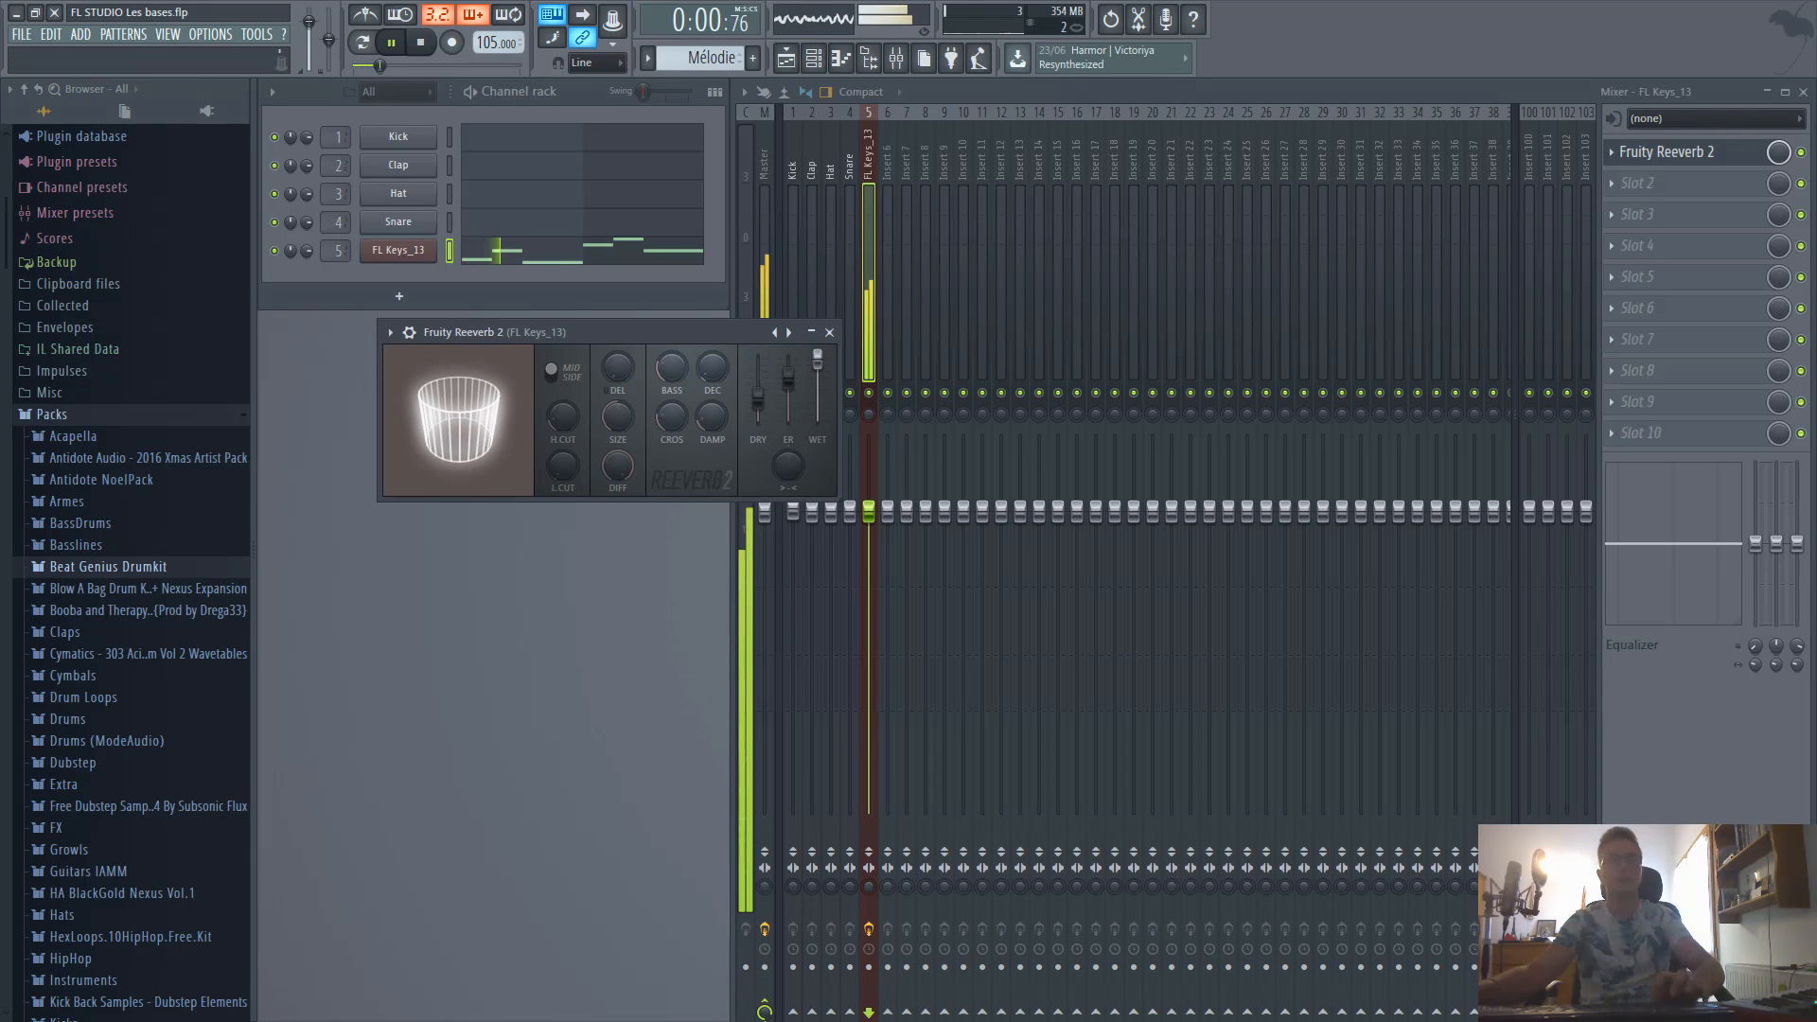
Test the reverb's dry and early reflection levels during playback, leave early reflections at 86%, and close the reverb.
{"action": "left_click_drag", "start_coordinate": [757, 397], "coordinate": [757, 358]}
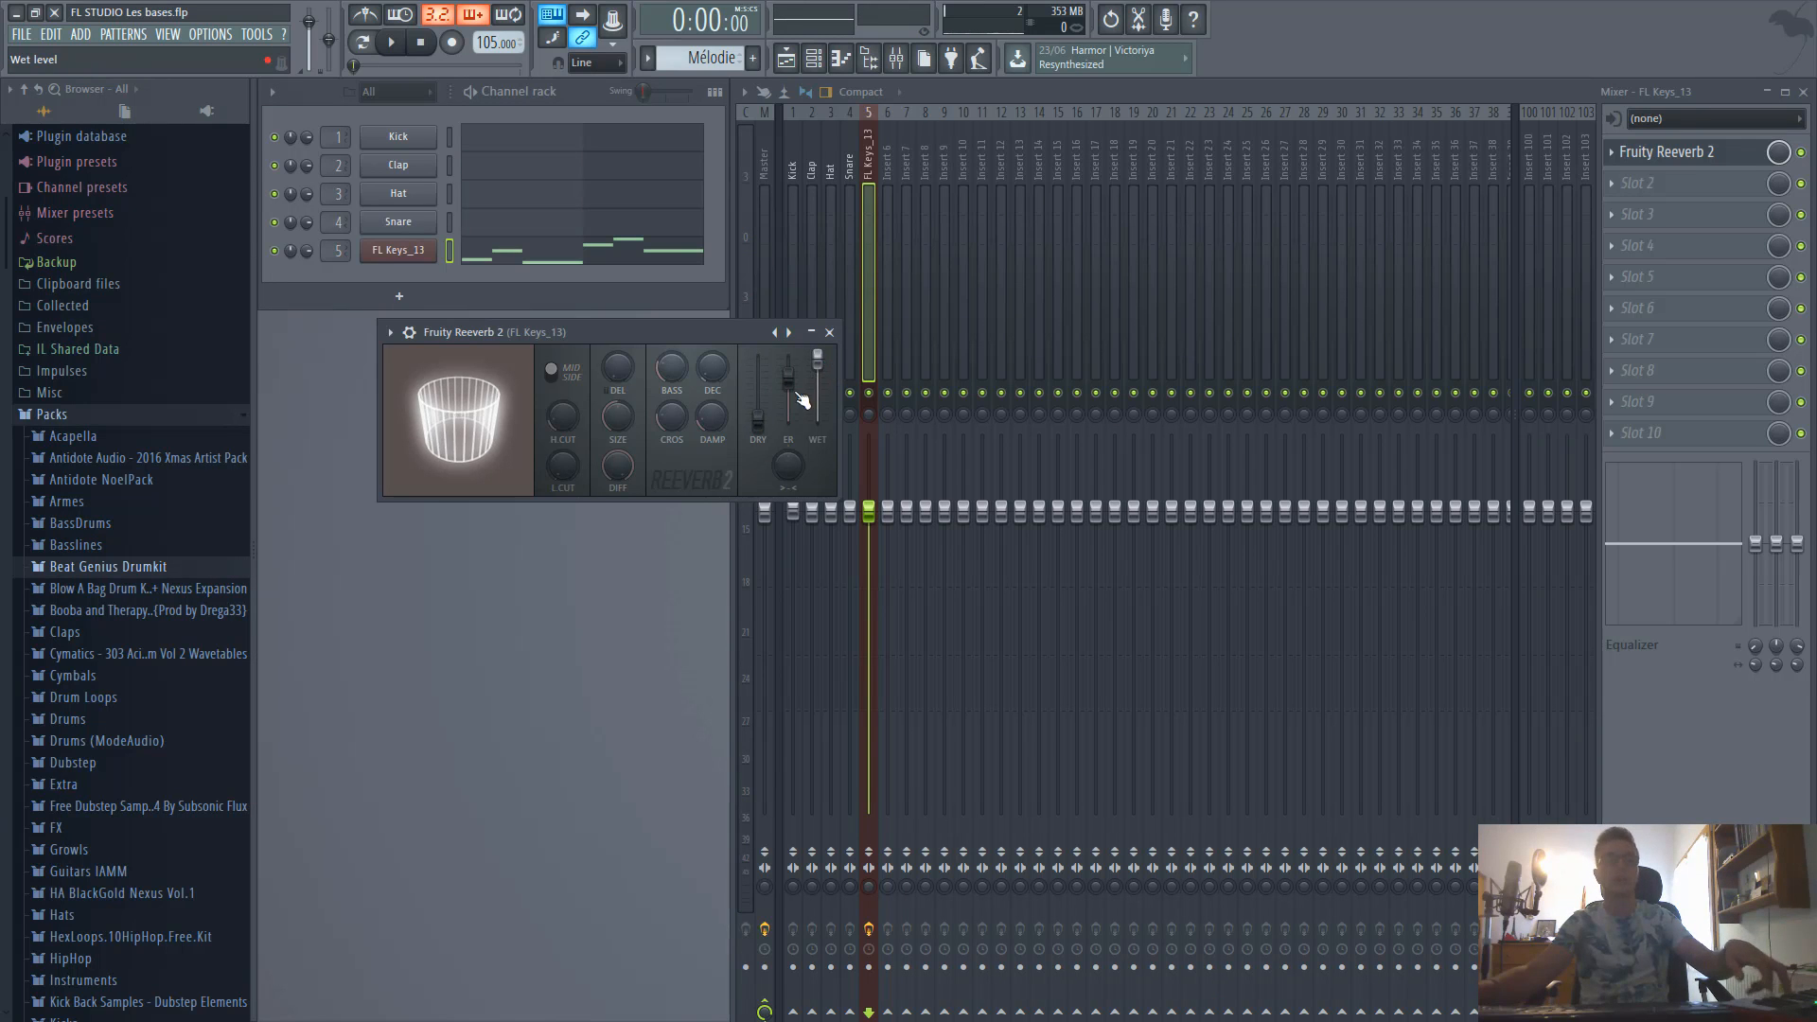
{"action": "mouse_move", "coordinate": [759, 419]}
{"action": "left_mouse_down"}
{"action": "mouse_move", "coordinate": [789, 380]}
{"action": "mouse_move", "coordinate": [788, 417]}
{"action": "left_mouse_up"}
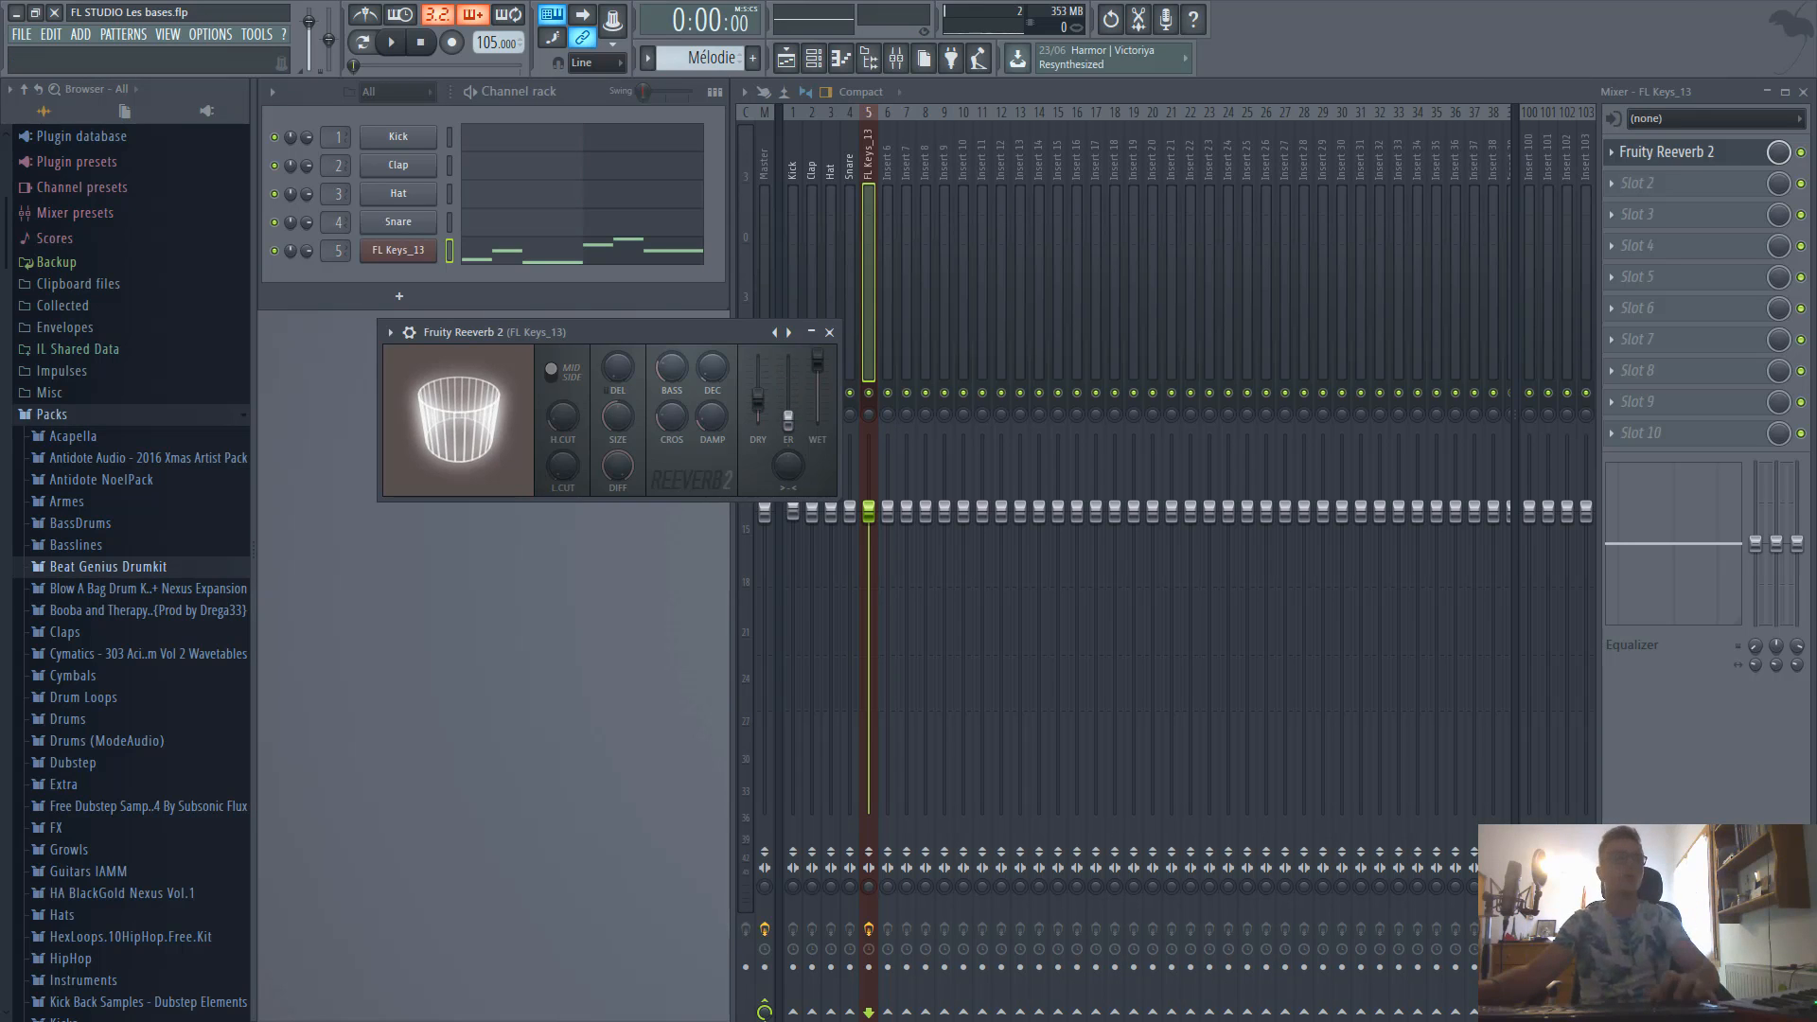
{"action": "key", "text": "space"}
{"action": "left_click_drag", "start_coordinate": [788, 417], "coordinate": [788, 377]}
{"action": "key", "text": "space"}
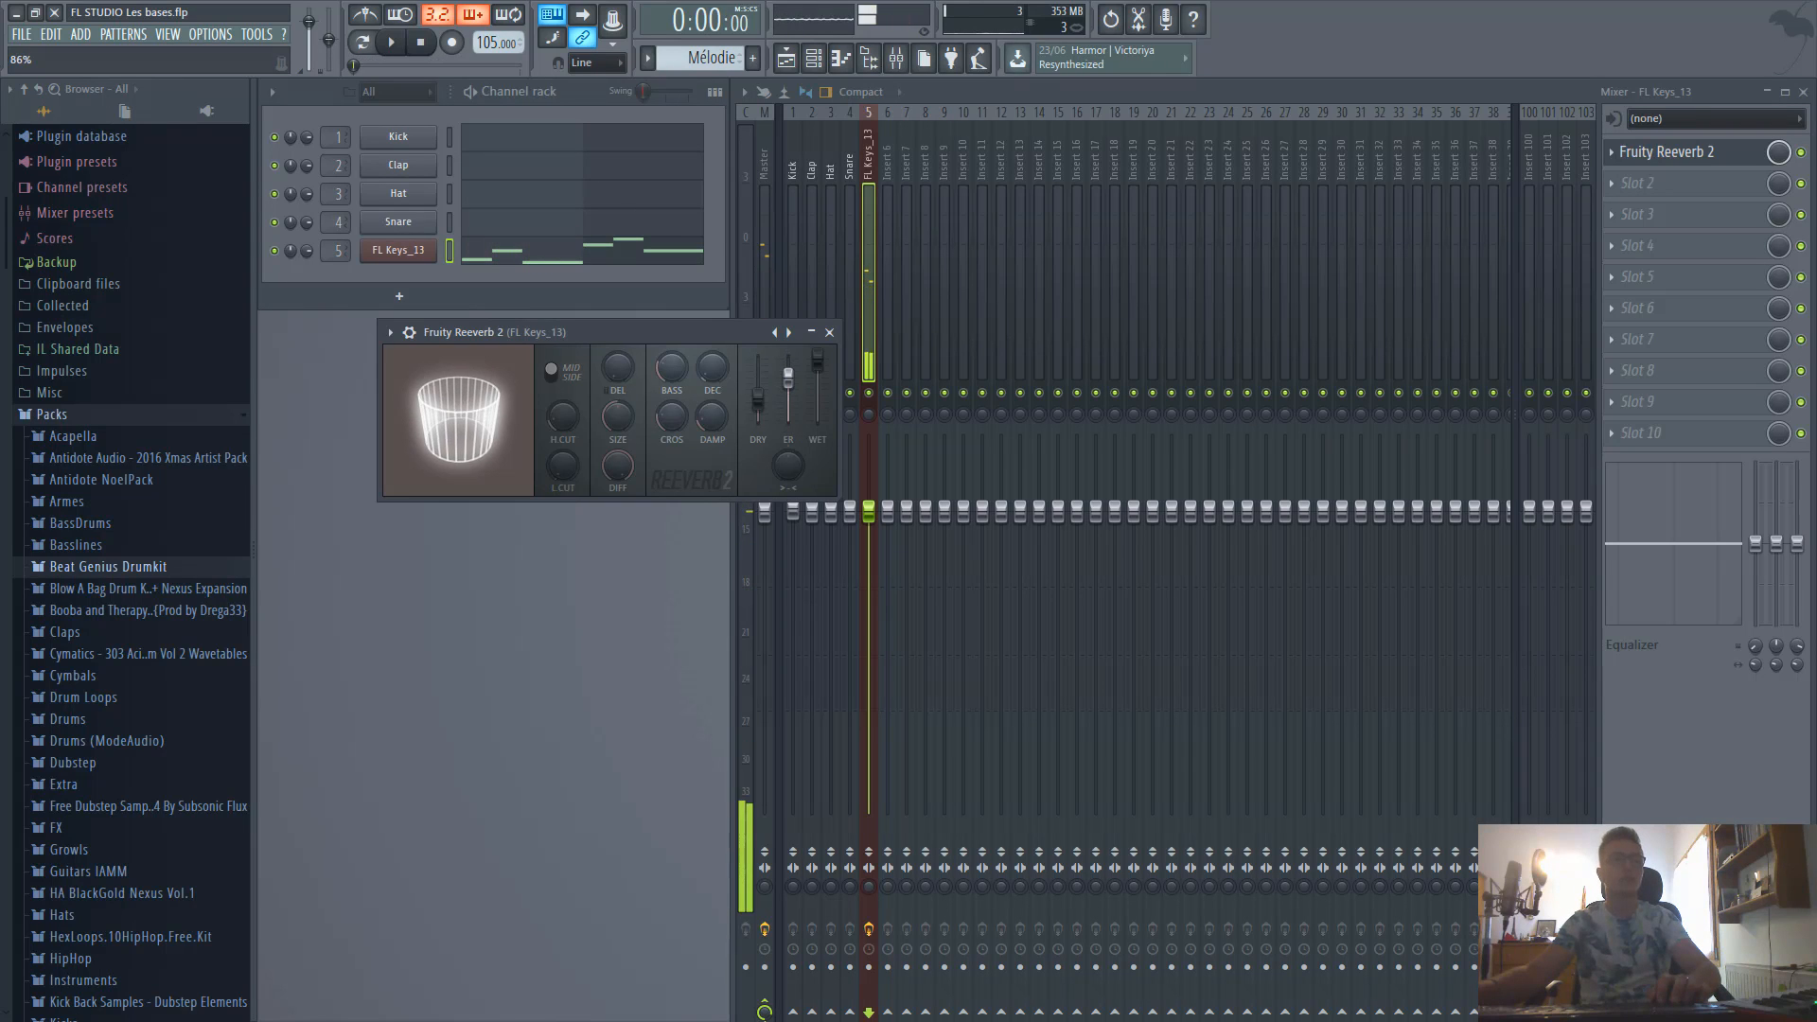
{"action": "left_click", "coordinate": [831, 333]}
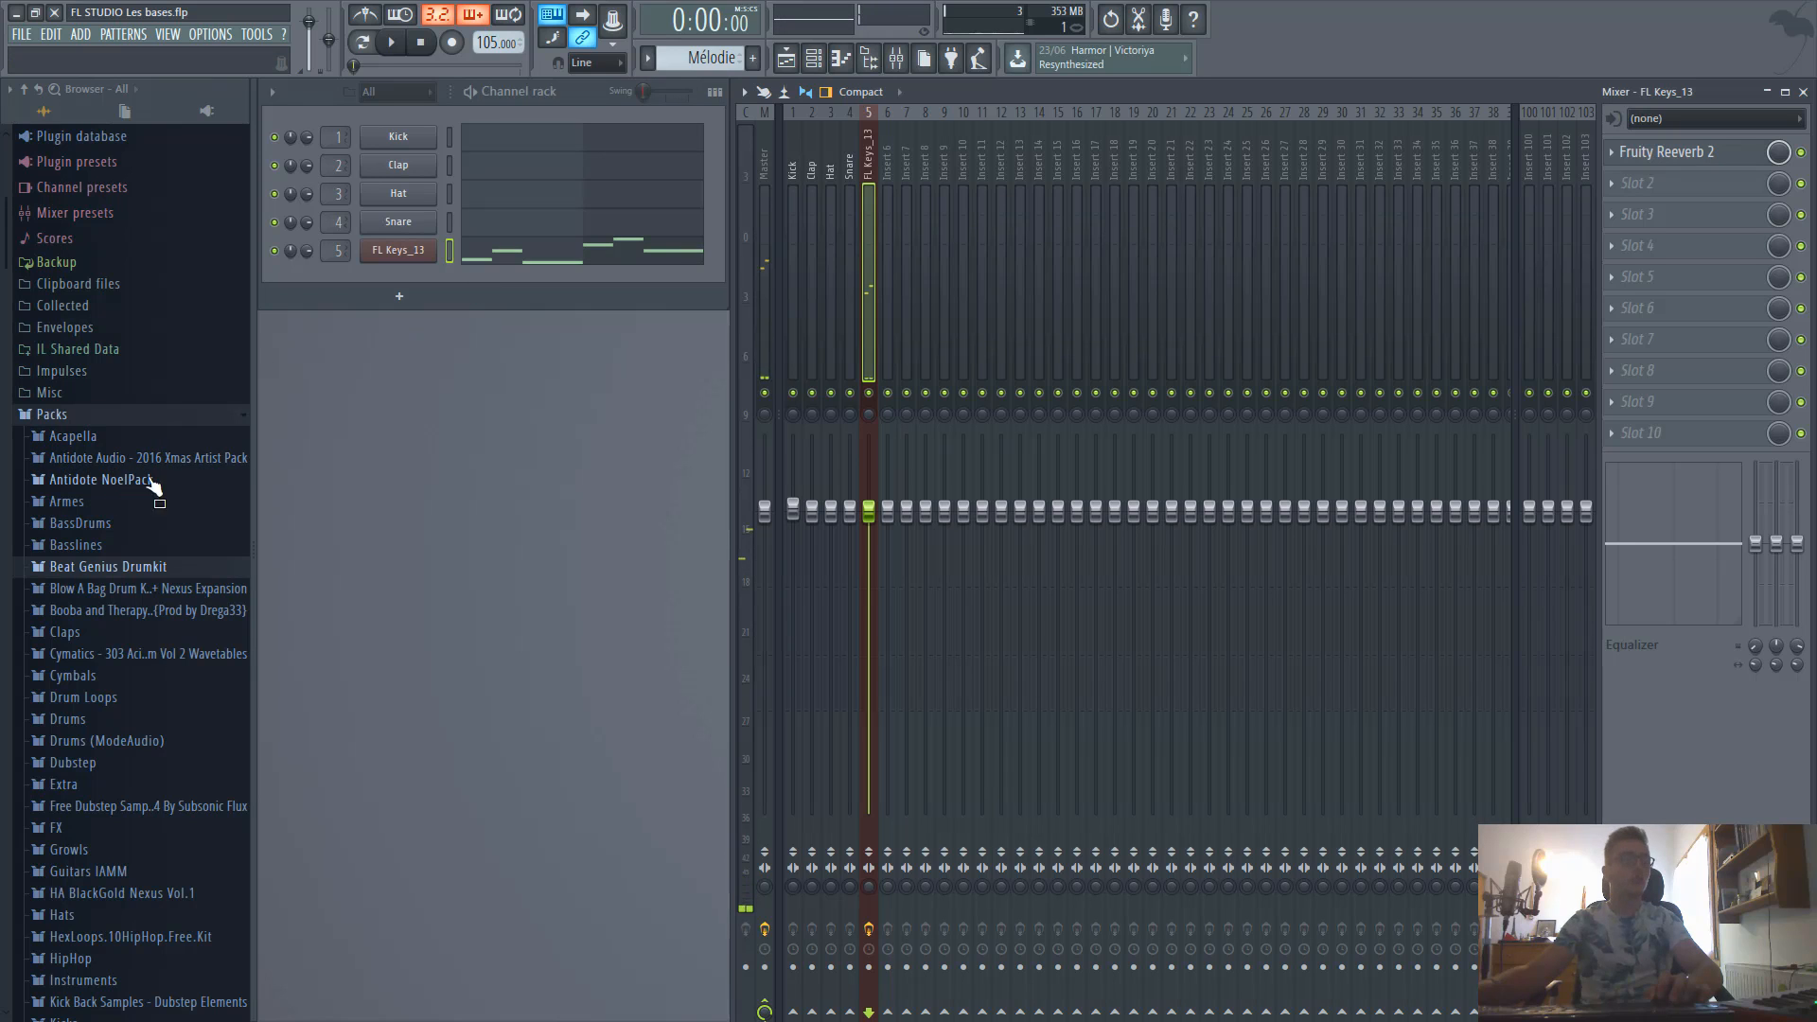
Expand the Kick folder of the Beat Genius Drumkit pack and widen the channel rack to show 32 steps per channel.
{"action": "left_click", "coordinate": [428, 271]}
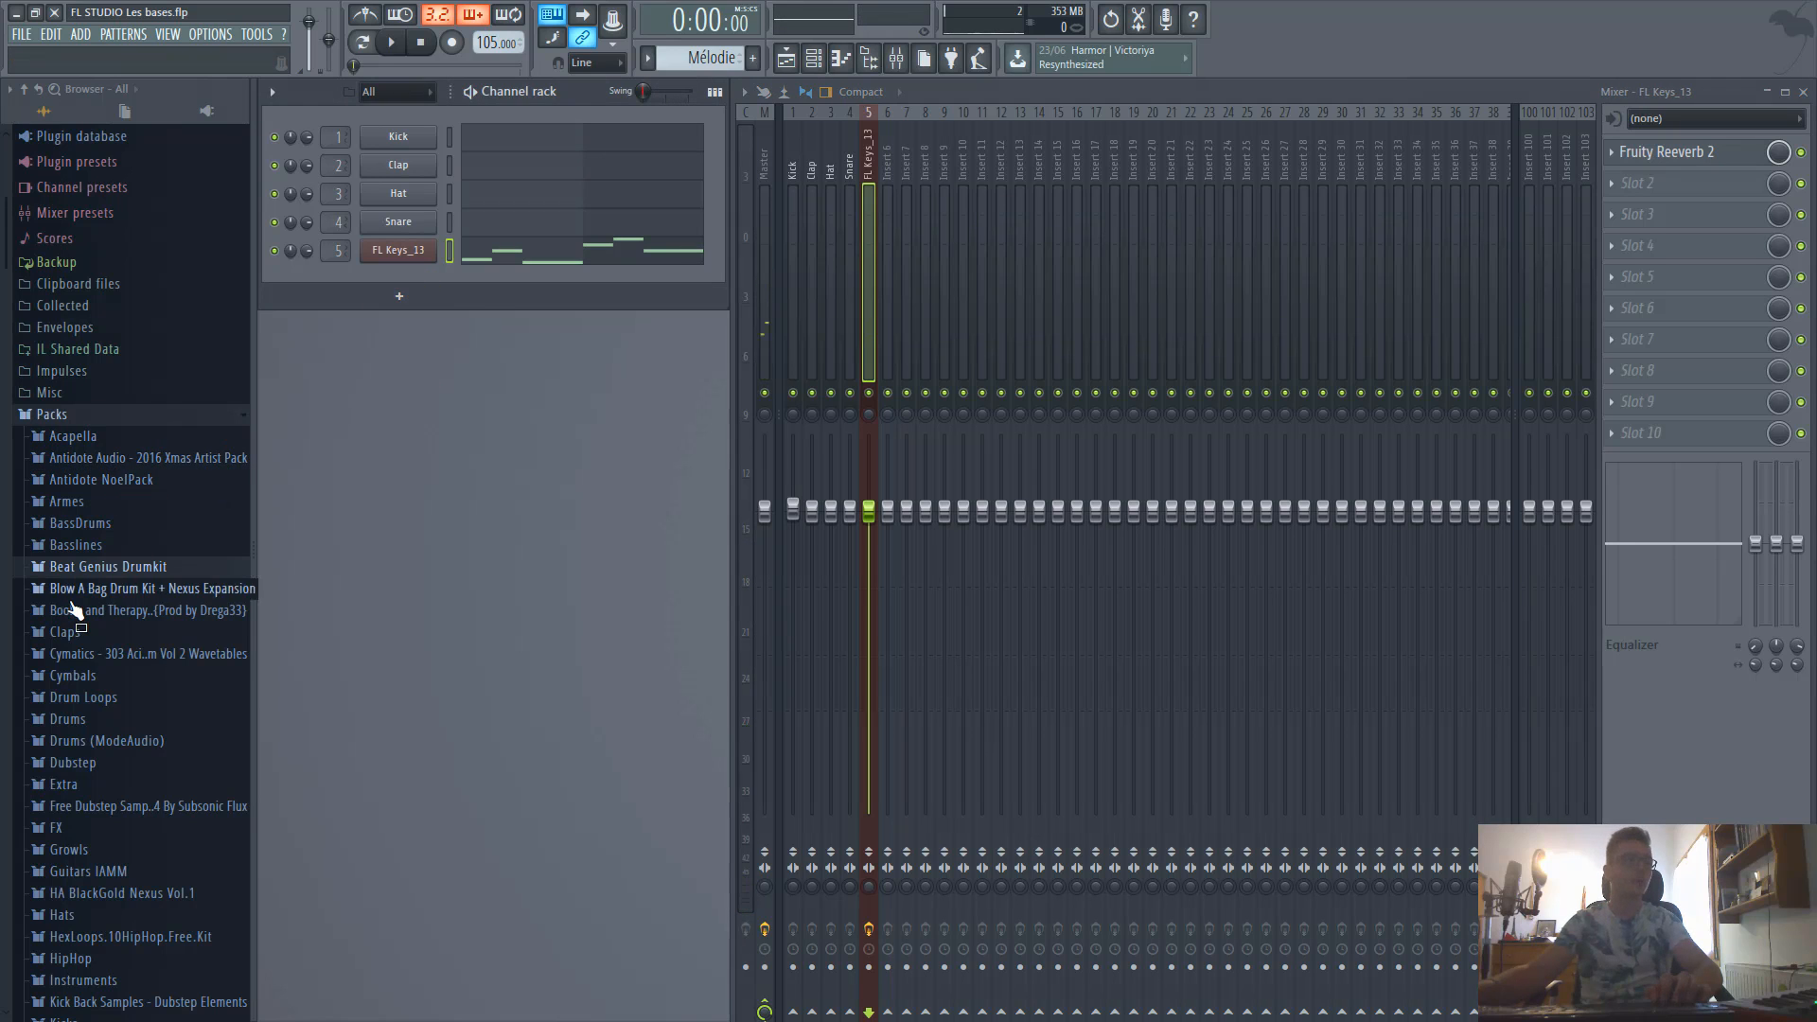
{"action": "left_click", "coordinate": [150, 568]}
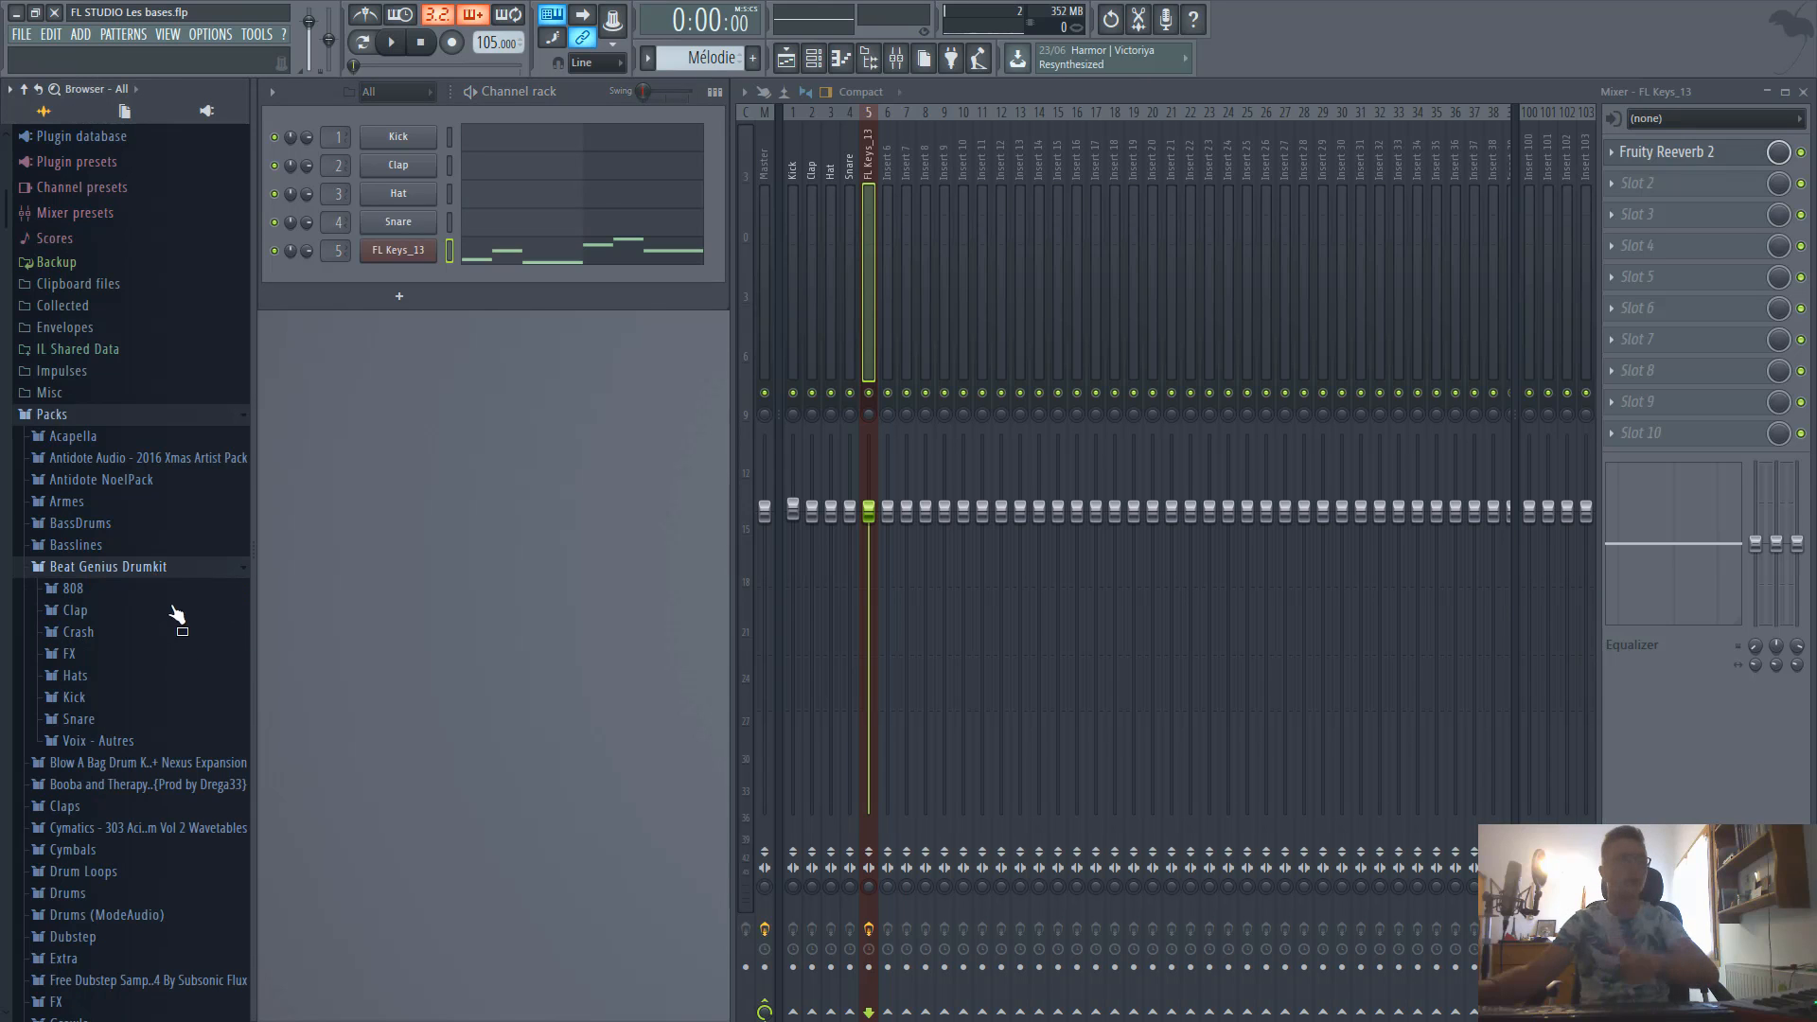
{"action": "left_click", "coordinate": [97, 700]}
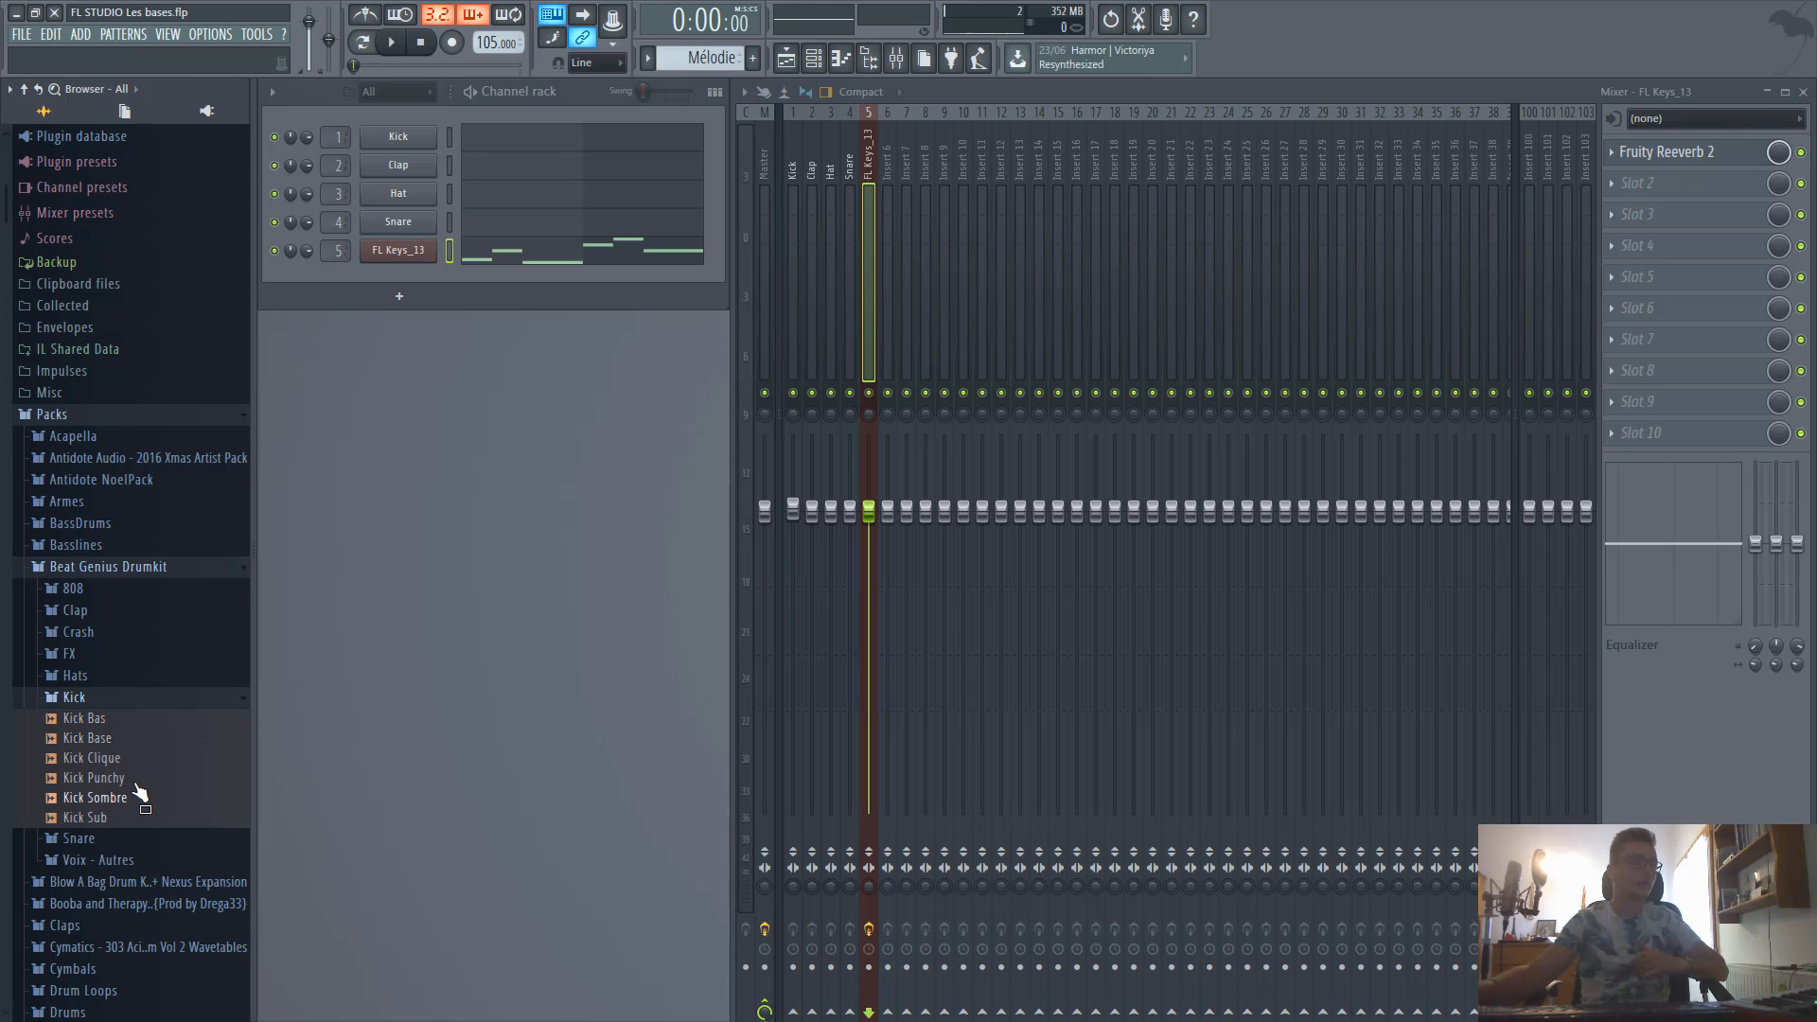
{"action": "left_click", "coordinate": [715, 92]}
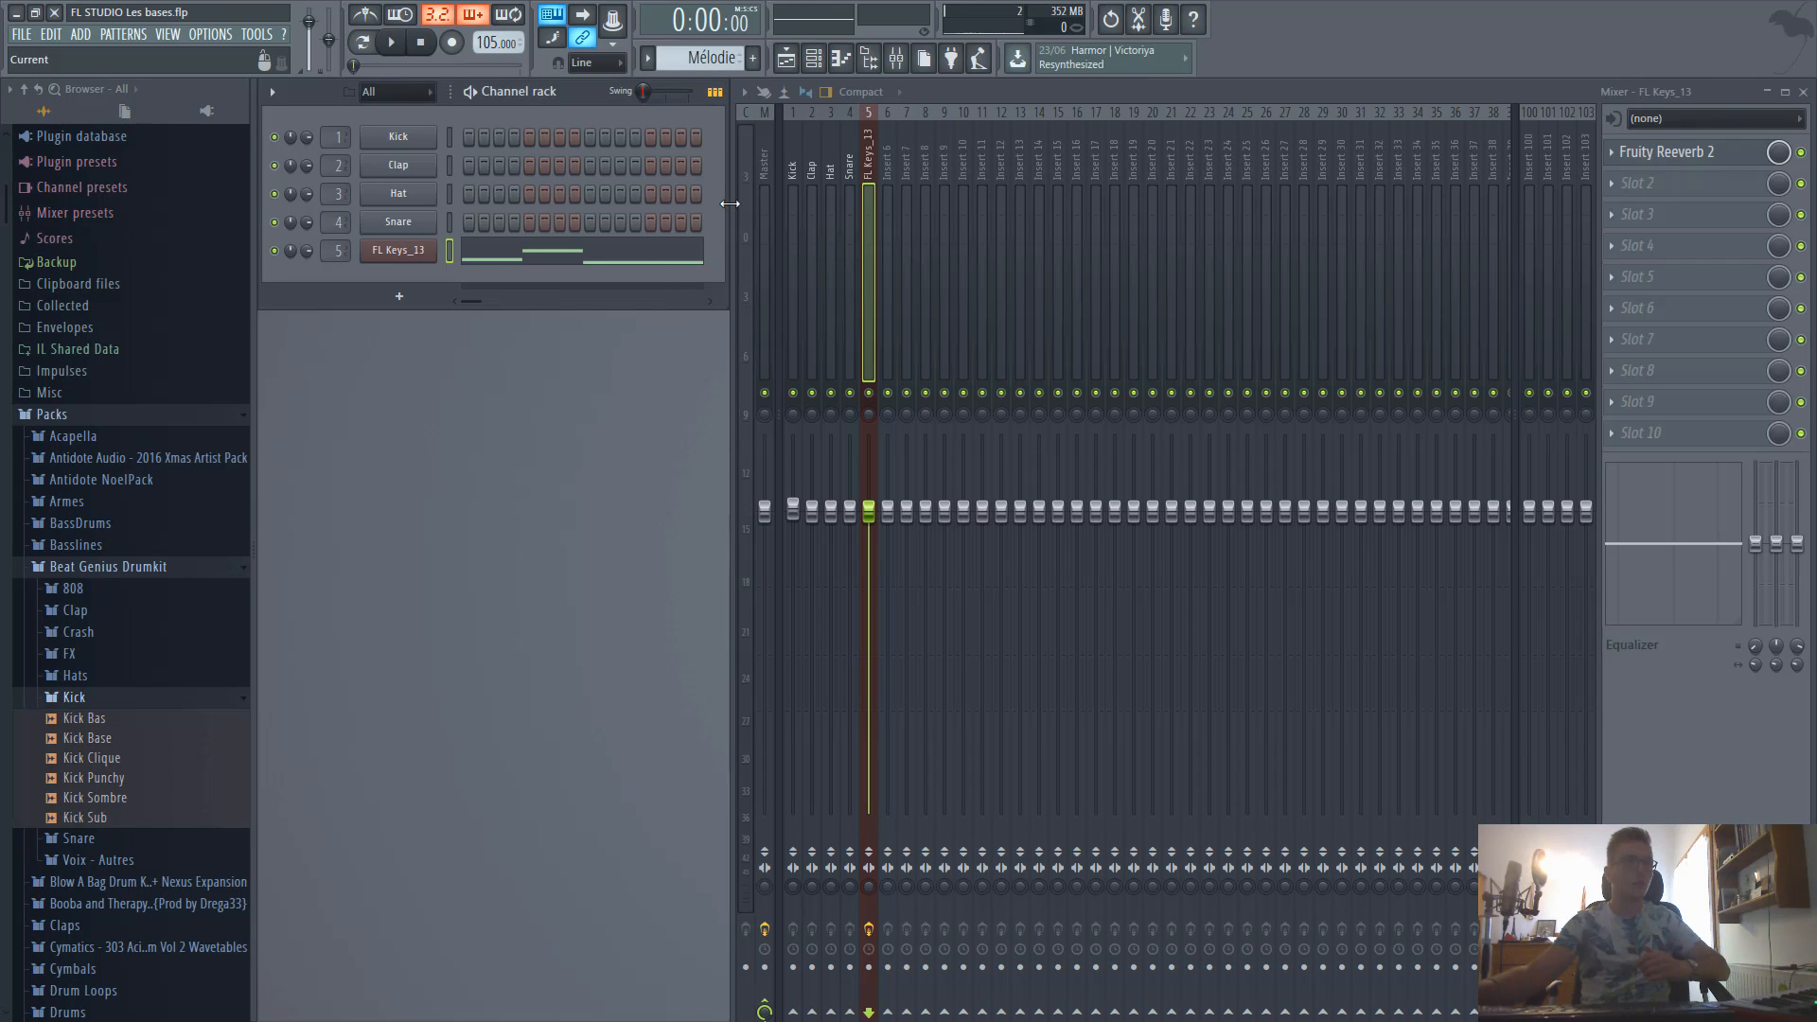
{"action": "left_click_drag", "start_coordinate": [730, 204], "coordinate": [969, 205]}
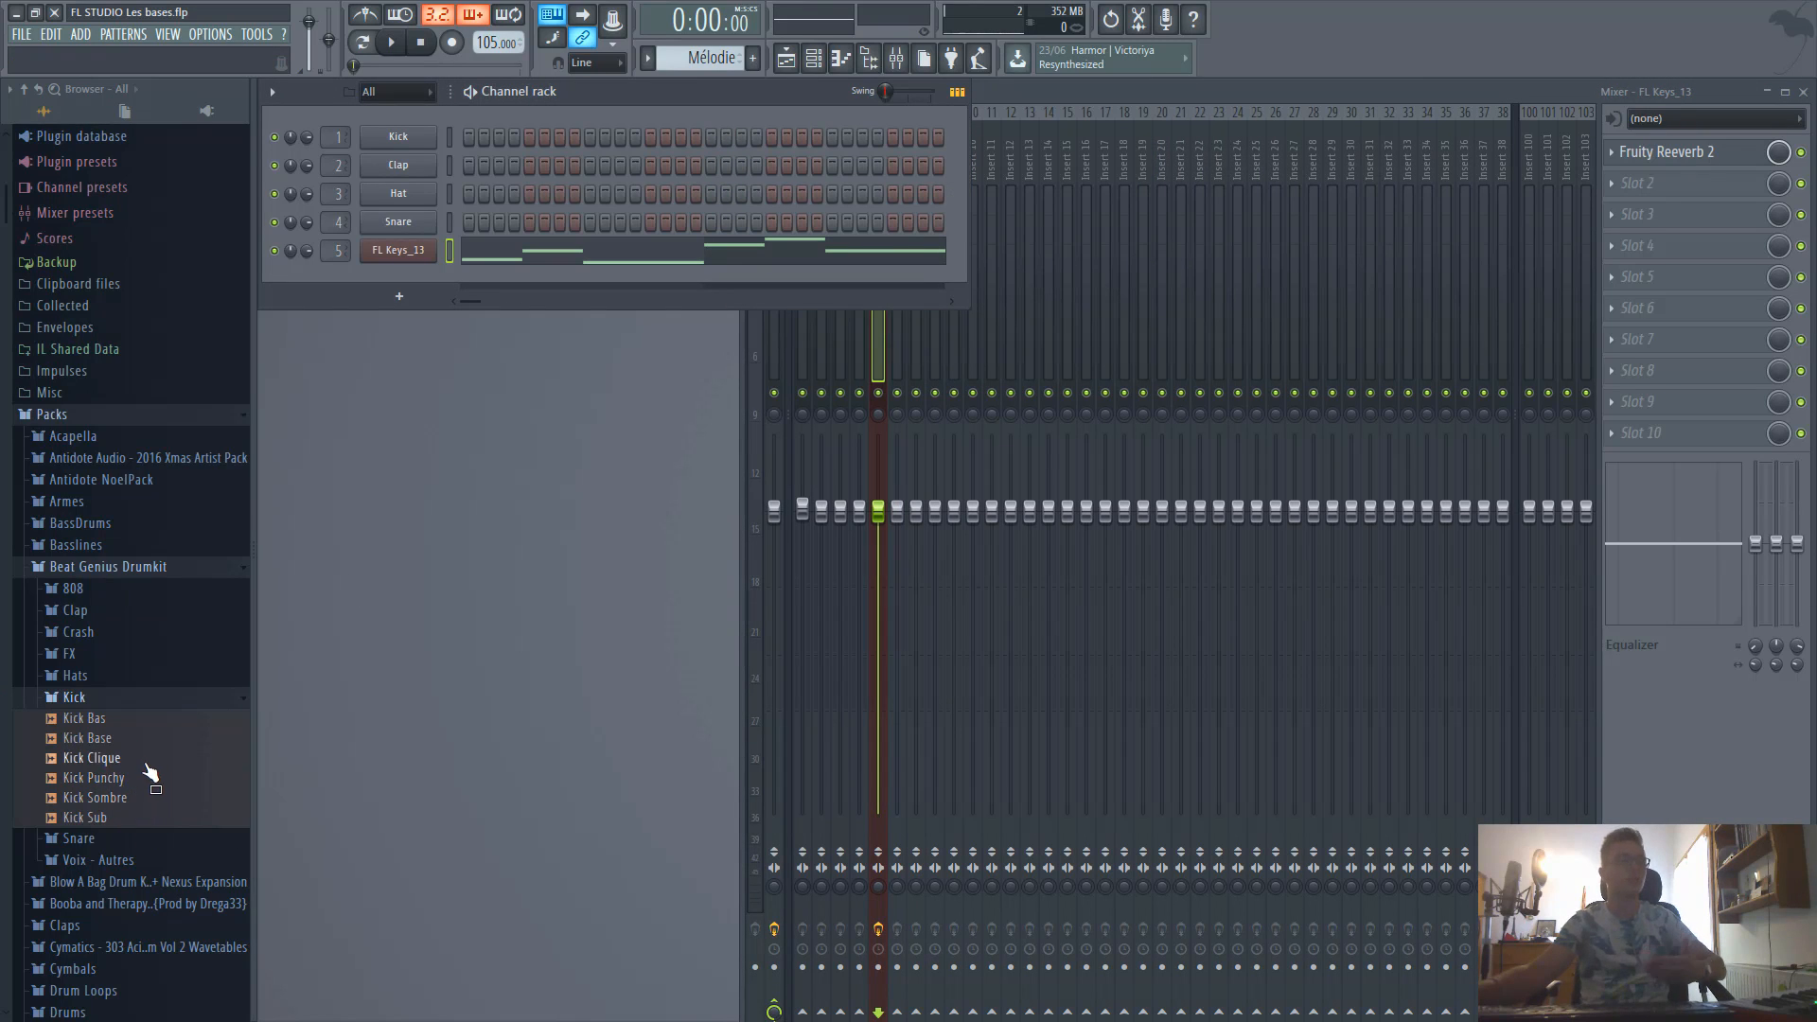
Preview the kick samples and load Kick Clique onto the Kick channel.
{"action": "left_click", "coordinate": [96, 721]}
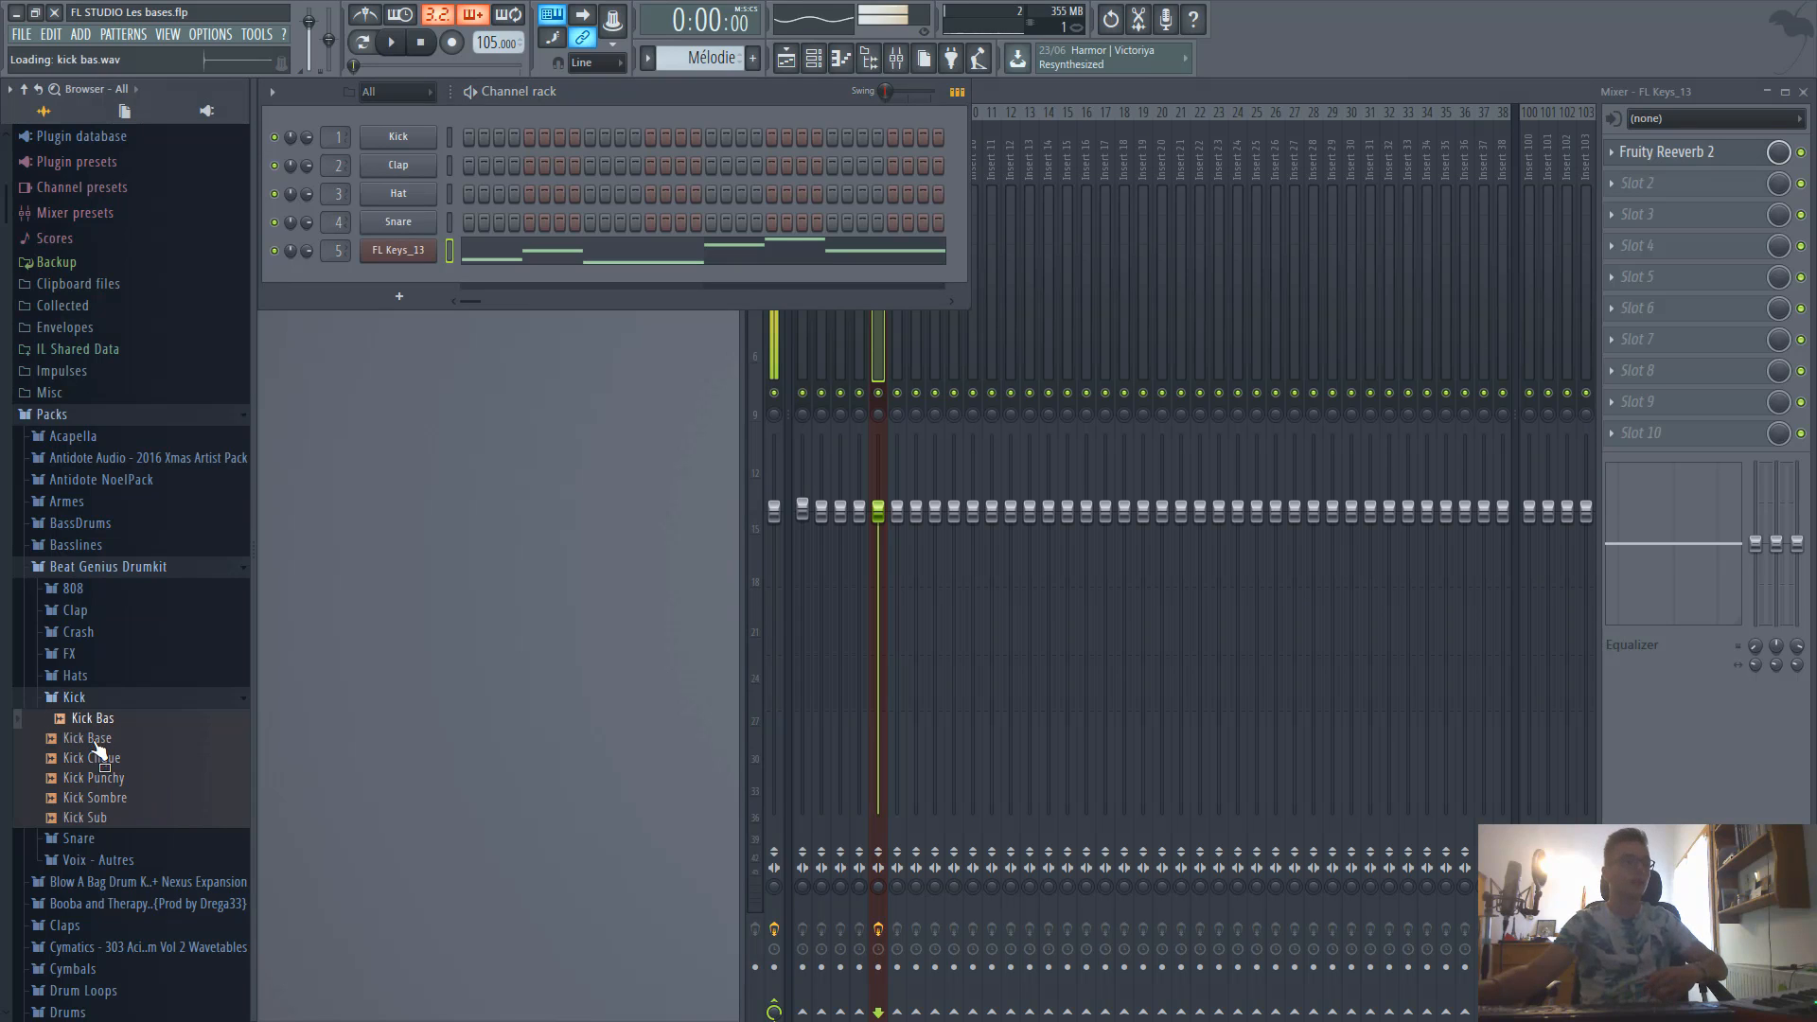
{"action": "left_click", "coordinate": [97, 740]}
{"action": "left_click", "coordinate": [102, 760]}
{"action": "left_click", "coordinate": [106, 779]}
{"action": "left_click", "coordinate": [108, 815]}
{"action": "left_click", "coordinate": [104, 798]}
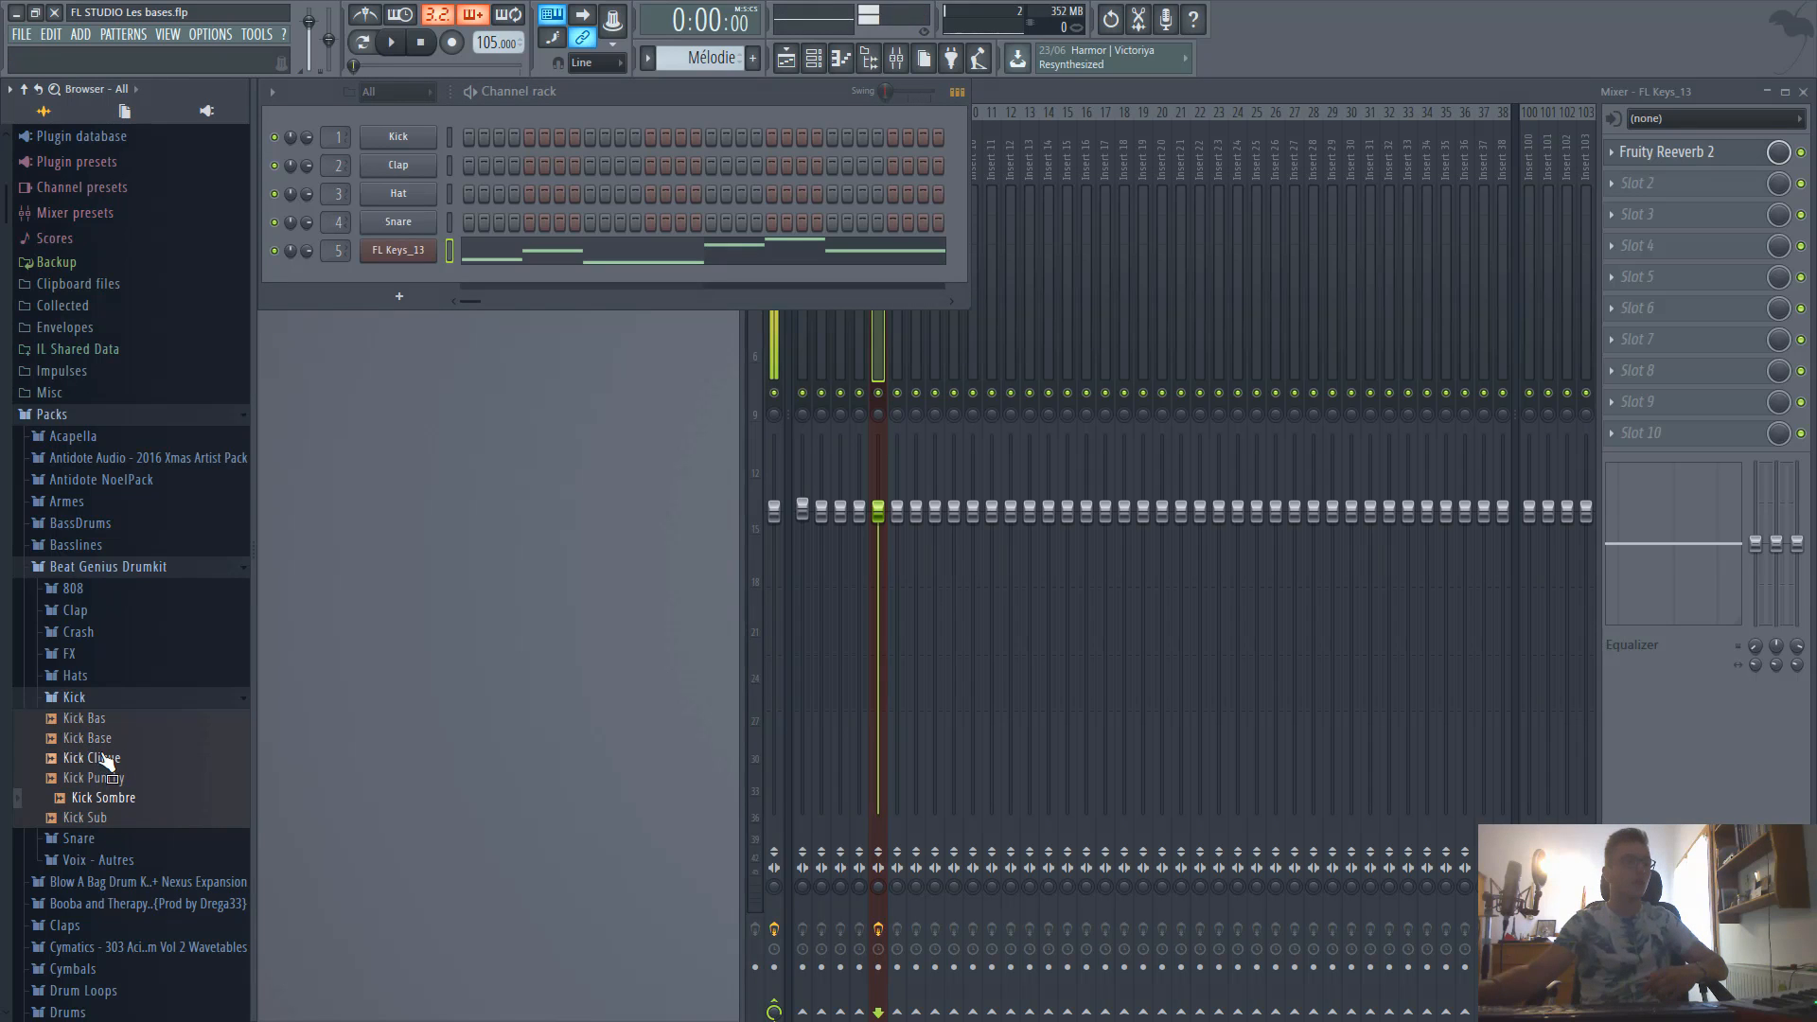
{"action": "left_click", "coordinate": [102, 760]}
{"action": "left_click_drag", "start_coordinate": [117, 778], "coordinate": [389, 143]}
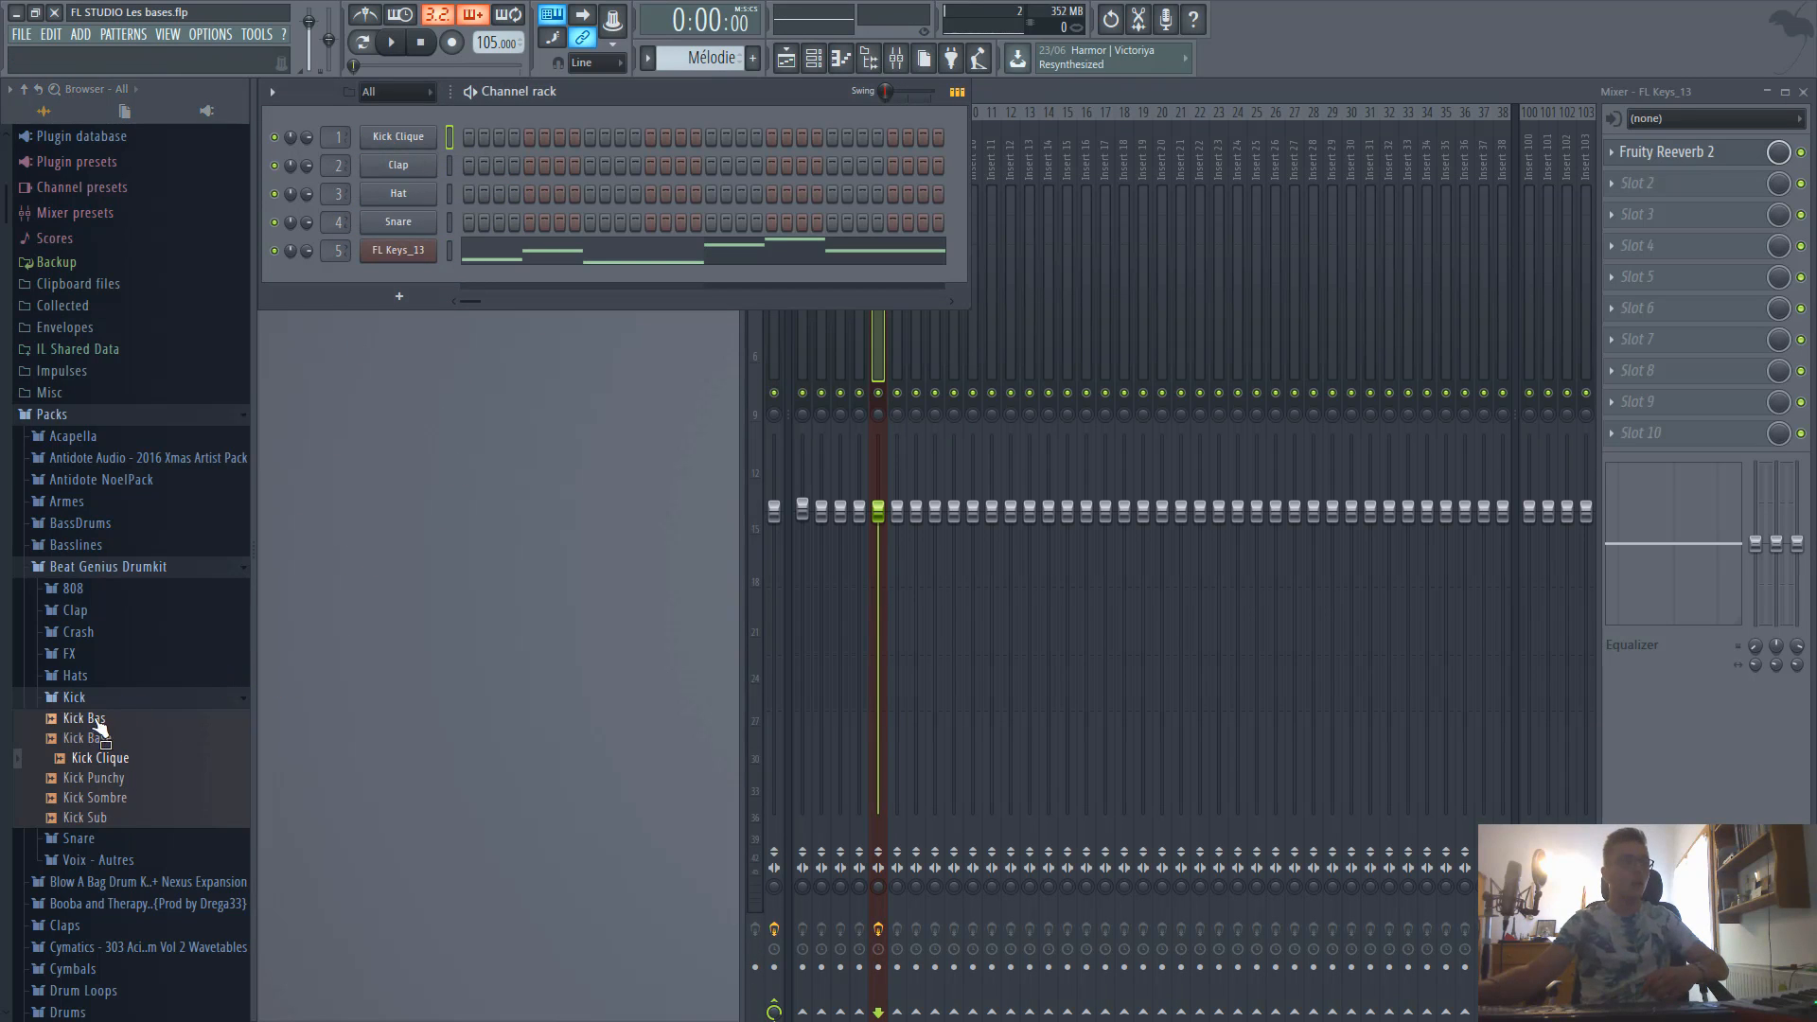
Preview the drumkit's clap samples, load Clap Clean onto the Clap channel, and collapse the Clap folder.
{"action": "left_click", "coordinate": [135, 698]}
{"action": "left_click", "coordinate": [97, 612]}
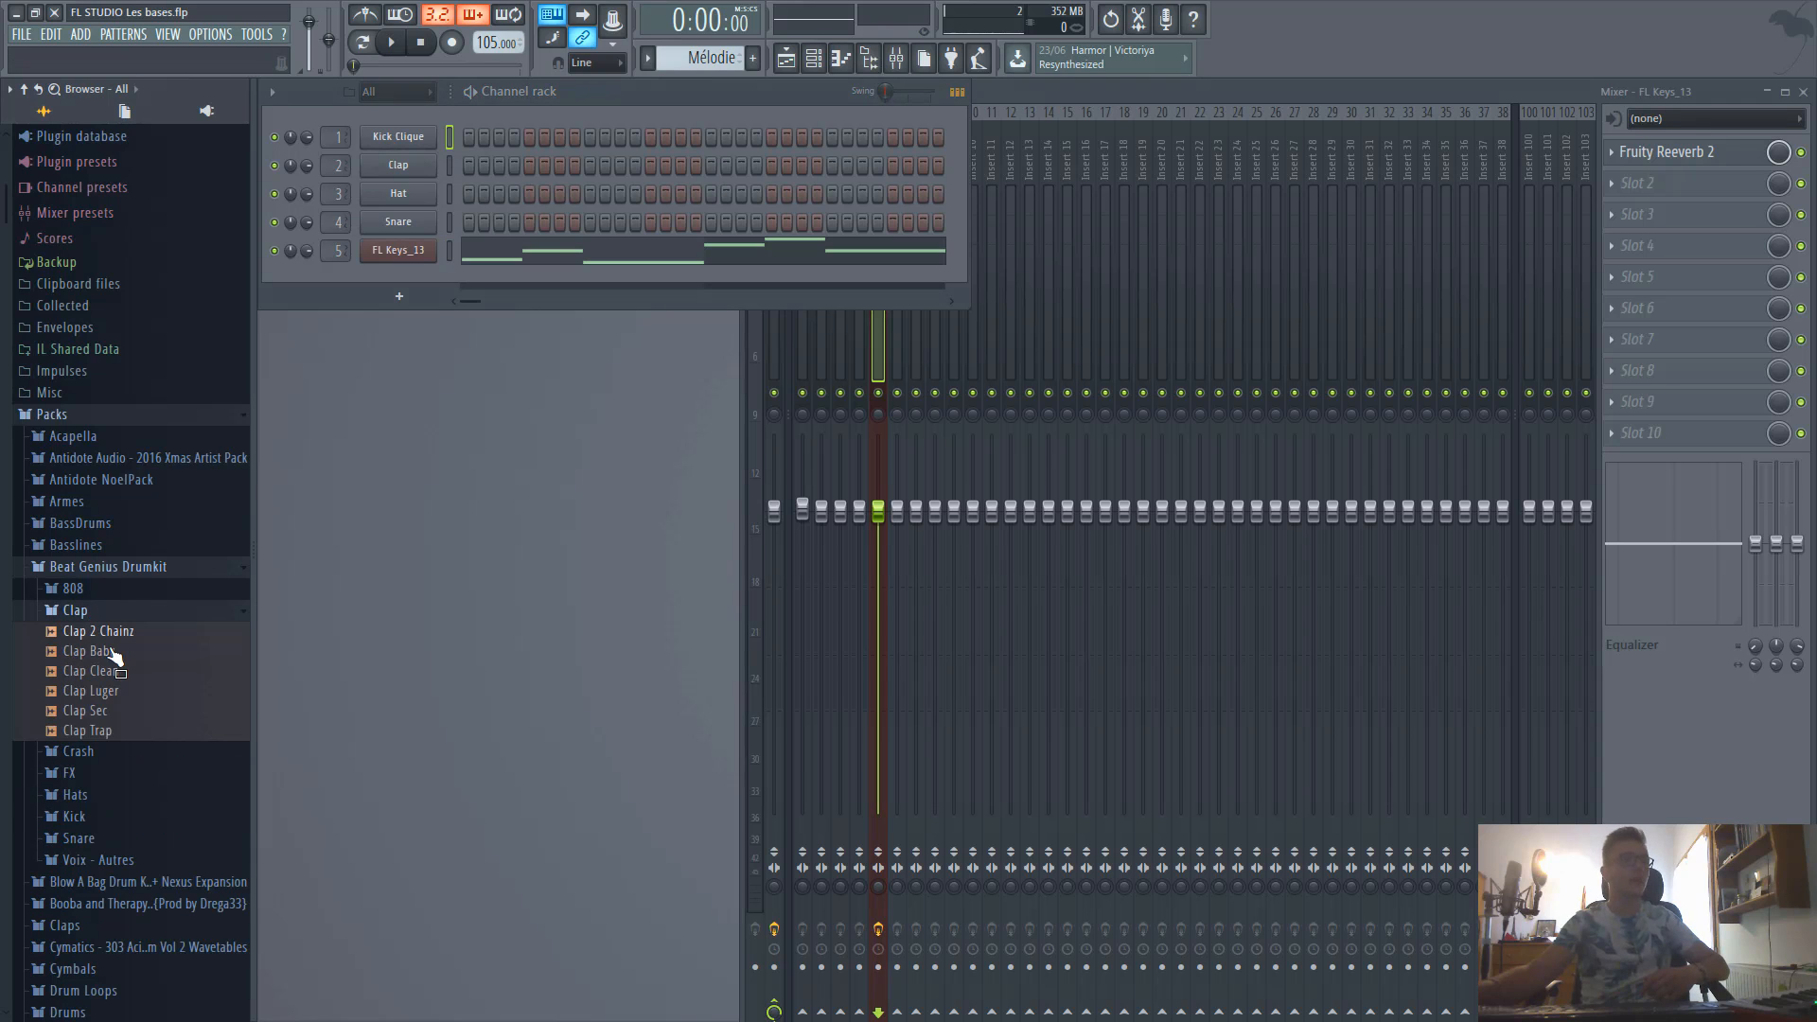
{"action": "left_click_drag", "start_coordinate": [102, 653], "coordinate": [398, 167]}
{"action": "left_click", "coordinate": [98, 673]}
{"action": "left_click", "coordinate": [110, 633]}
{"action": "left_click", "coordinate": [201, 612]}
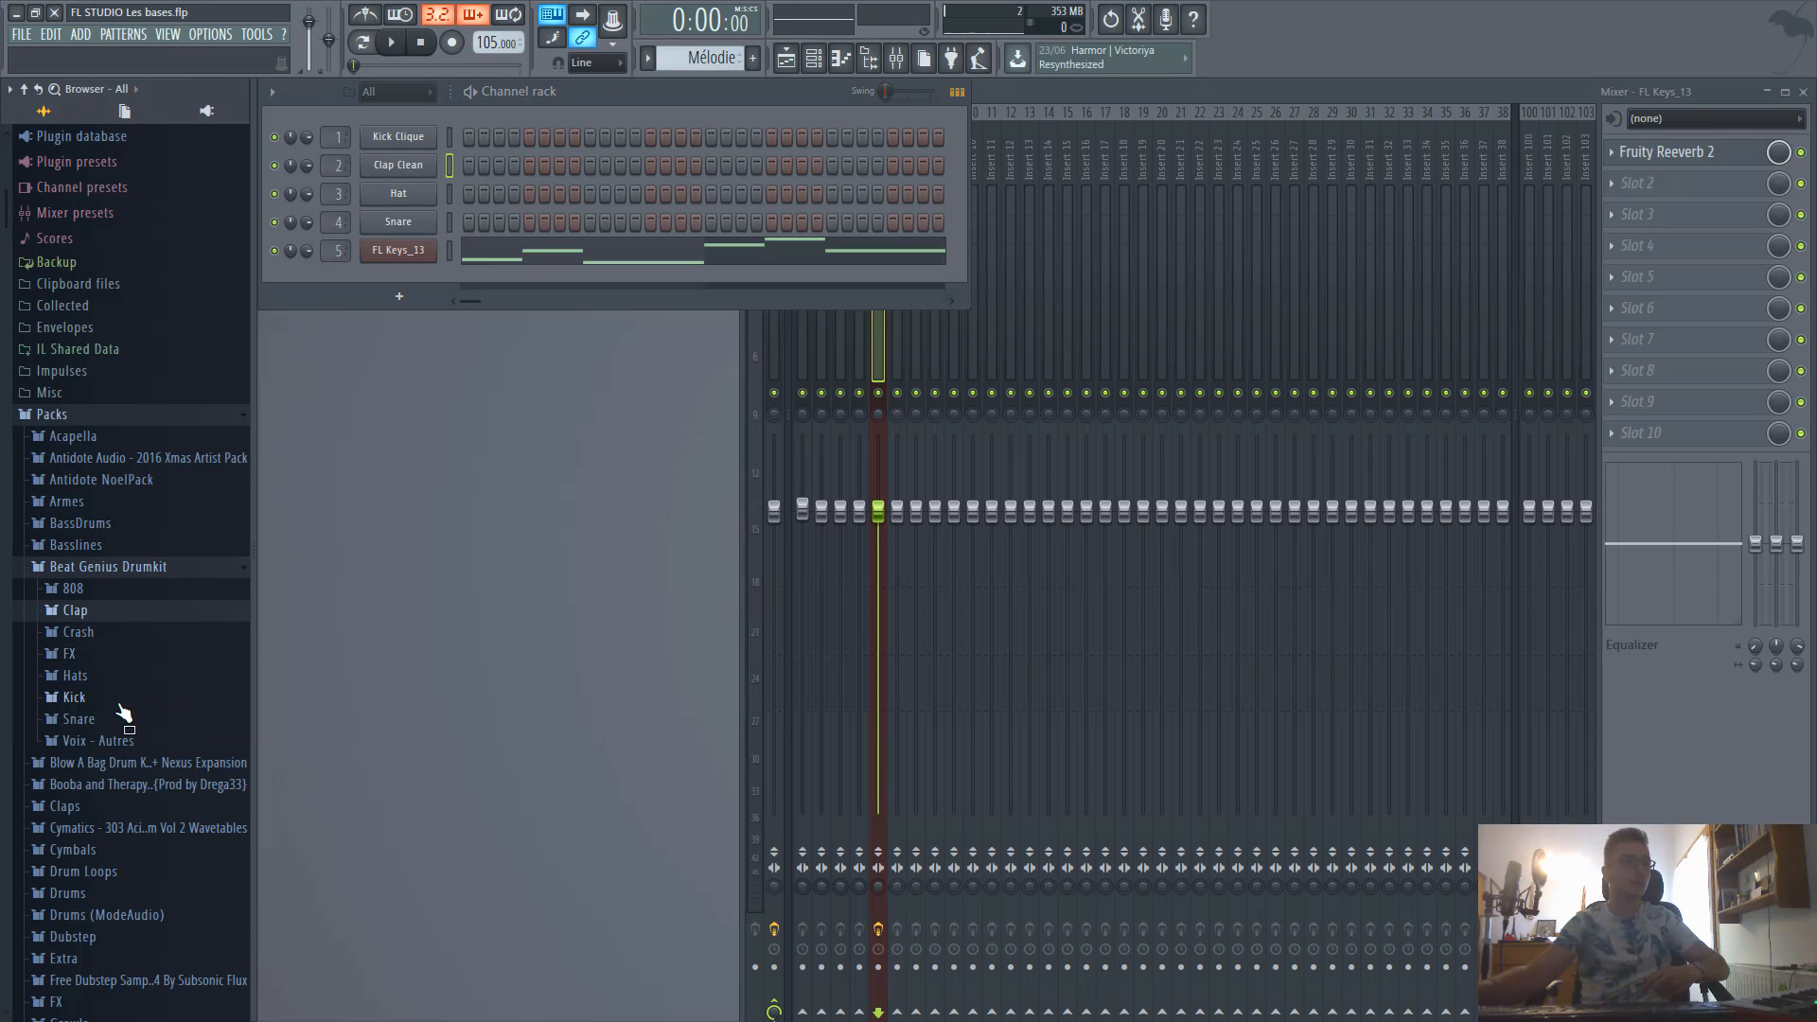
Preview the drumkit's snare samples and load Snare Young Thug onto the Snare channel.
{"action": "left_click", "coordinate": [115, 725]}
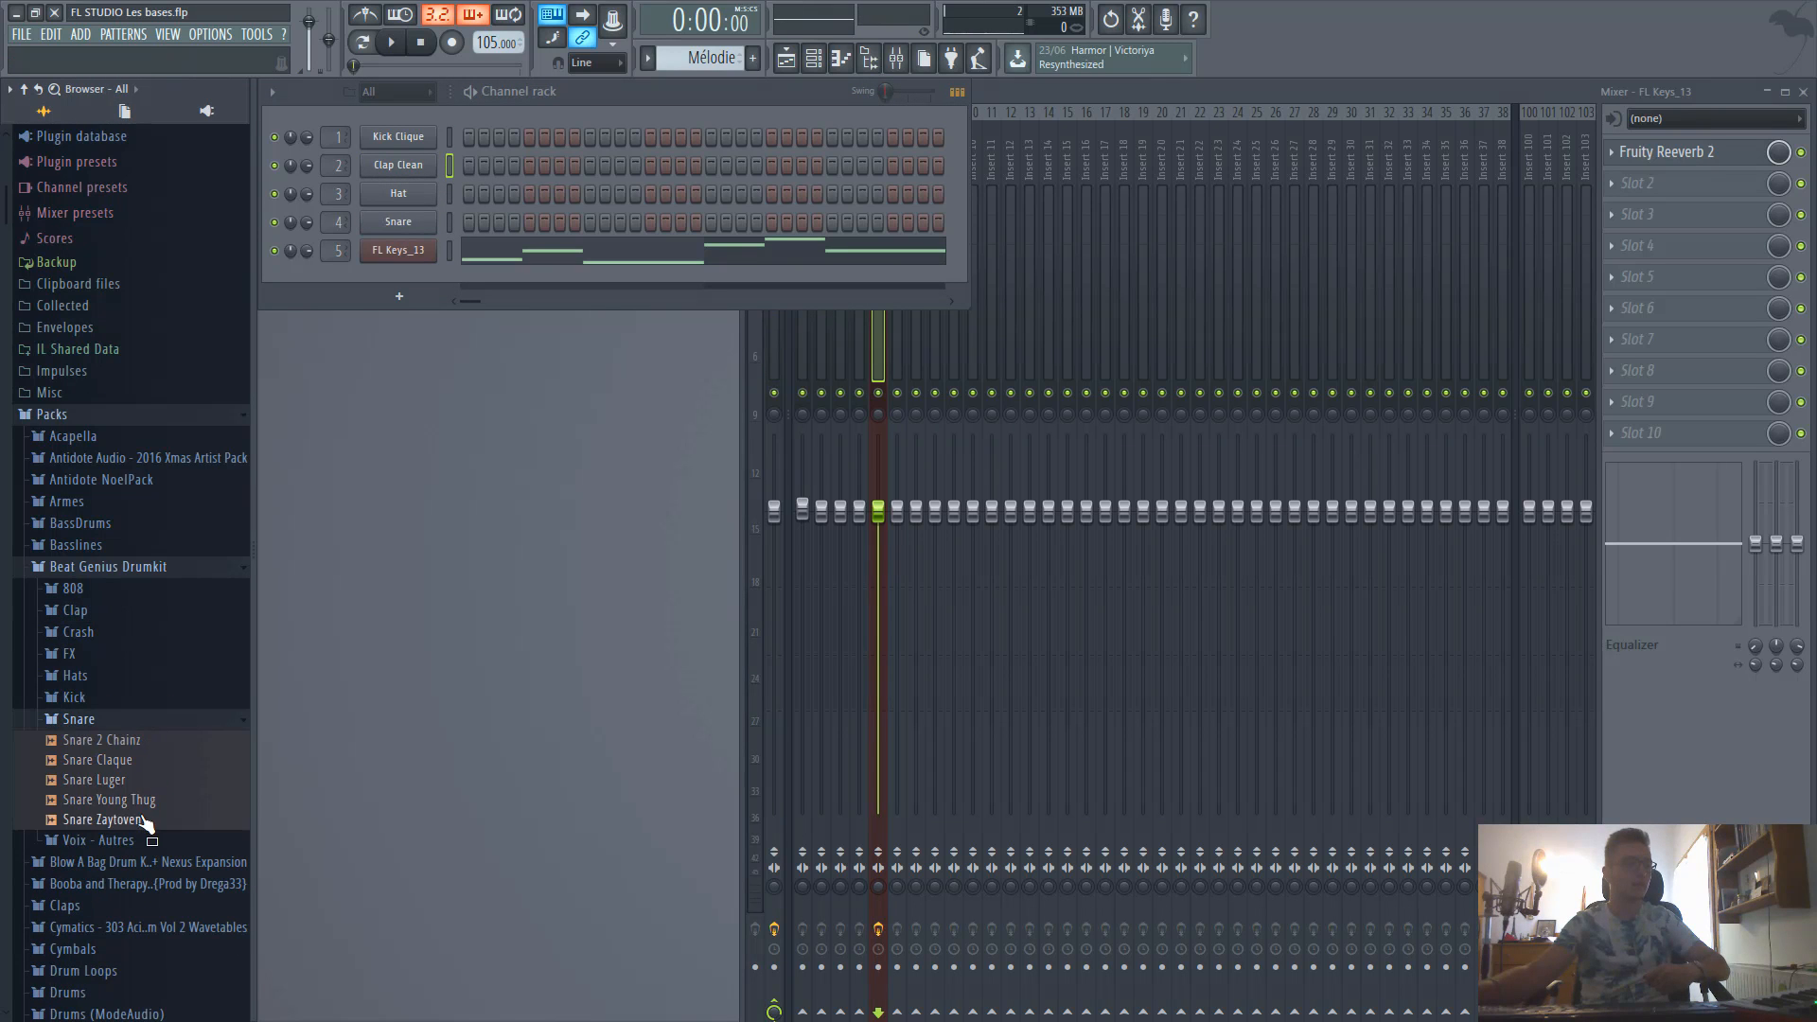
{"action": "left_click", "coordinate": [142, 800]}
{"action": "left_click", "coordinate": [121, 779]}
{"action": "left_click", "coordinate": [121, 762]}
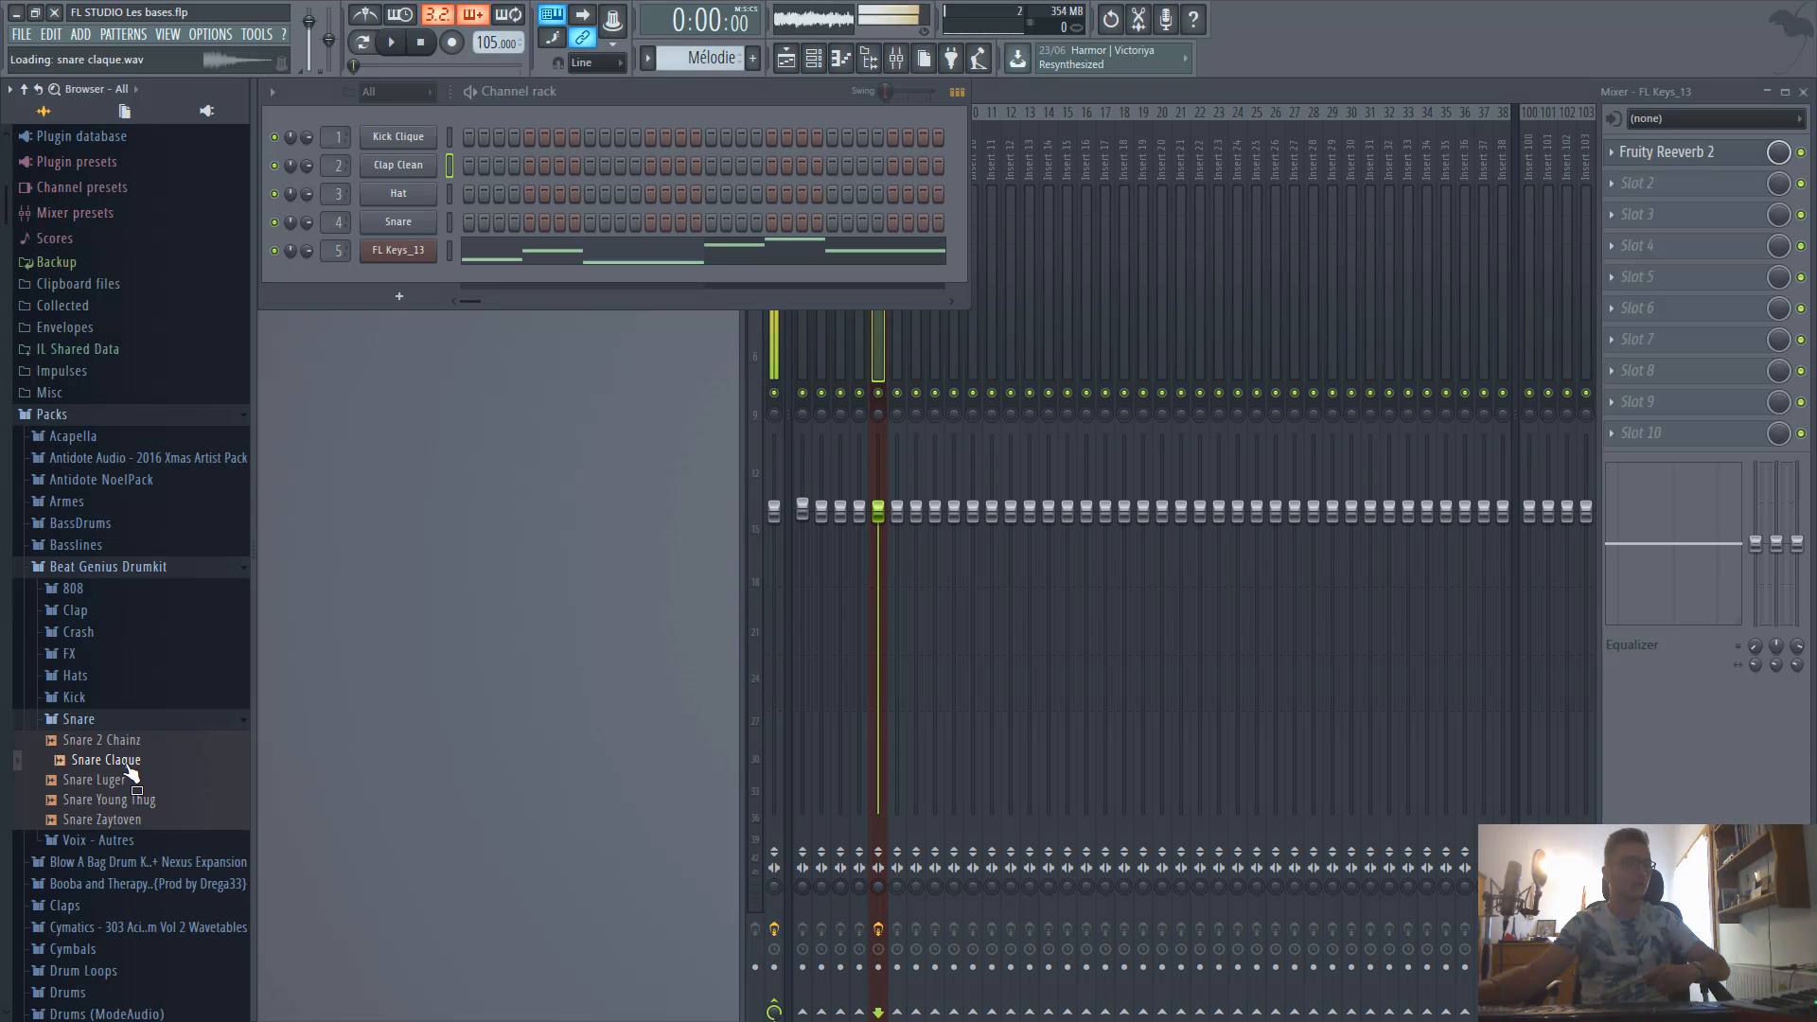
{"action": "left_click_drag", "start_coordinate": [135, 796], "coordinate": [409, 225]}
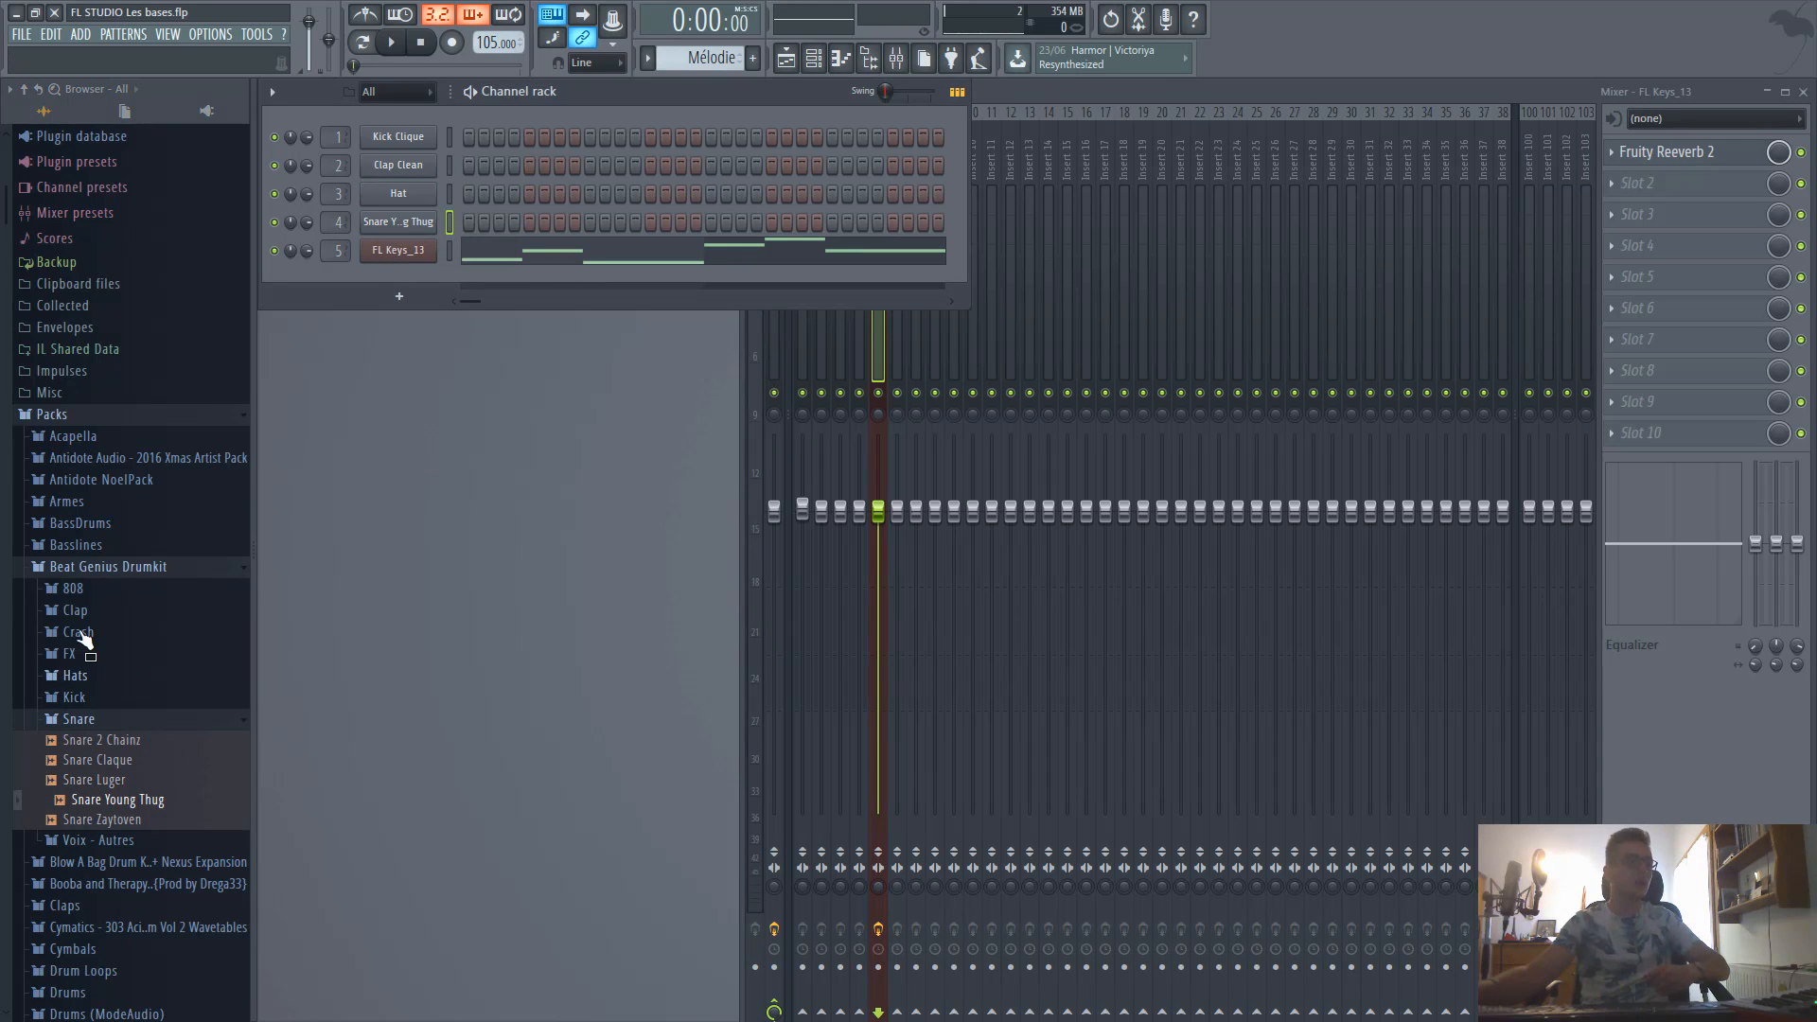
Preview the drumkit's hi-hat samples and load Hihat Lo-Fi onto the Hat channel.
{"action": "left_click", "coordinate": [121, 678]}
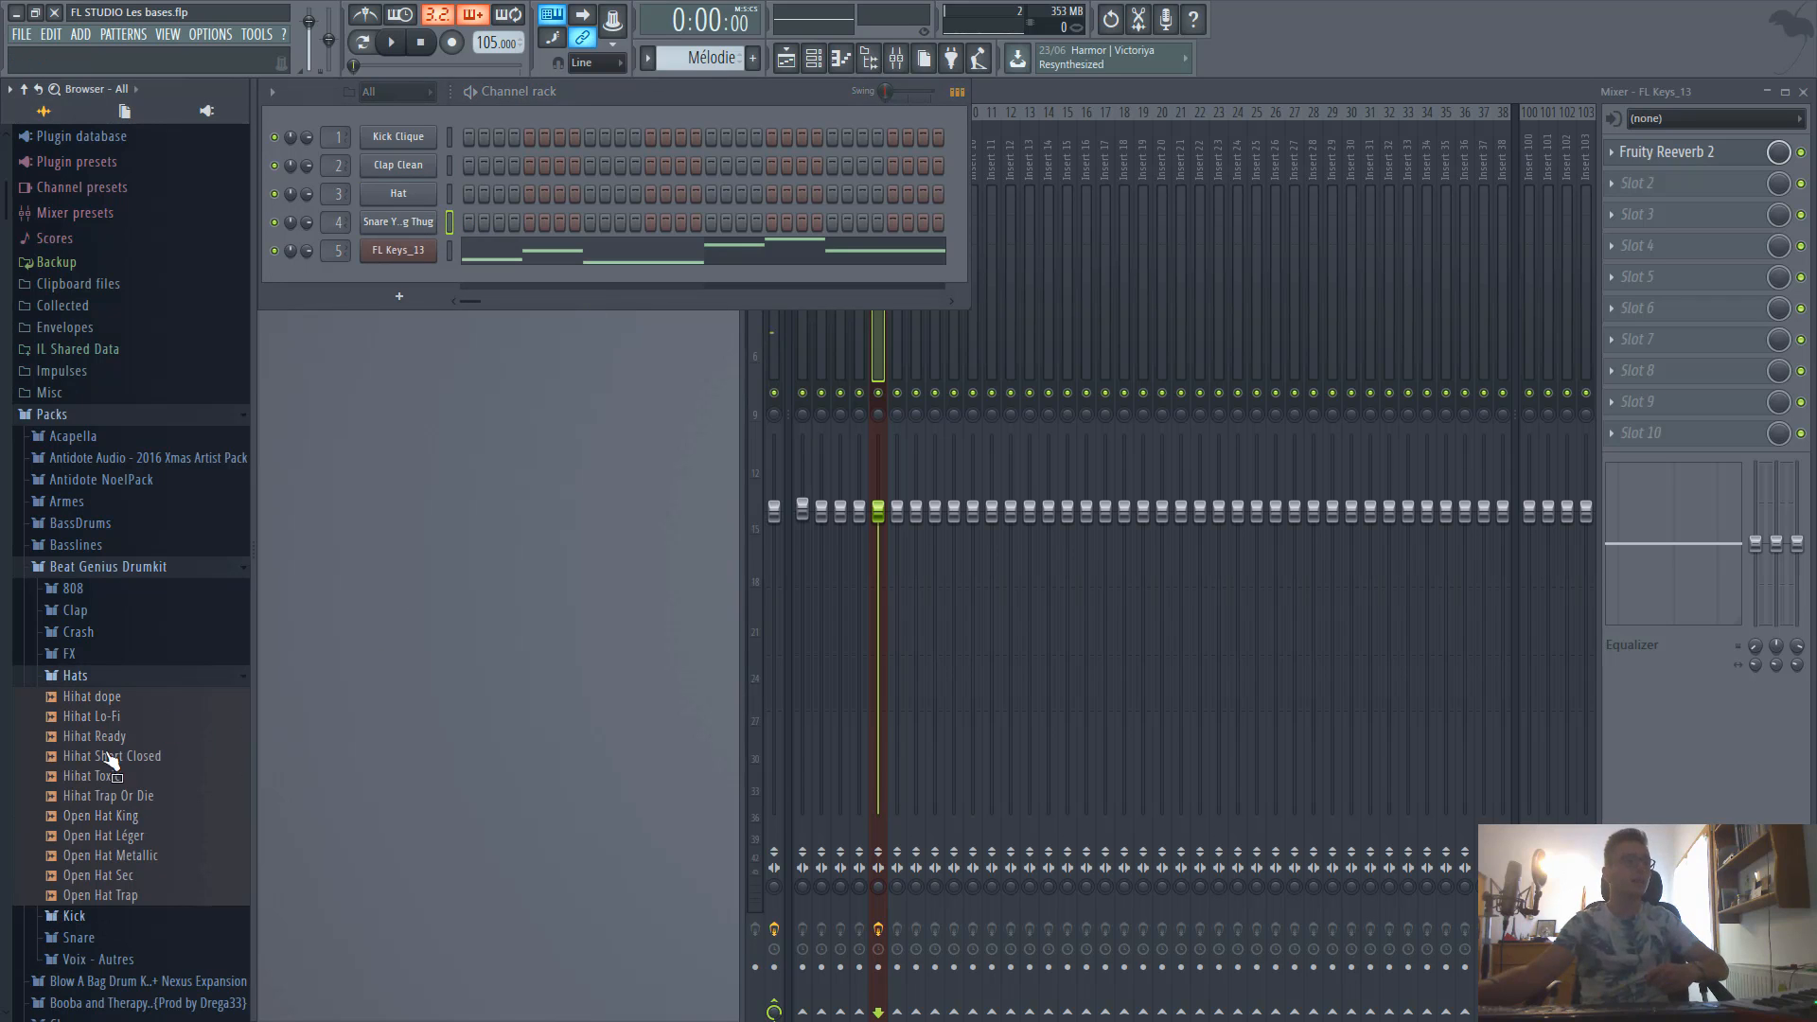
{"action": "left_click", "coordinate": [173, 800]}
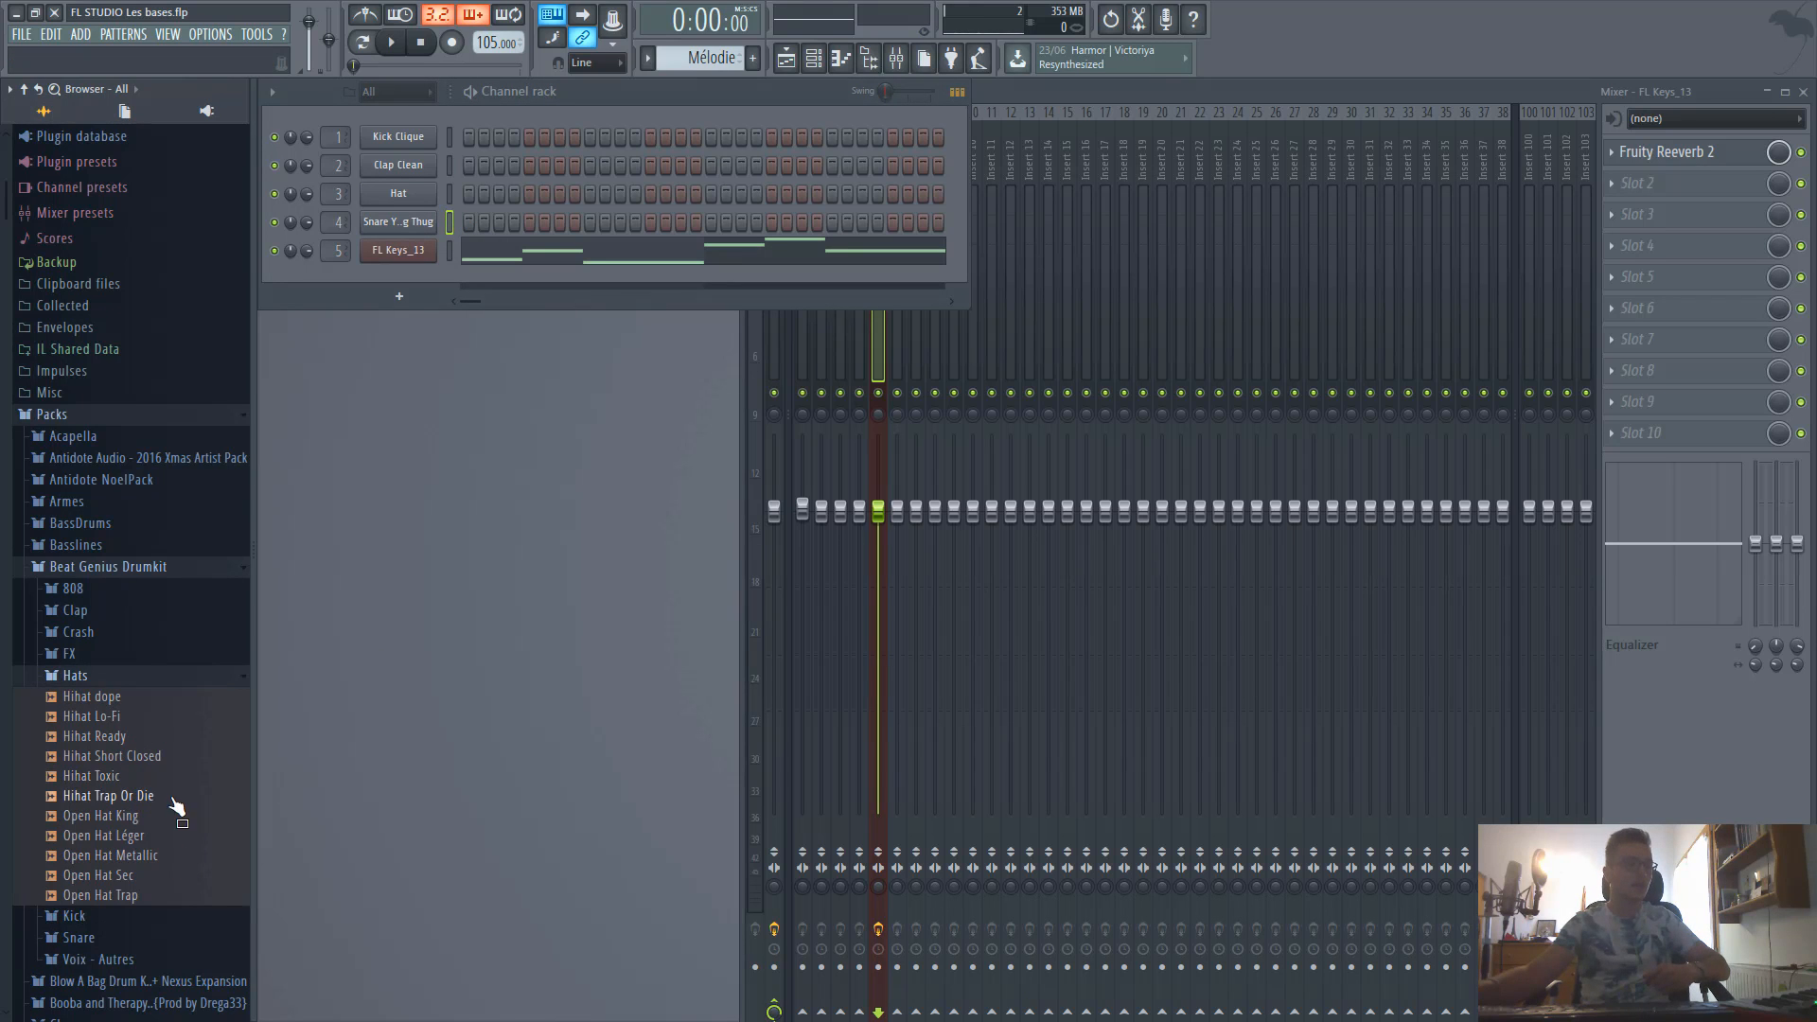
{"action": "left_click", "coordinate": [135, 741]}
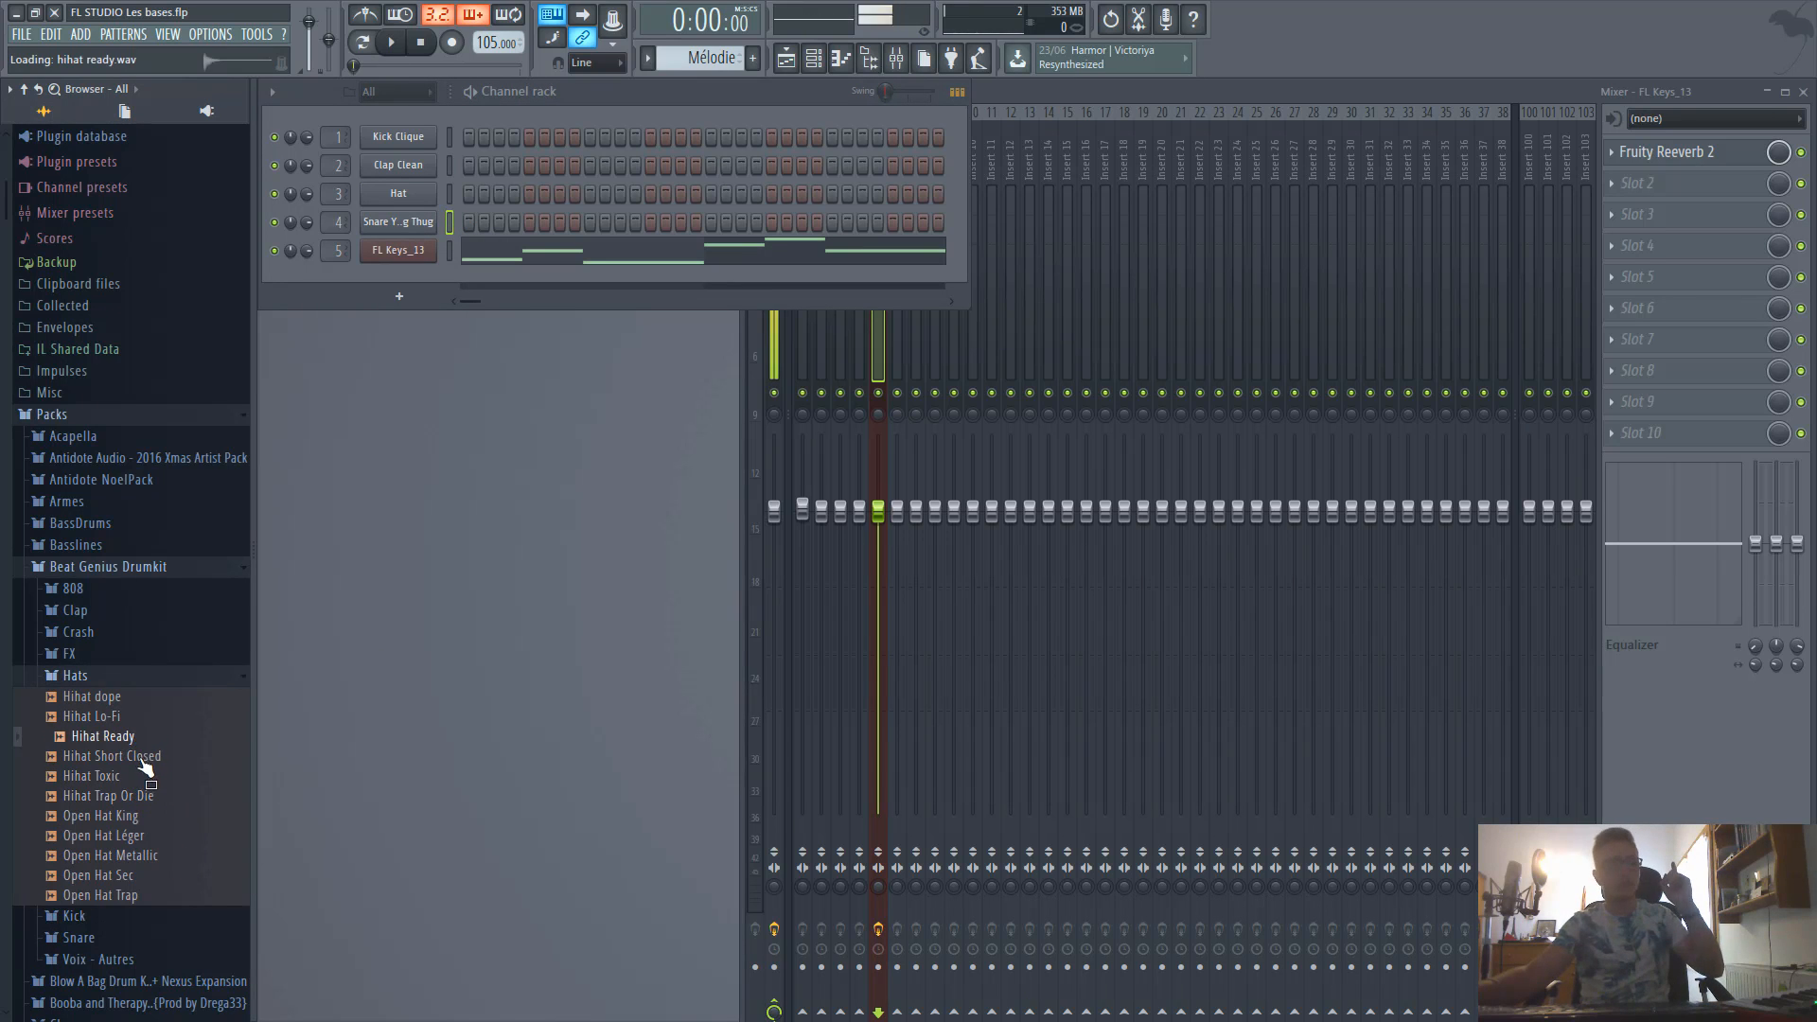
{"action": "left_click", "coordinate": [123, 722]}
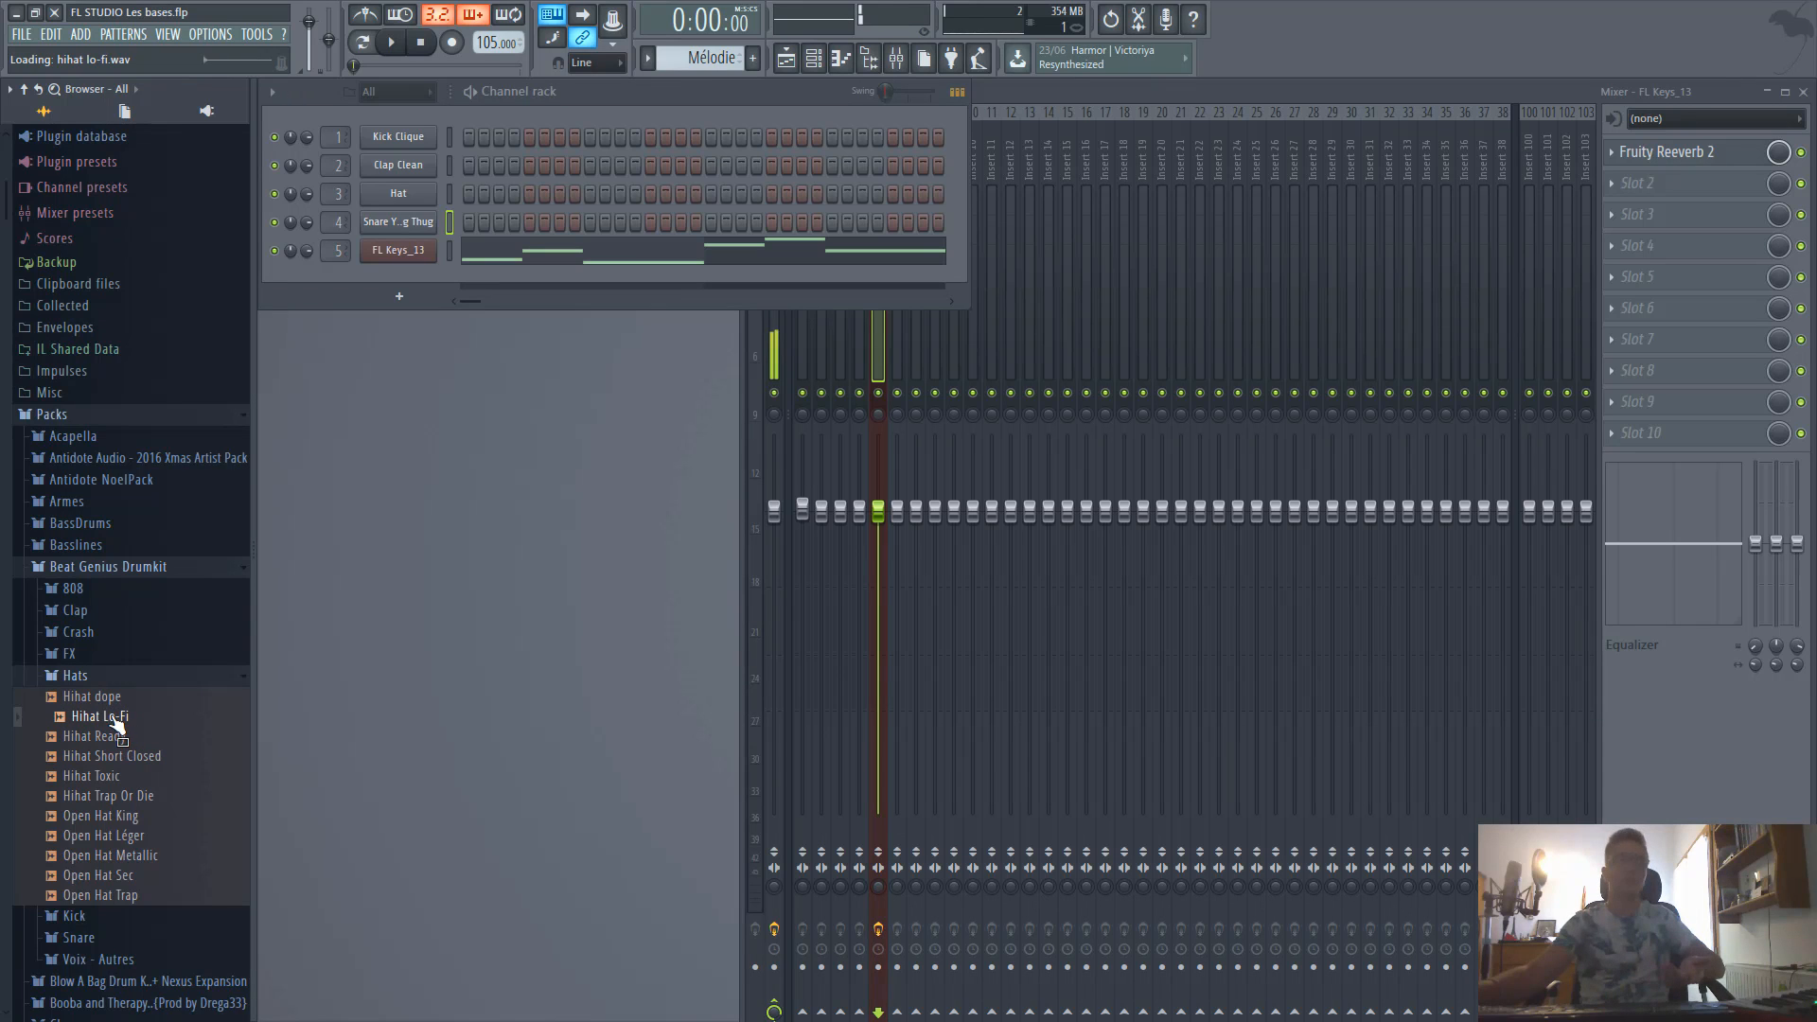
{"action": "left_click_drag", "start_coordinate": [124, 725], "coordinate": [390, 188]}
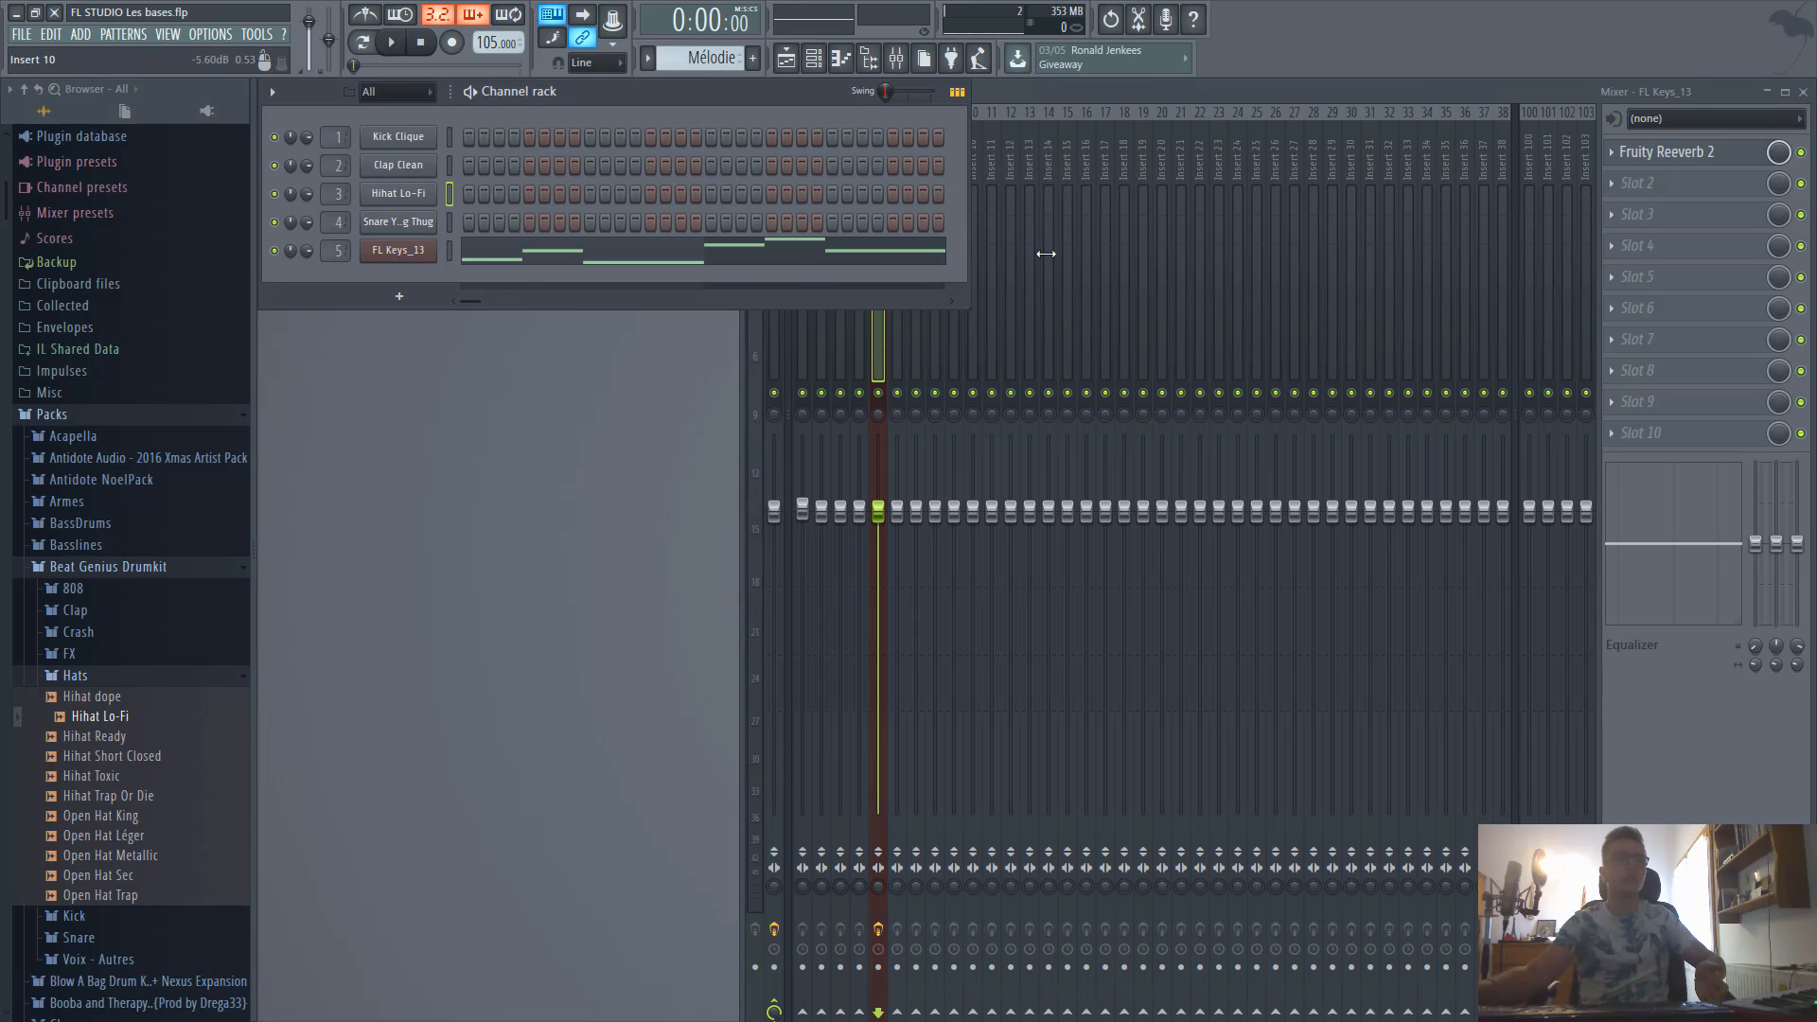
{"action": "left_click_drag", "start_coordinate": [1046, 253], "coordinate": [984, 289]}
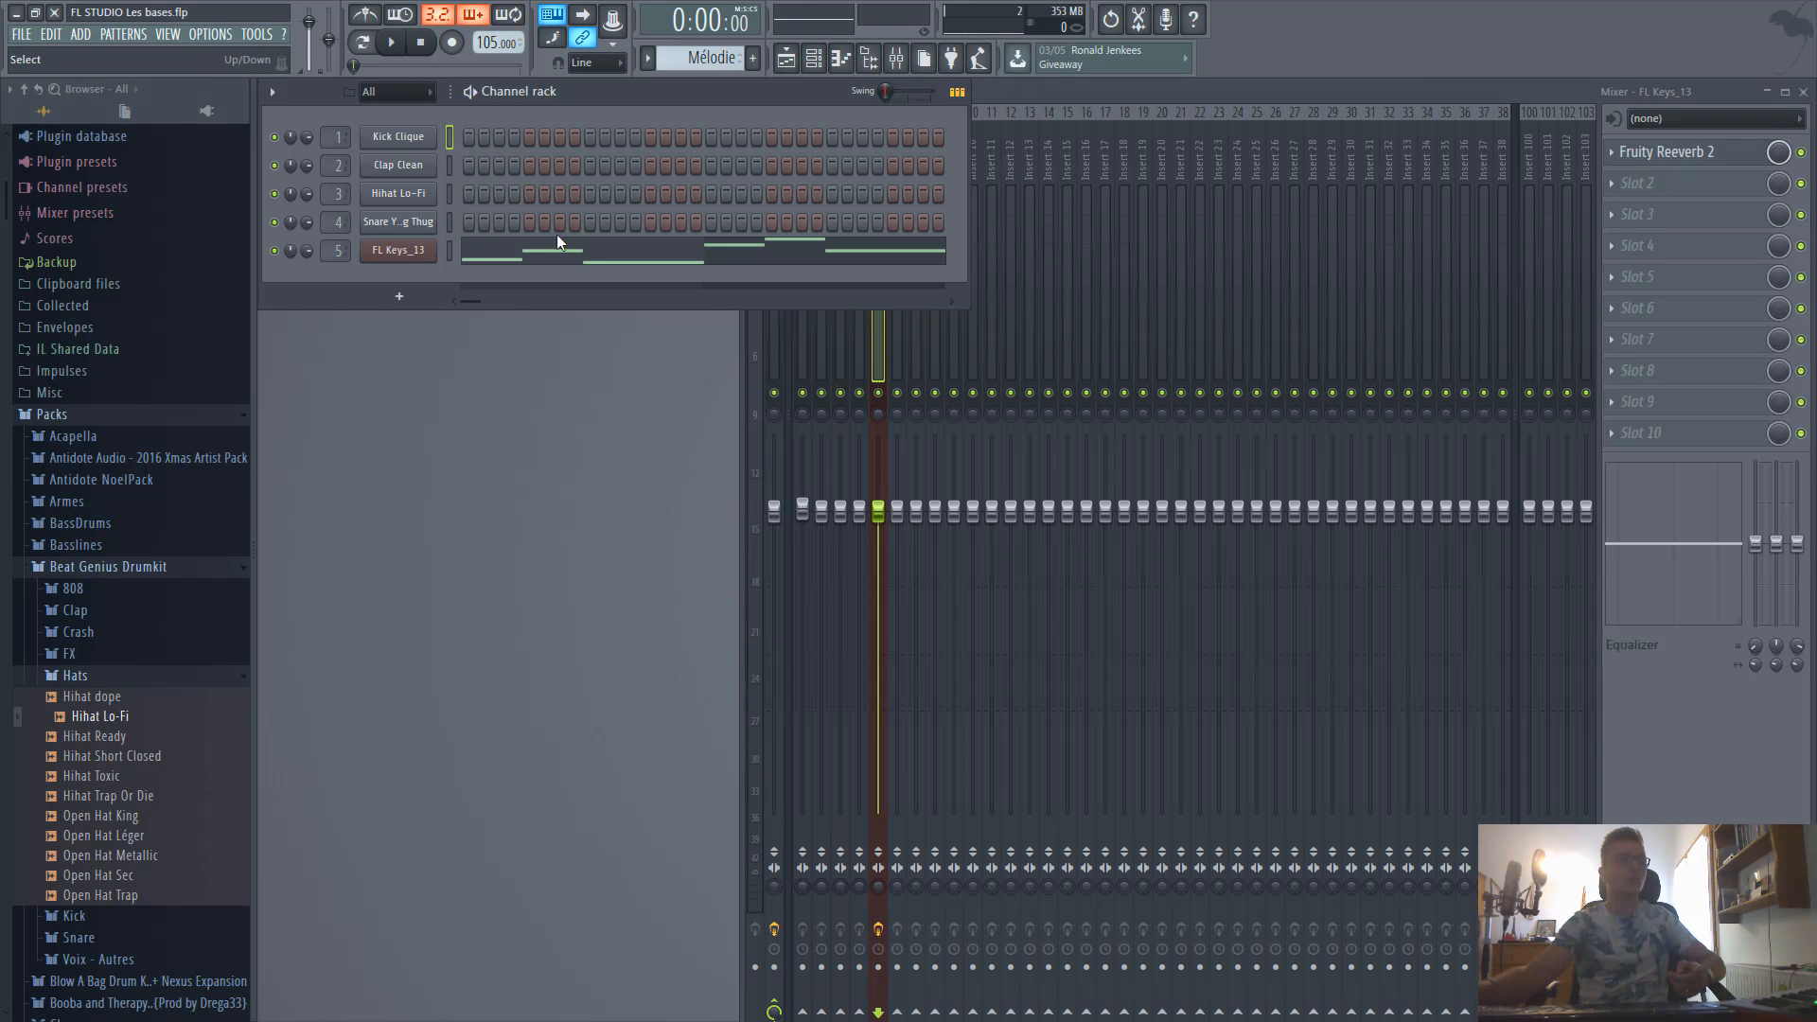
Place Clap Clean and Snare Young Thug hits on steps 9 and 25 and play the pattern.
{"action": "left_click", "coordinate": [591, 222]}
{"action": "left_click", "coordinate": [592, 167]}
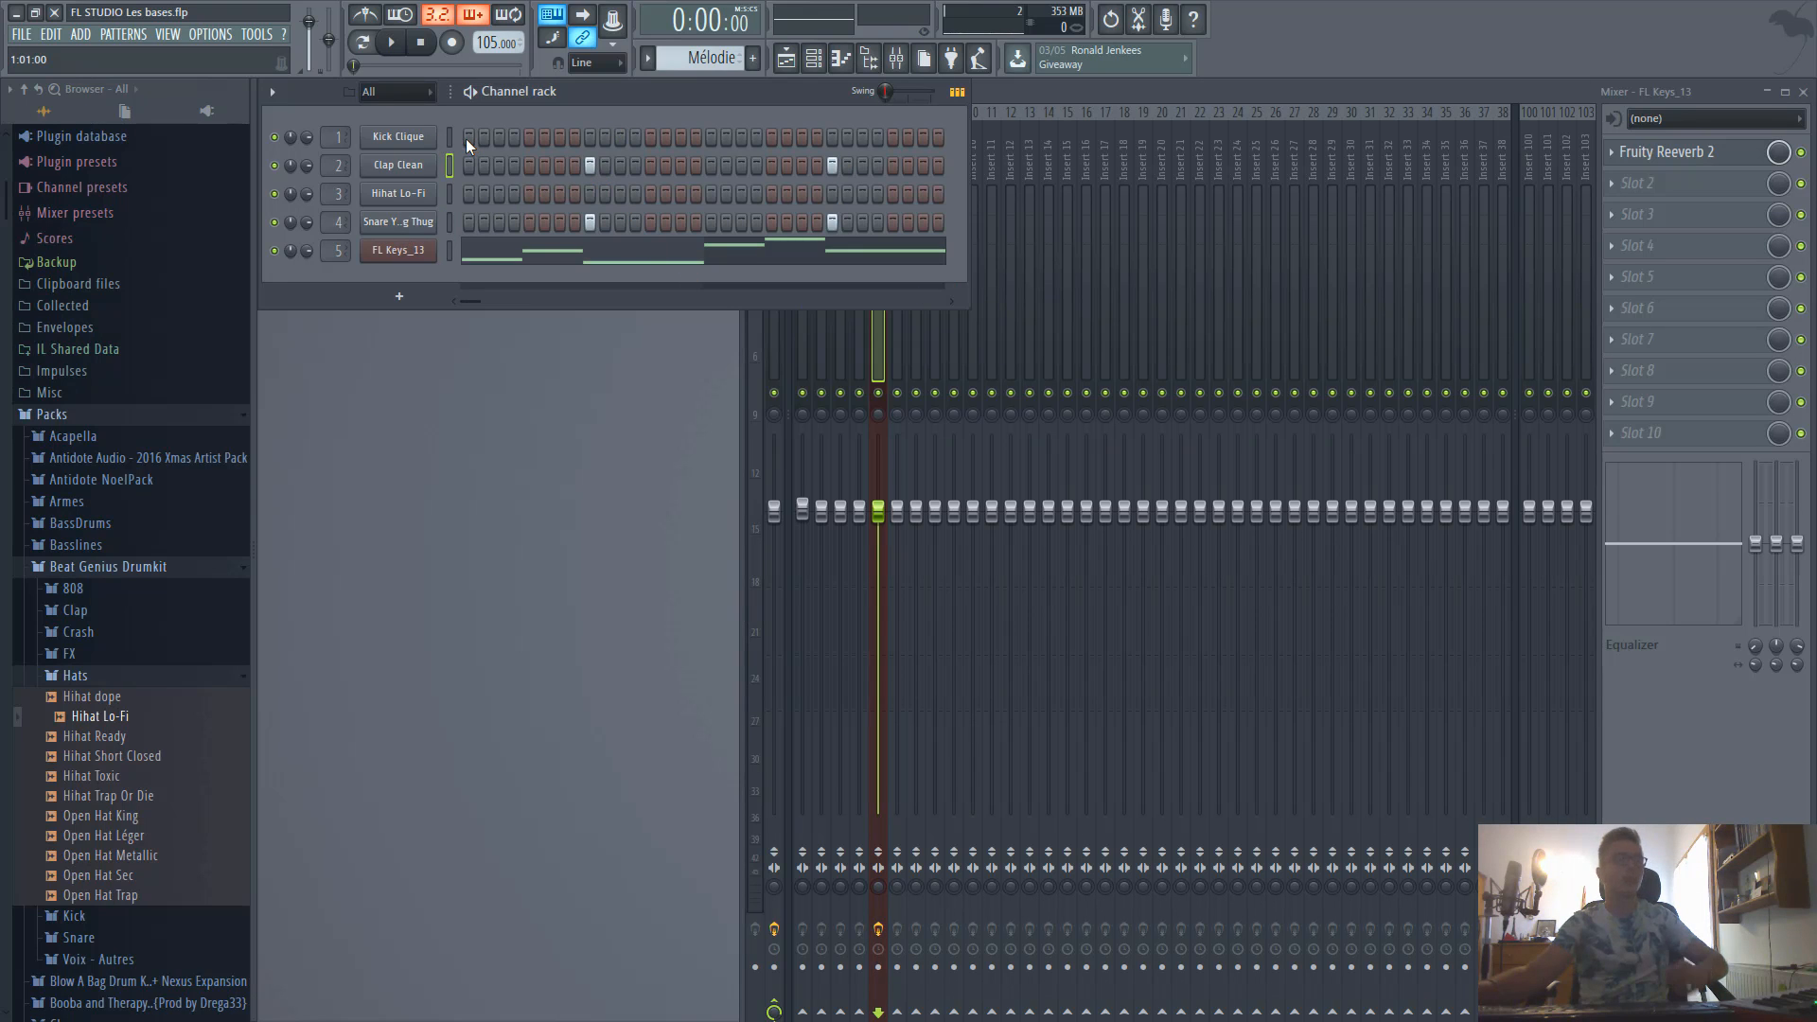
{"action": "key", "text": "space"}
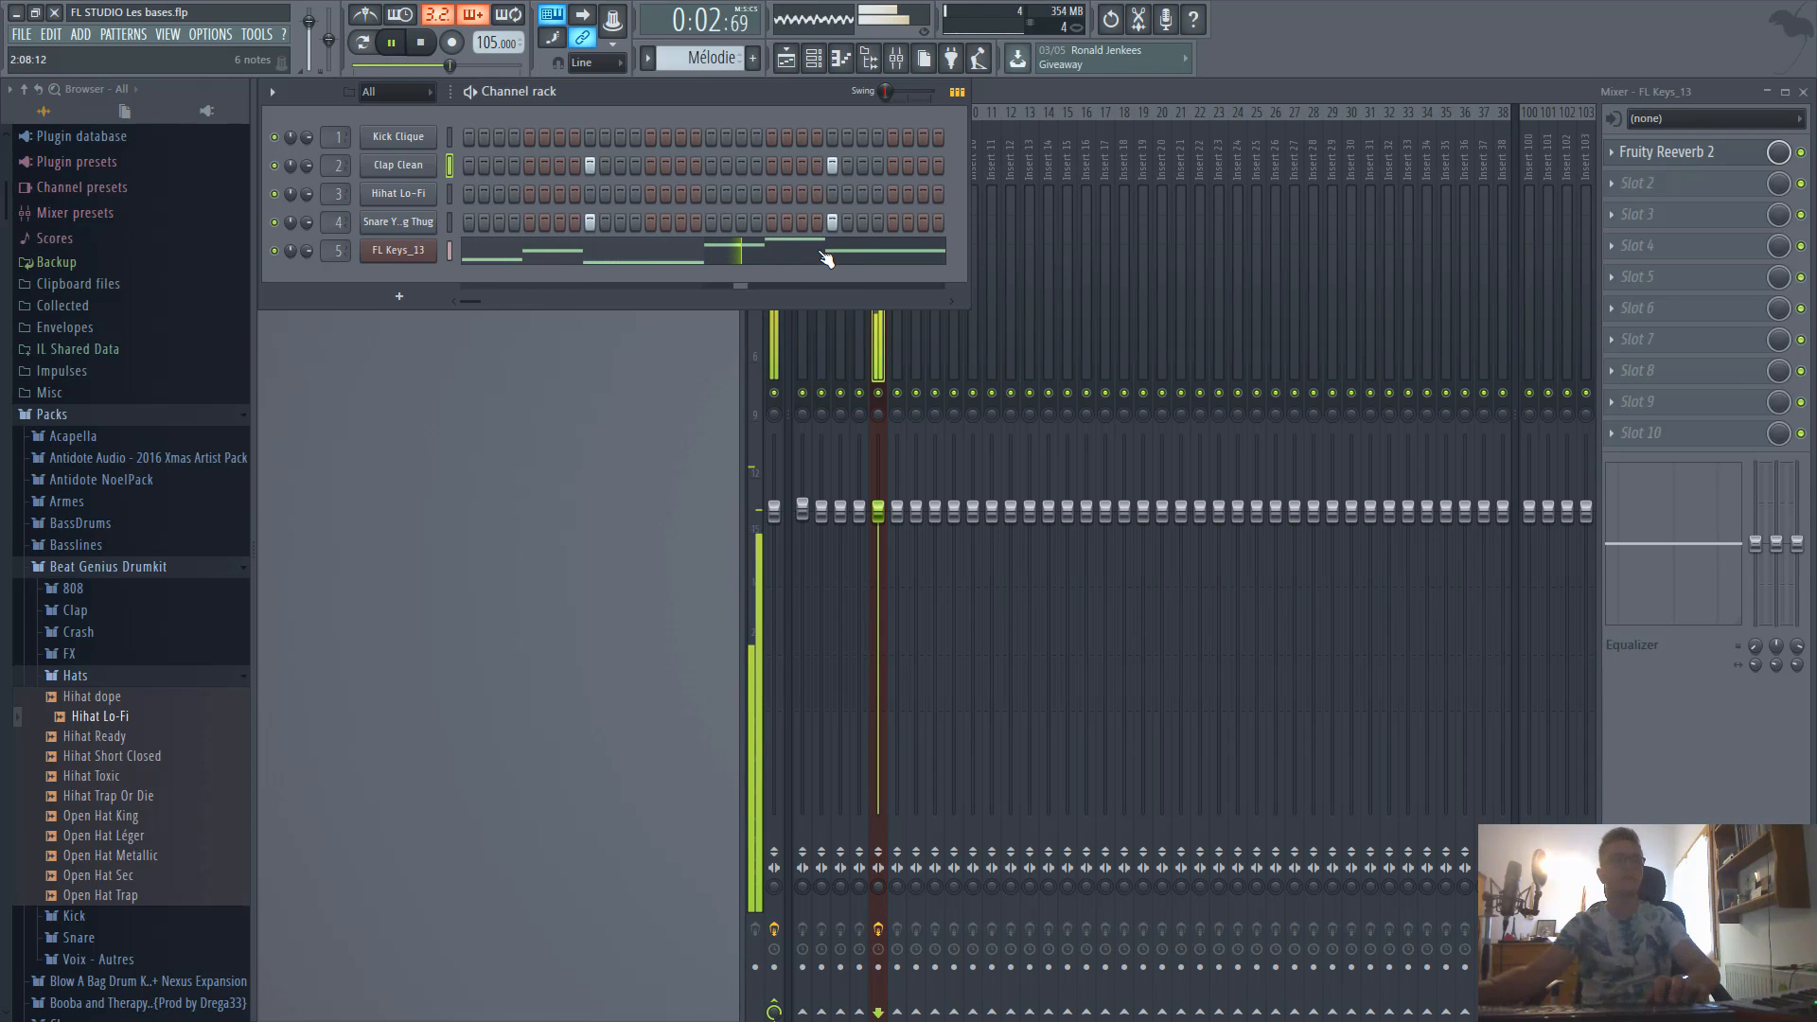
Program Kick Clique hits on steps 1, 7, 11, 17, 23, 31 and 32 and play the pattern.
{"action": "key", "text": "space"}
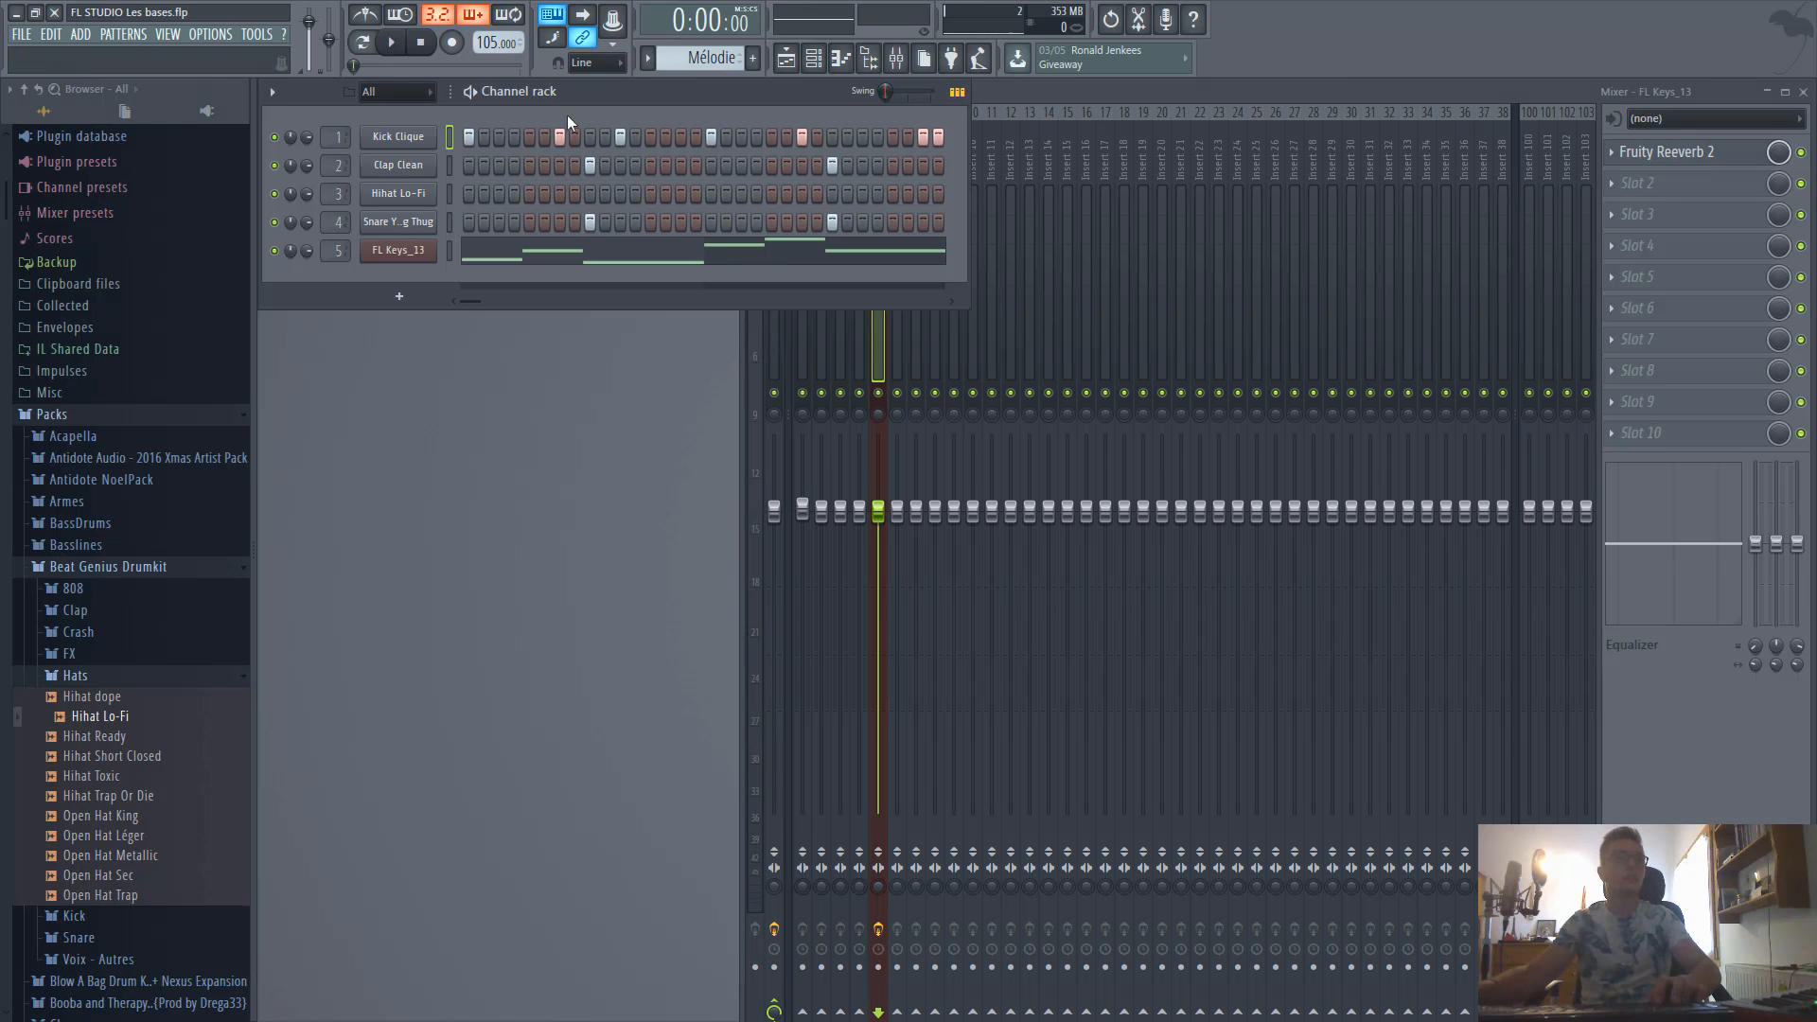
{"action": "key", "text": "space"}
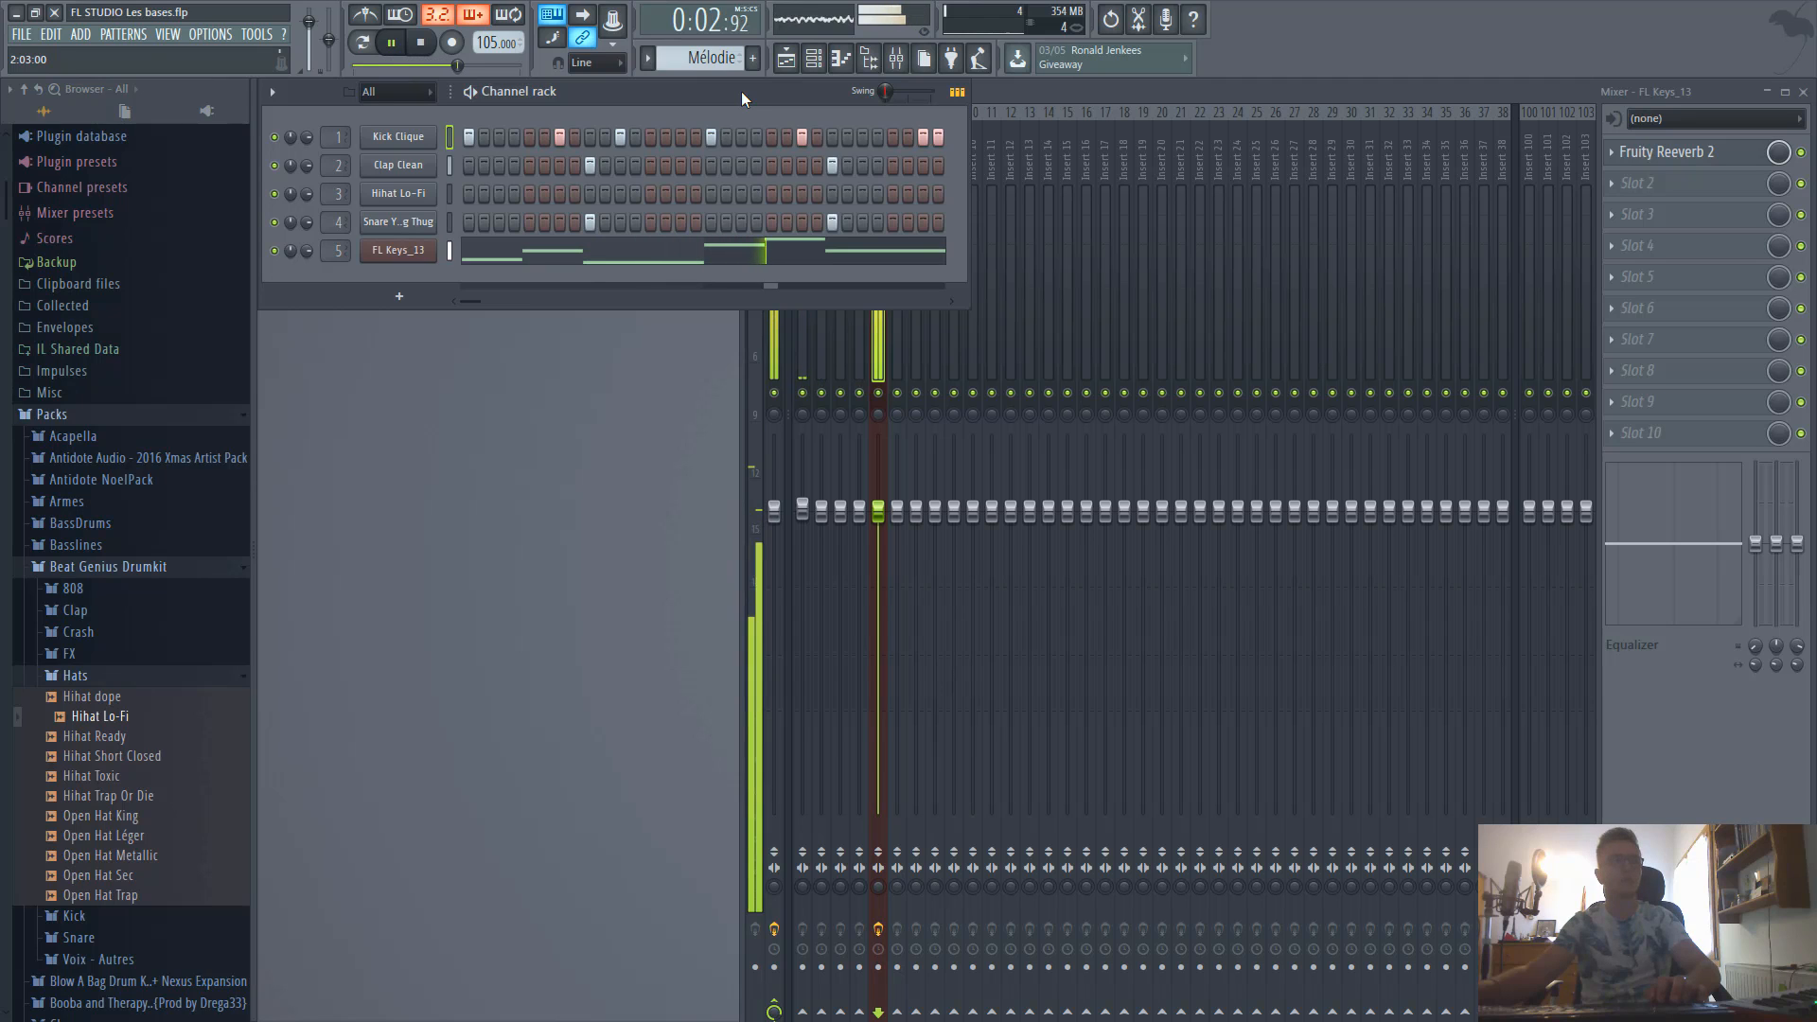
{"action": "key", "text": "space"}
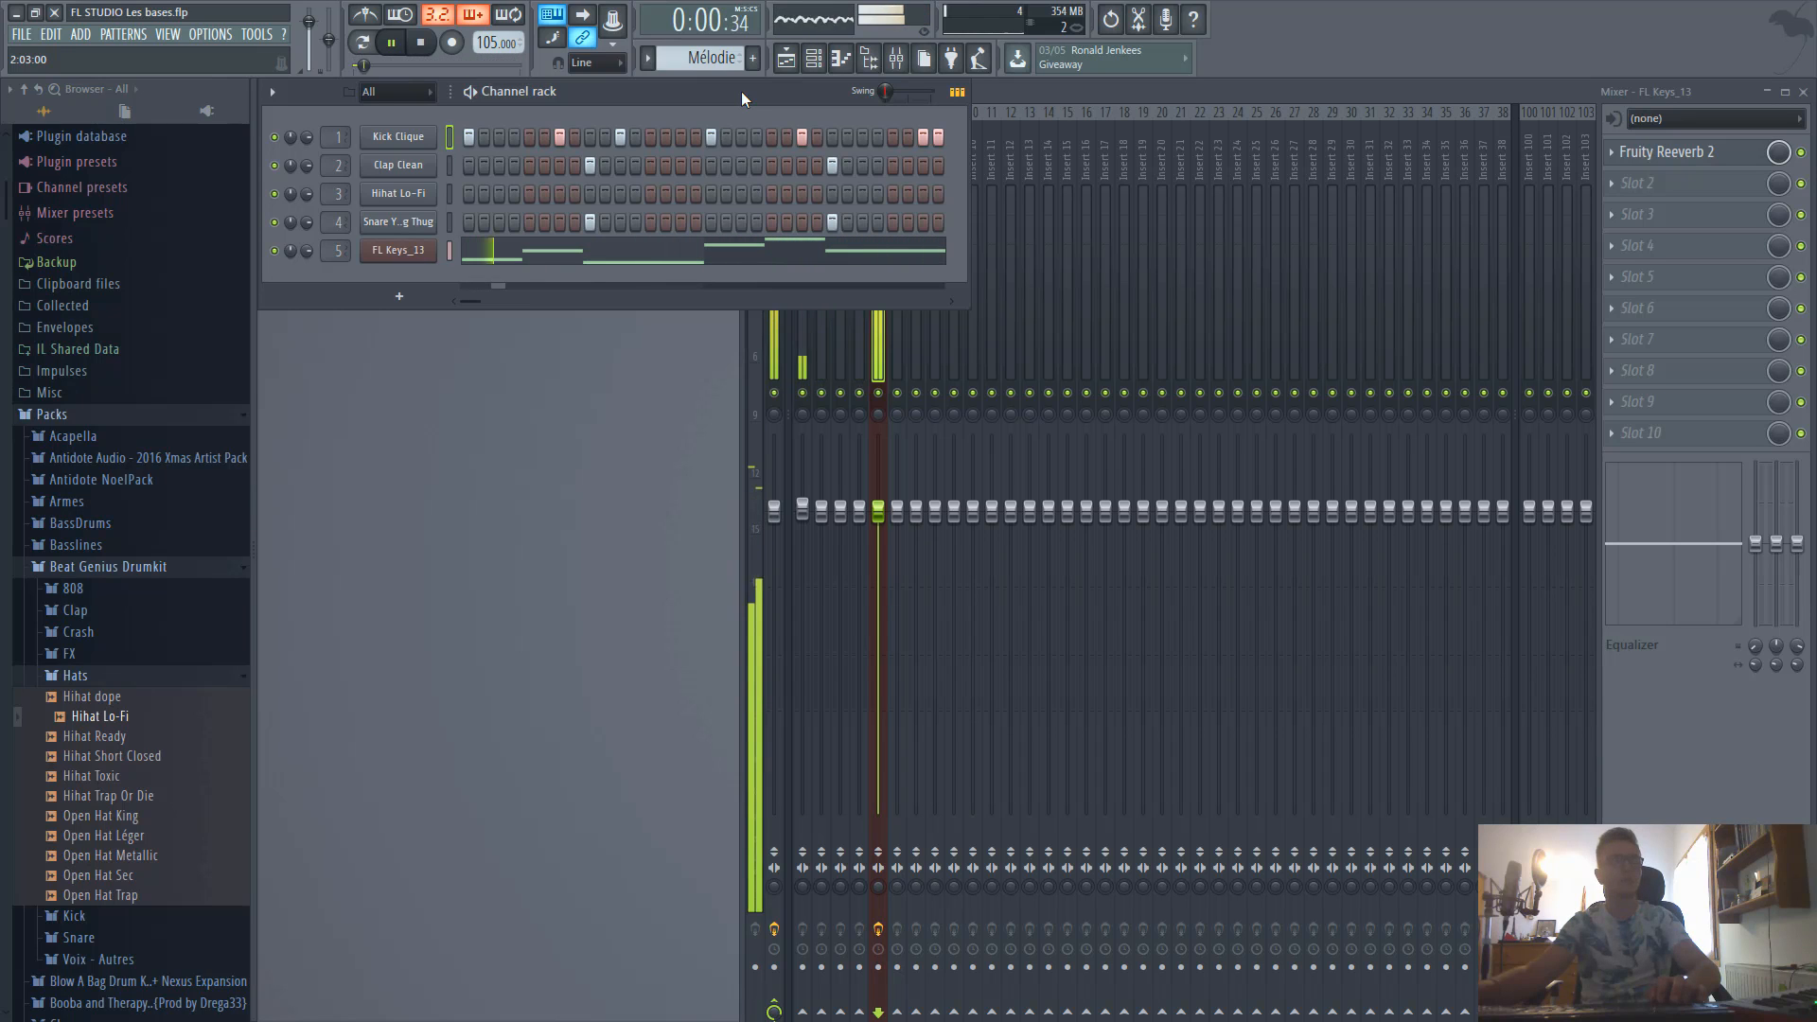
Try filling the Hihat Lo-Fi channel every 4, every 2 and every 8 steps, and listen to the sparsest fill.
{"action": "right_click", "coordinate": [416, 193]}
{"action": "left_click", "coordinate": [712, 272]}
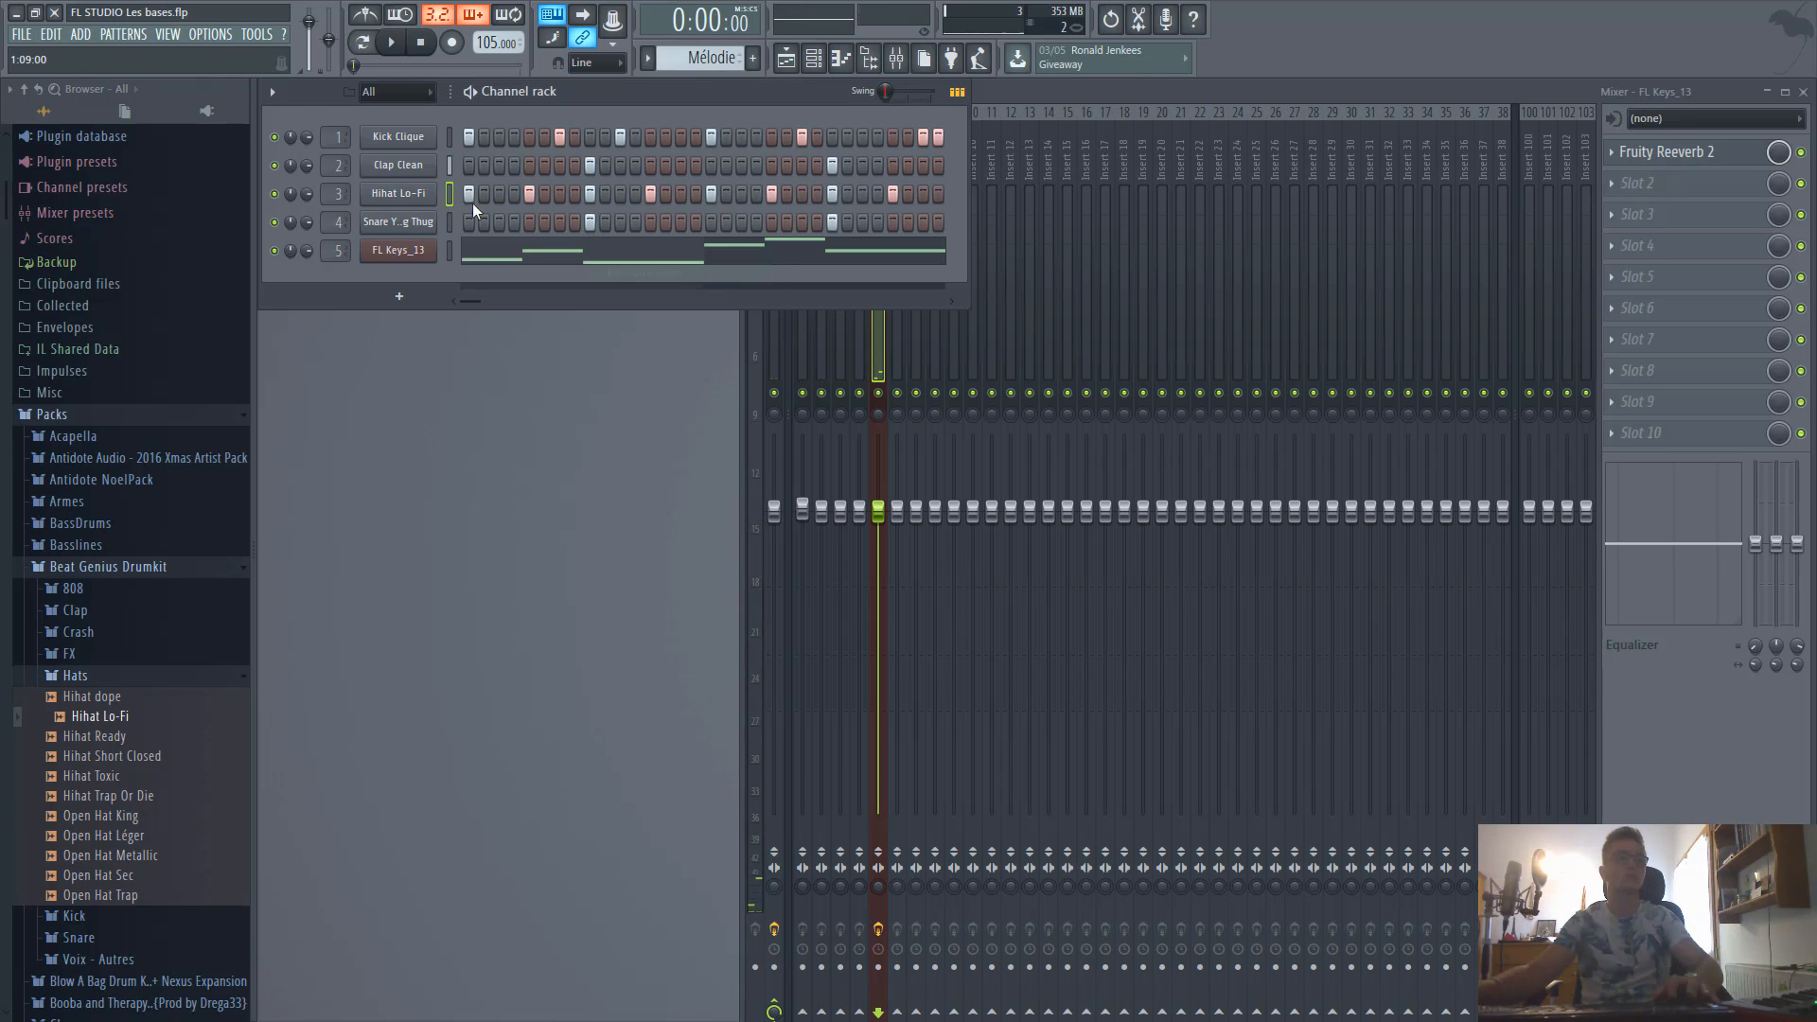
{"action": "right_click", "coordinate": [415, 198]}
{"action": "left_click", "coordinate": [638, 253]}
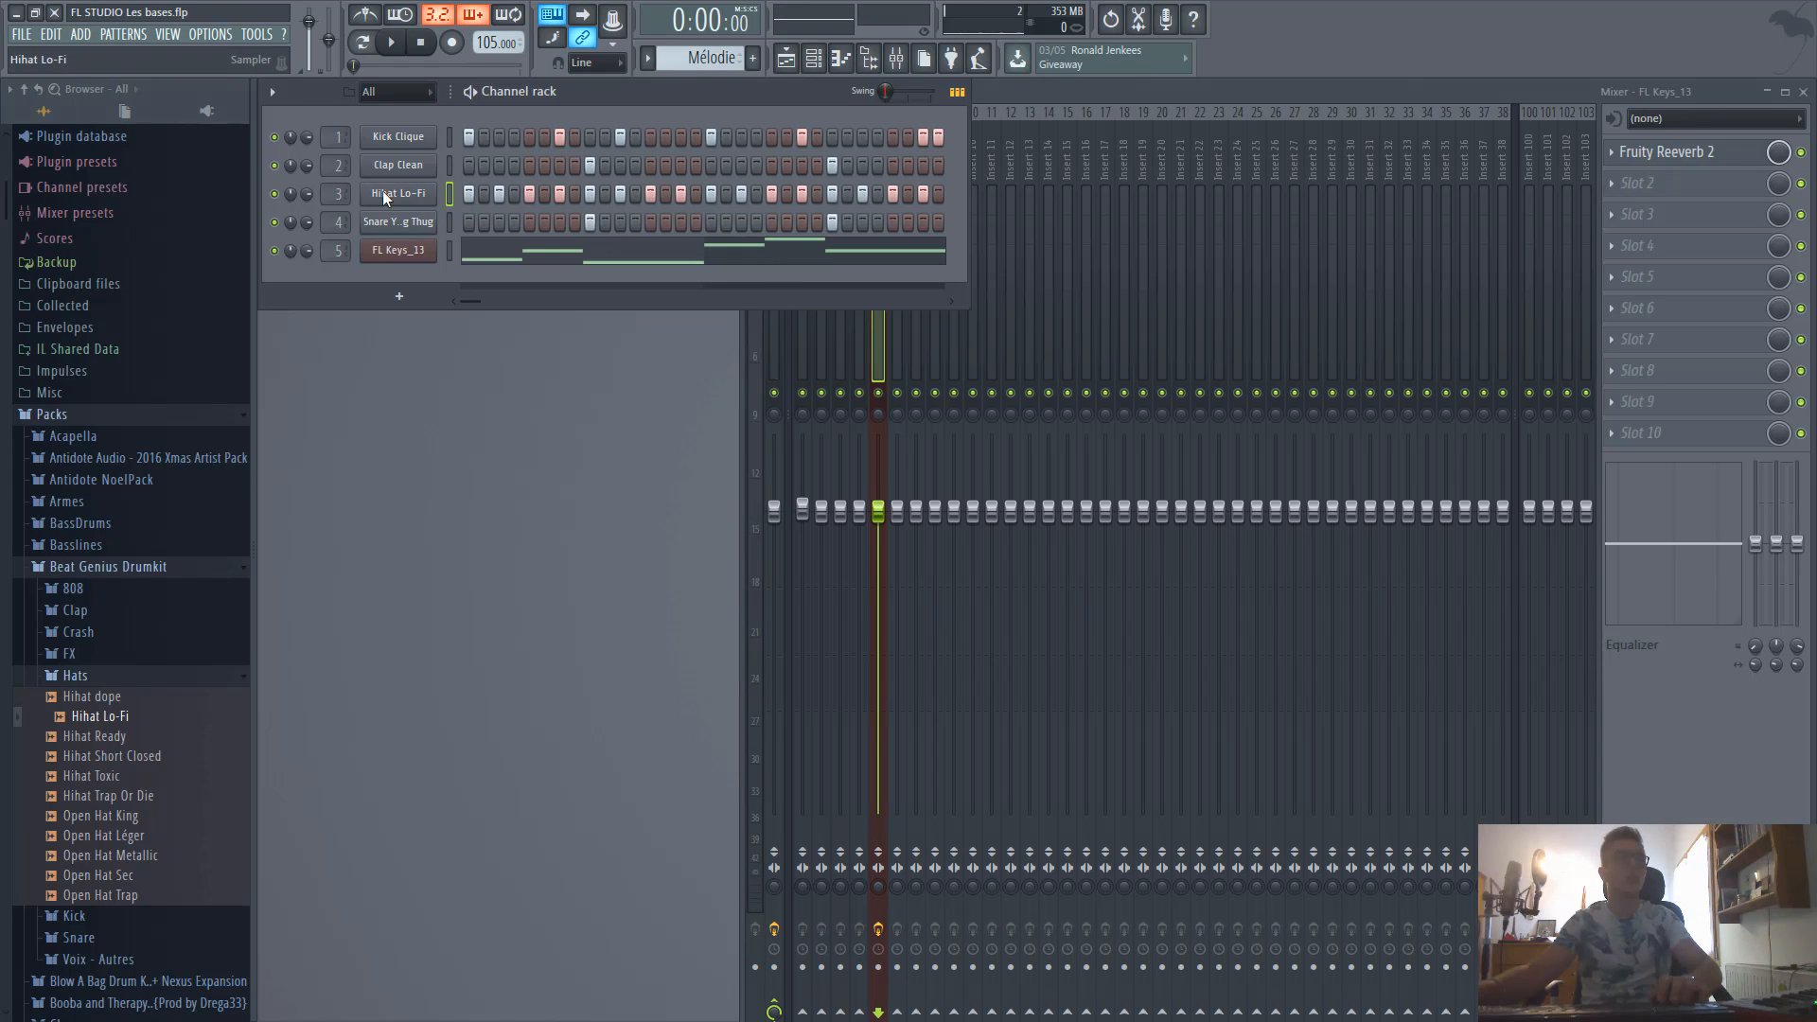
{"action": "right_click", "coordinate": [383, 192]}
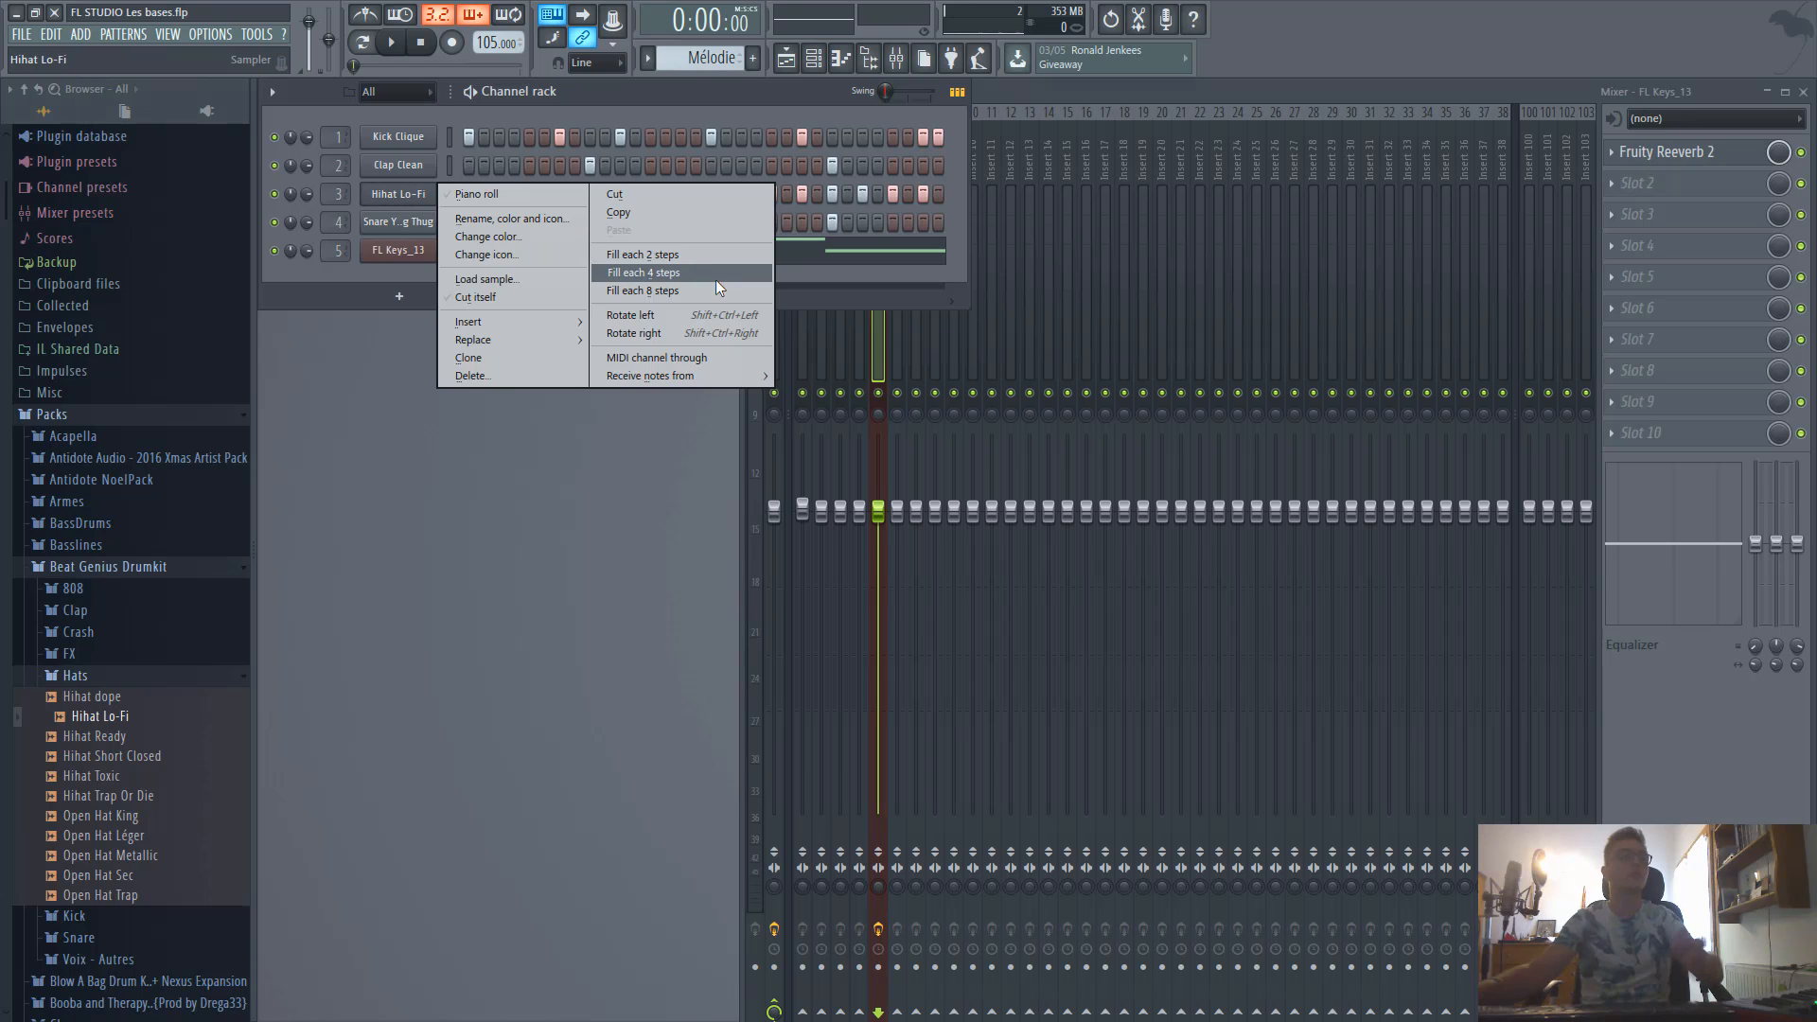
{"action": "left_click", "coordinate": [689, 291]}
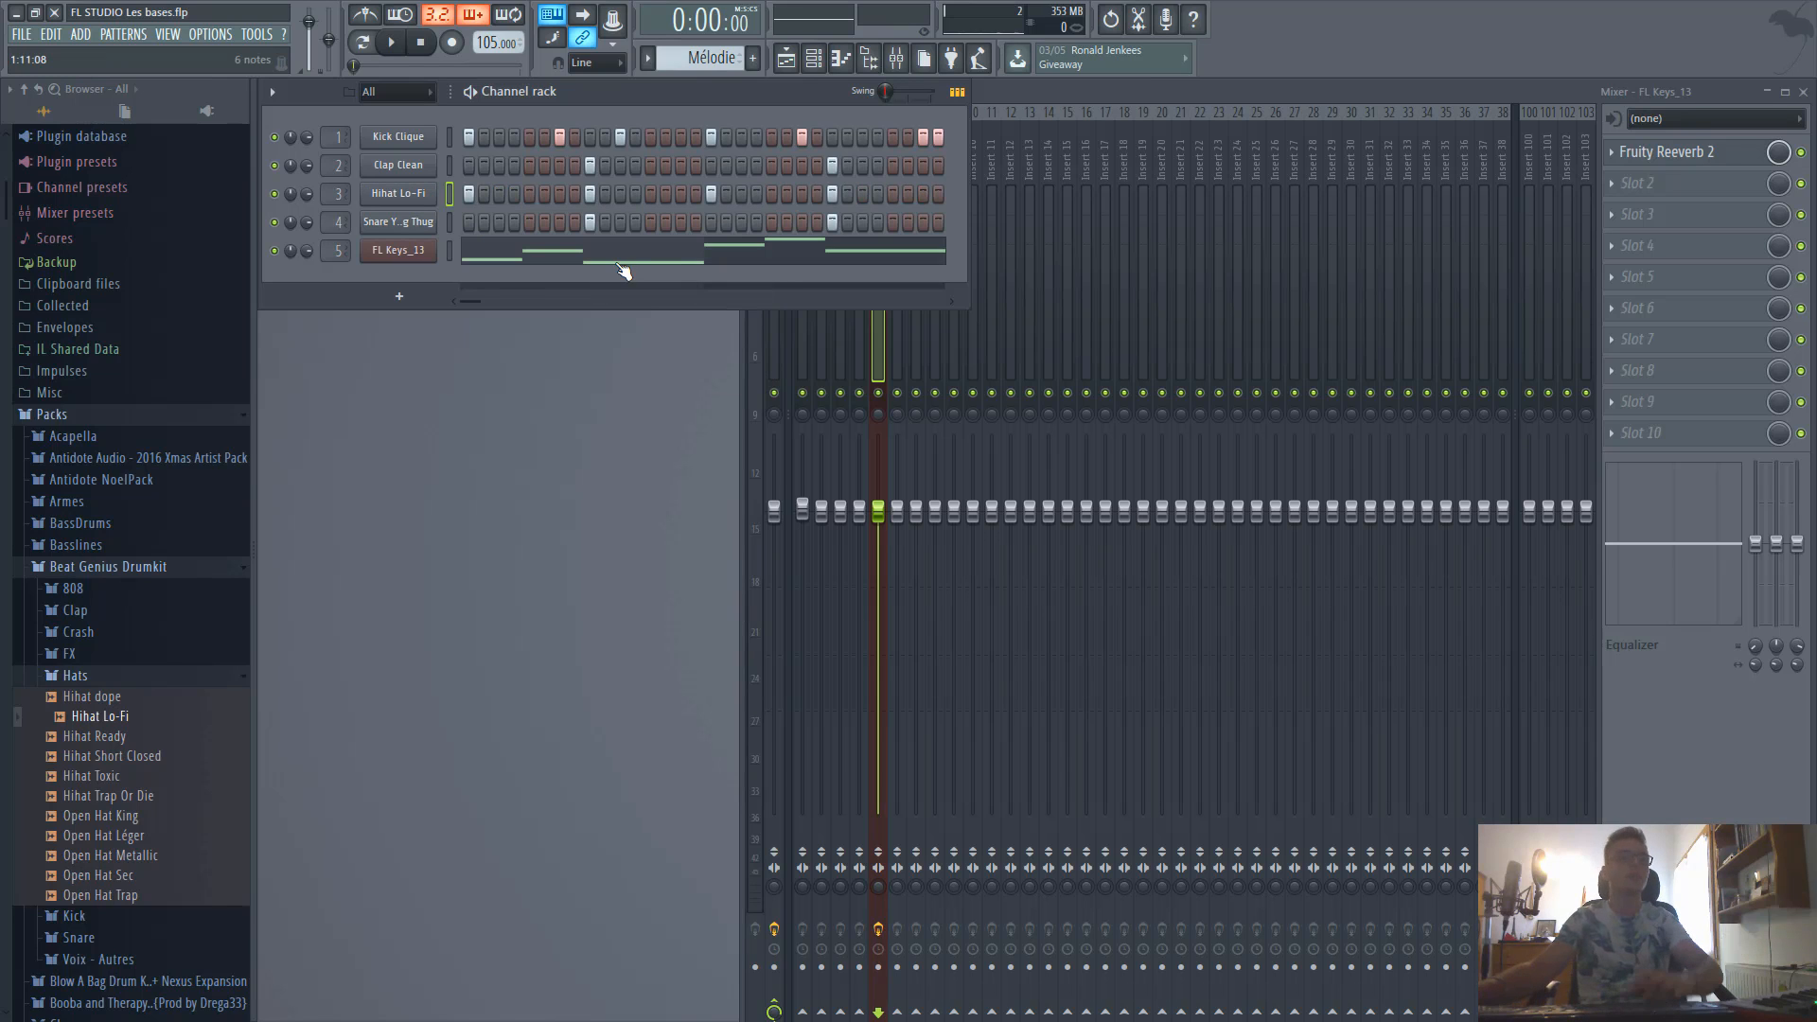
{"action": "key", "text": "space"}
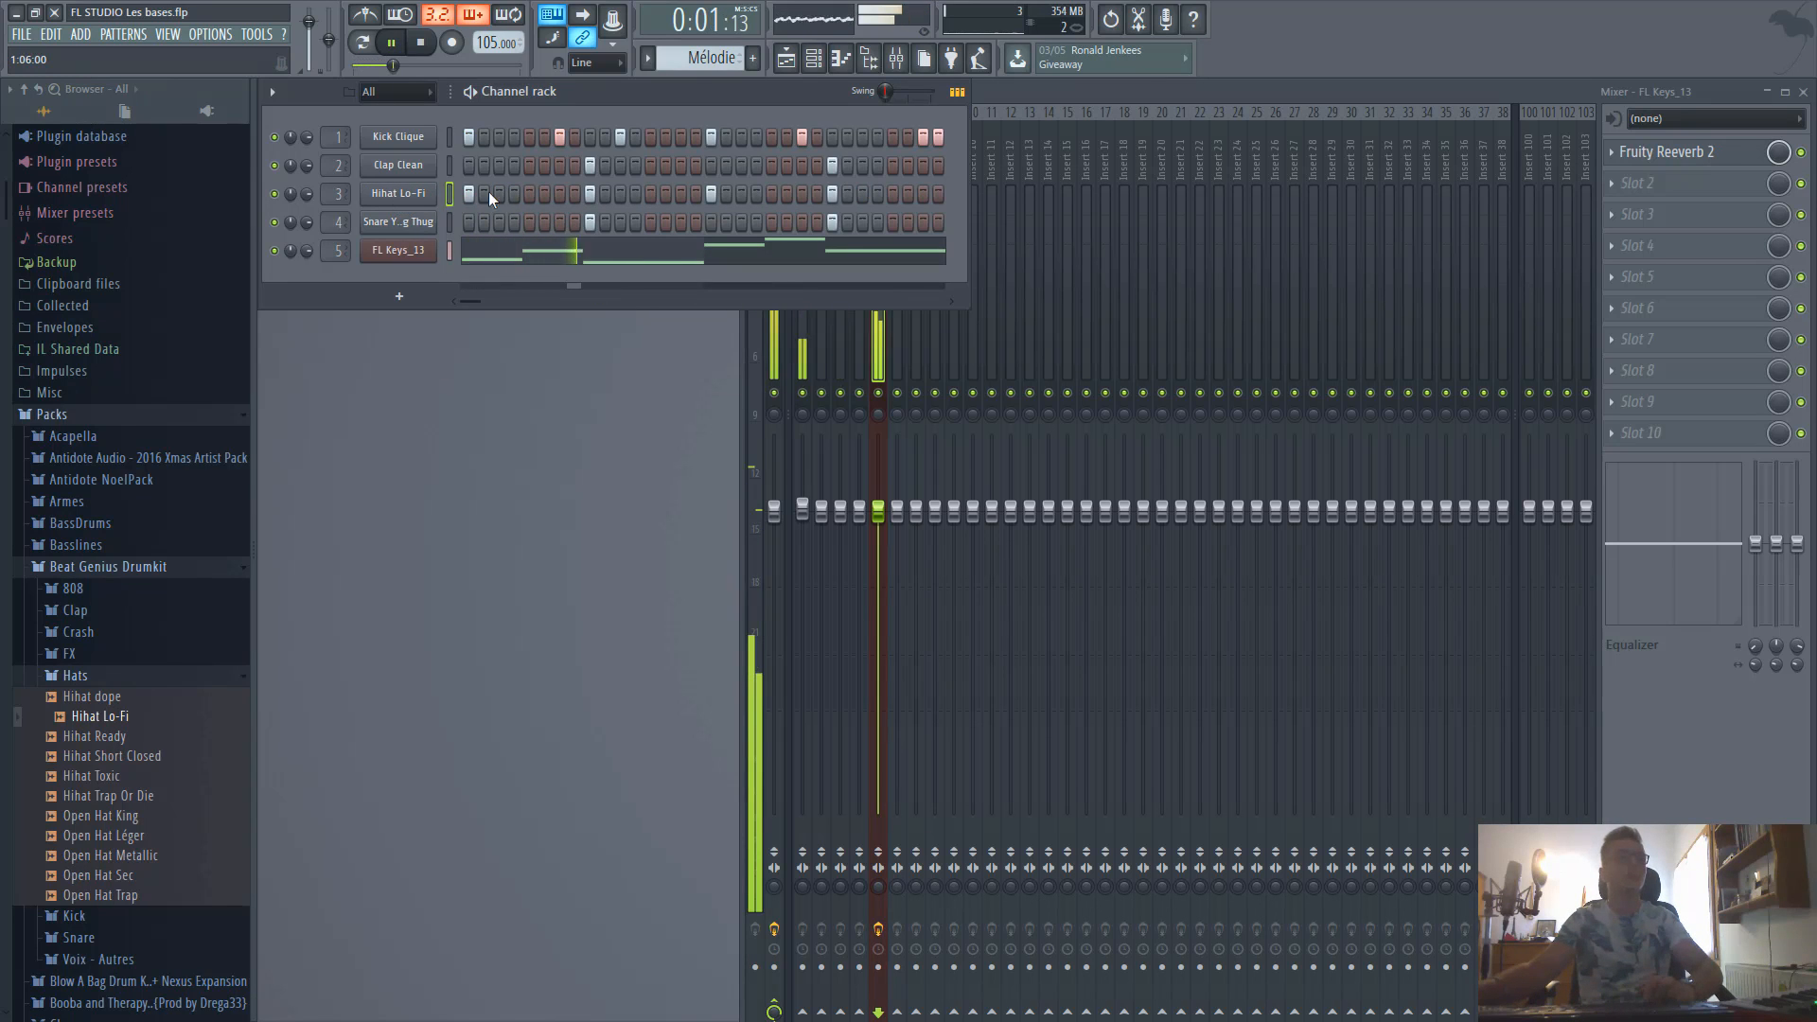
{"action": "key", "text": "space"}
Fill the Hihat Lo-Fi channel every 2 steps and play the full drum pattern with the melody.
{"action": "right_click", "coordinate": [428, 193]}
{"action": "left_click", "coordinate": [697, 252]}
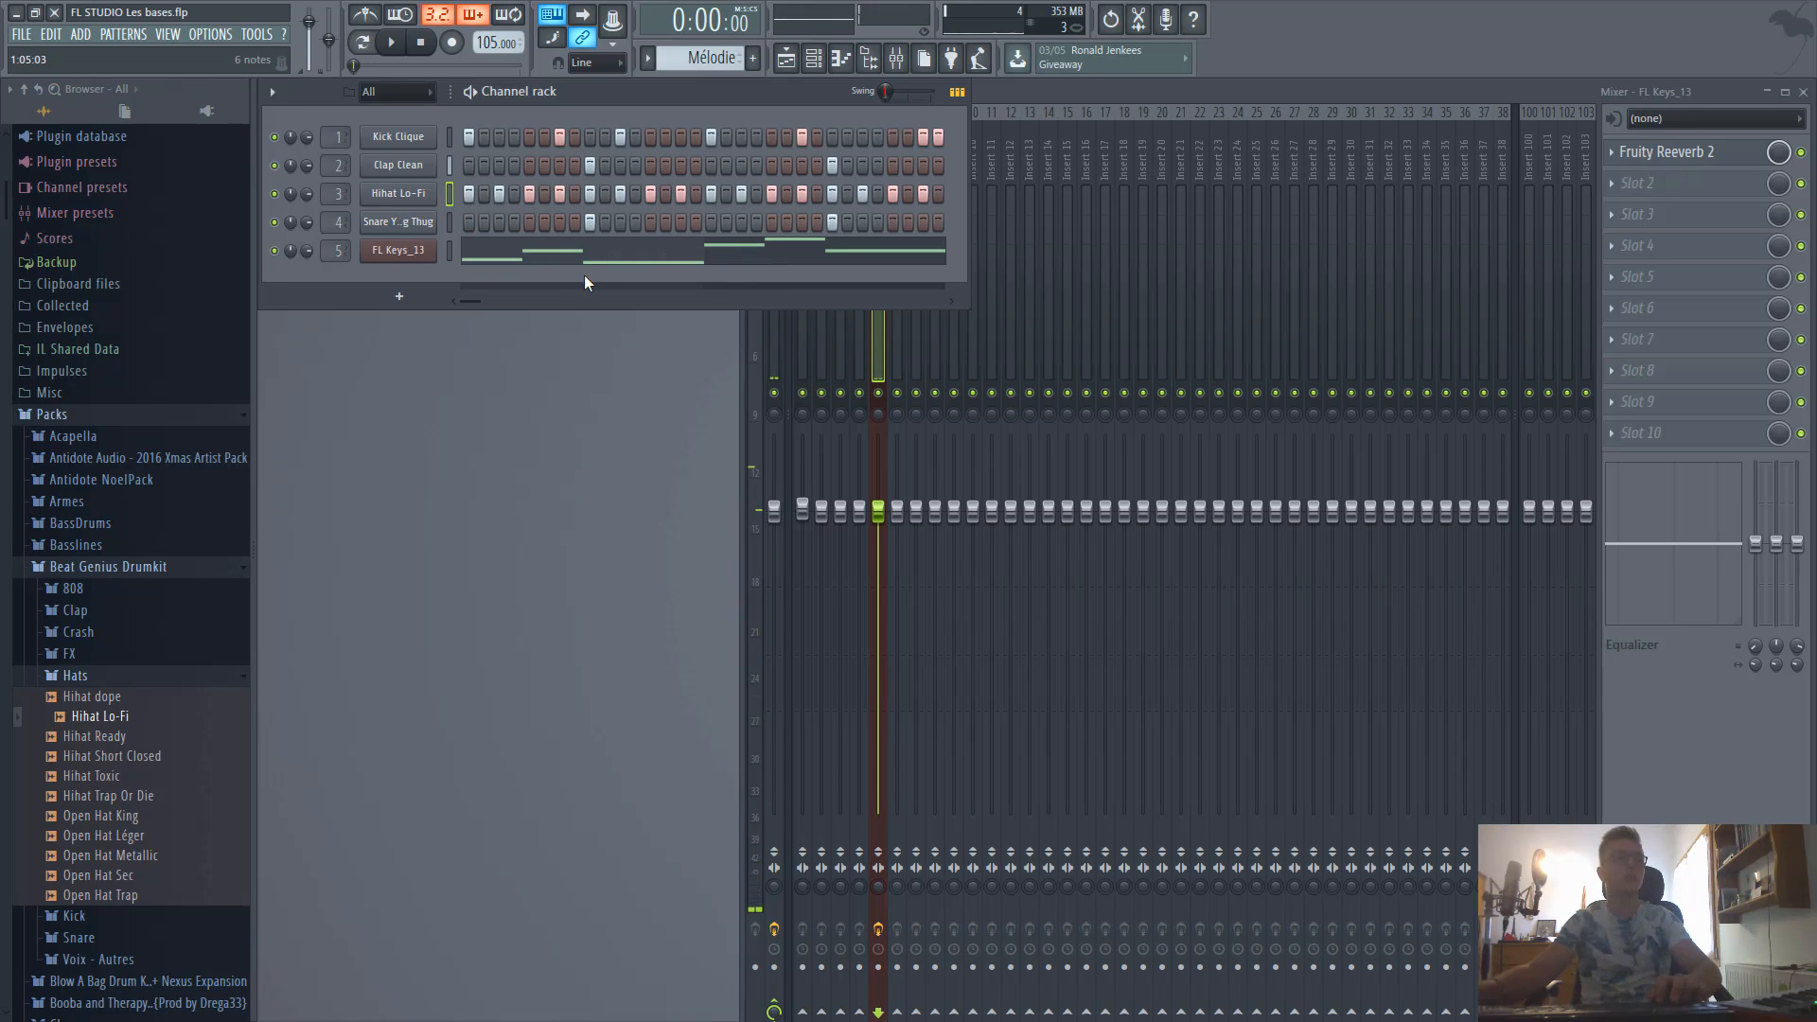
{"action": "key", "text": "space"}
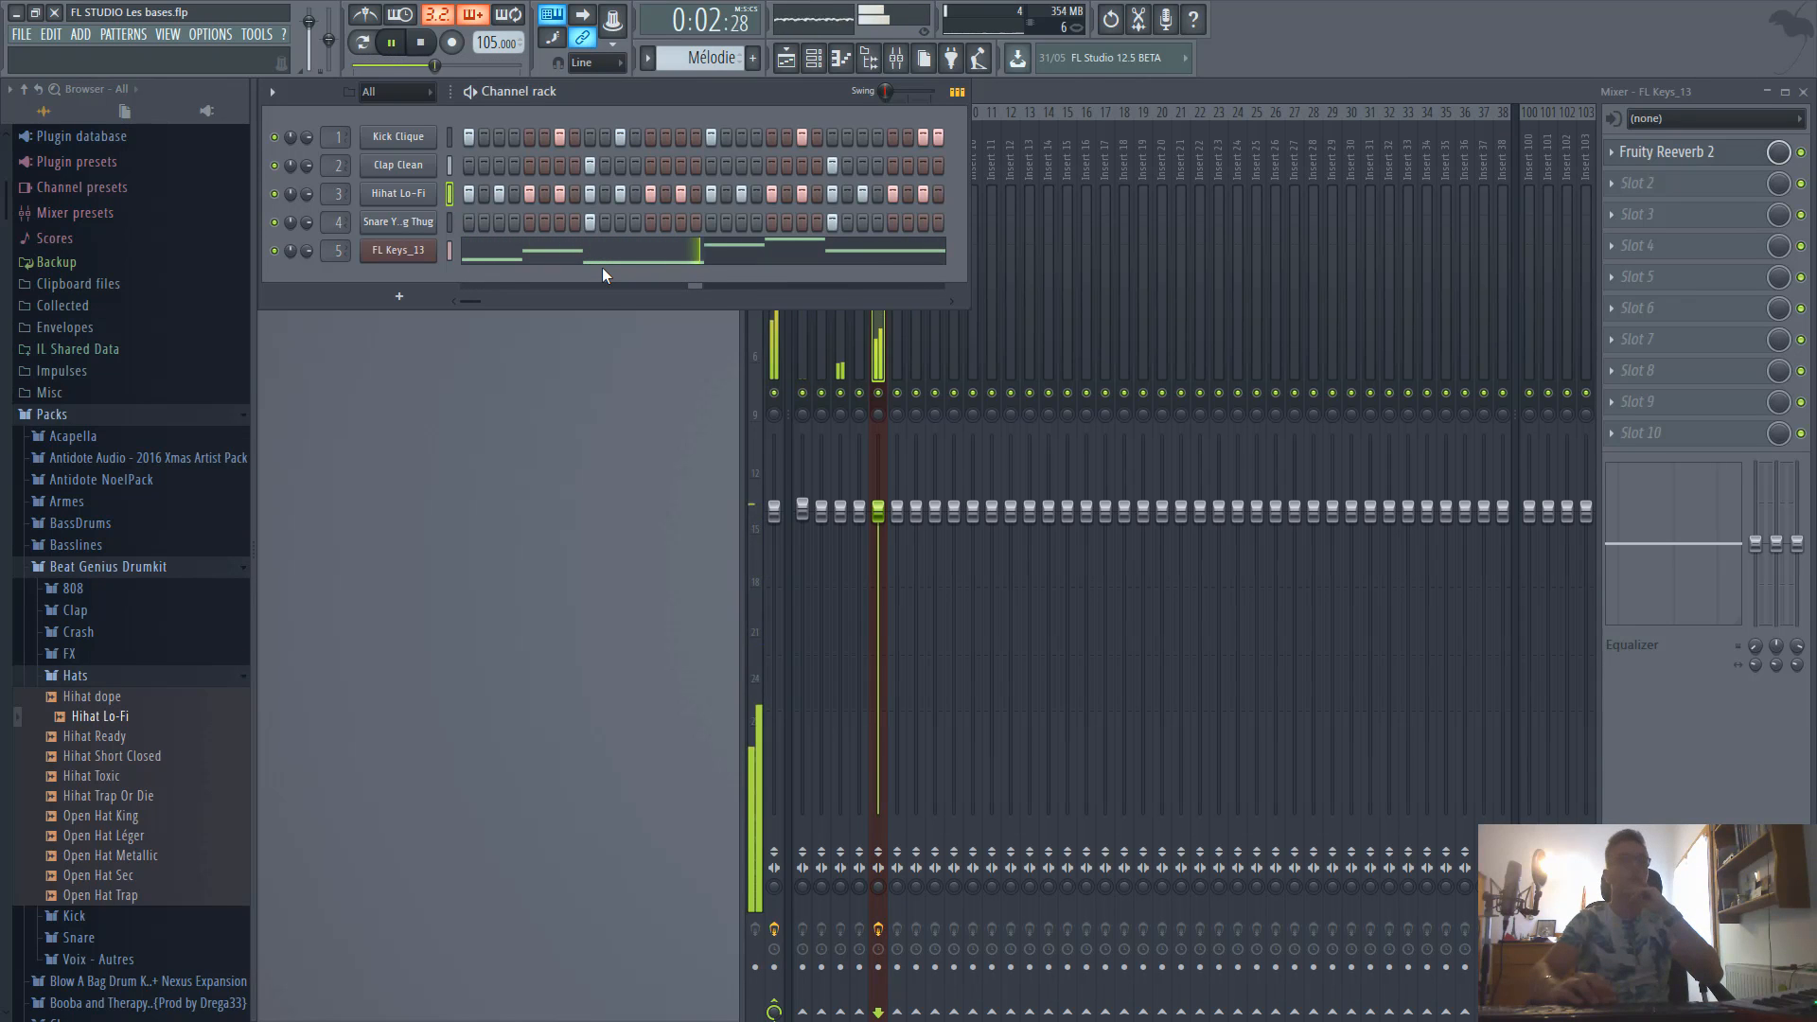
{"action": "key", "text": "space"}
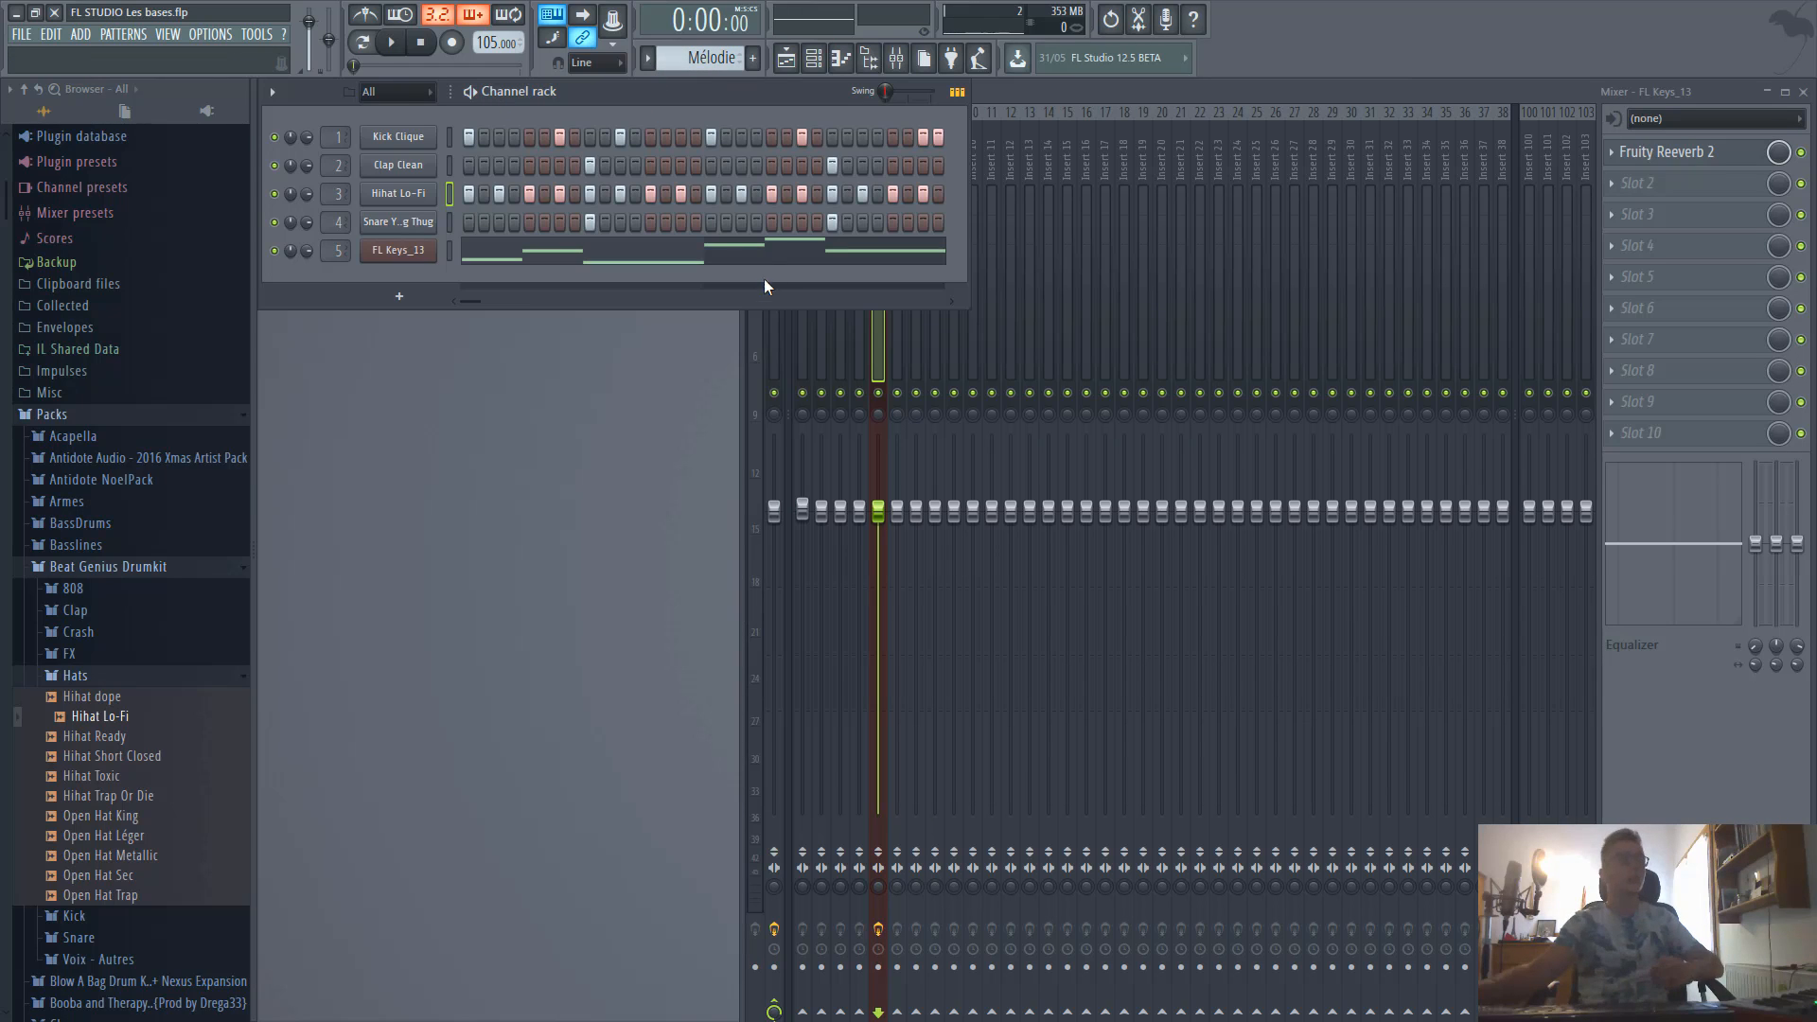
{"action": "key", "text": "space"}
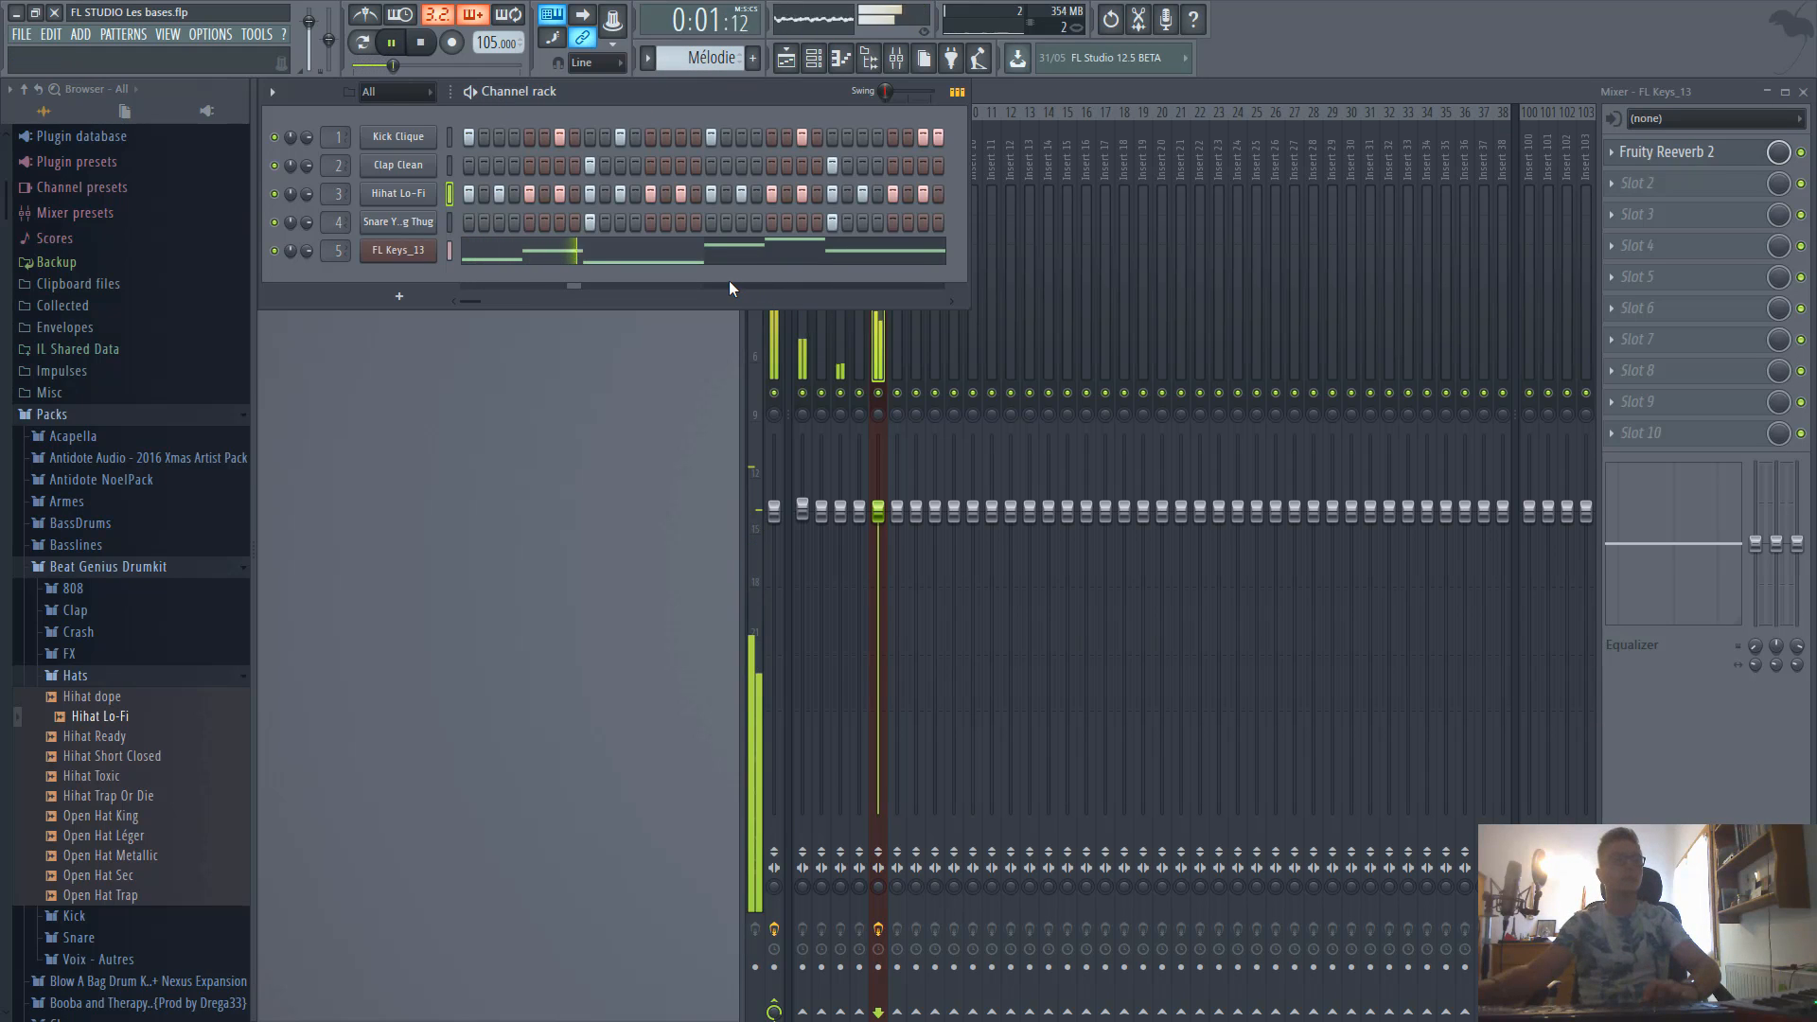
{"action": "key", "text": "space"}
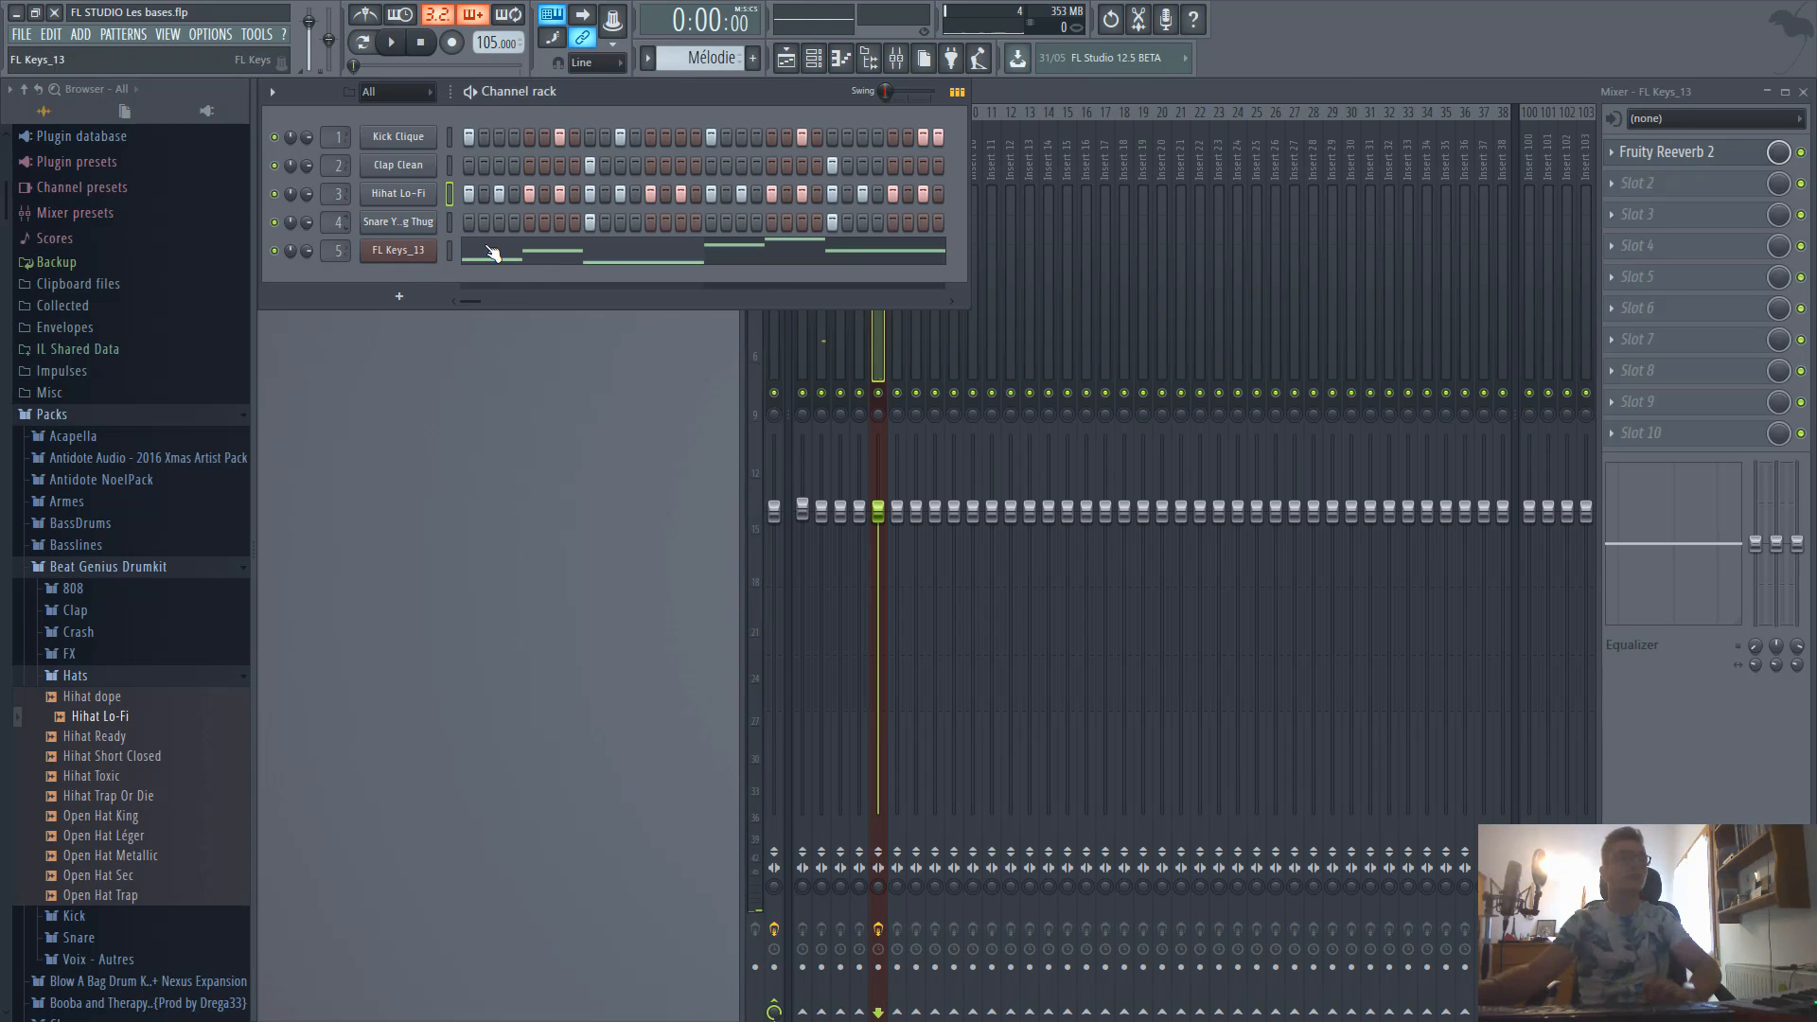
Double all the FL Keys_13 melody notes one octave lower in the piano roll and briefly play them.
{"action": "left_click", "coordinate": [521, 268]}
{"action": "key", "text": "ctrl+a"}
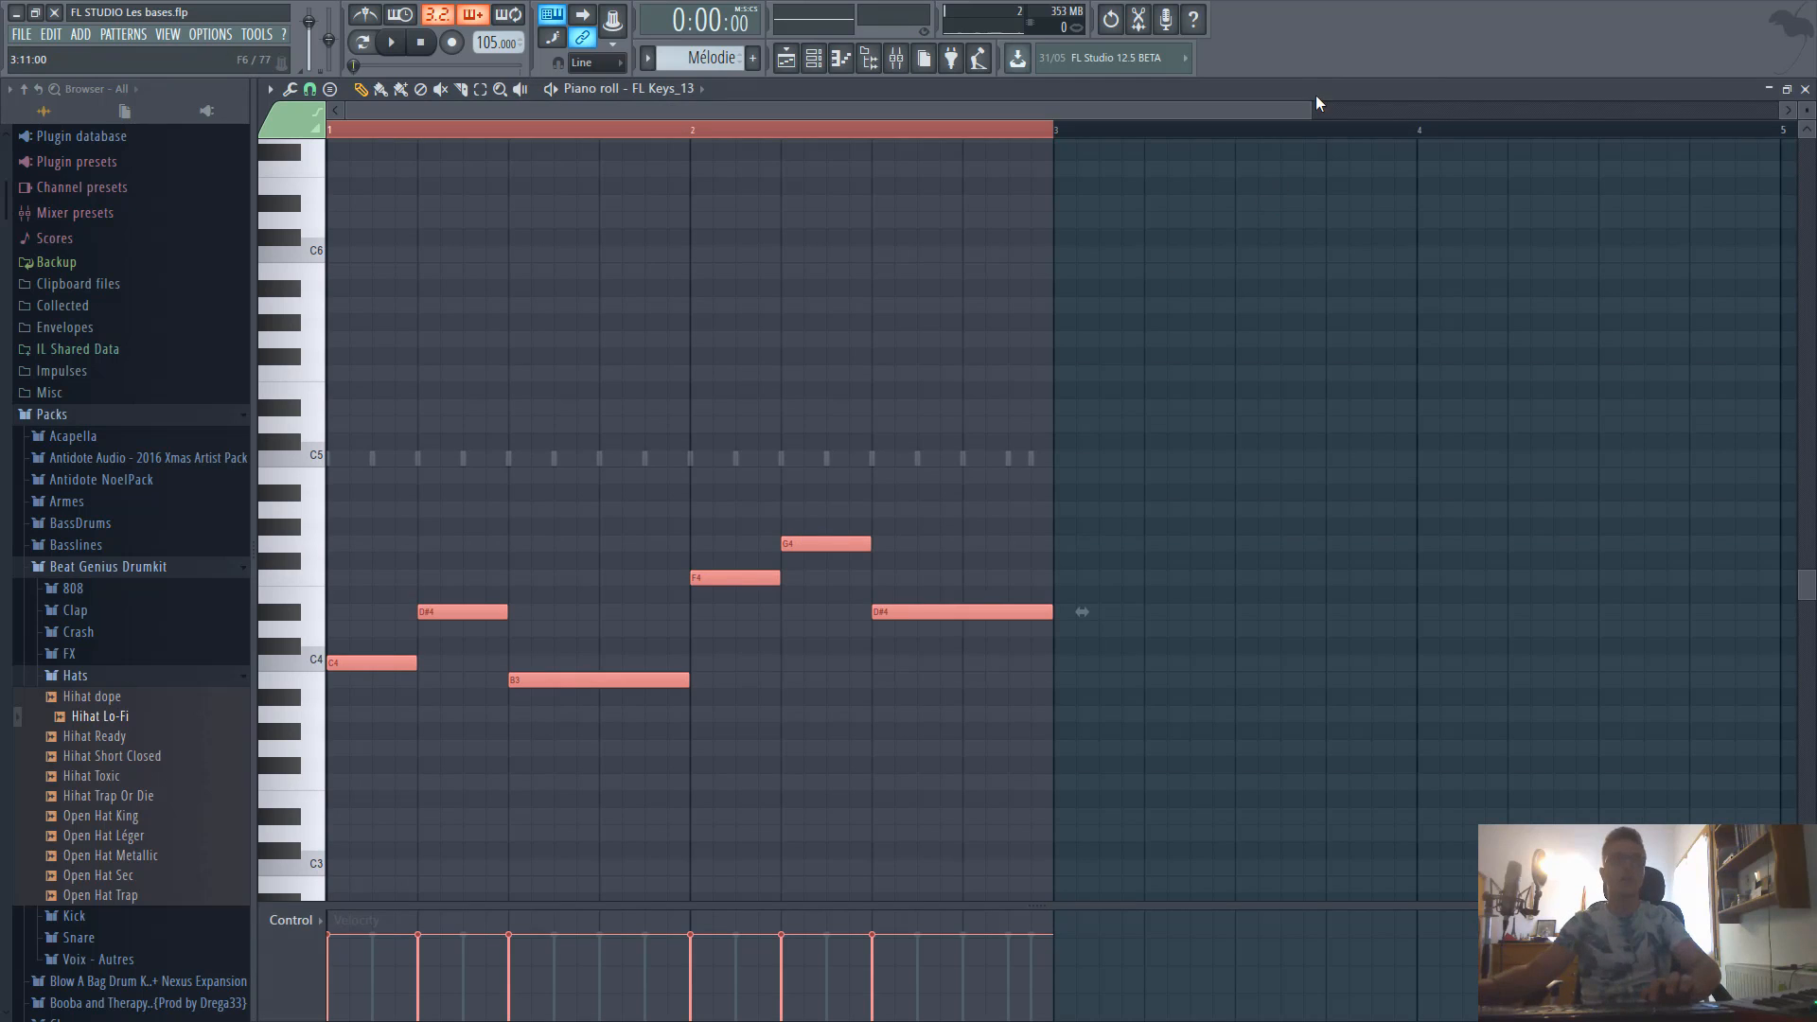
{"action": "scroll", "coordinate": [898, 601], "scroll_direction": "down", "scroll_amount": 5}
{"action": "left_click", "coordinate": [873, 649]}
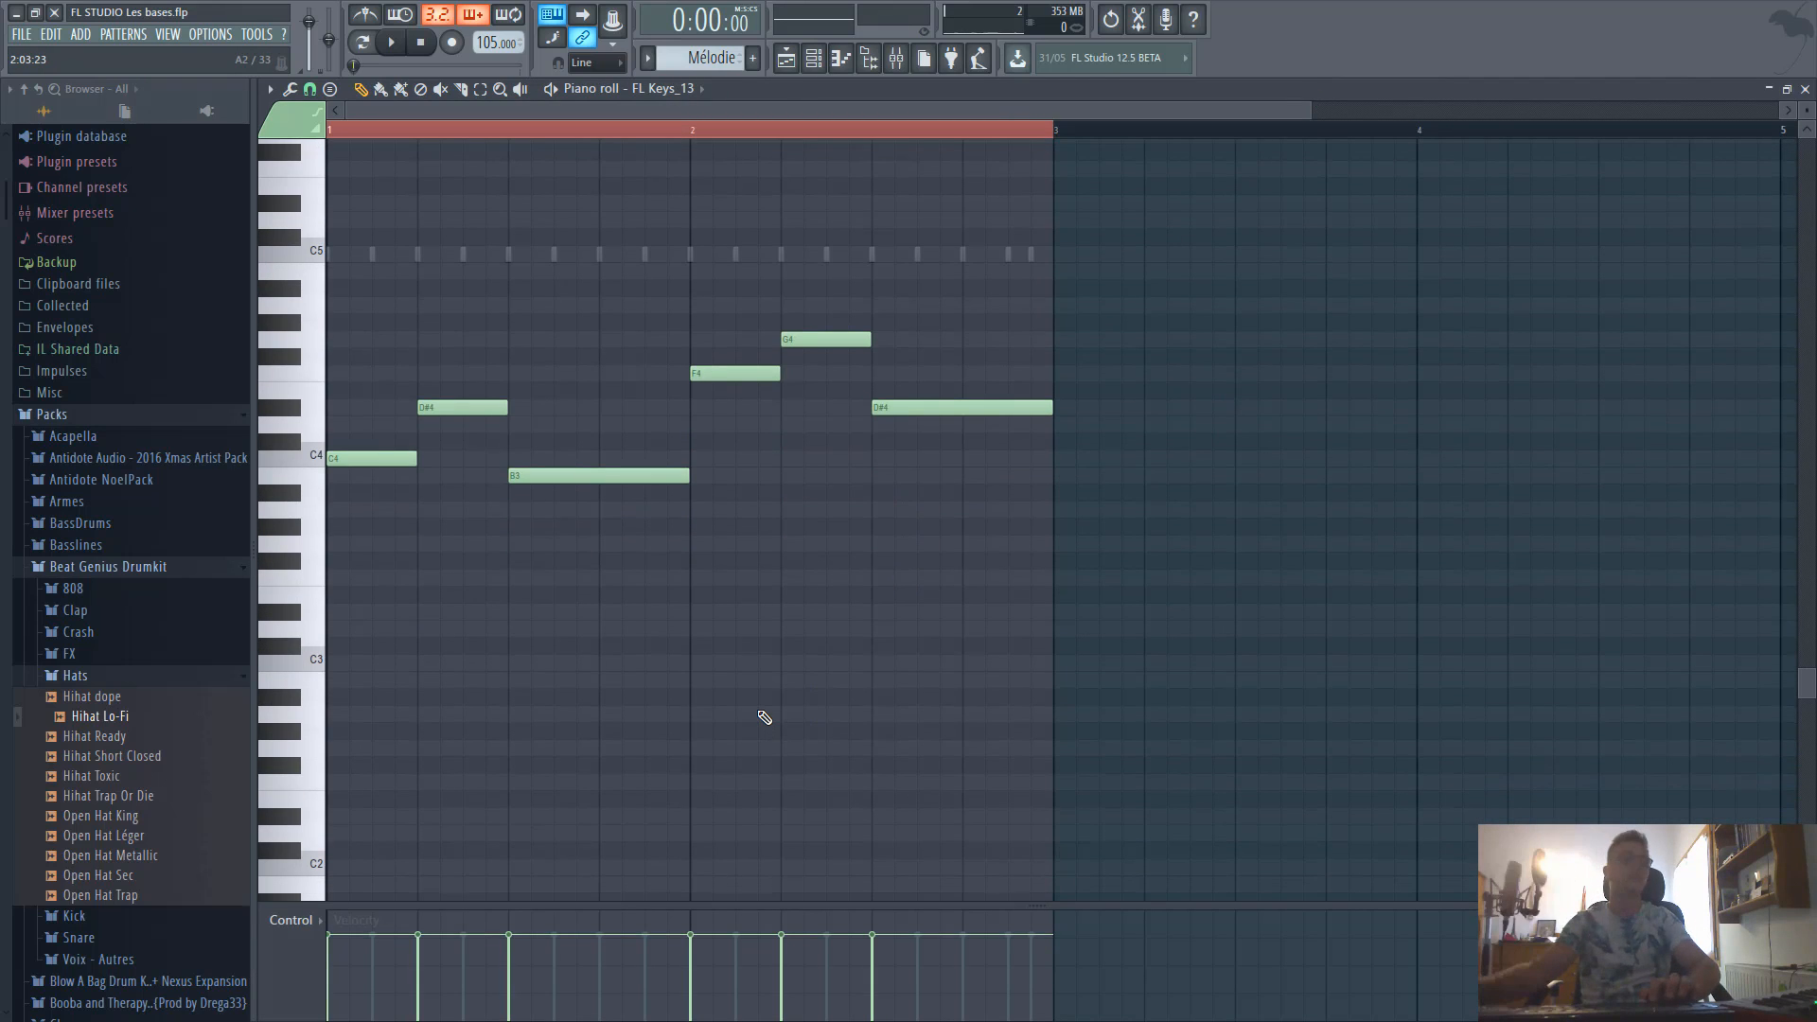
{"action": "key", "text": "ctrl+a"}
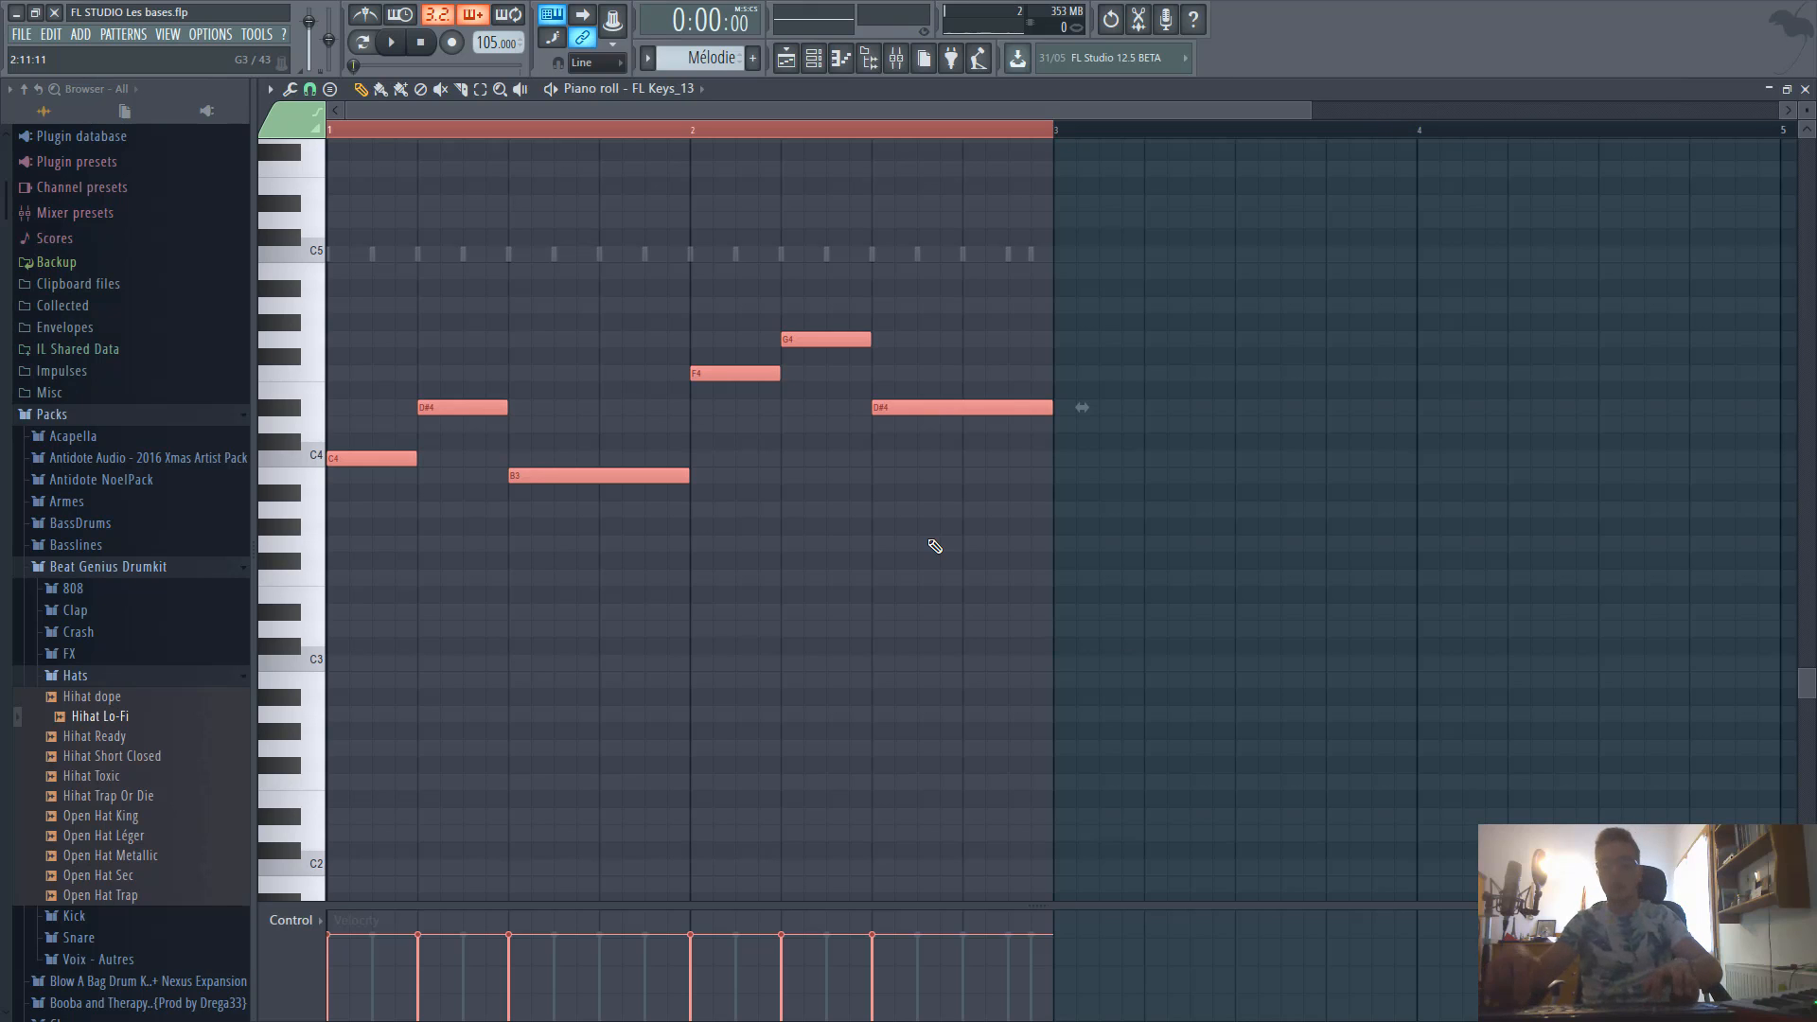
{"action": "key", "text": "ctrl+Down"}
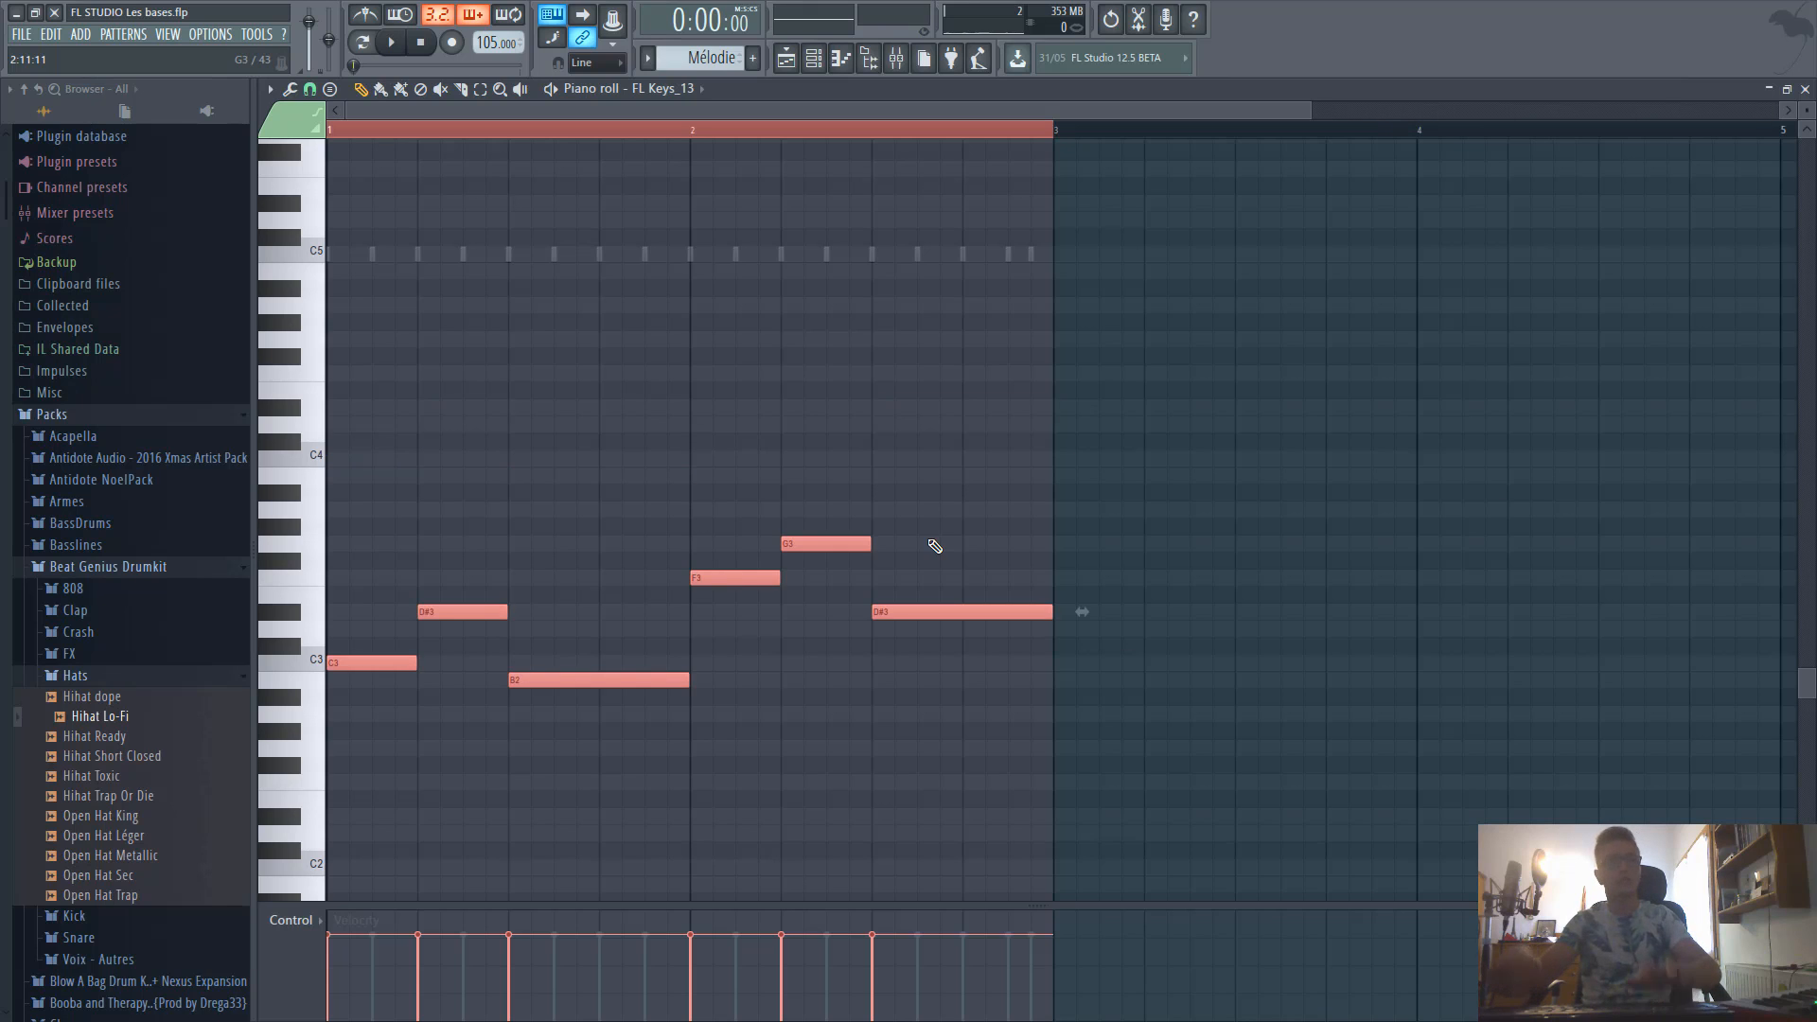
{"action": "key", "text": "ctrl+v"}
{"action": "key", "text": "ctrl+d"}
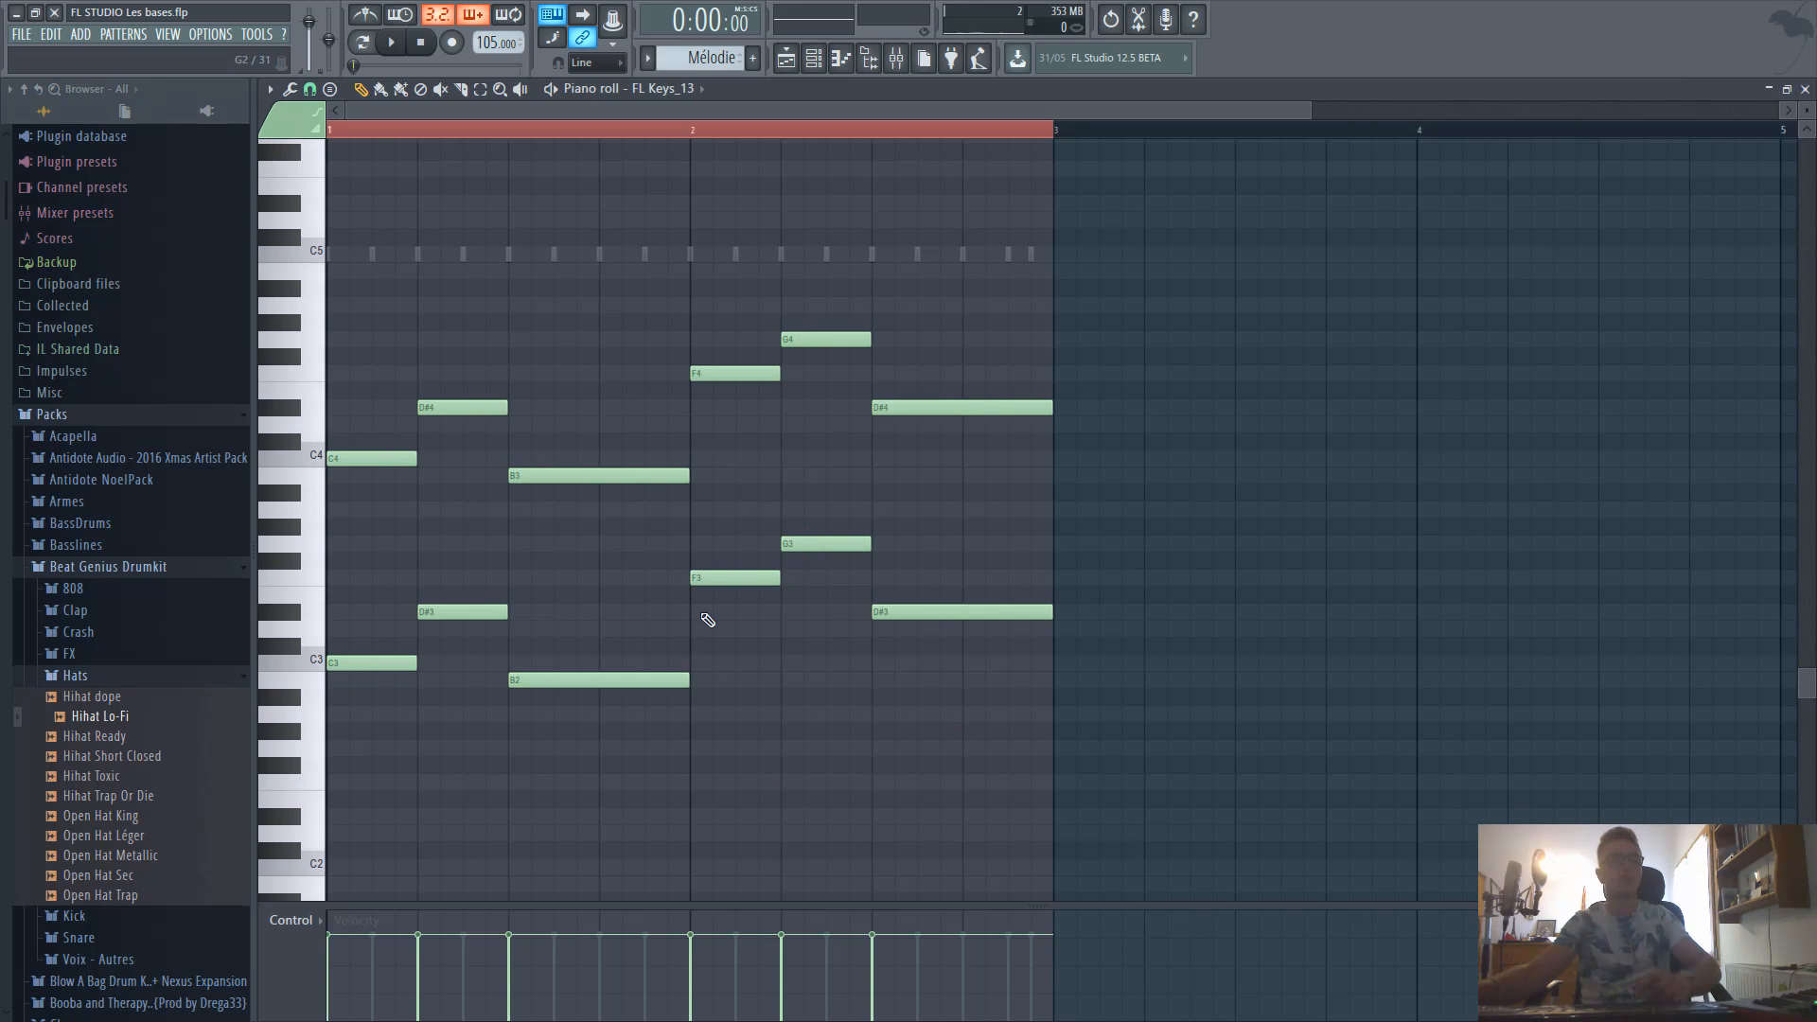
{"action": "key", "text": "space"}
{"action": "key", "text": "space"}
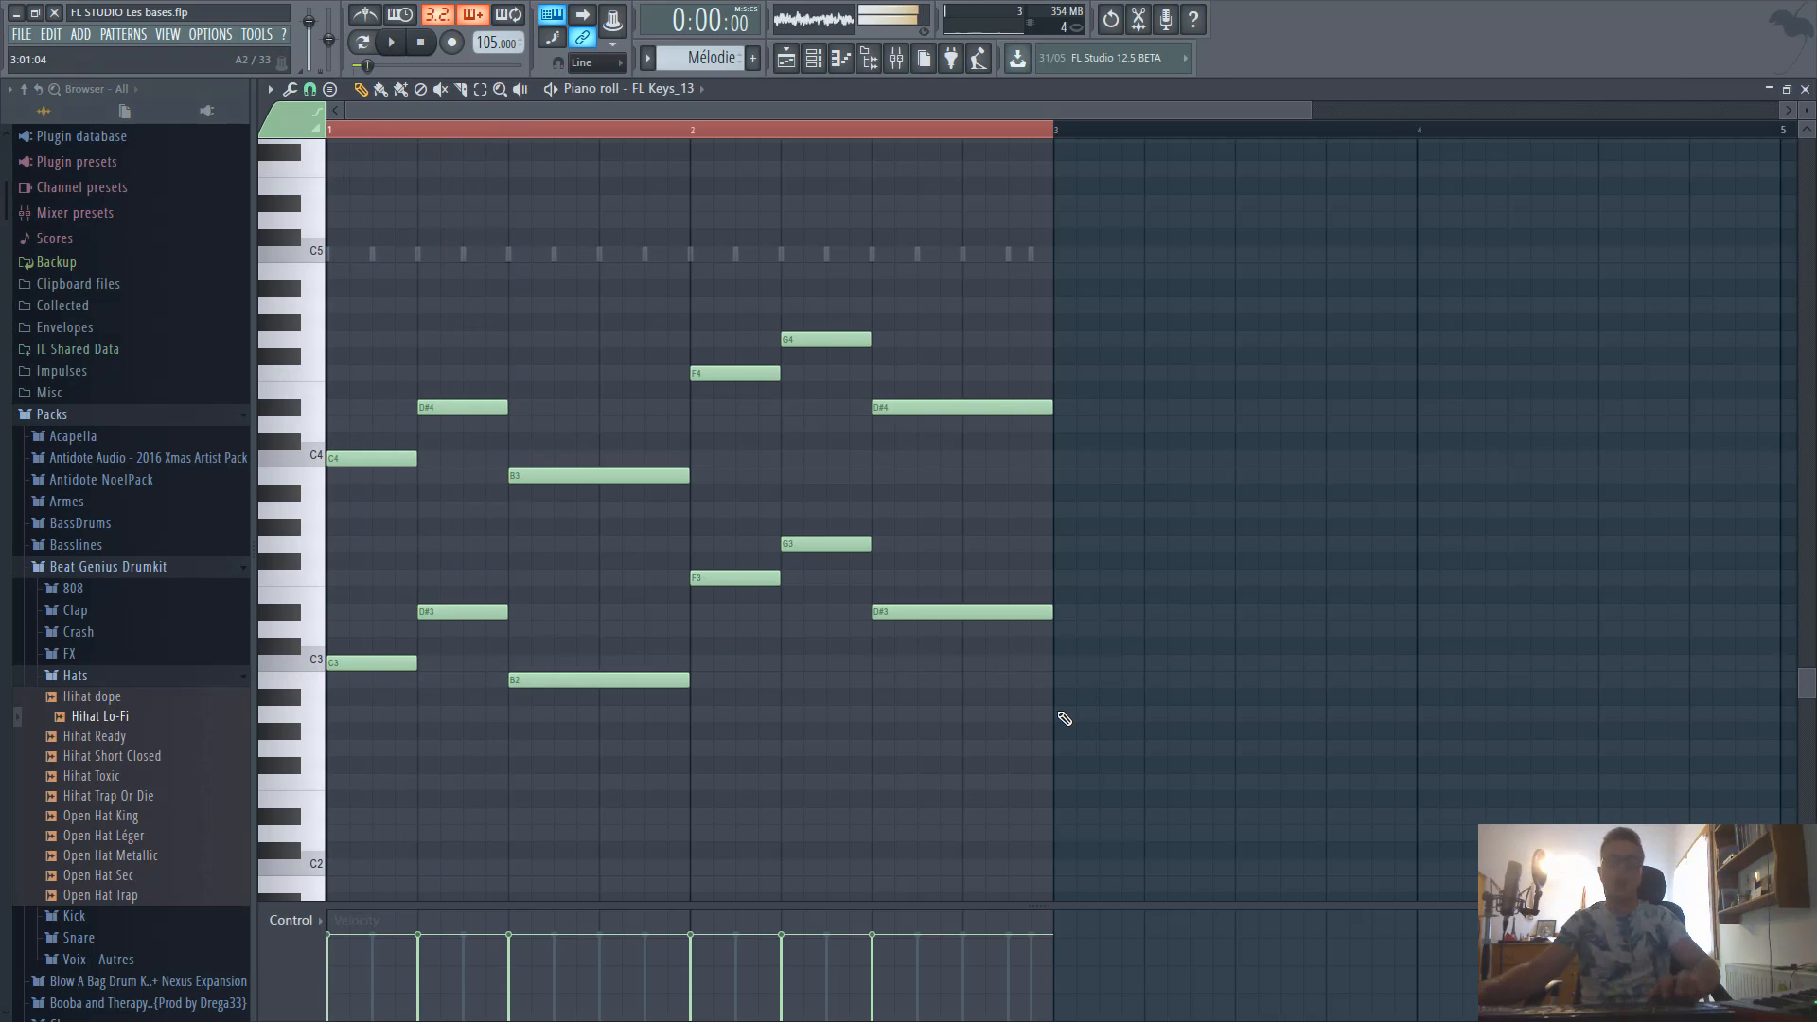
Transpose all the FL Keys_13 notes up one octave, listen to the result, and close the piano roll.
{"action": "key", "text": "ctrl+a"}
{"action": "key", "text": "ctrl+Up"}
{"action": "key", "text": "ctrl+d"}
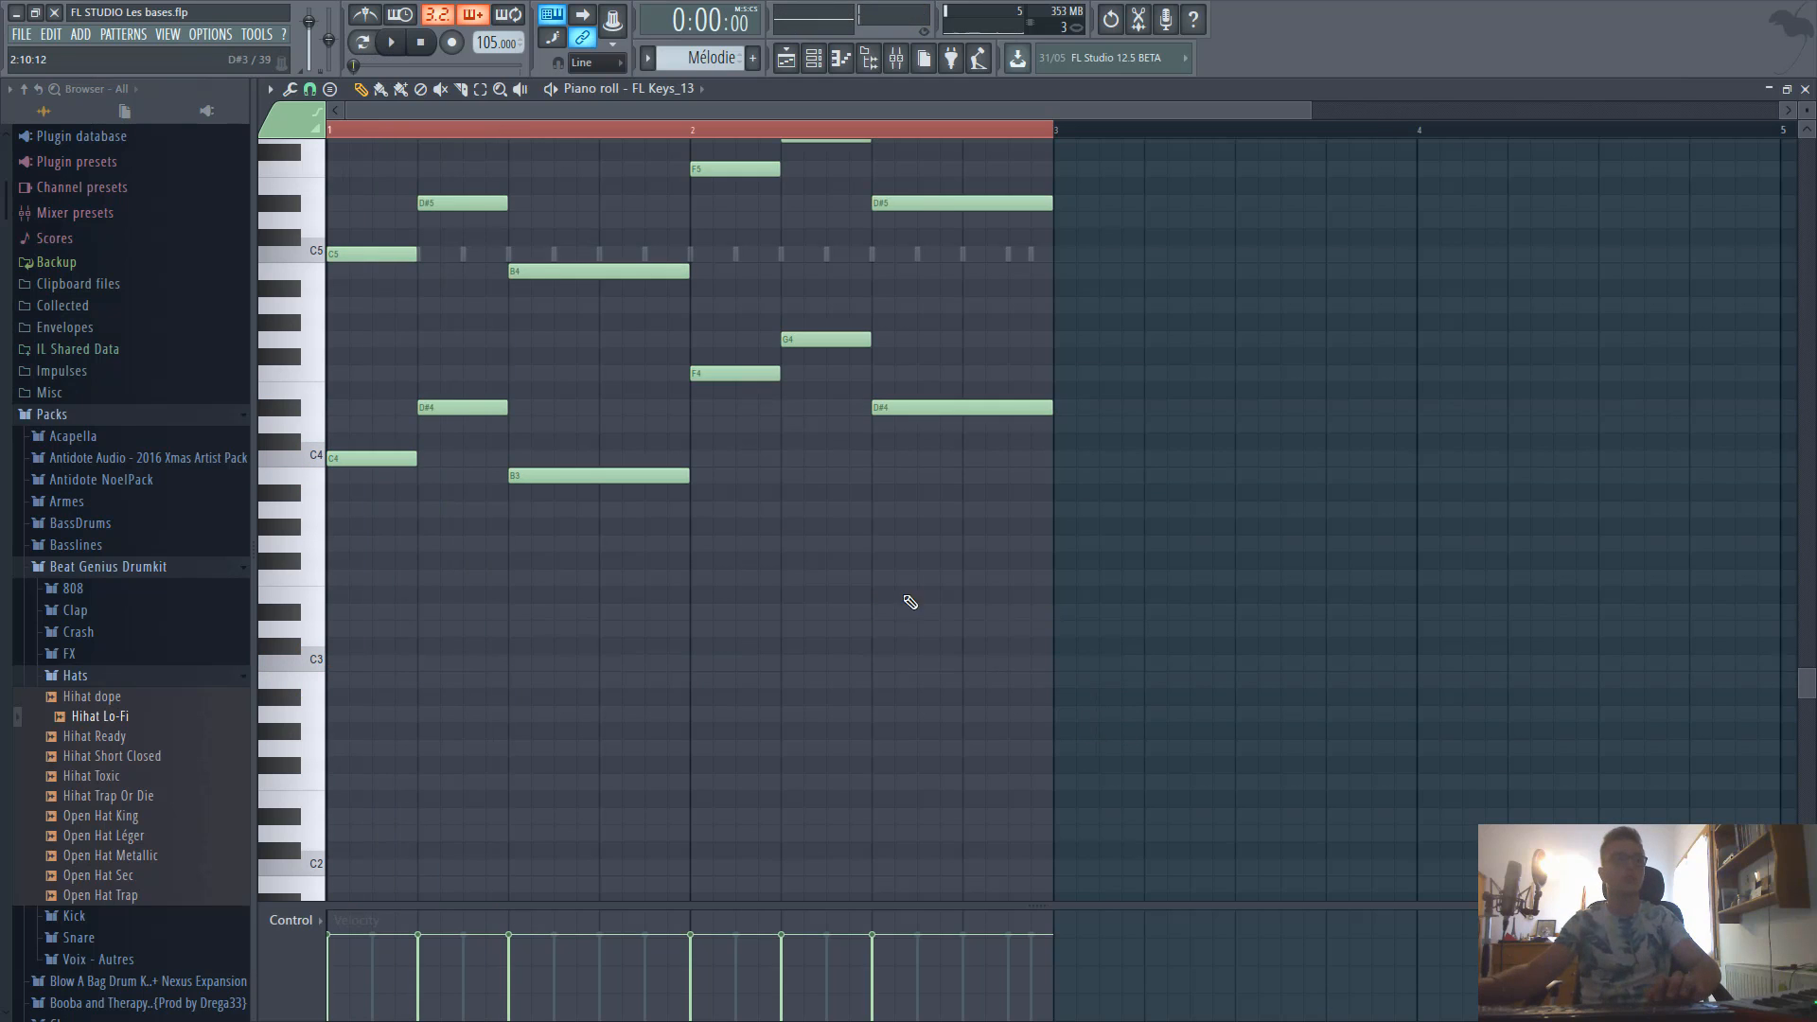
{"action": "scroll", "coordinate": [823, 492], "scroll_direction": "up", "scroll_amount": 2}
{"action": "key", "text": "space"}
{"action": "scroll", "coordinate": [965, 609], "scroll_direction": "up", "scroll_amount": 2}
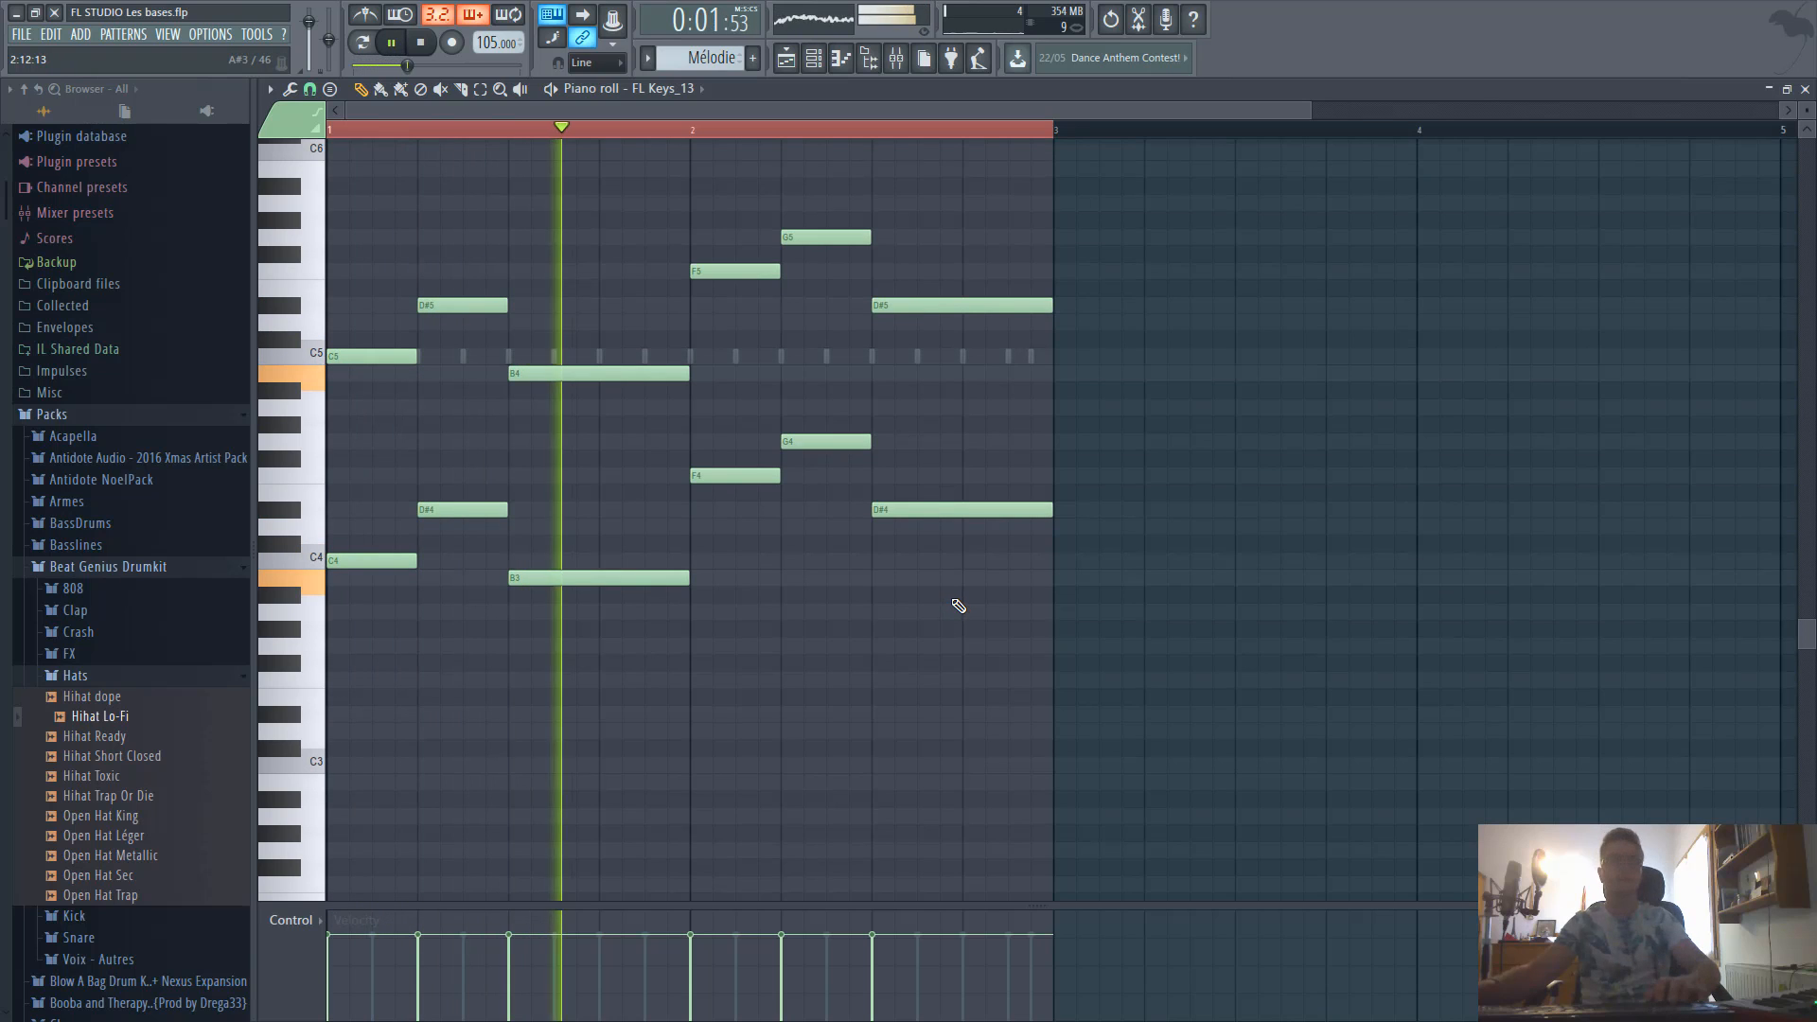
{"action": "left_click", "coordinate": [1805, 89]}
{"action": "key", "text": "space"}
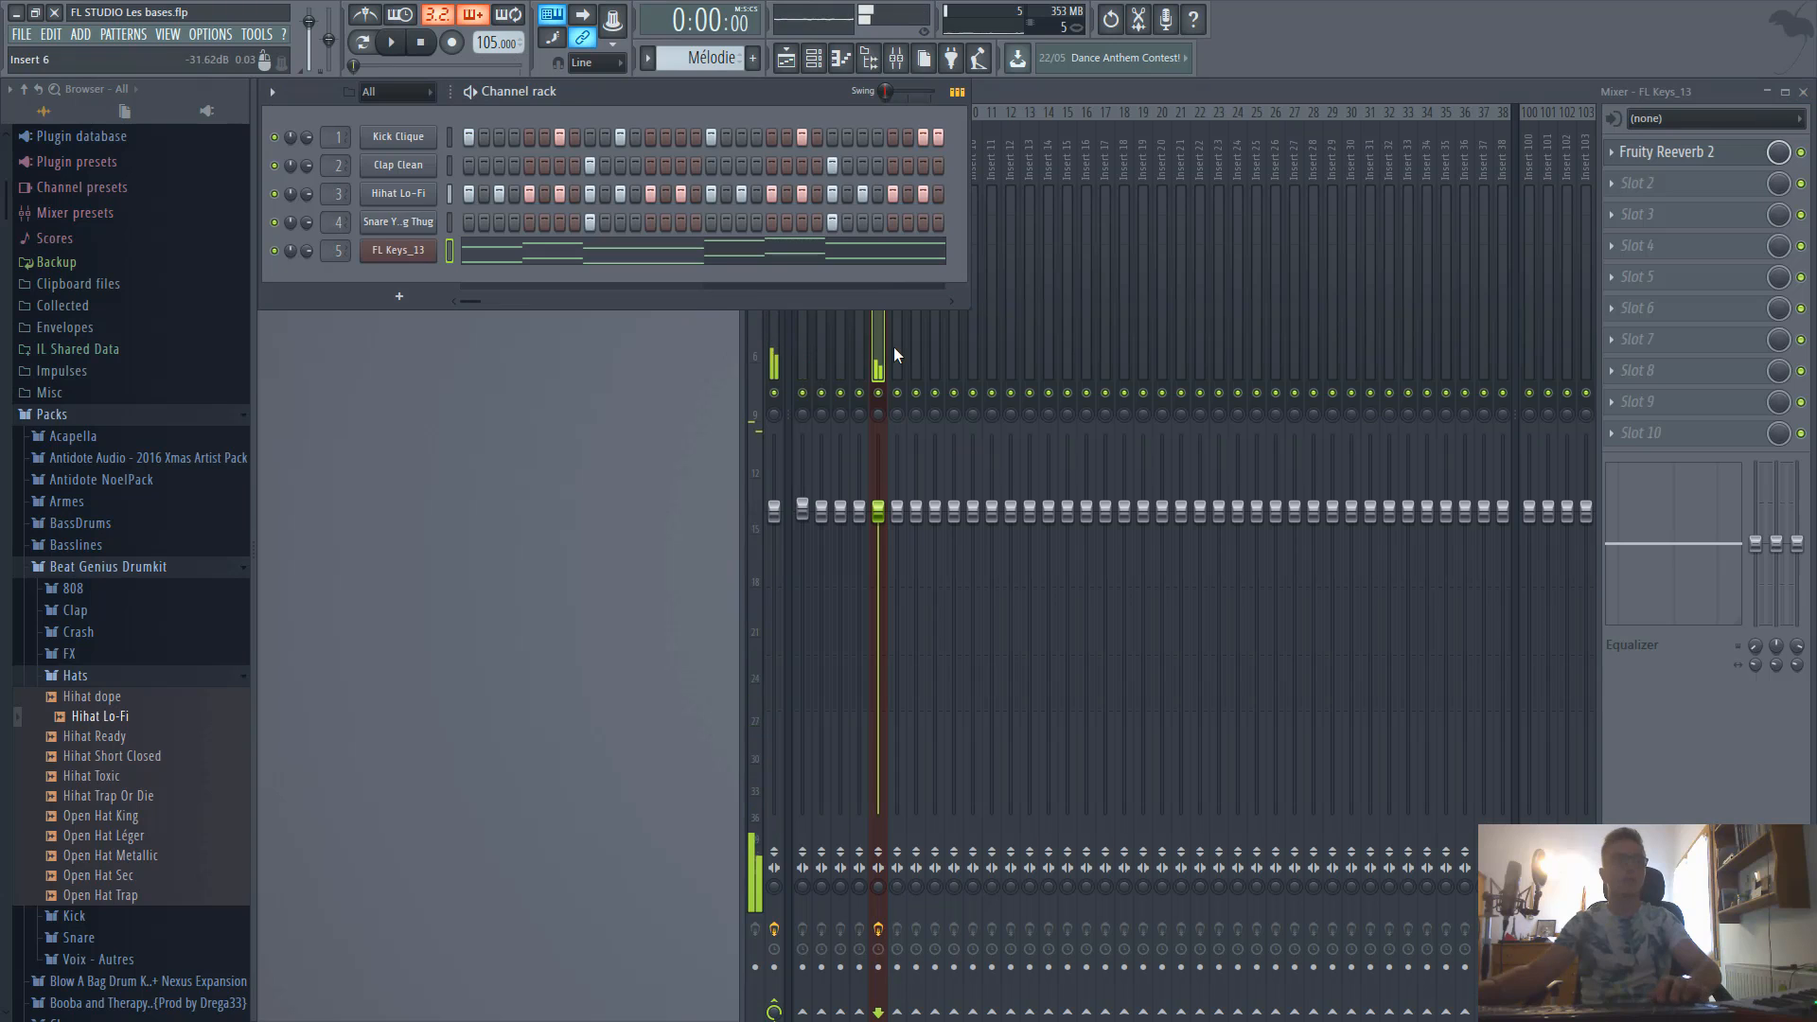
Raise the dry level and slightly lower the wet level of Fruity Reeverb 2 on the FL Keys_13 track during playback.
{"action": "left_click", "coordinate": [1742, 161]}
{"action": "key", "text": "space"}
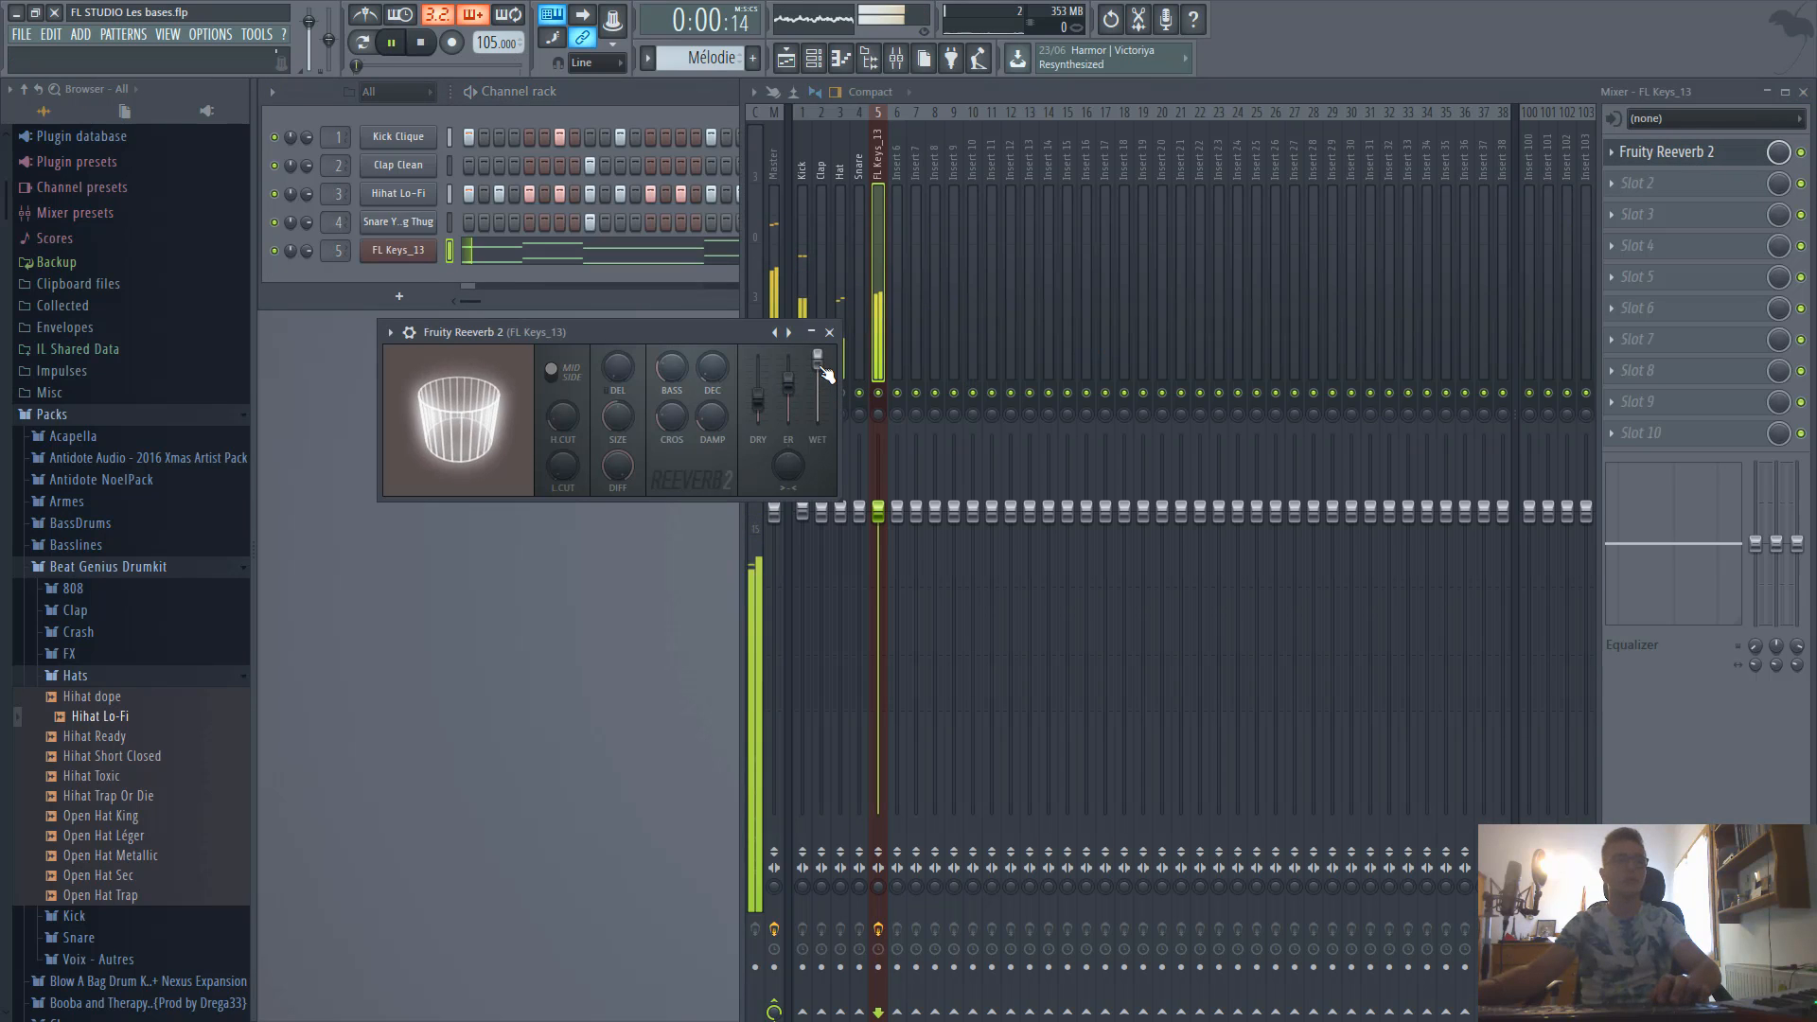
{"action": "left_click_drag", "start_coordinate": [759, 399], "coordinate": [758, 392]}
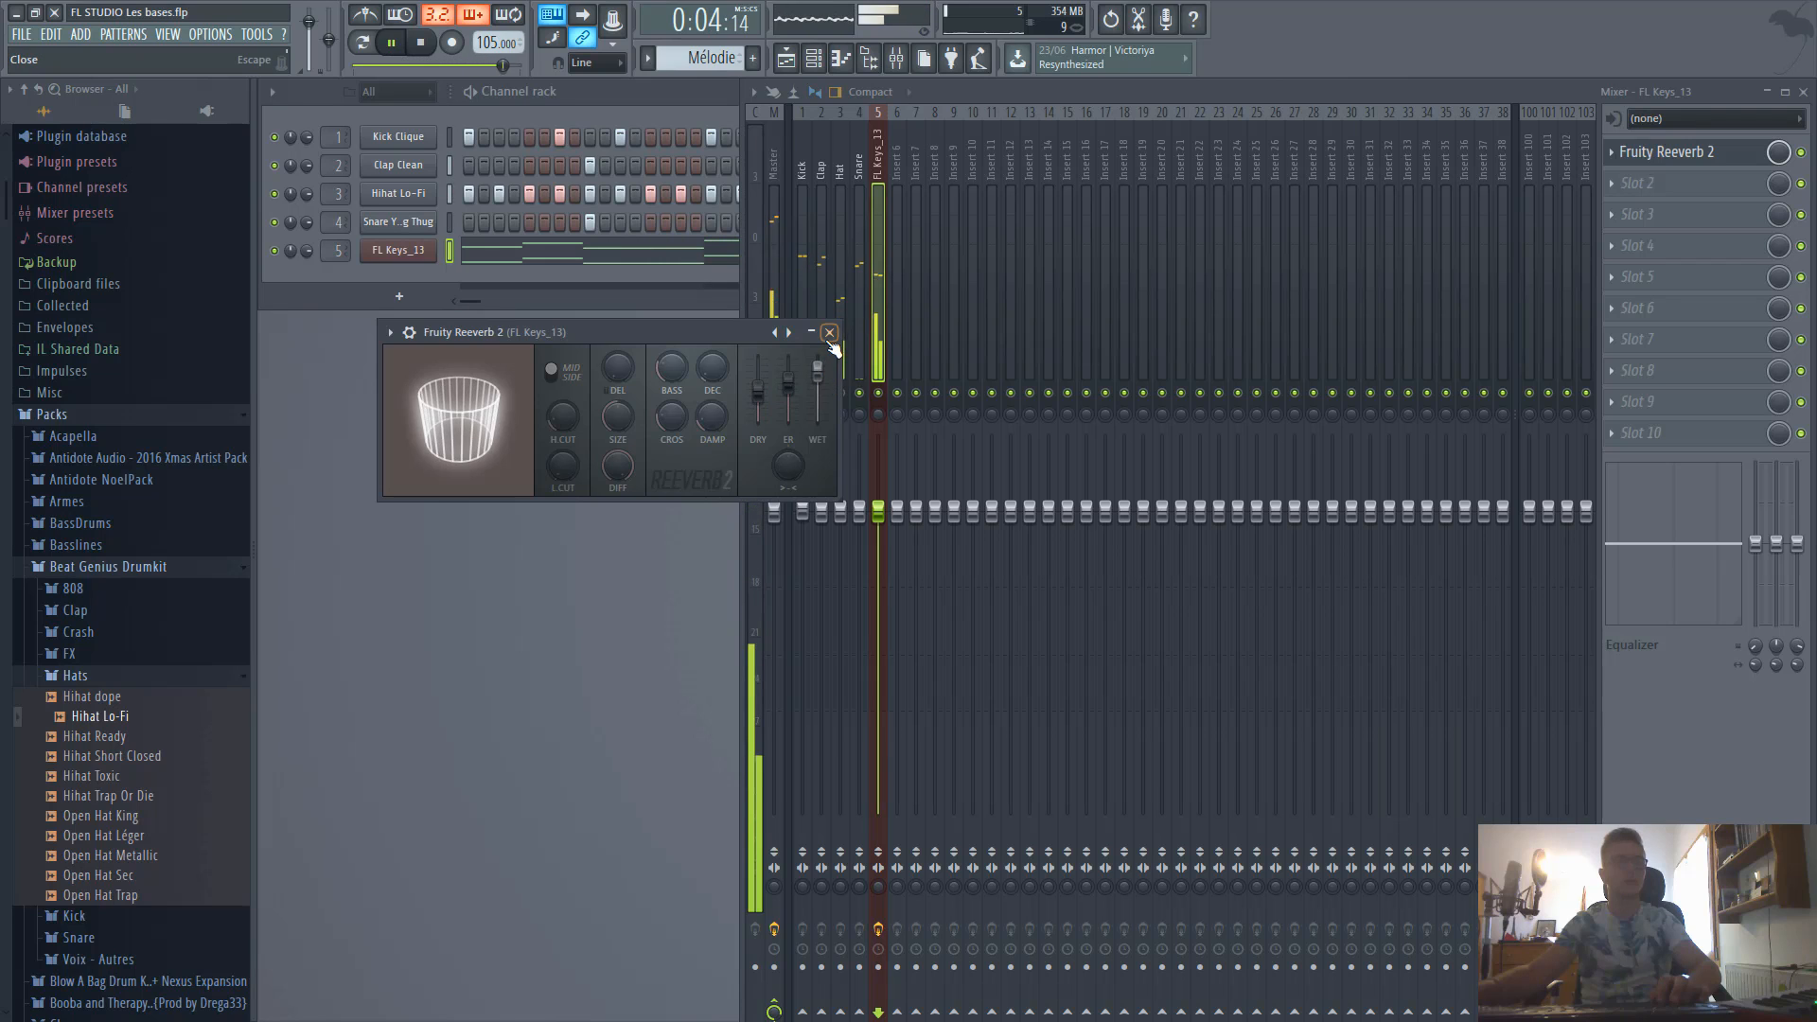
{"action": "left_click", "coordinate": [830, 332]}
{"action": "key", "text": "space"}
Load Fruity Delay into effect slot 2 of the FL Keys_13 mixer track and reposition its window.
{"action": "left_click", "coordinate": [1628, 183]}
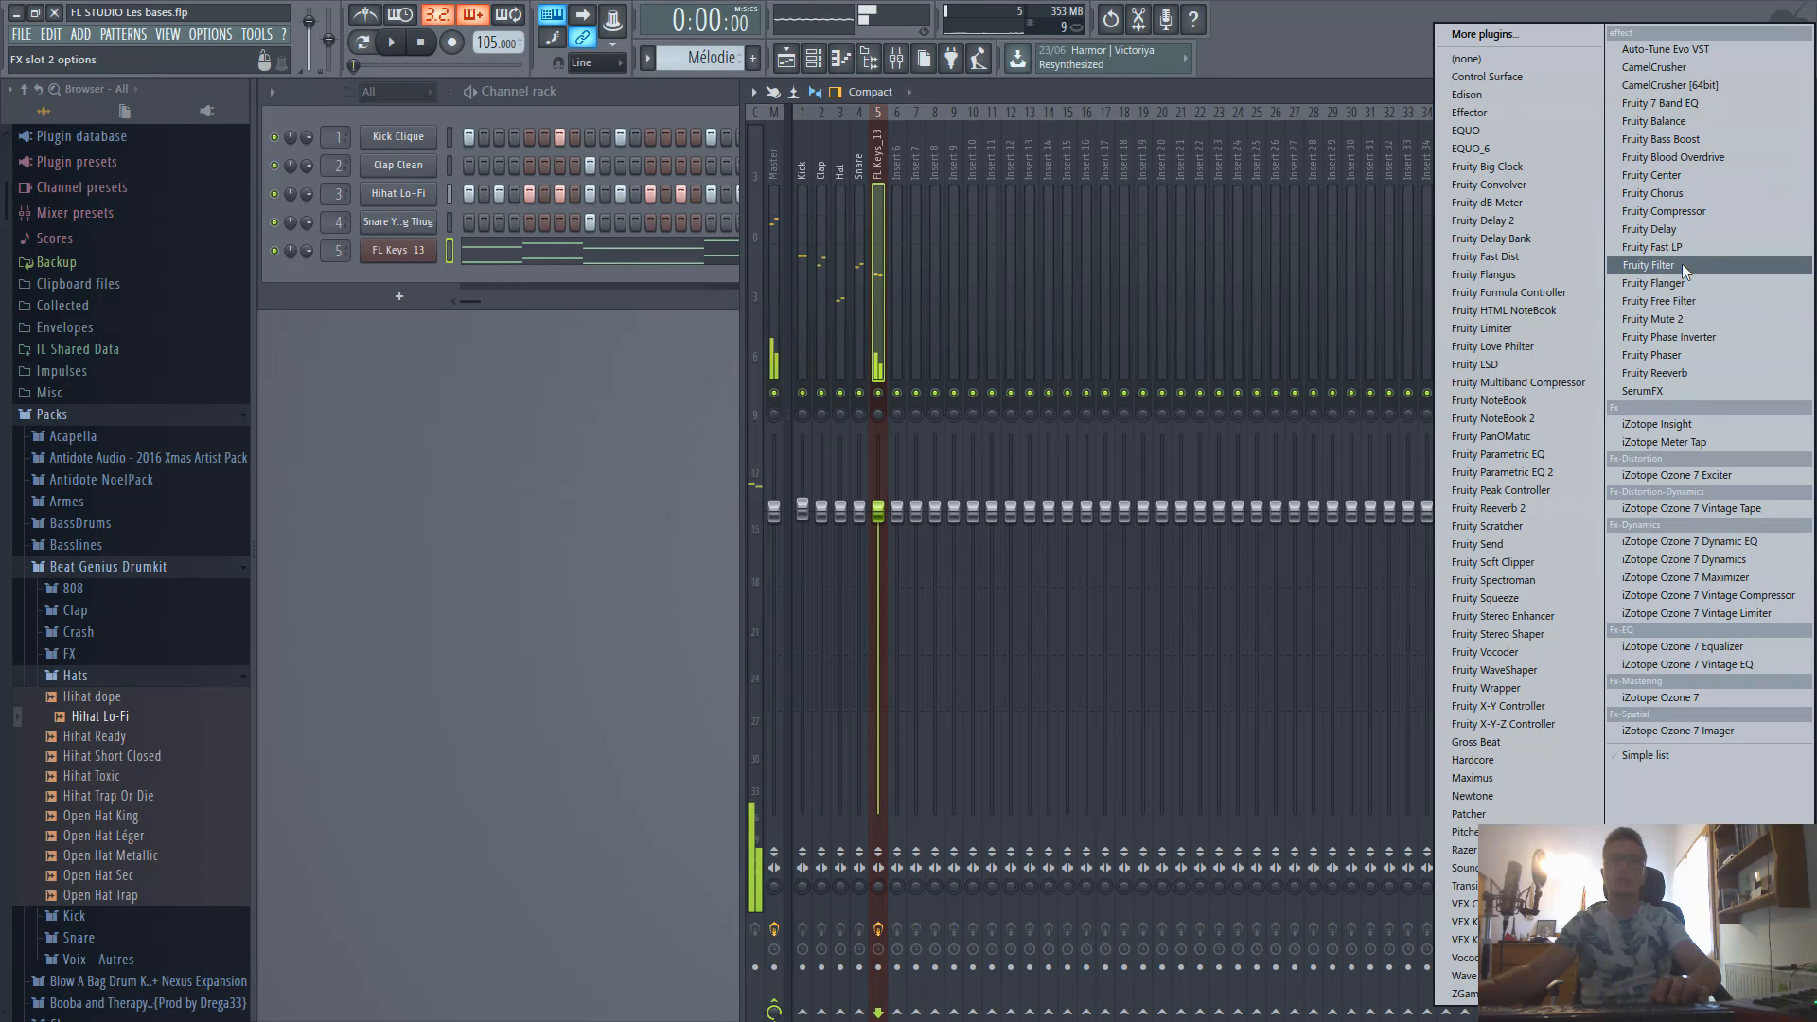
{"action": "left_click", "coordinate": [1691, 228]}
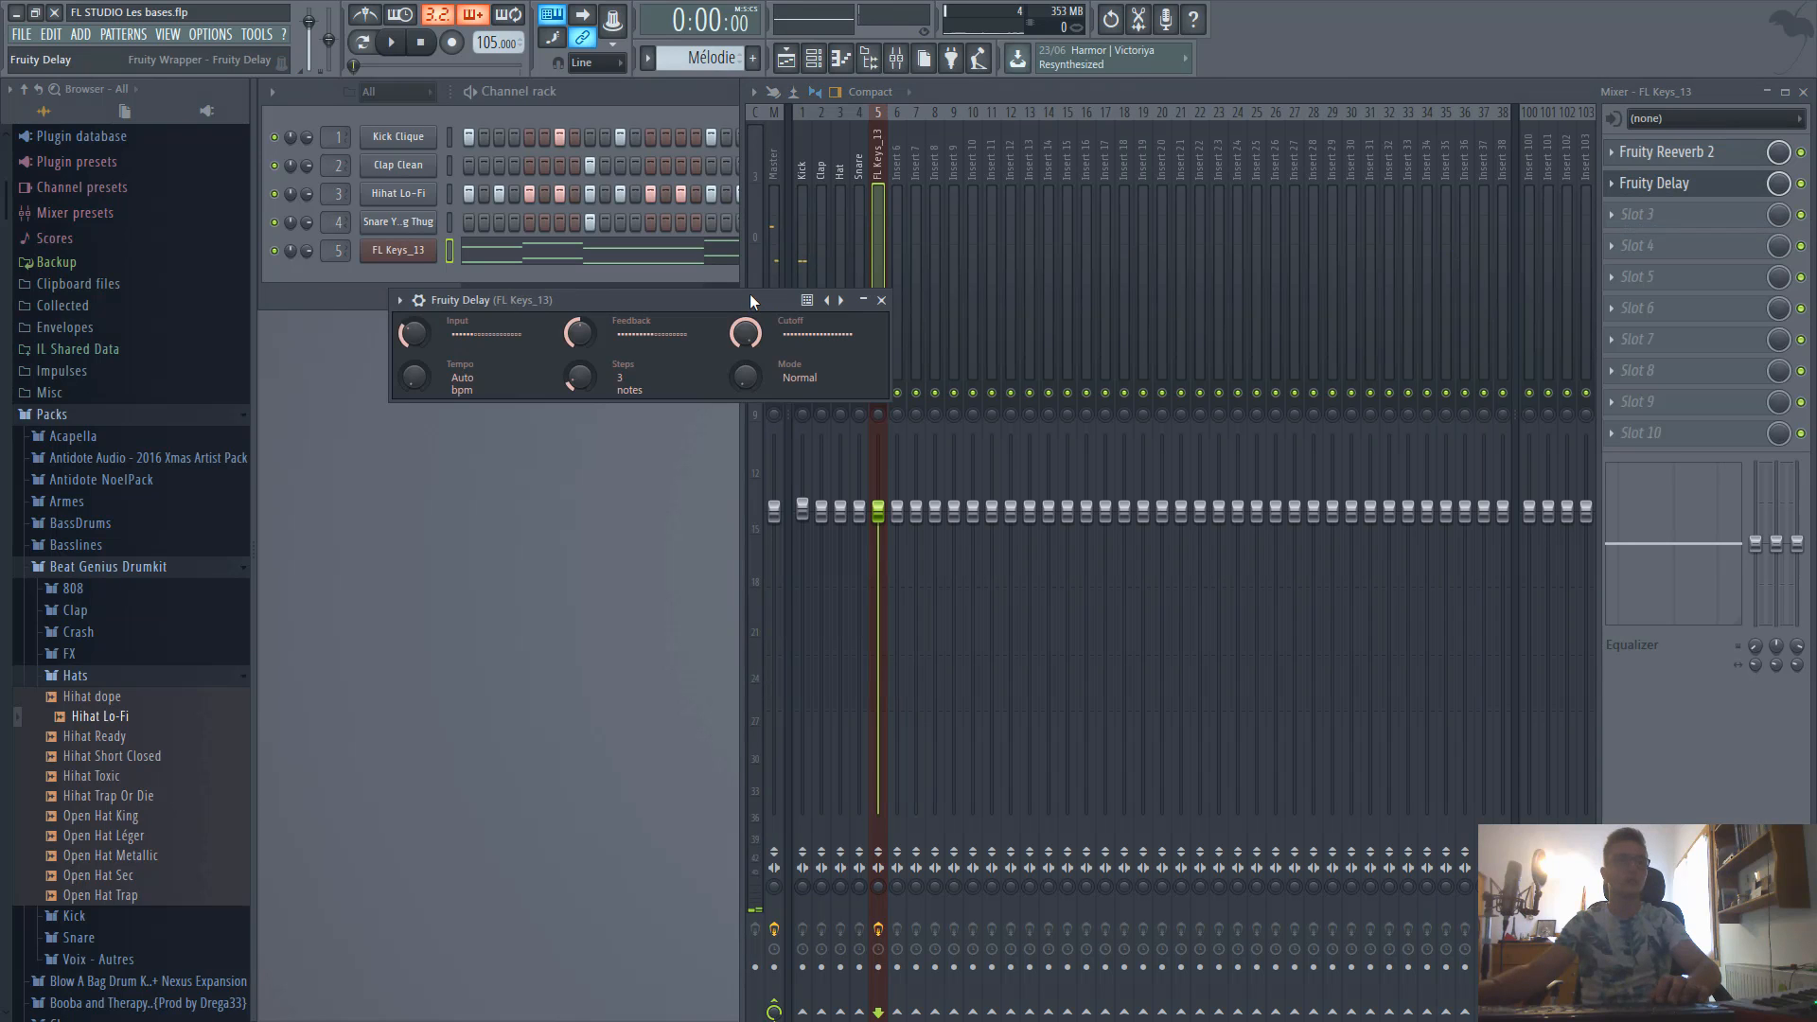
{"action": "left_click_drag", "start_coordinate": [750, 293], "coordinate": [1019, 390]}
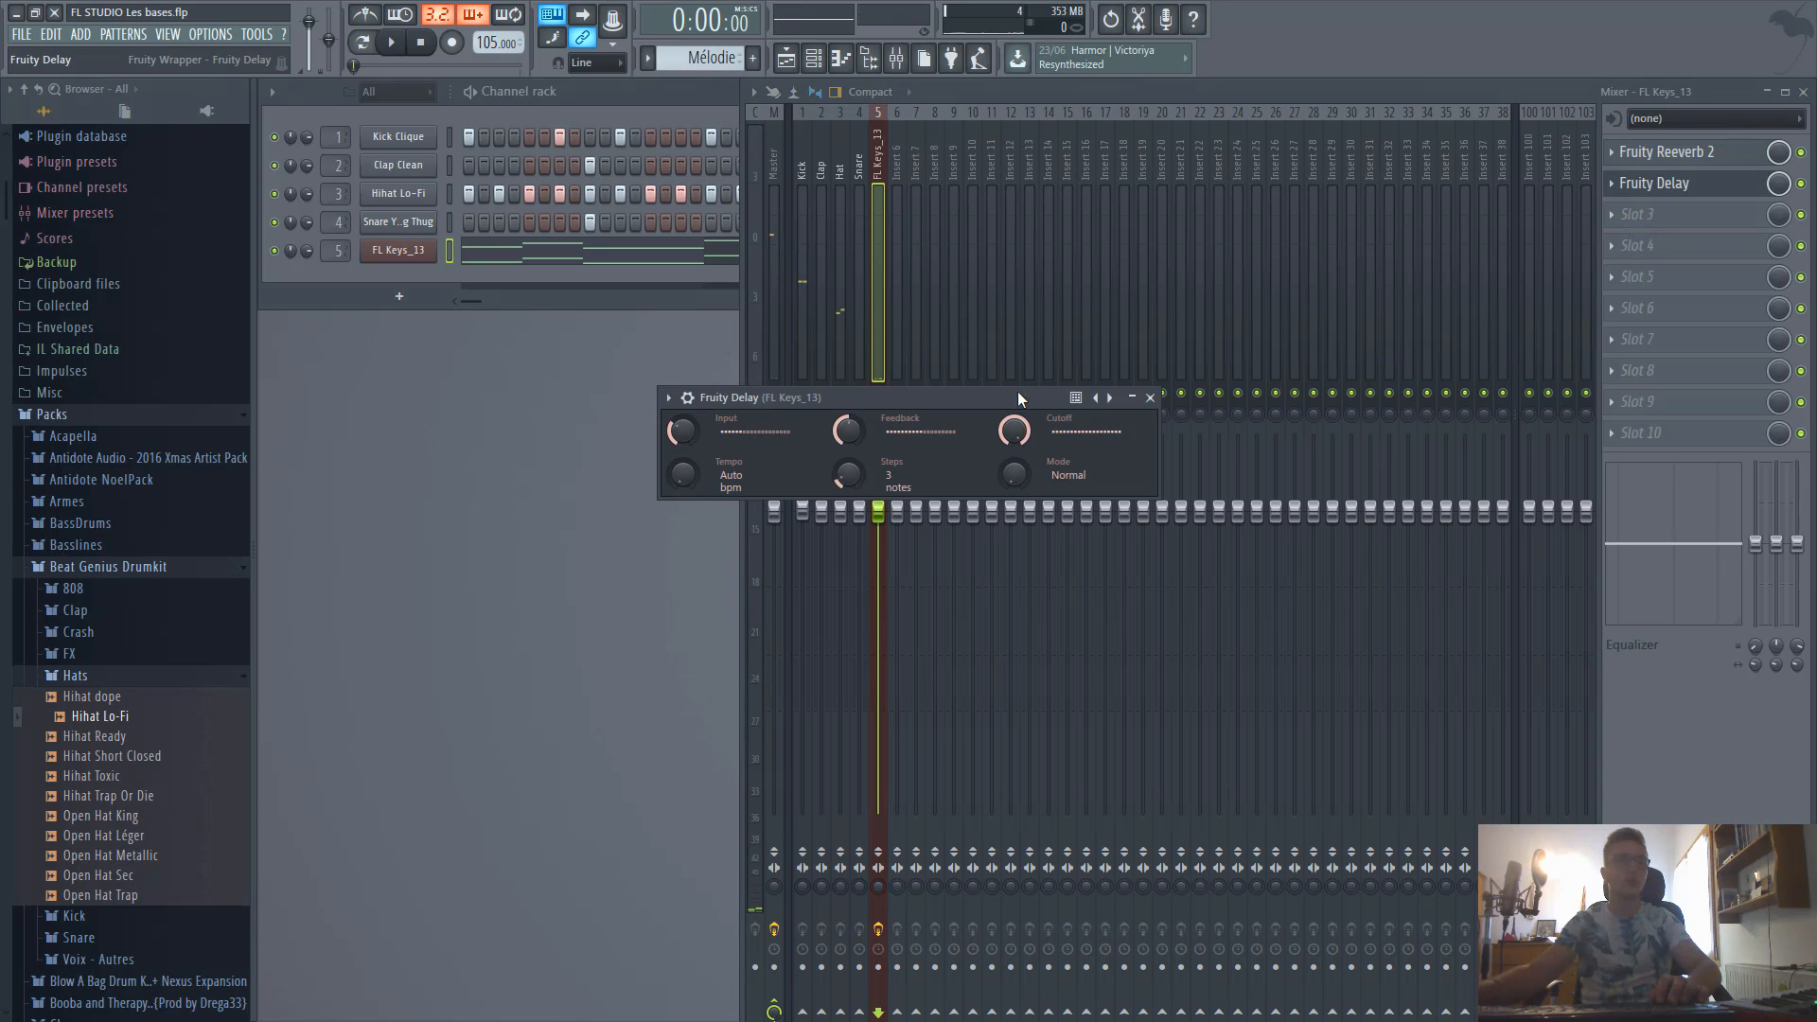
Set effect slot 2 of the FL Keys_13 mixer track to Fruity Delay 2.
{"action": "left_click", "coordinate": [1620, 189]}
{"action": "left_click", "coordinate": [1619, 194]}
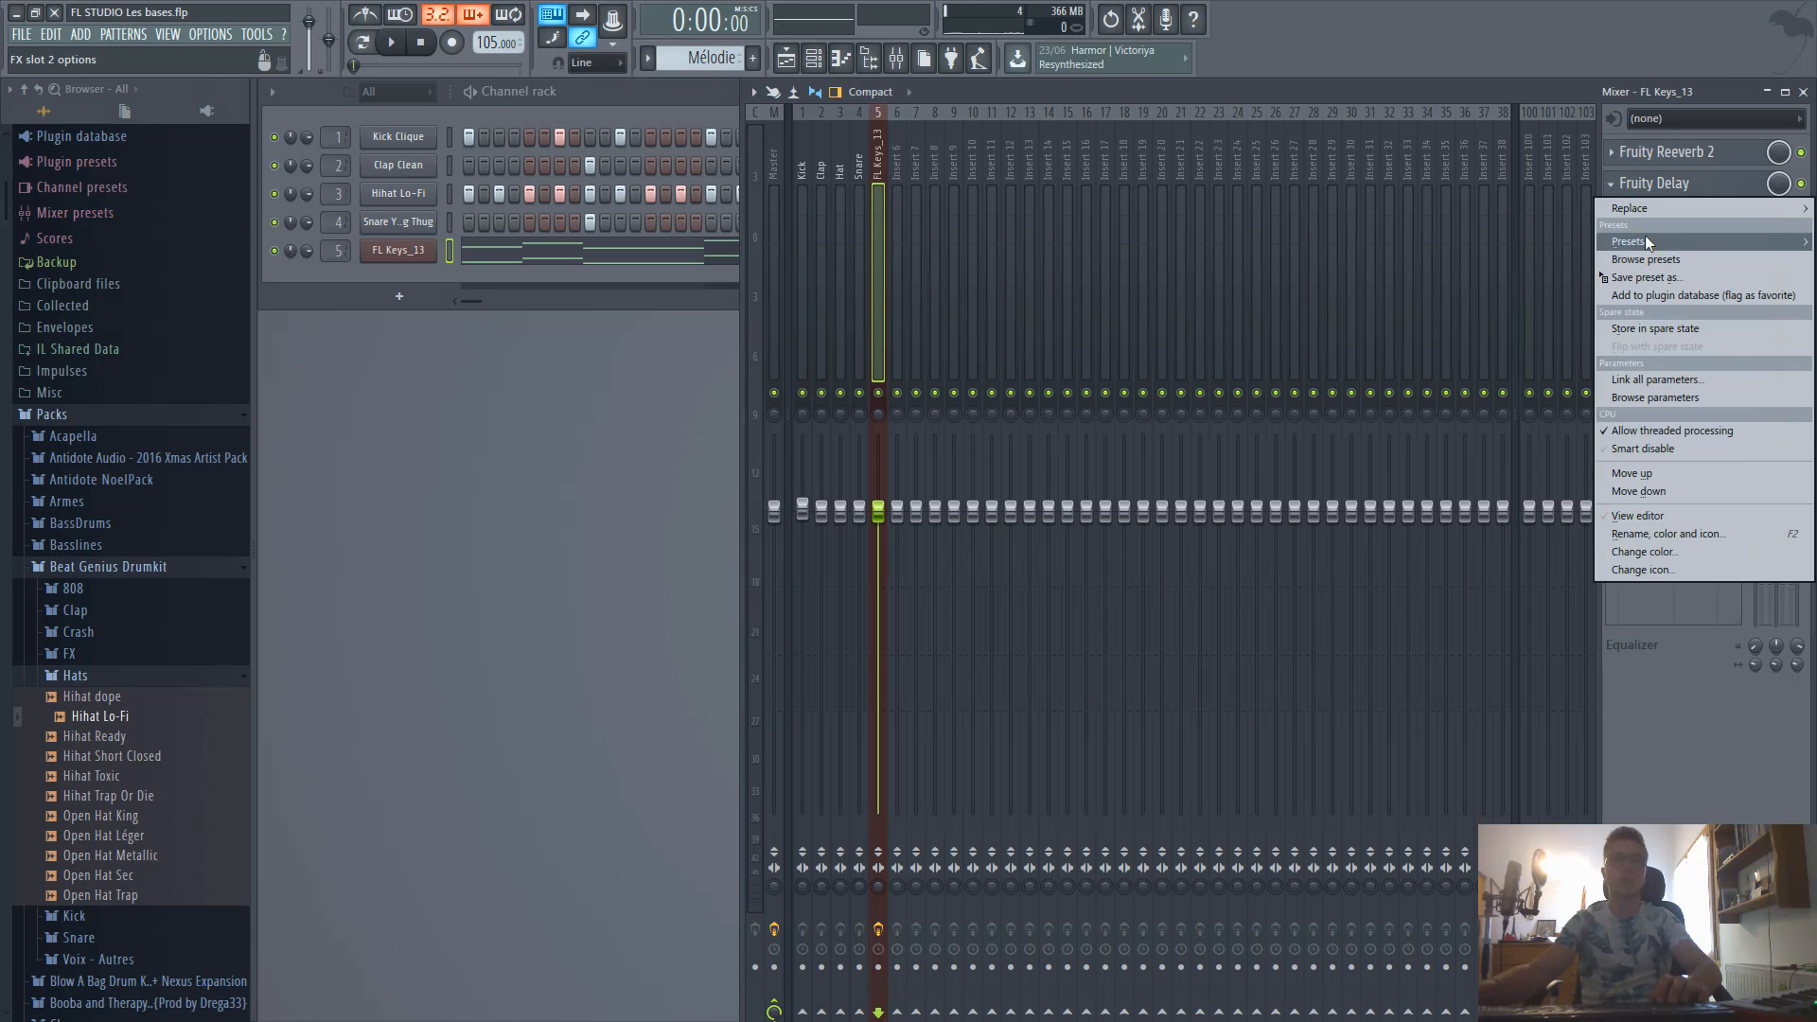
{"action": "mouse_move", "coordinate": [1638, 206]}
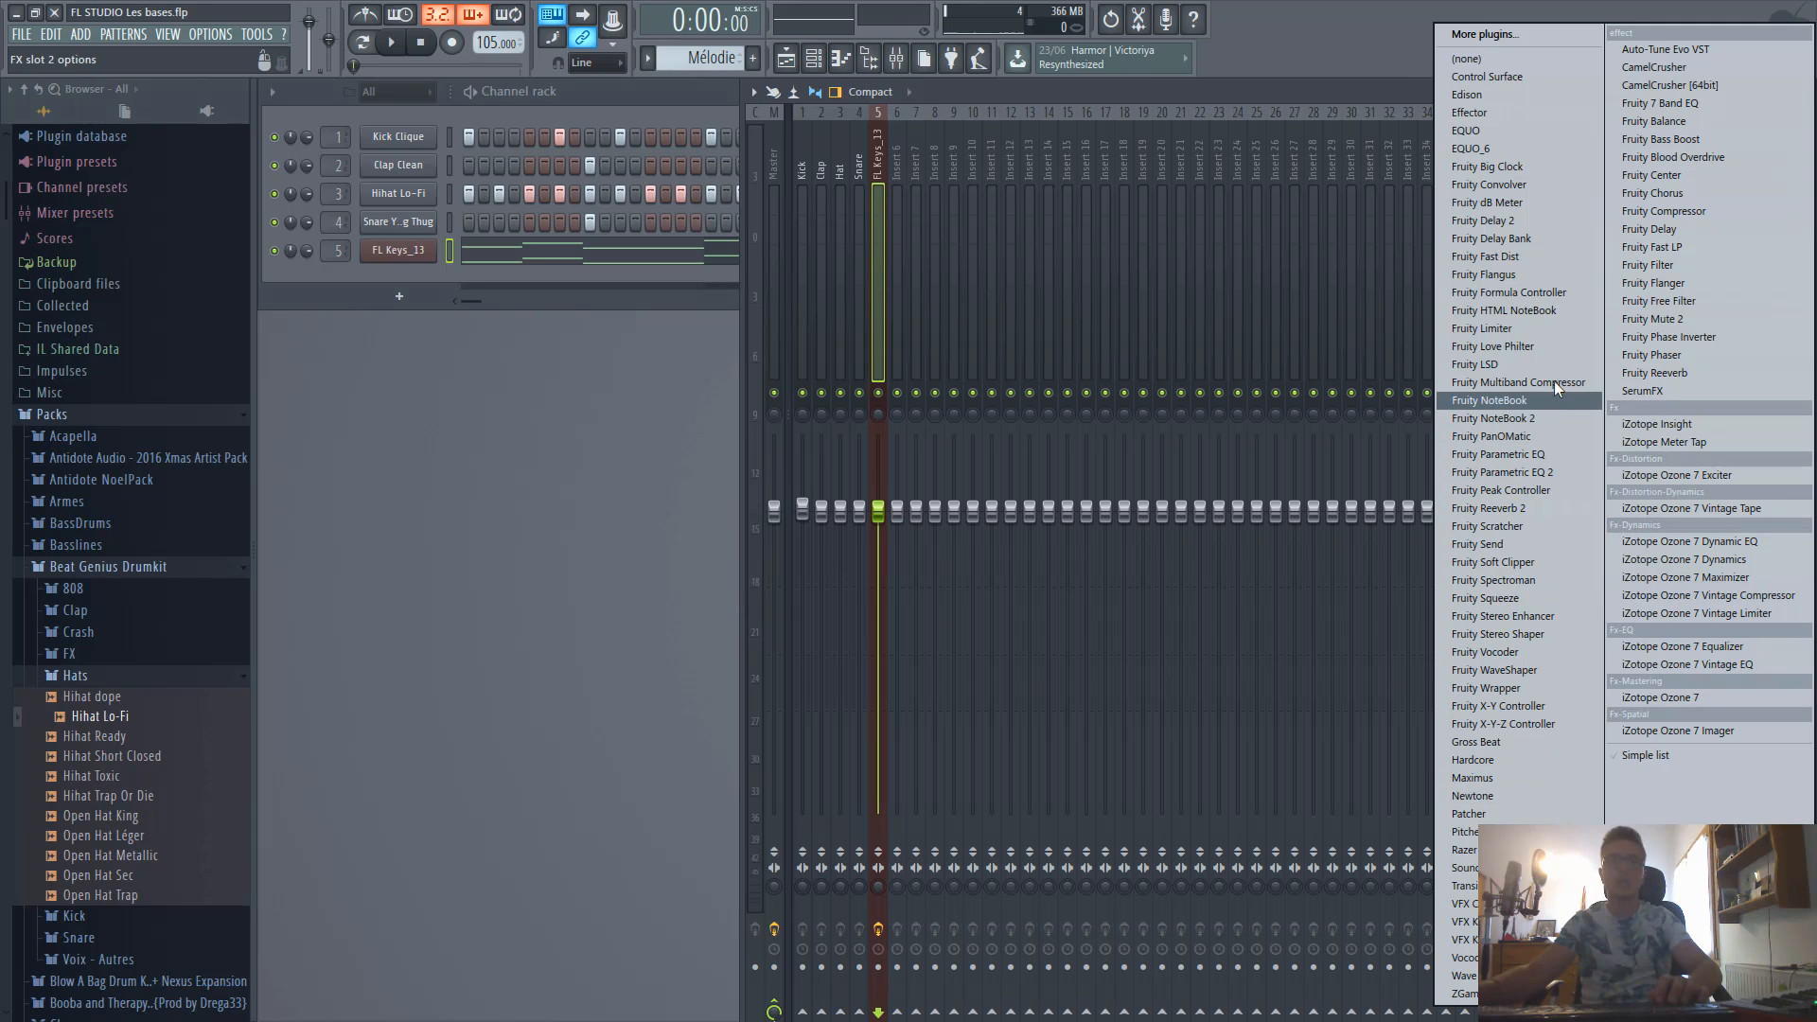
{"action": "left_click", "coordinate": [1511, 223]}
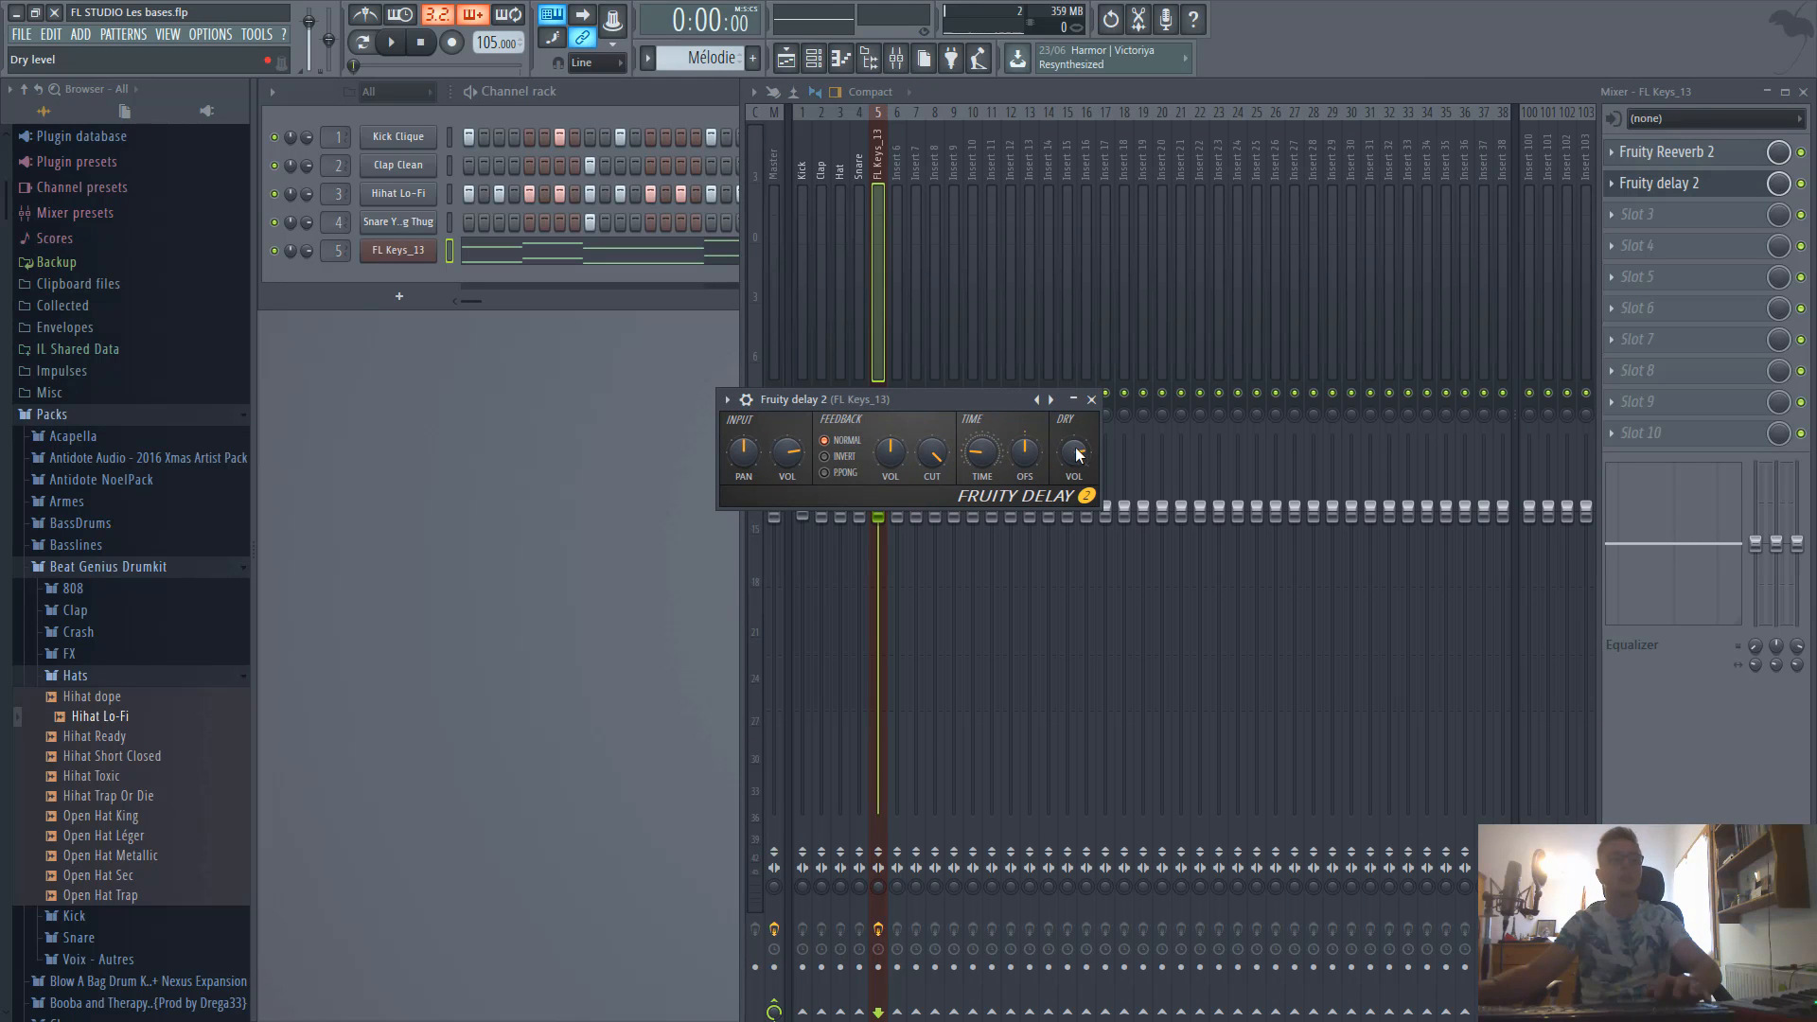
Switch the Fruity Delay 2 feedback to ping pong, lower its cutoff, and adjust the delay time during playback.
{"action": "key", "text": "space"}
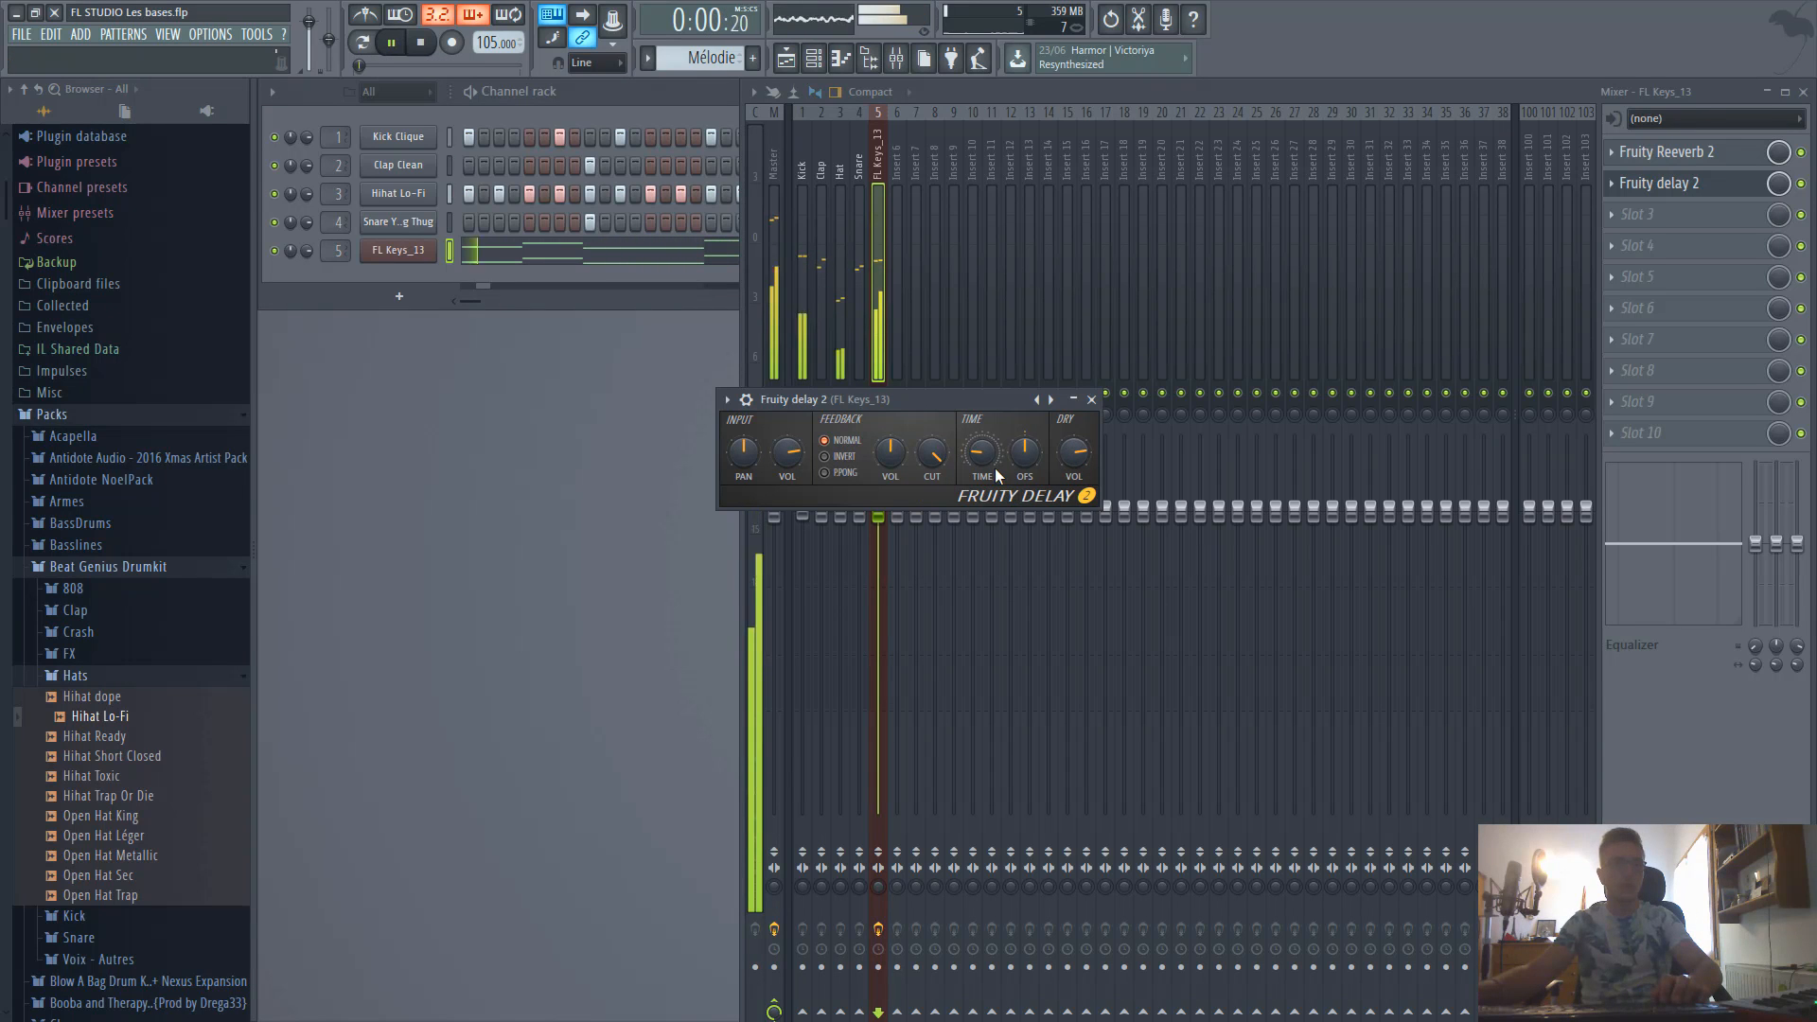
{"action": "left_click", "coordinate": [846, 472]}
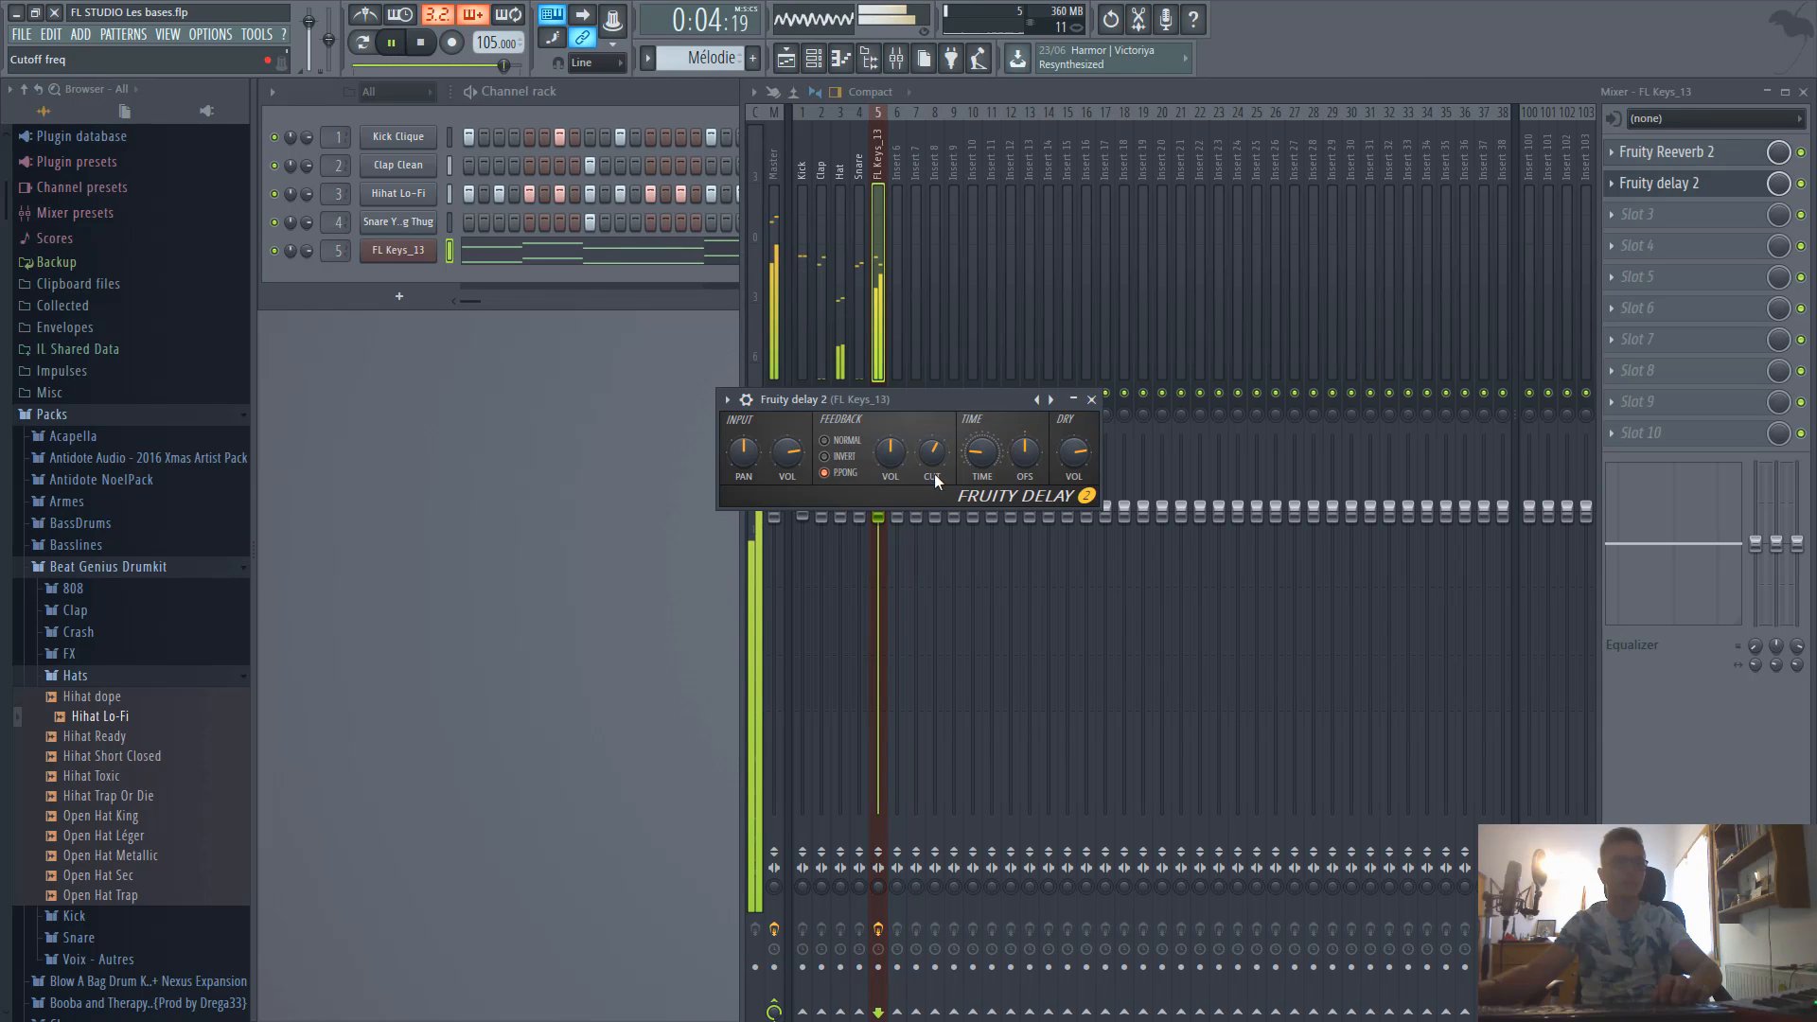
{"action": "left_click_drag", "start_coordinate": [991, 470], "coordinate": [985, 463]}
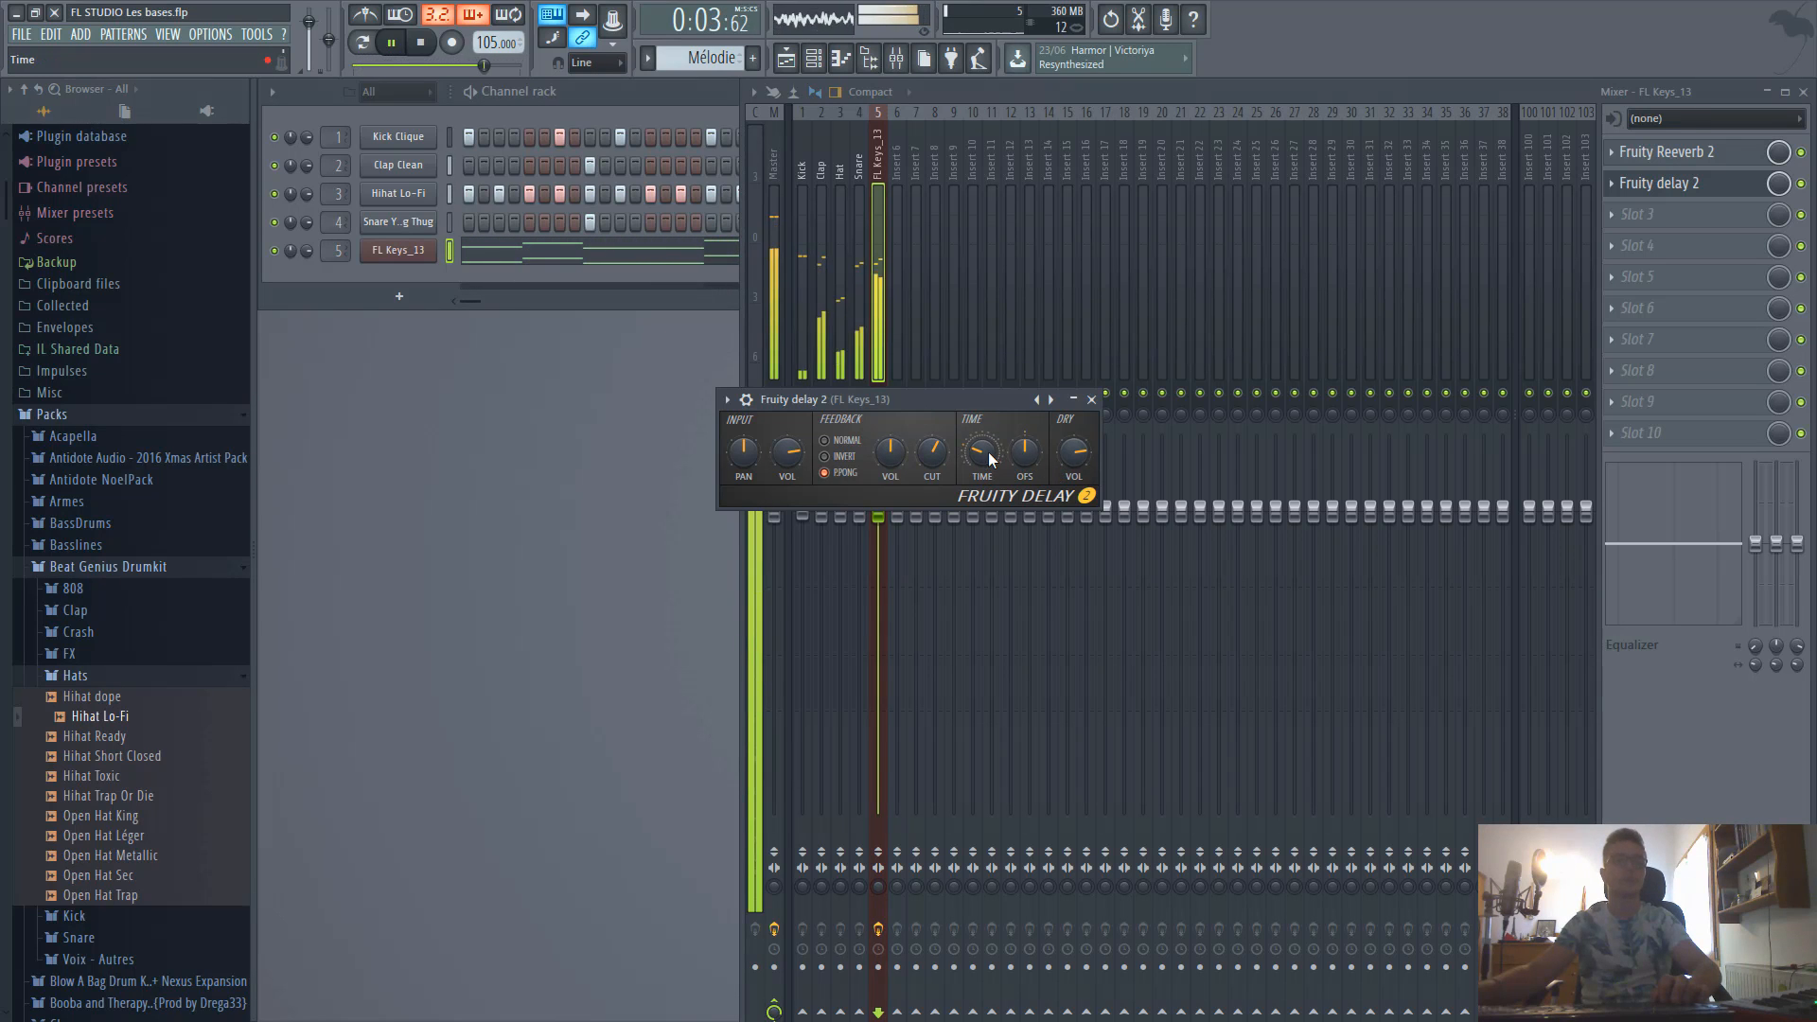
Lower the dry volume and feedback volume of Fruity Delay 2 during playback, then close the effect and stop playback.
{"action": "left_click_drag", "start_coordinate": [1066, 465], "coordinate": [1066, 483]}
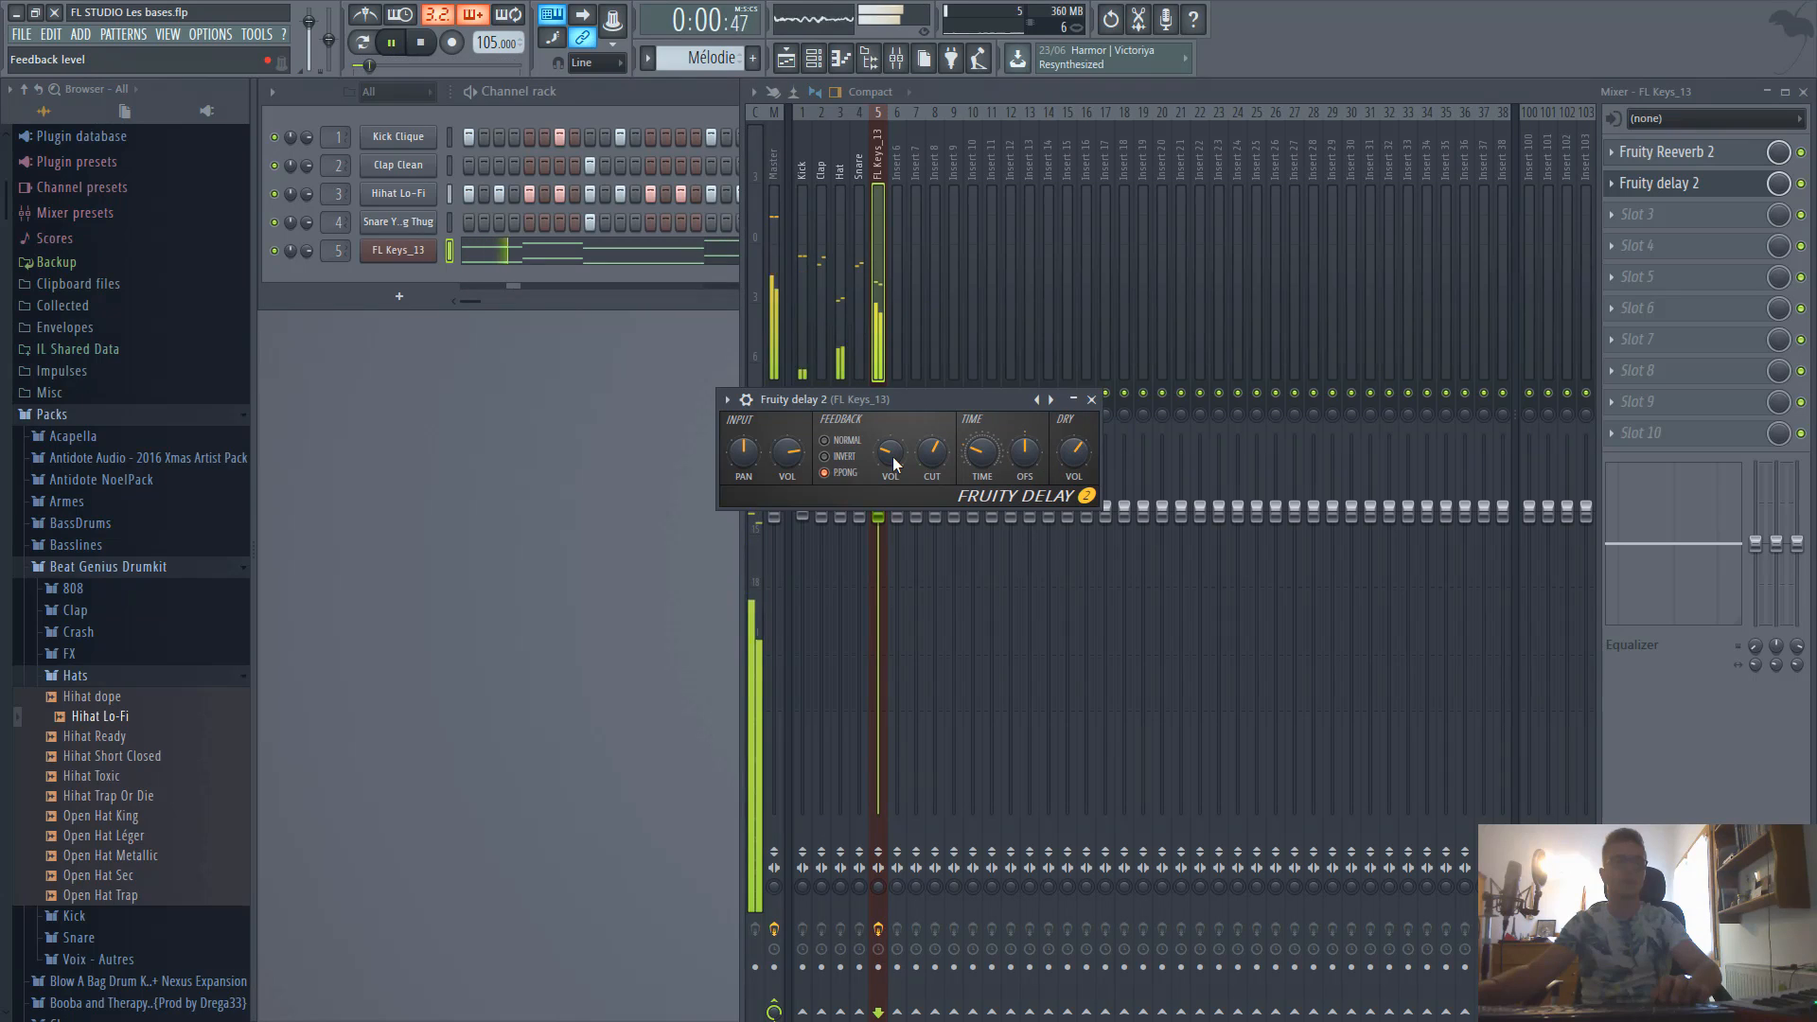
{"action": "left_click_drag", "start_coordinate": [894, 463], "coordinate": [894, 484]}
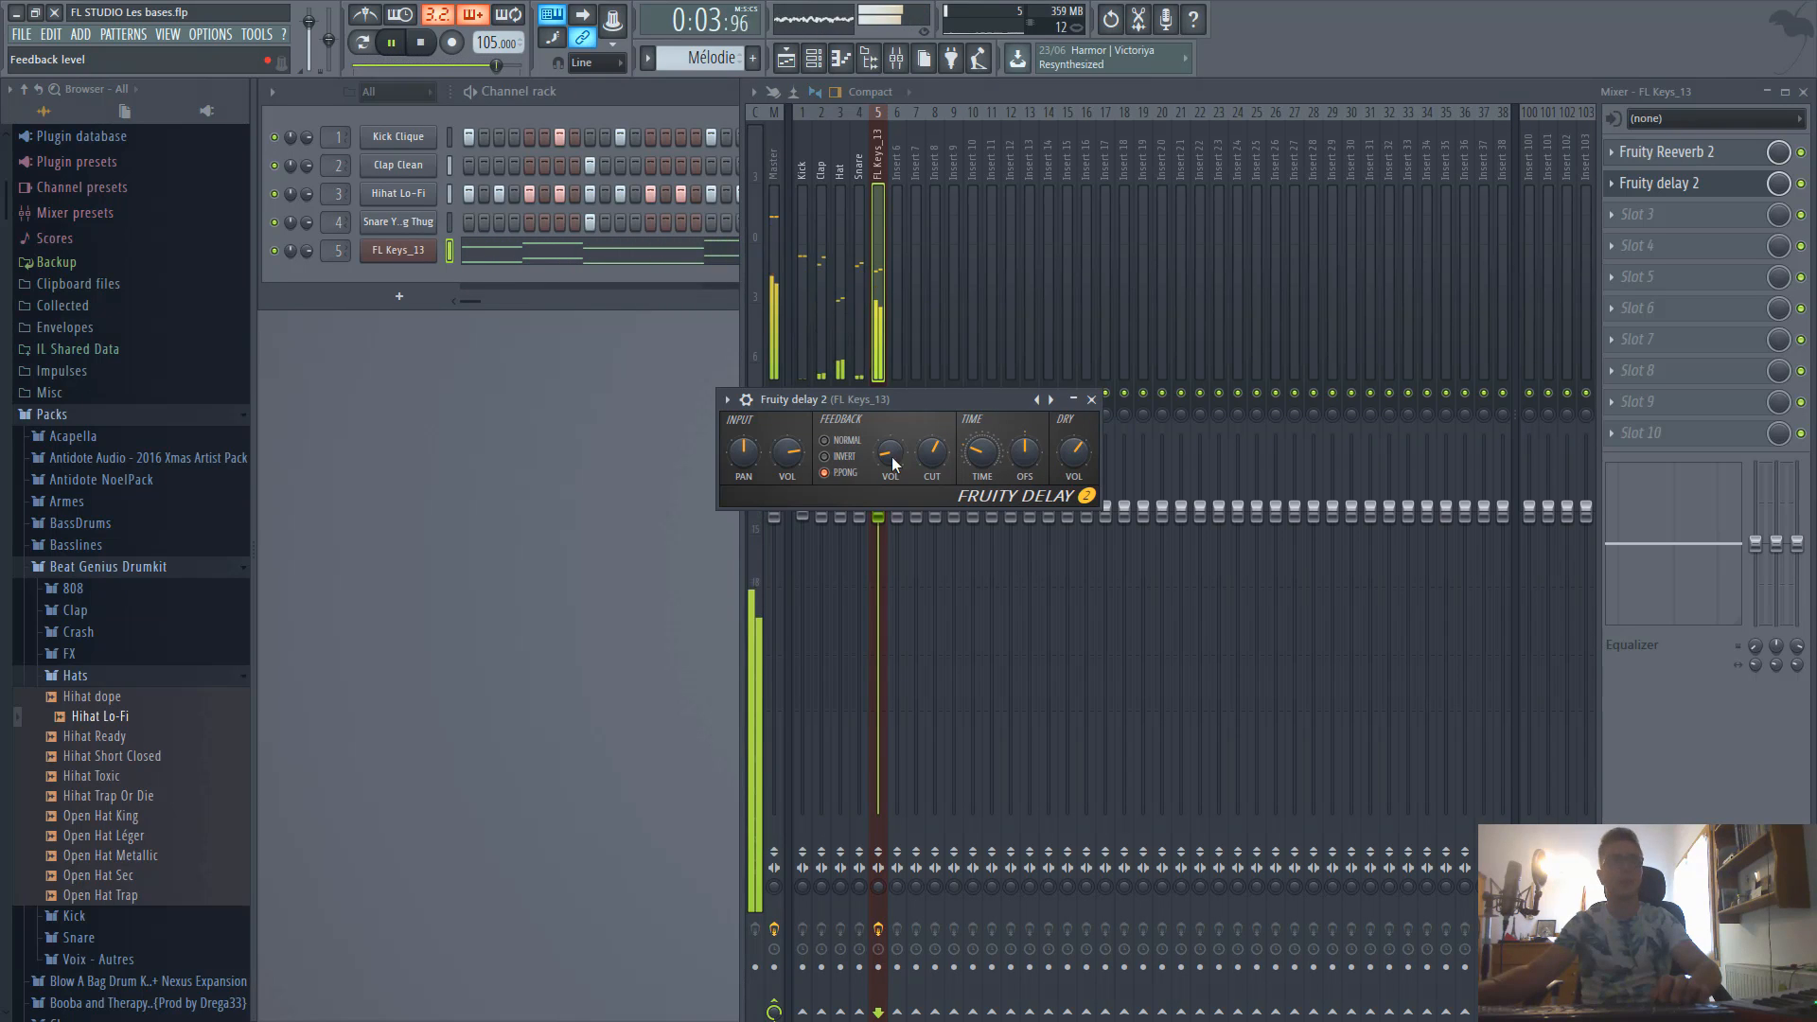
{"action": "left_click", "coordinate": [1093, 399]}
{"action": "key", "text": "space"}
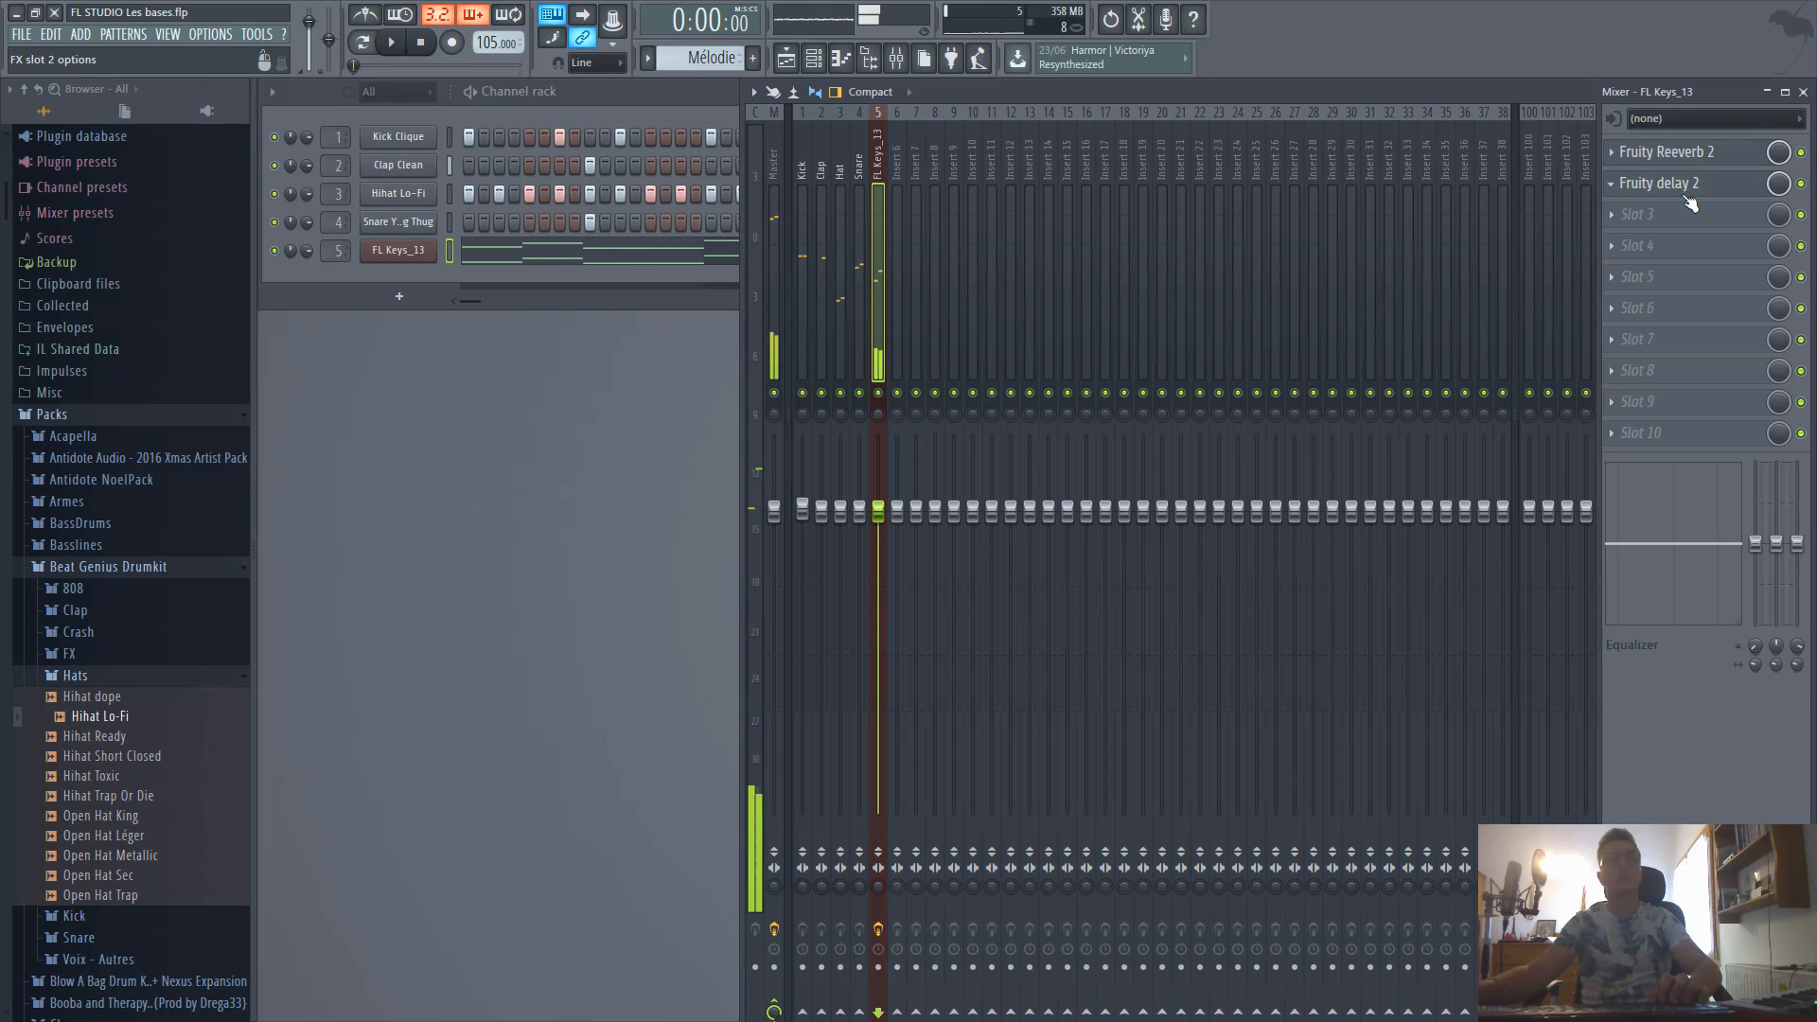
Replace Fruity Delay 2 in slot 2 of the FL Keys_13 track with Fruity Delay, using Ping pong mode and 4-note steps.
{"action": "left_click", "coordinate": [1622, 190]}
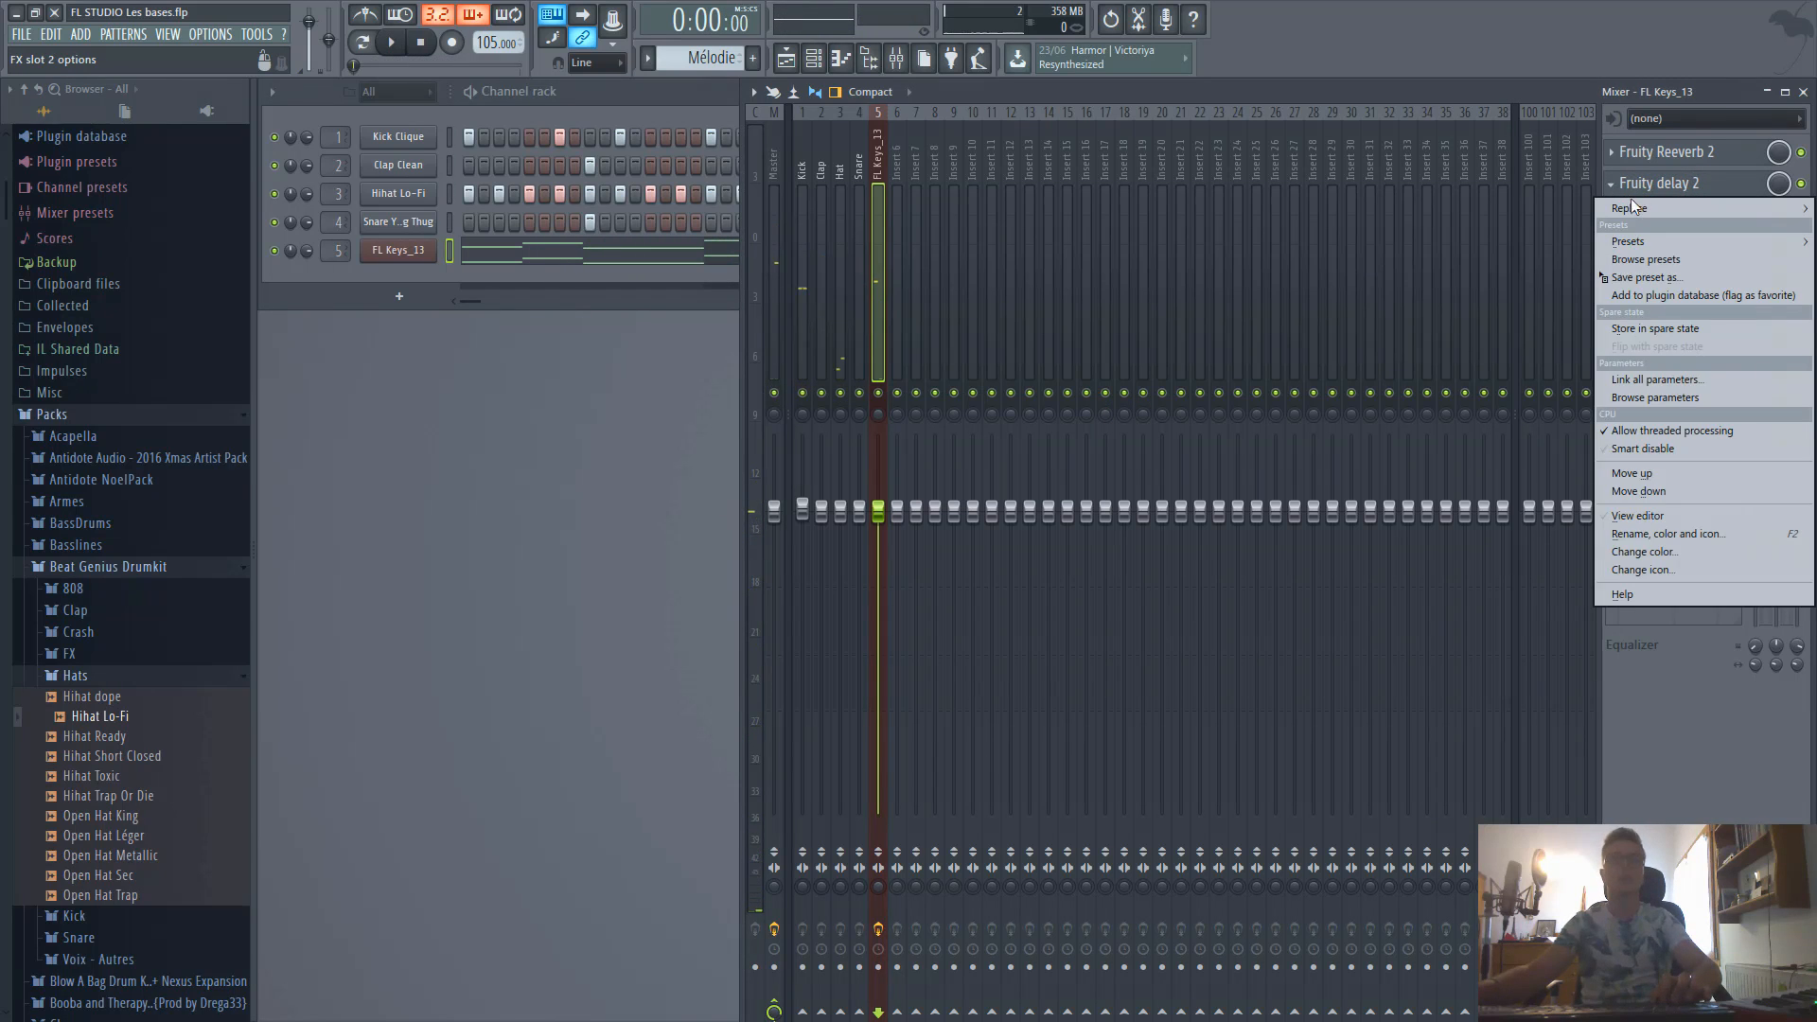
{"action": "left_click", "coordinate": [1652, 229]}
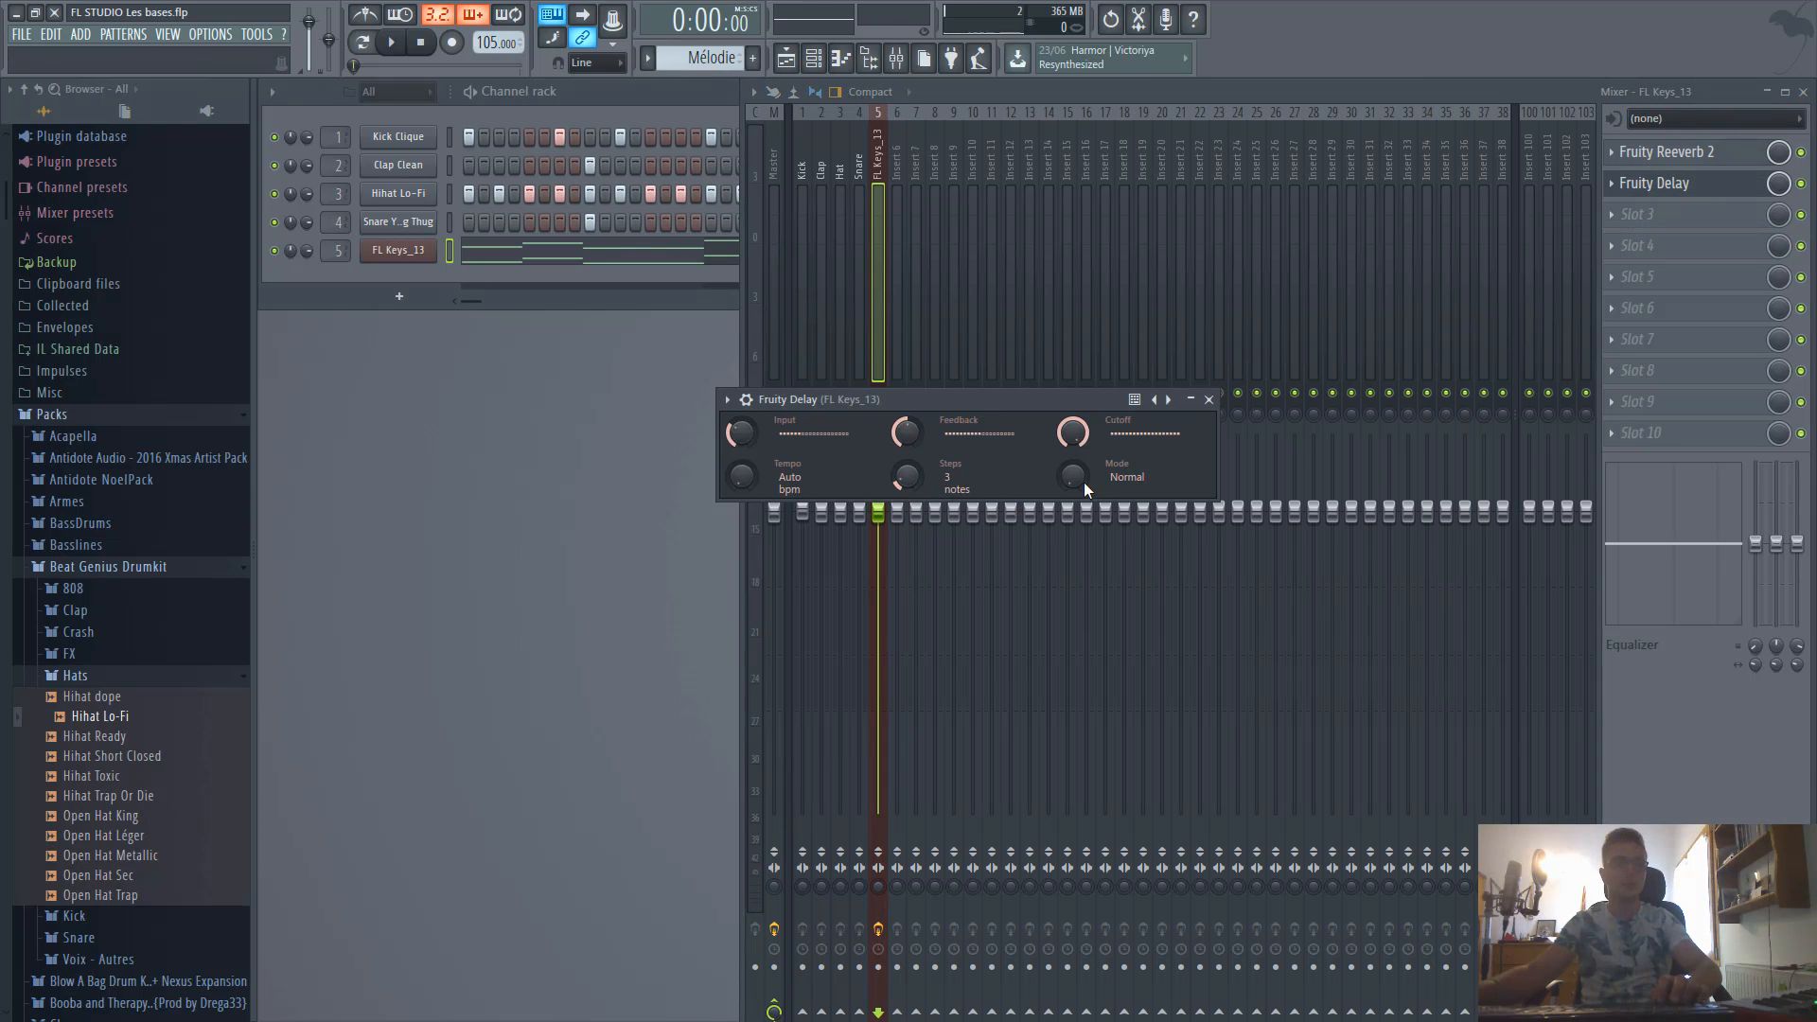
{"action": "left_click_drag", "start_coordinate": [1067, 478], "coordinate": [1068, 407]}
{"action": "key", "text": "space"}
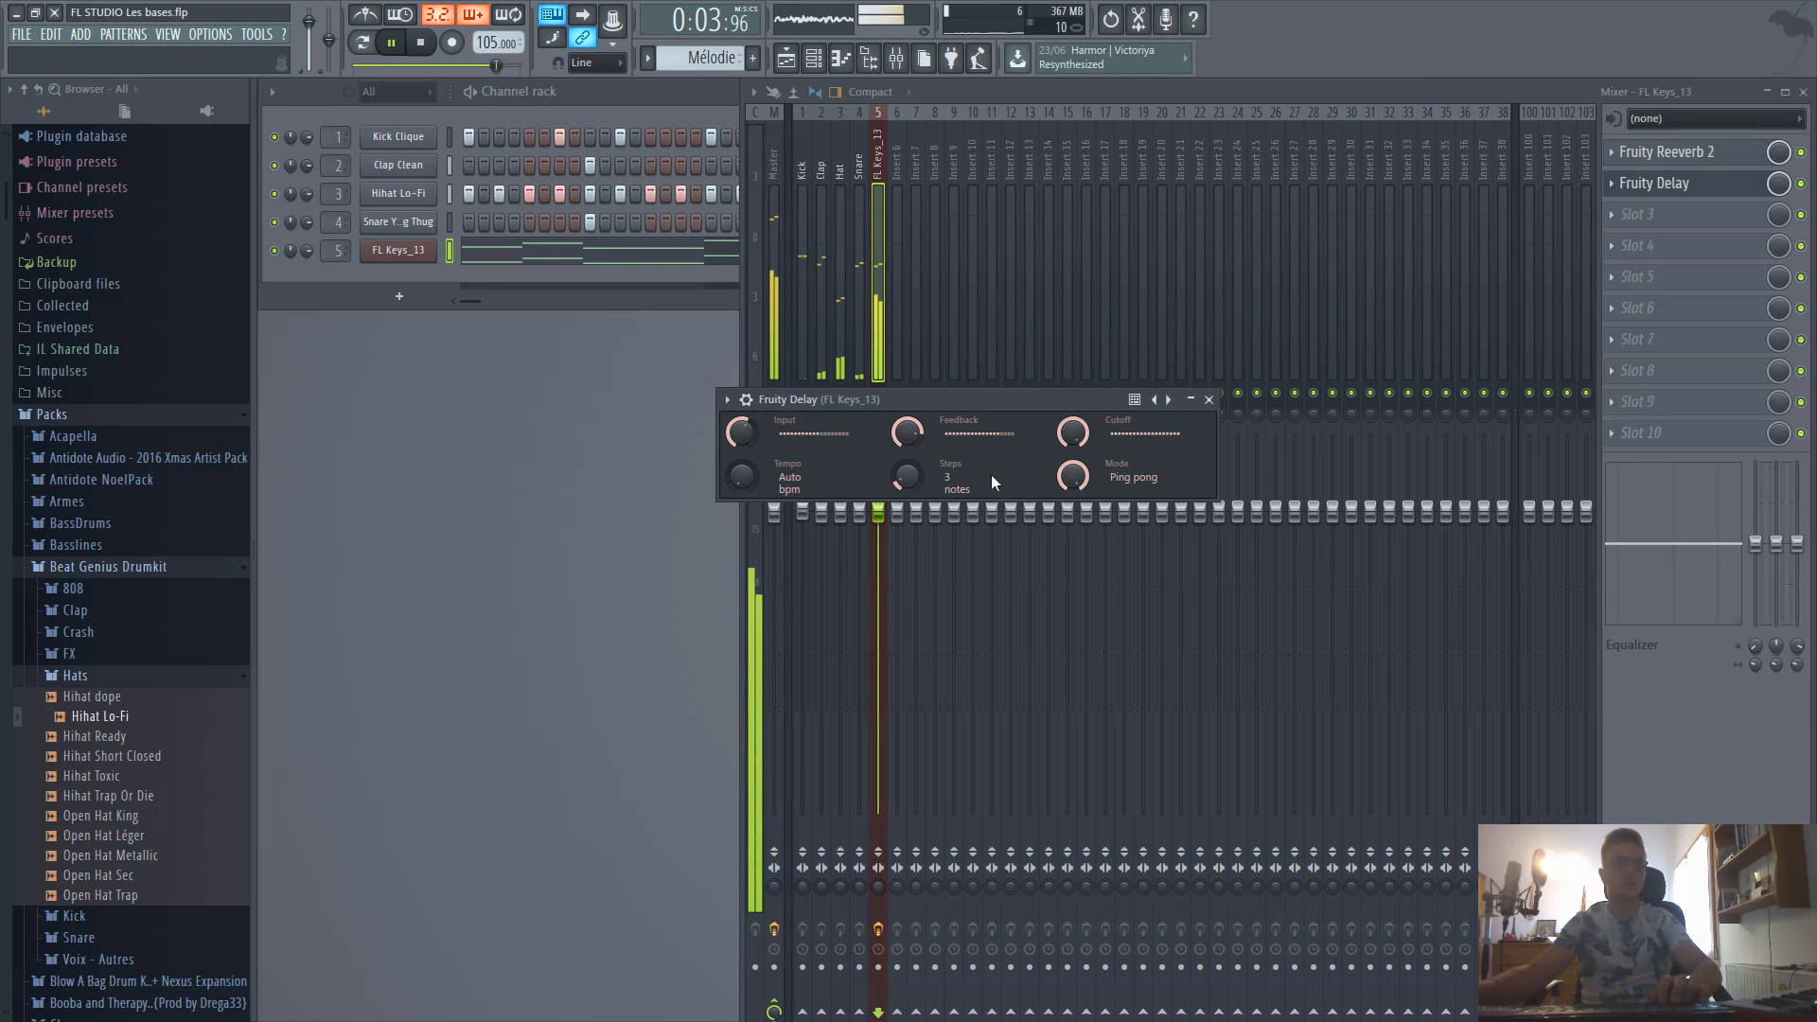
{"action": "left_click_drag", "start_coordinate": [899, 483], "coordinate": [906, 479]}
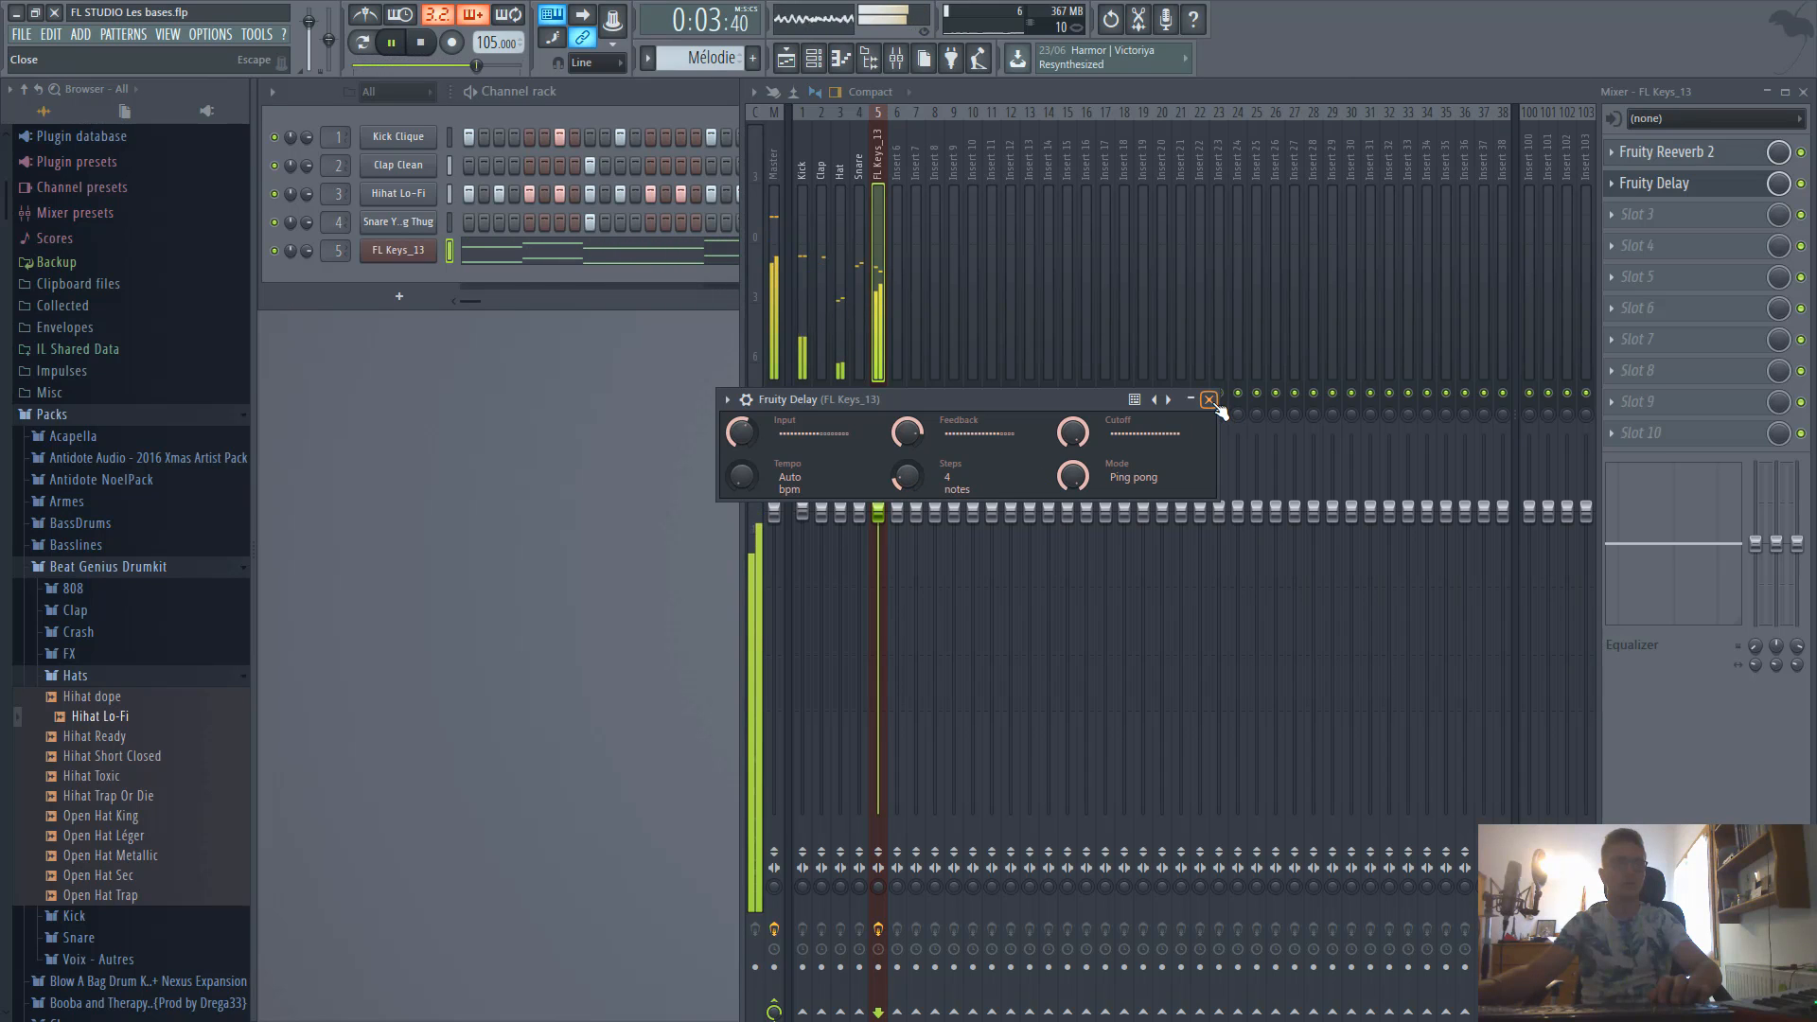
{"action": "left_click", "coordinate": [1211, 401]}
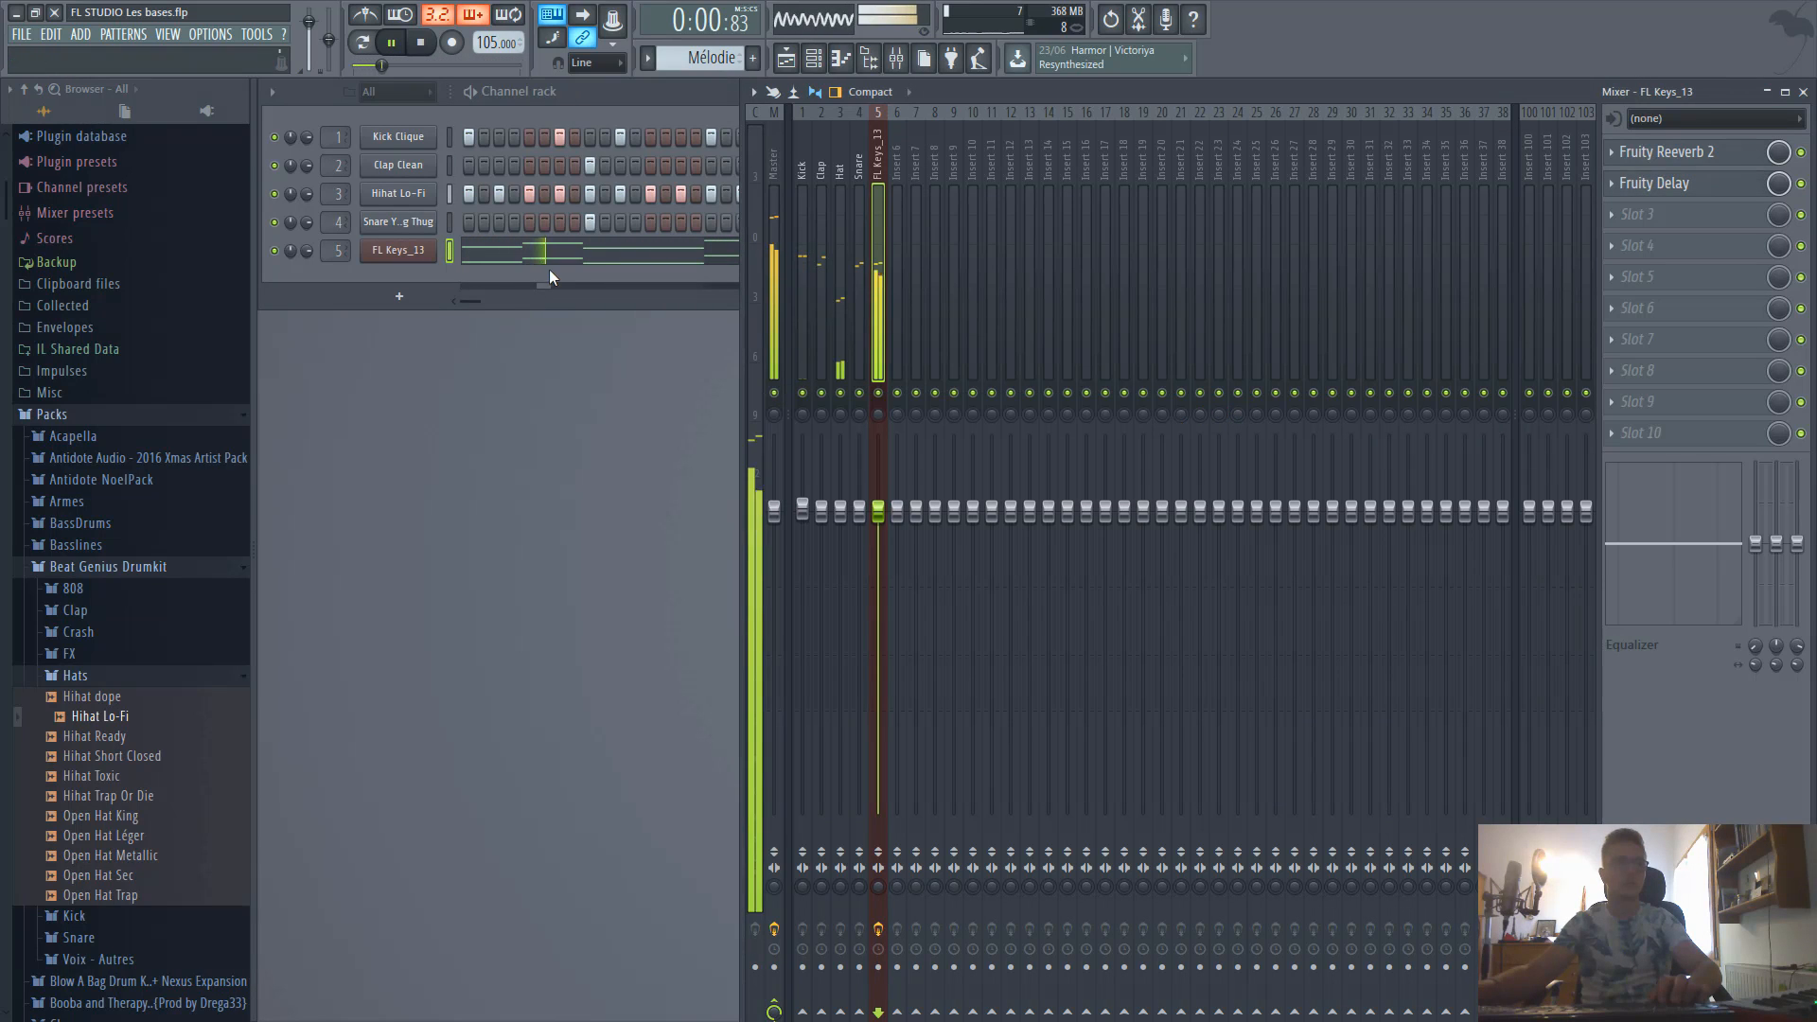
Check Fruity Reeverb 2, lower the volume fader of the FL Keys_13 mixer track during playback, and stop playback.
{"action": "left_click", "coordinate": [1666, 151]}
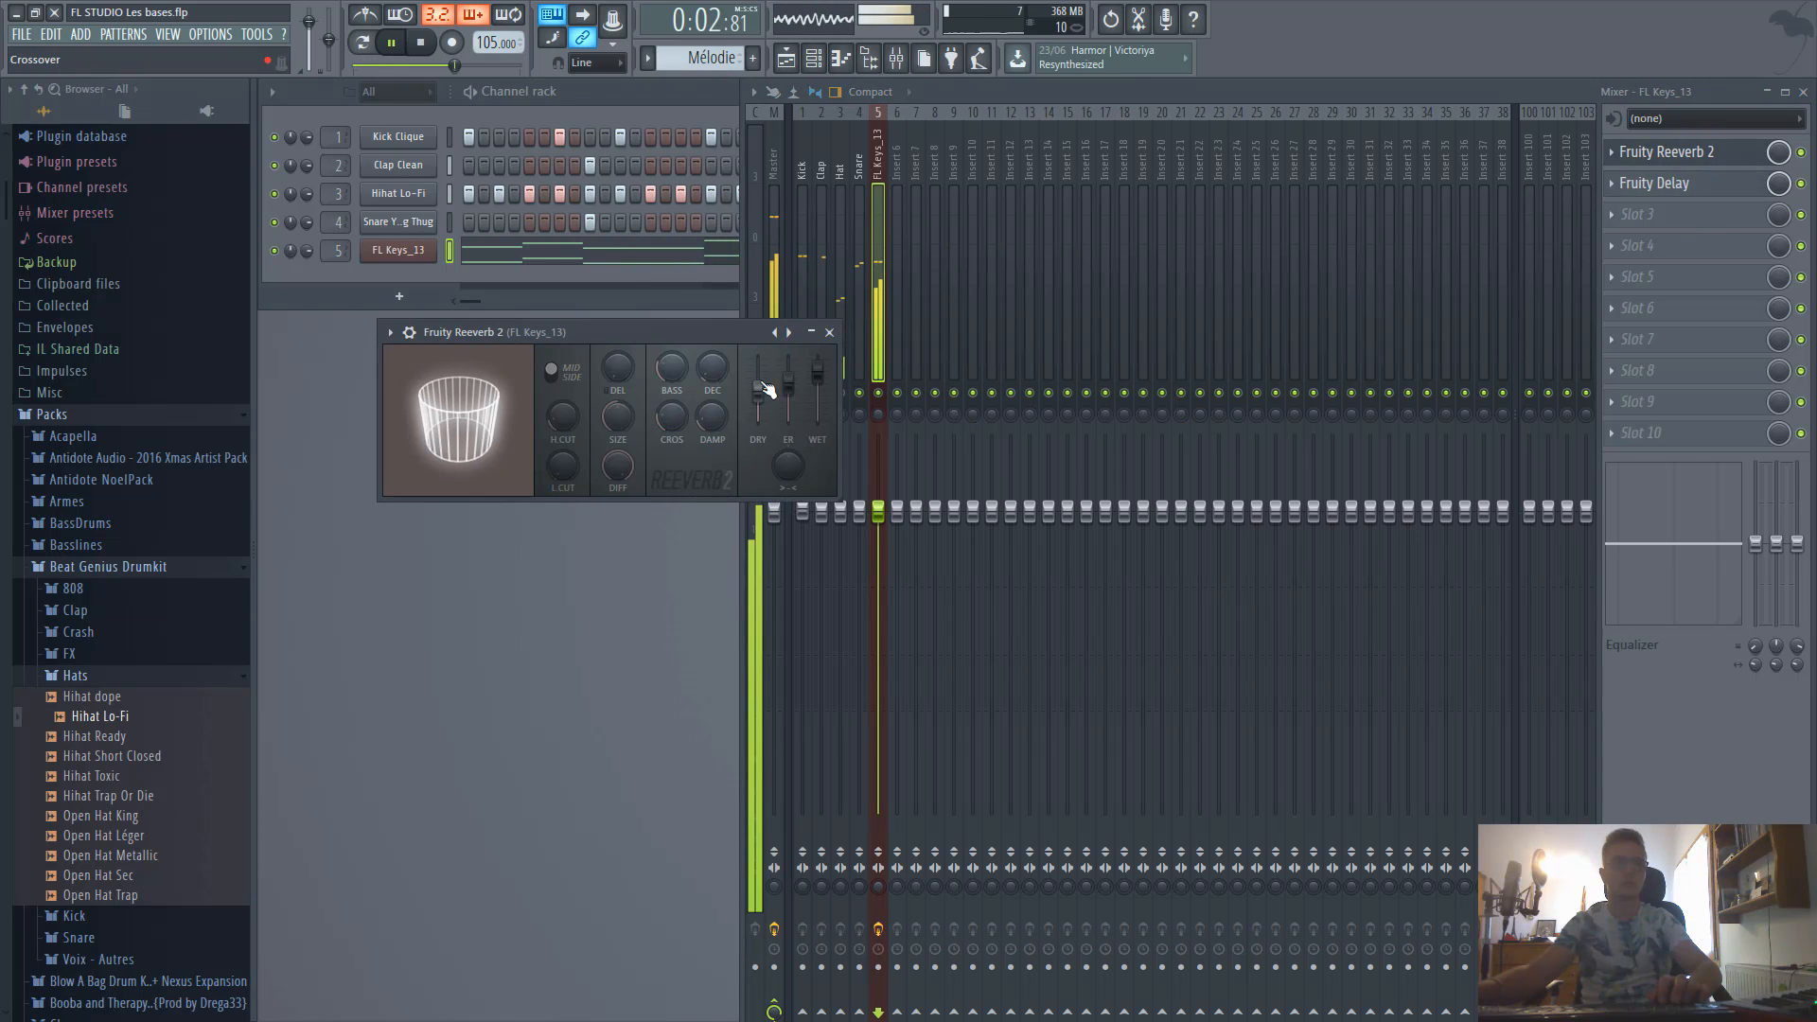
{"action": "left_click", "coordinate": [829, 333]}
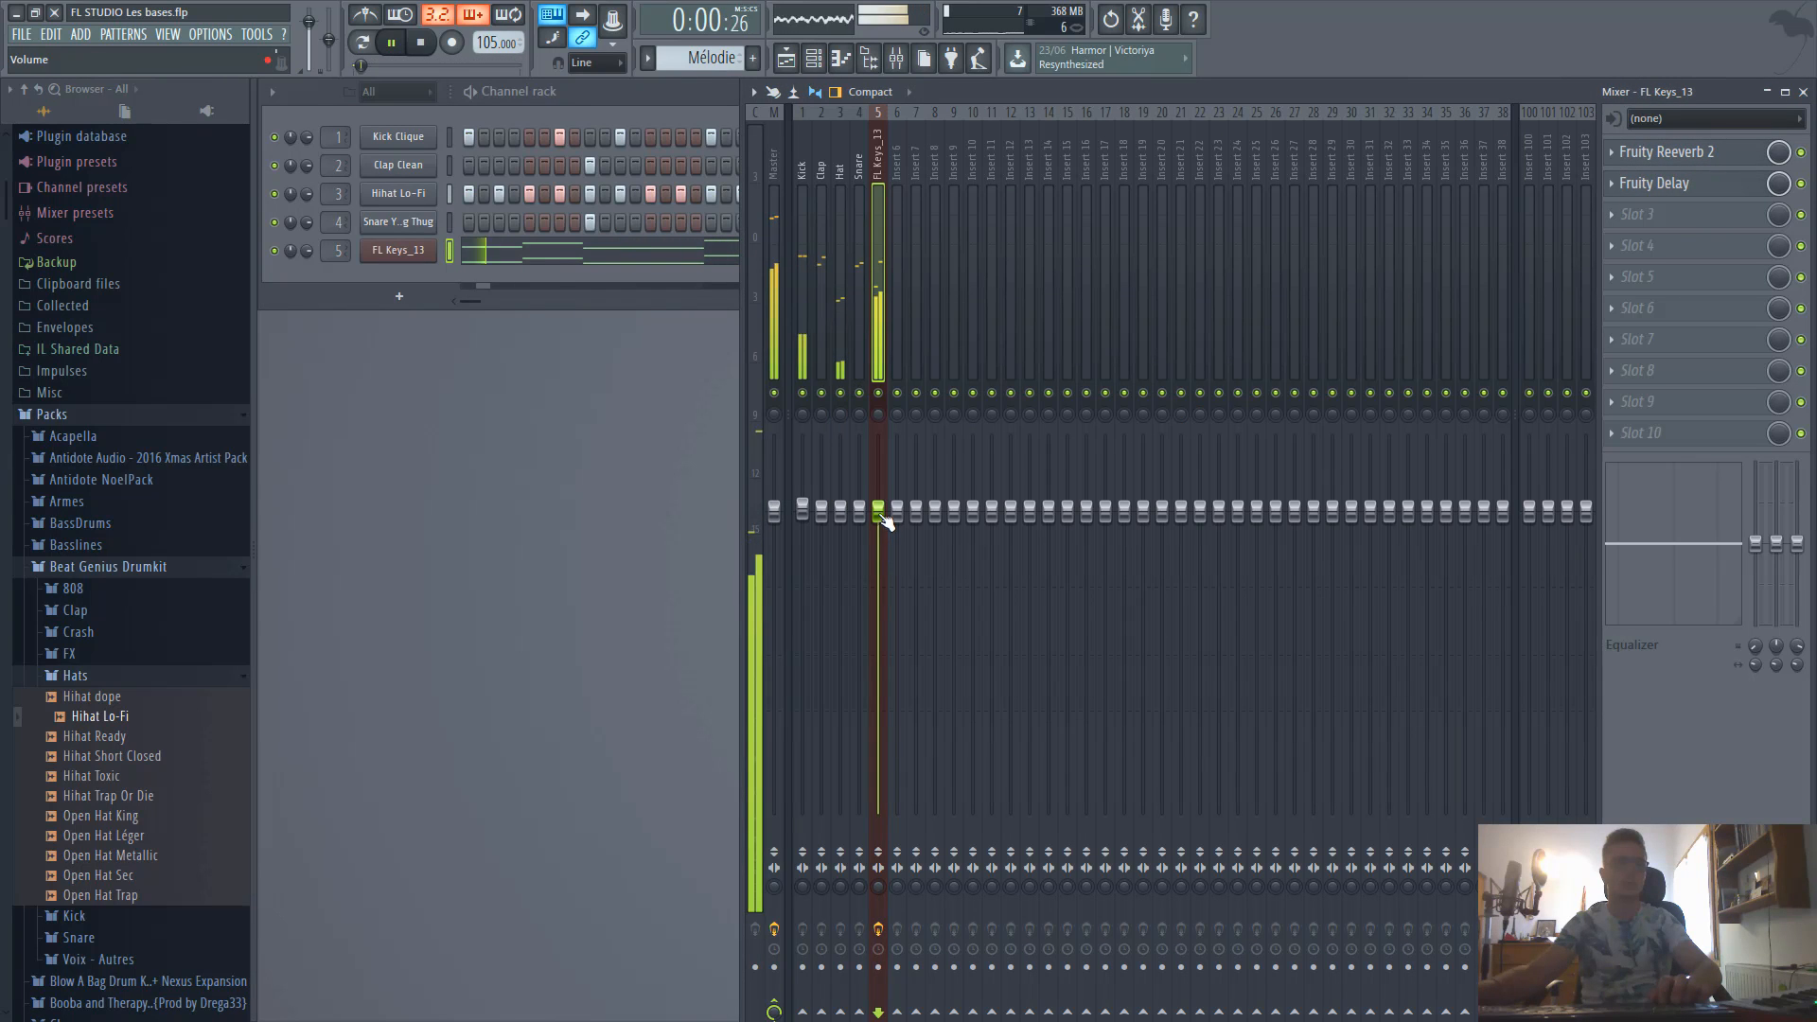
{"action": "left_click_drag", "start_coordinate": [881, 514], "coordinate": [880, 548]}
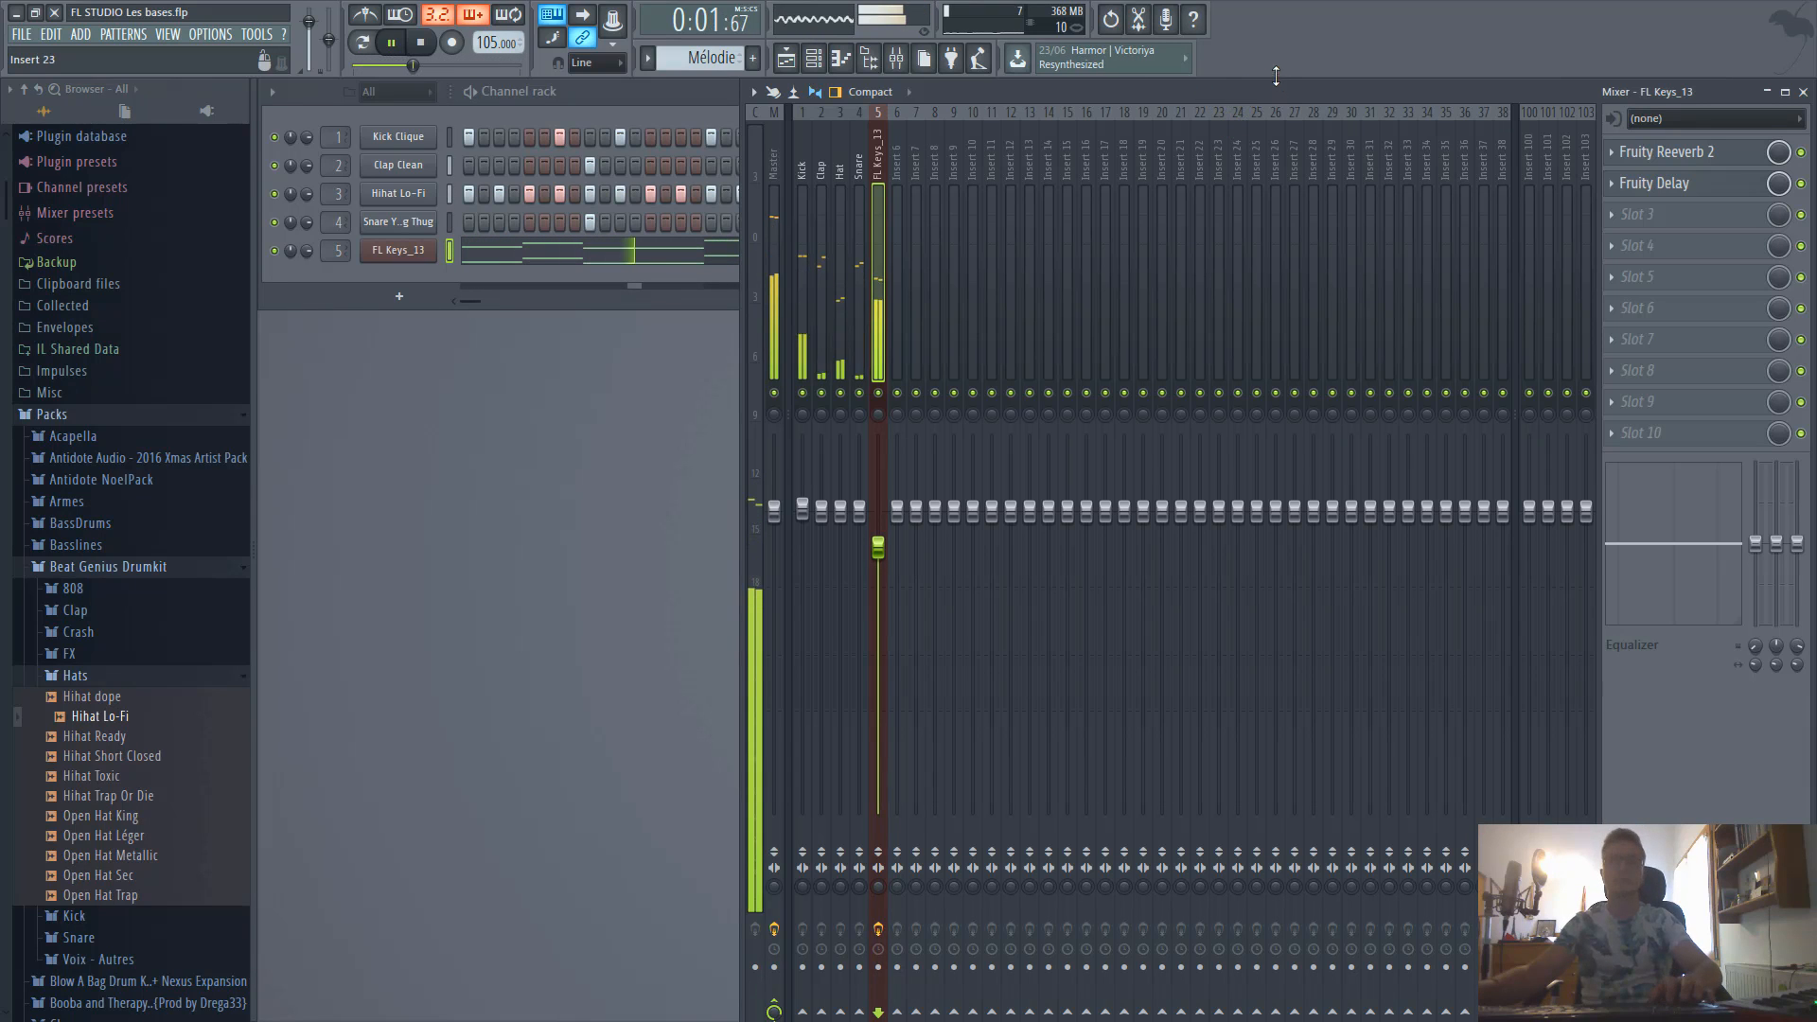
{"action": "key", "text": "space"}
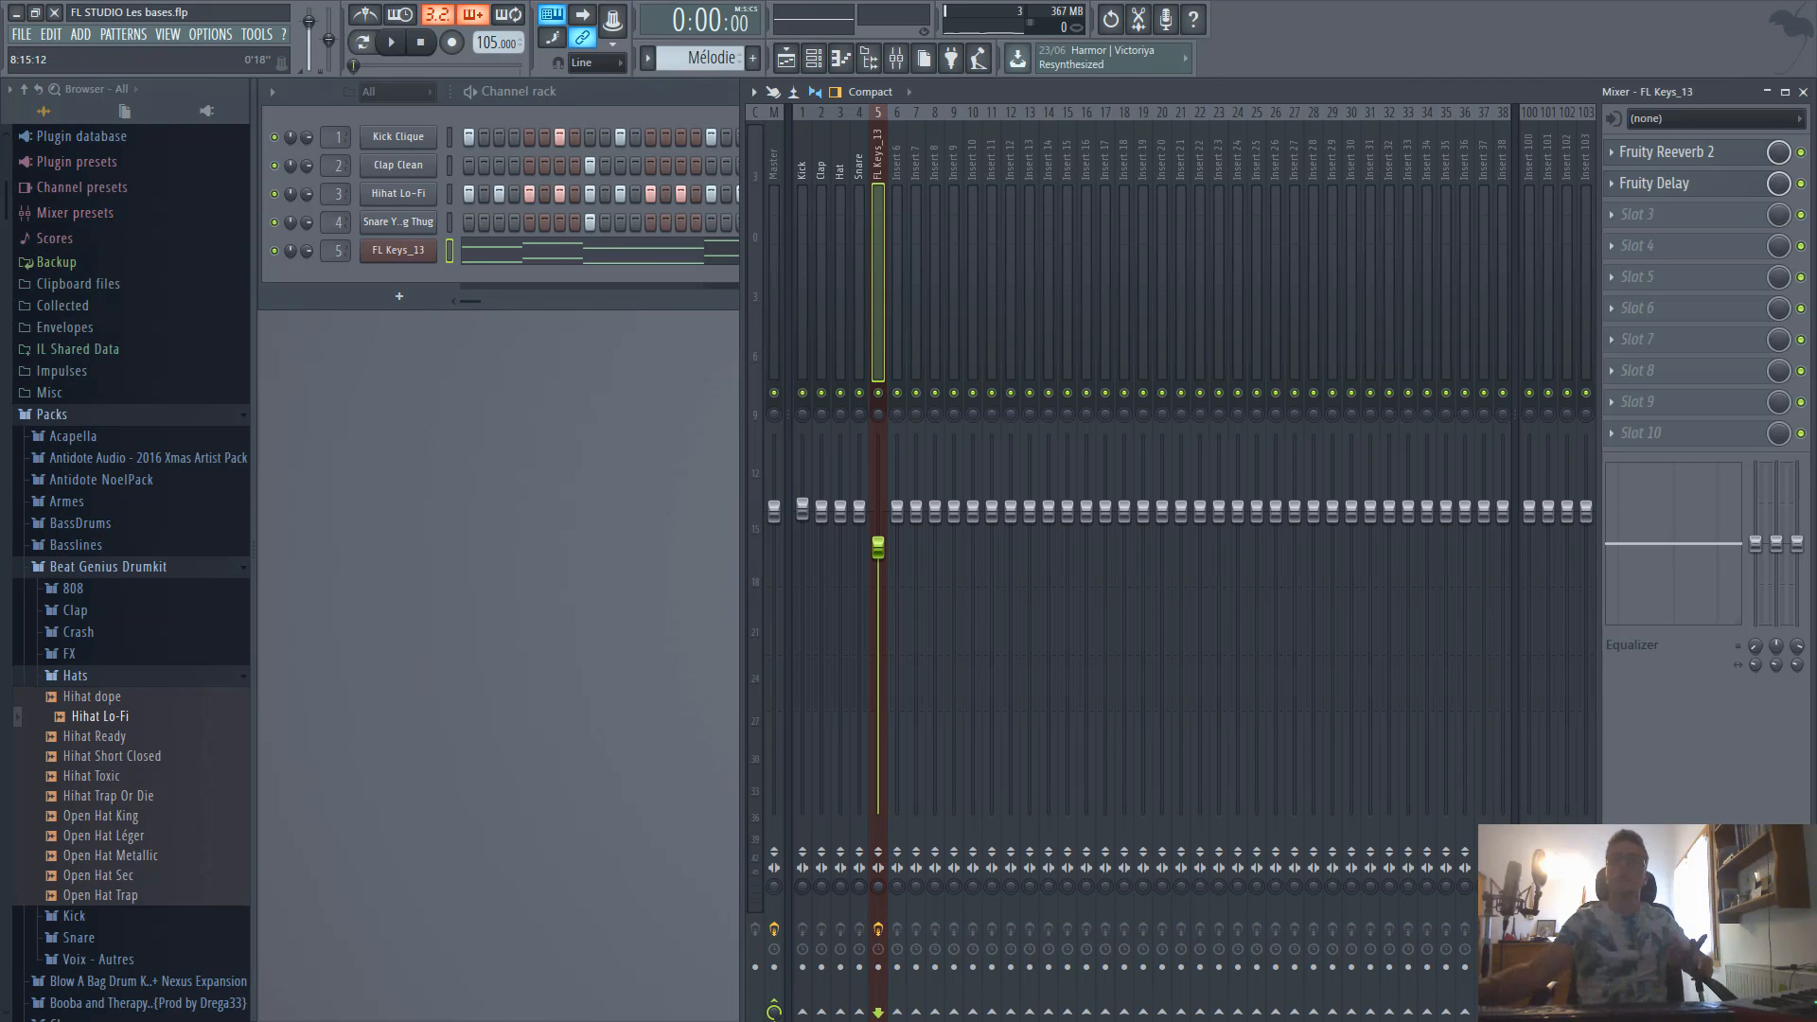
Create a new pattern named Basse and place its clip at bar 1 on Track 2 of the playlist.
{"action": "key", "text": "F5"}
{"action": "left_click_drag", "start_coordinate": [668, 190], "coordinate": [614, 209]}
{"action": "left_click", "coordinate": [752, 57]}
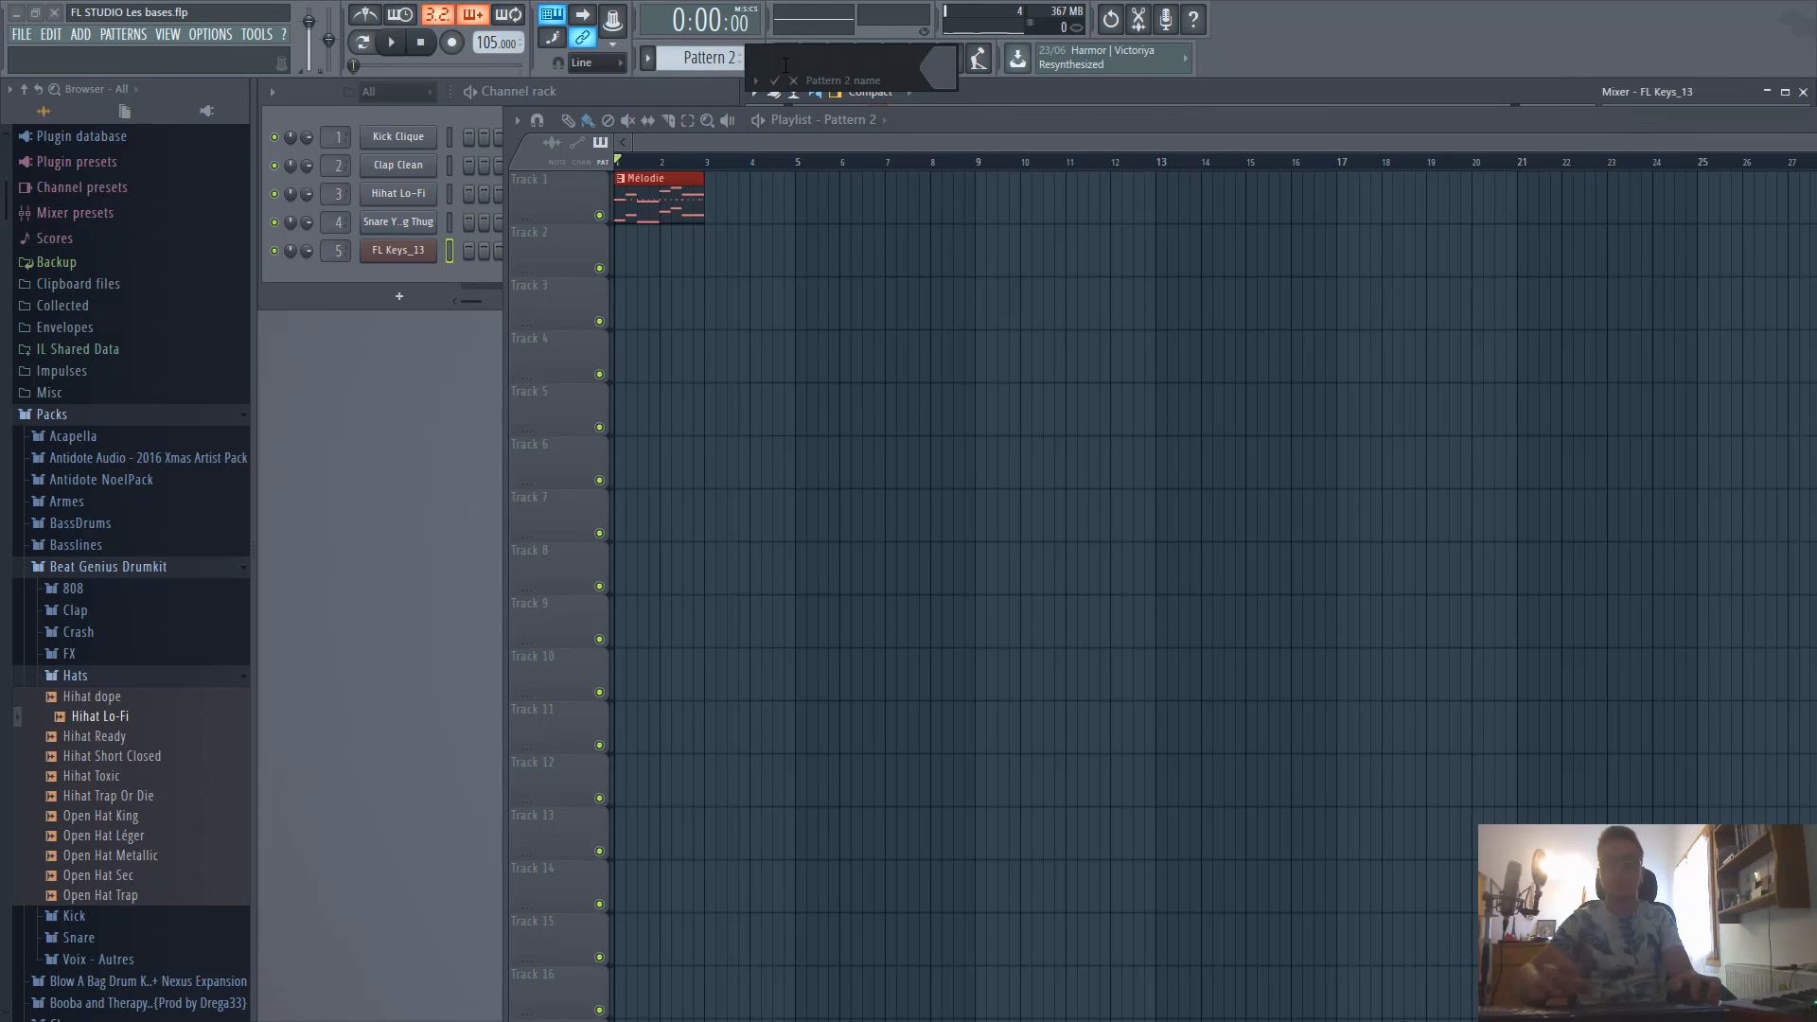
{"action": "type", "text": "Basse"}
{"action": "key", "text": "Return"}
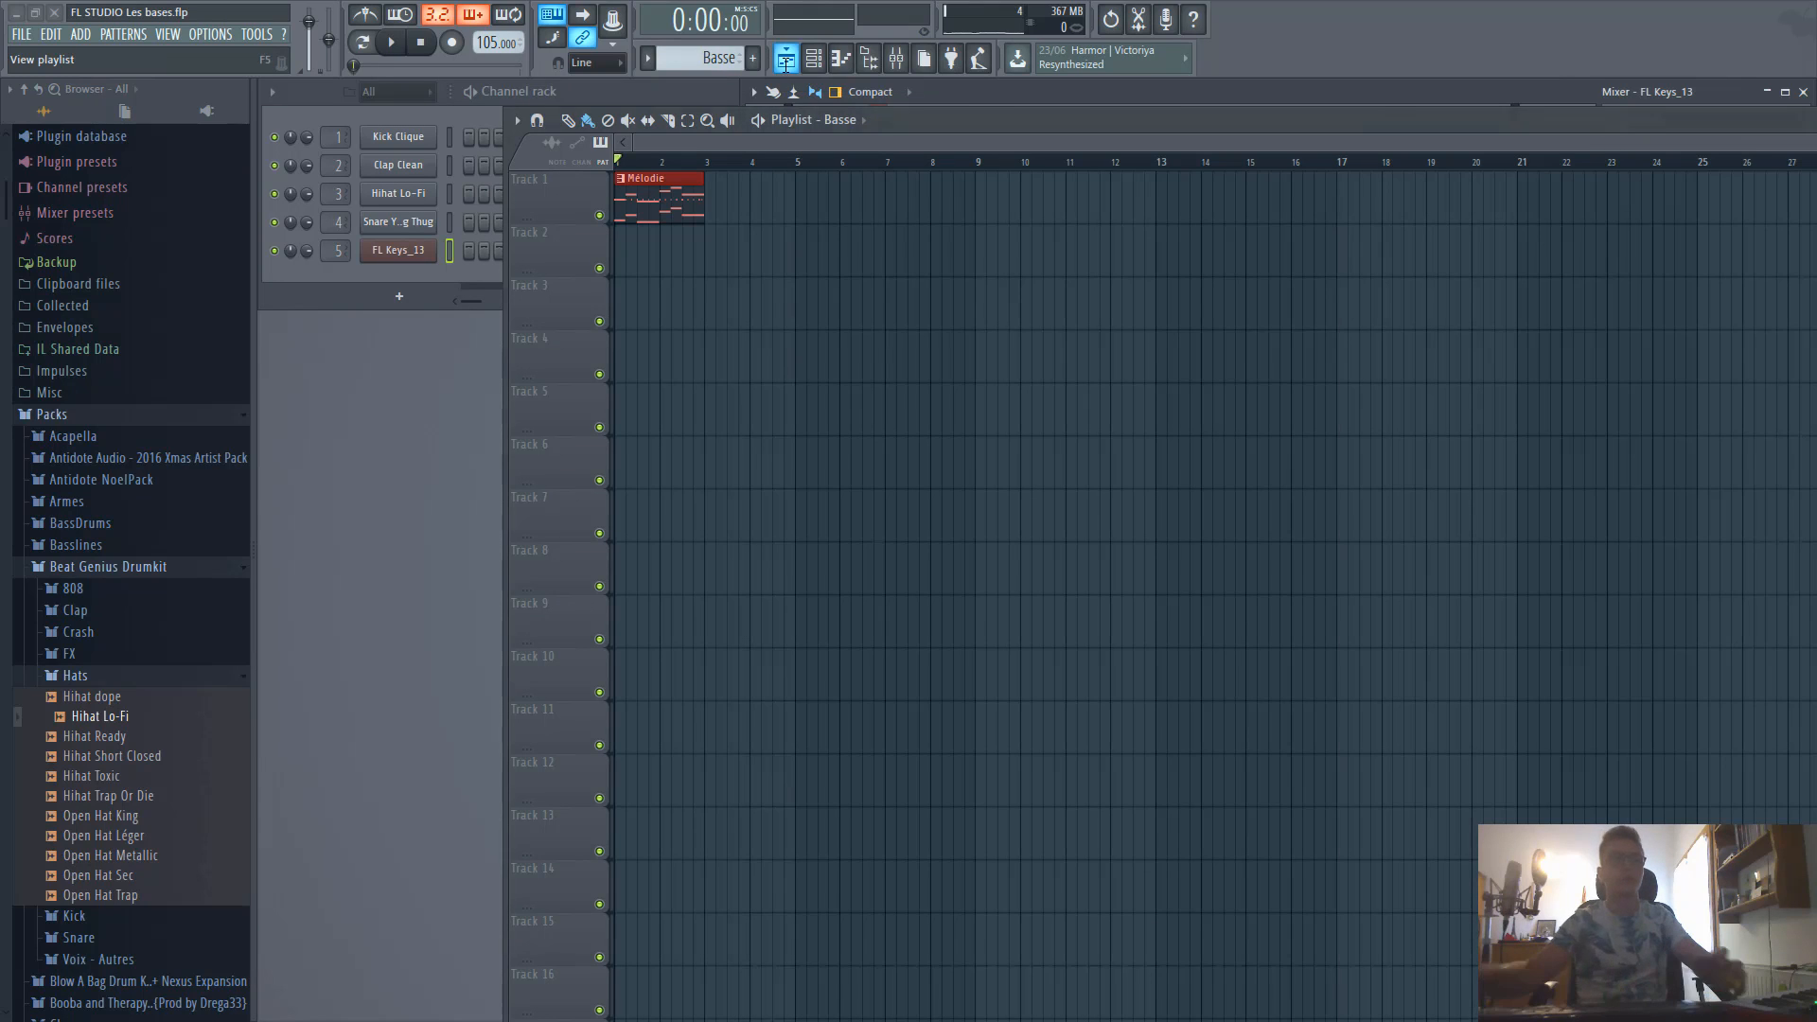
{"action": "left_click", "coordinate": [622, 257]}
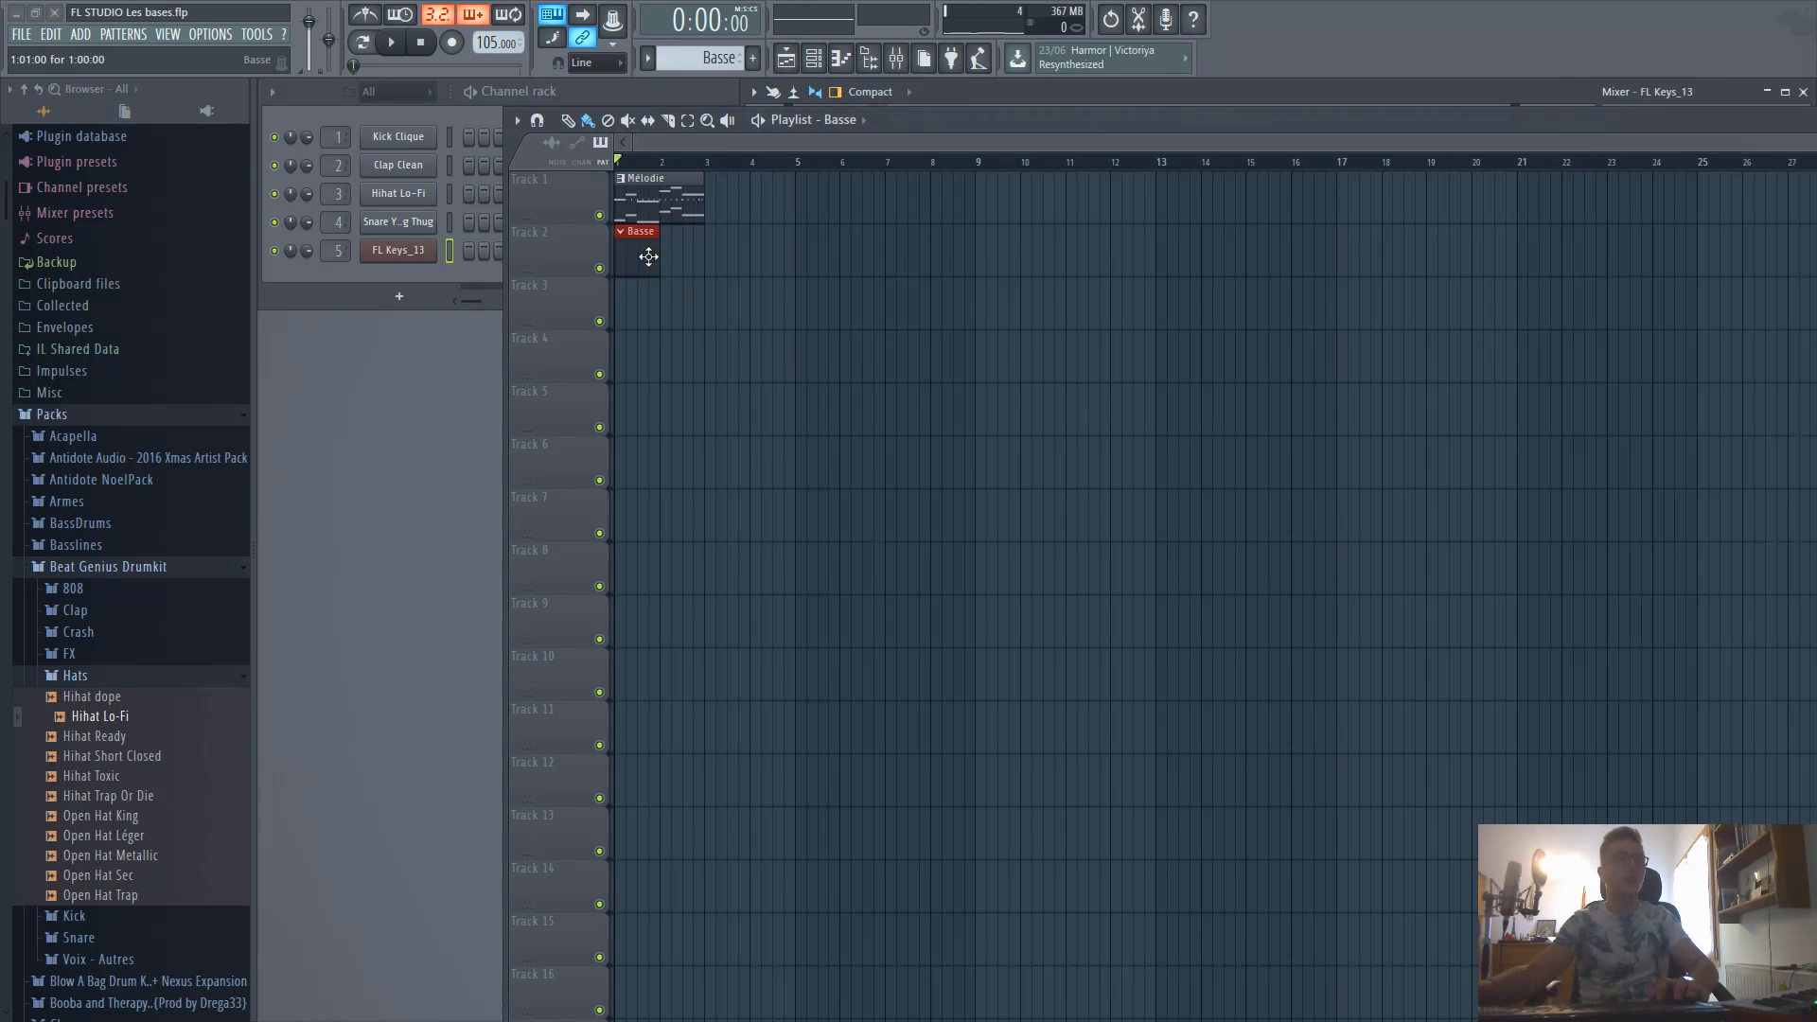
Draw half-bar G3 and F#4 notes for FL Keys_13 in the Basse pattern's piano roll, starting at 1:05 and 1:14.
{"action": "left_click", "coordinate": [428, 273]}
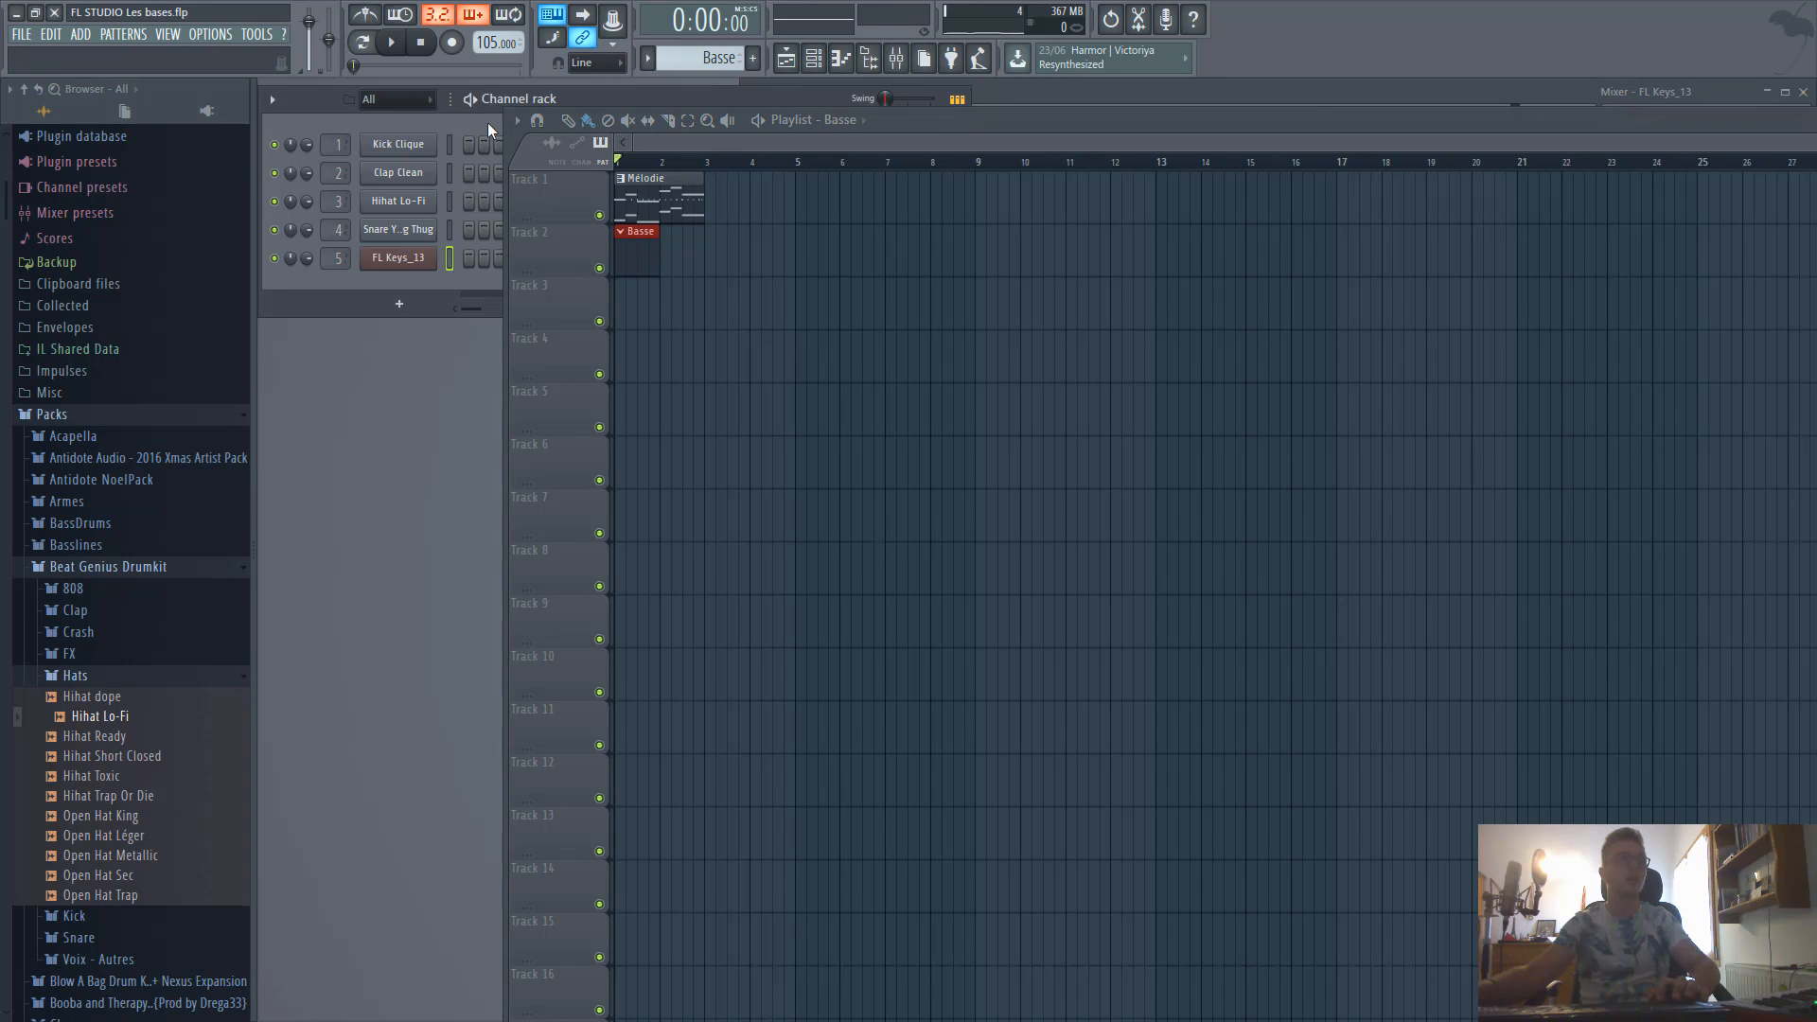
{"action": "left_click_drag", "start_coordinate": [914, 123], "coordinate": [1280, 168]}
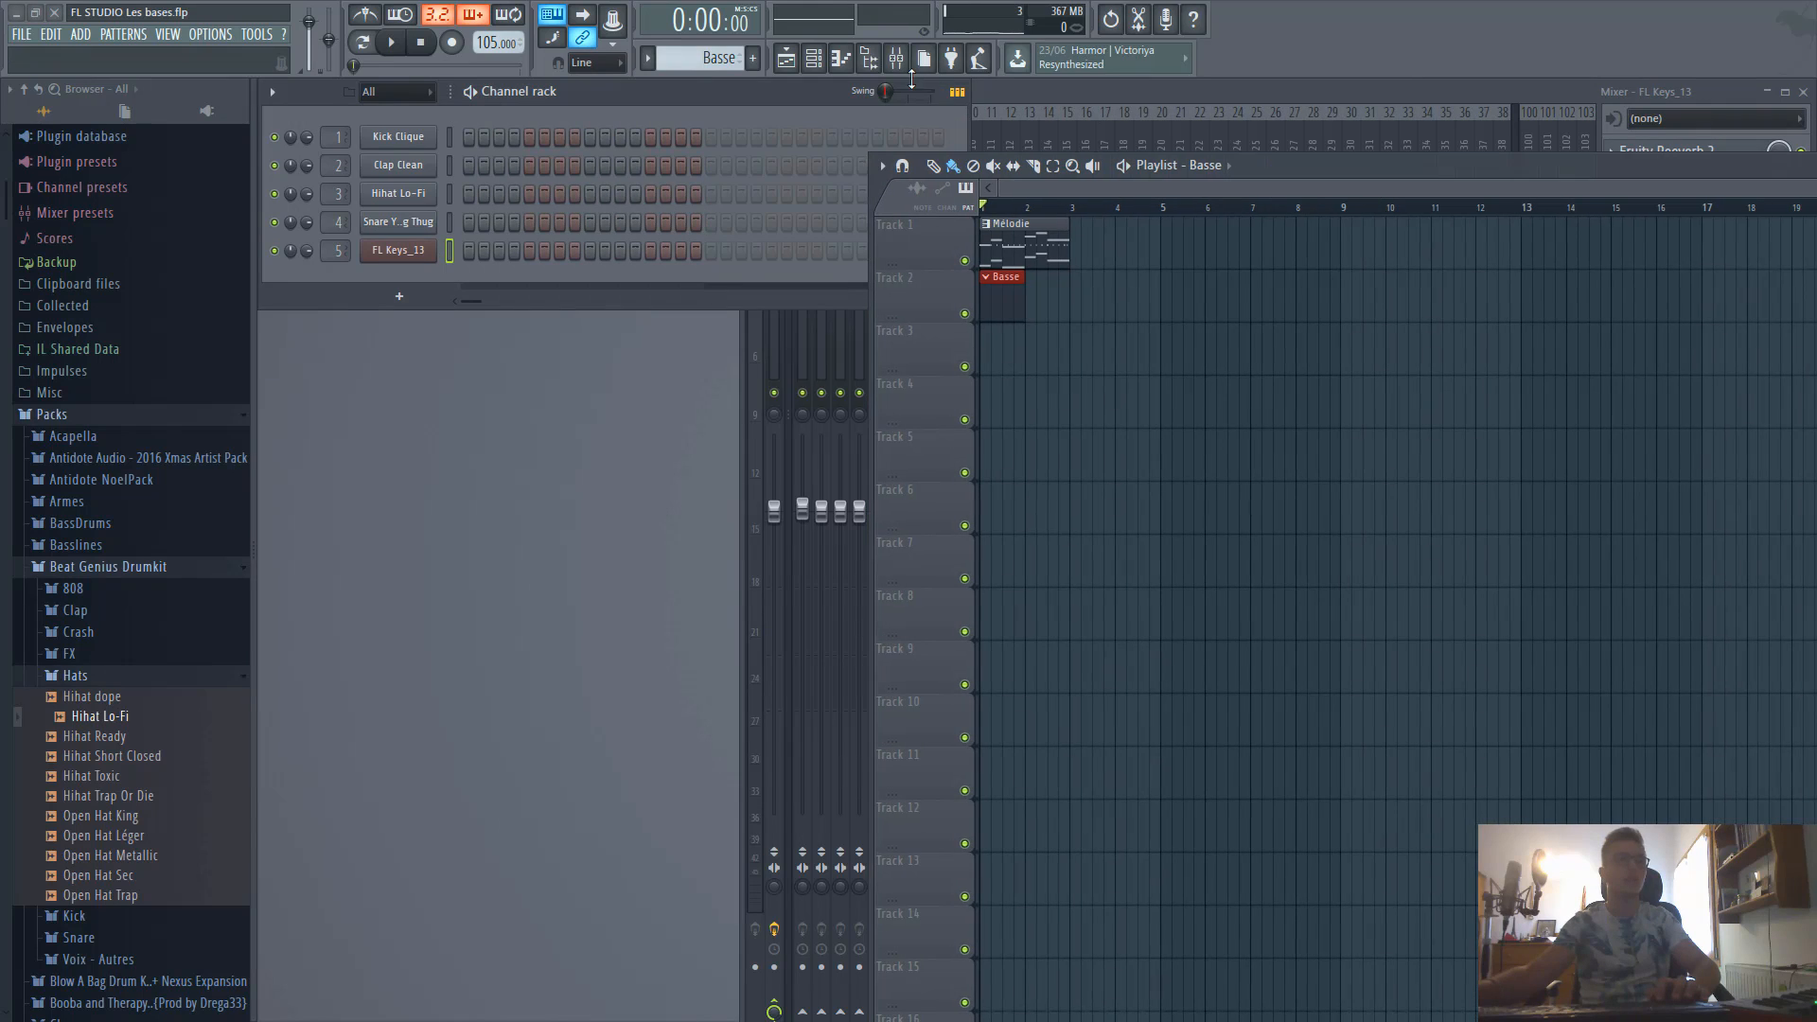
{"action": "left_click", "coordinate": [957, 92]}
{"action": "left_click", "coordinate": [555, 253]}
{"action": "left_click", "coordinate": [428, 646]}
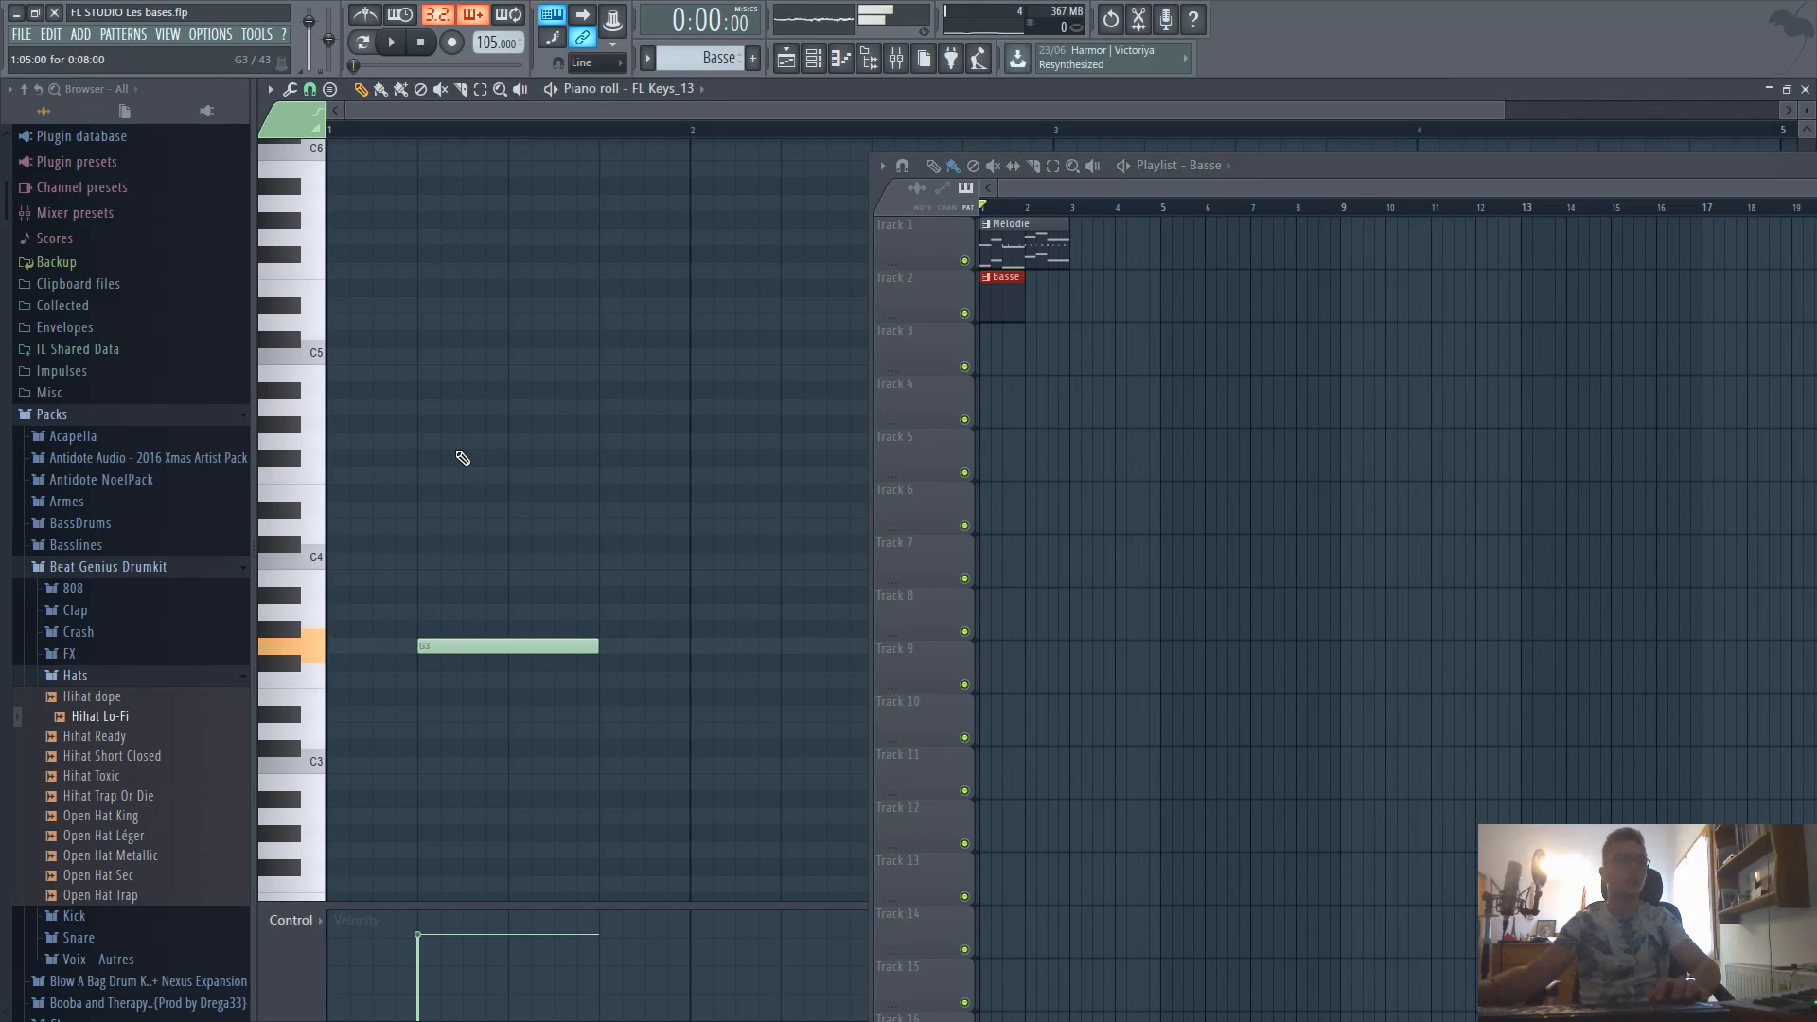
{"action": "left_click", "coordinate": [458, 459]}
{"action": "left_click_drag", "start_coordinate": [695, 458], "coordinate": [696, 457]}
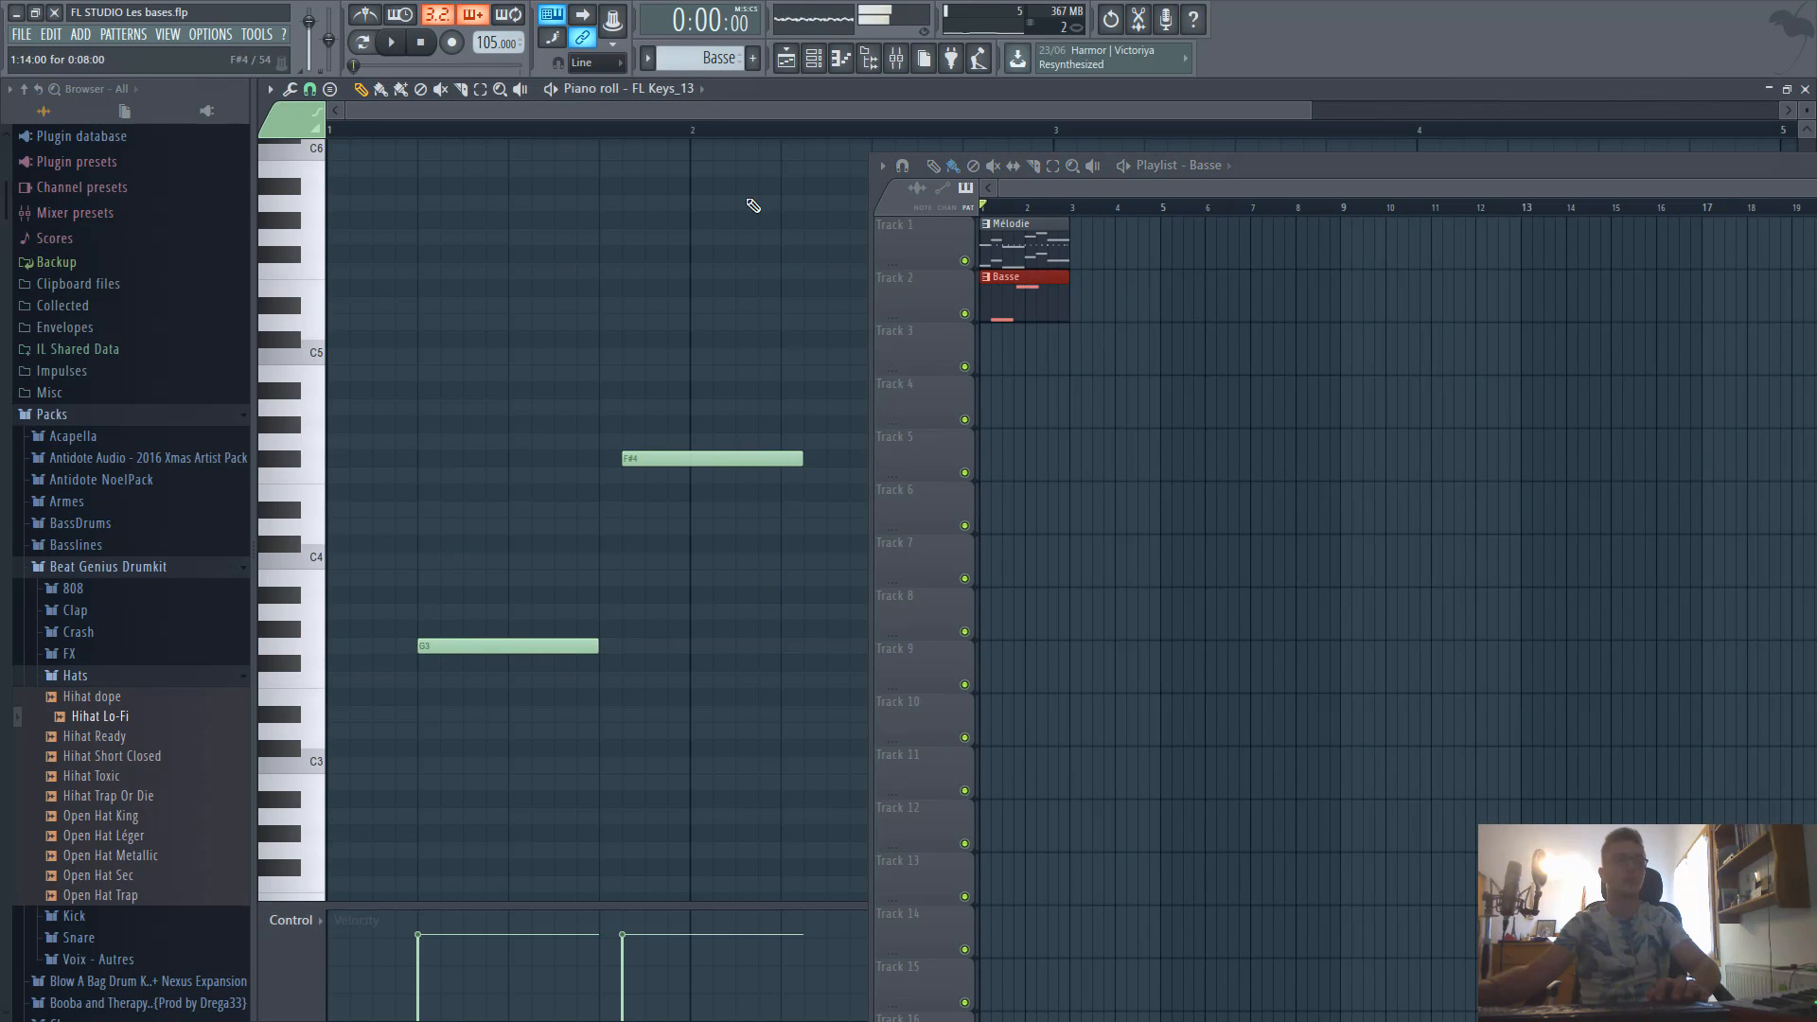
{"action": "left_click", "coordinate": [1805, 88]}
Delete the Basse clip from Track 2 and close the playlist.
{"action": "mouse_move", "coordinate": [996, 314]}
{"action": "left_mouse_down"}
{"action": "mouse_move", "coordinate": [1035, 308]}
{"action": "mouse_move", "coordinate": [965, 314]}
{"action": "mouse_move", "coordinate": [1087, 316]}
{"action": "mouse_move", "coordinate": [1026, 313]}
{"action": "left_mouse_up"}
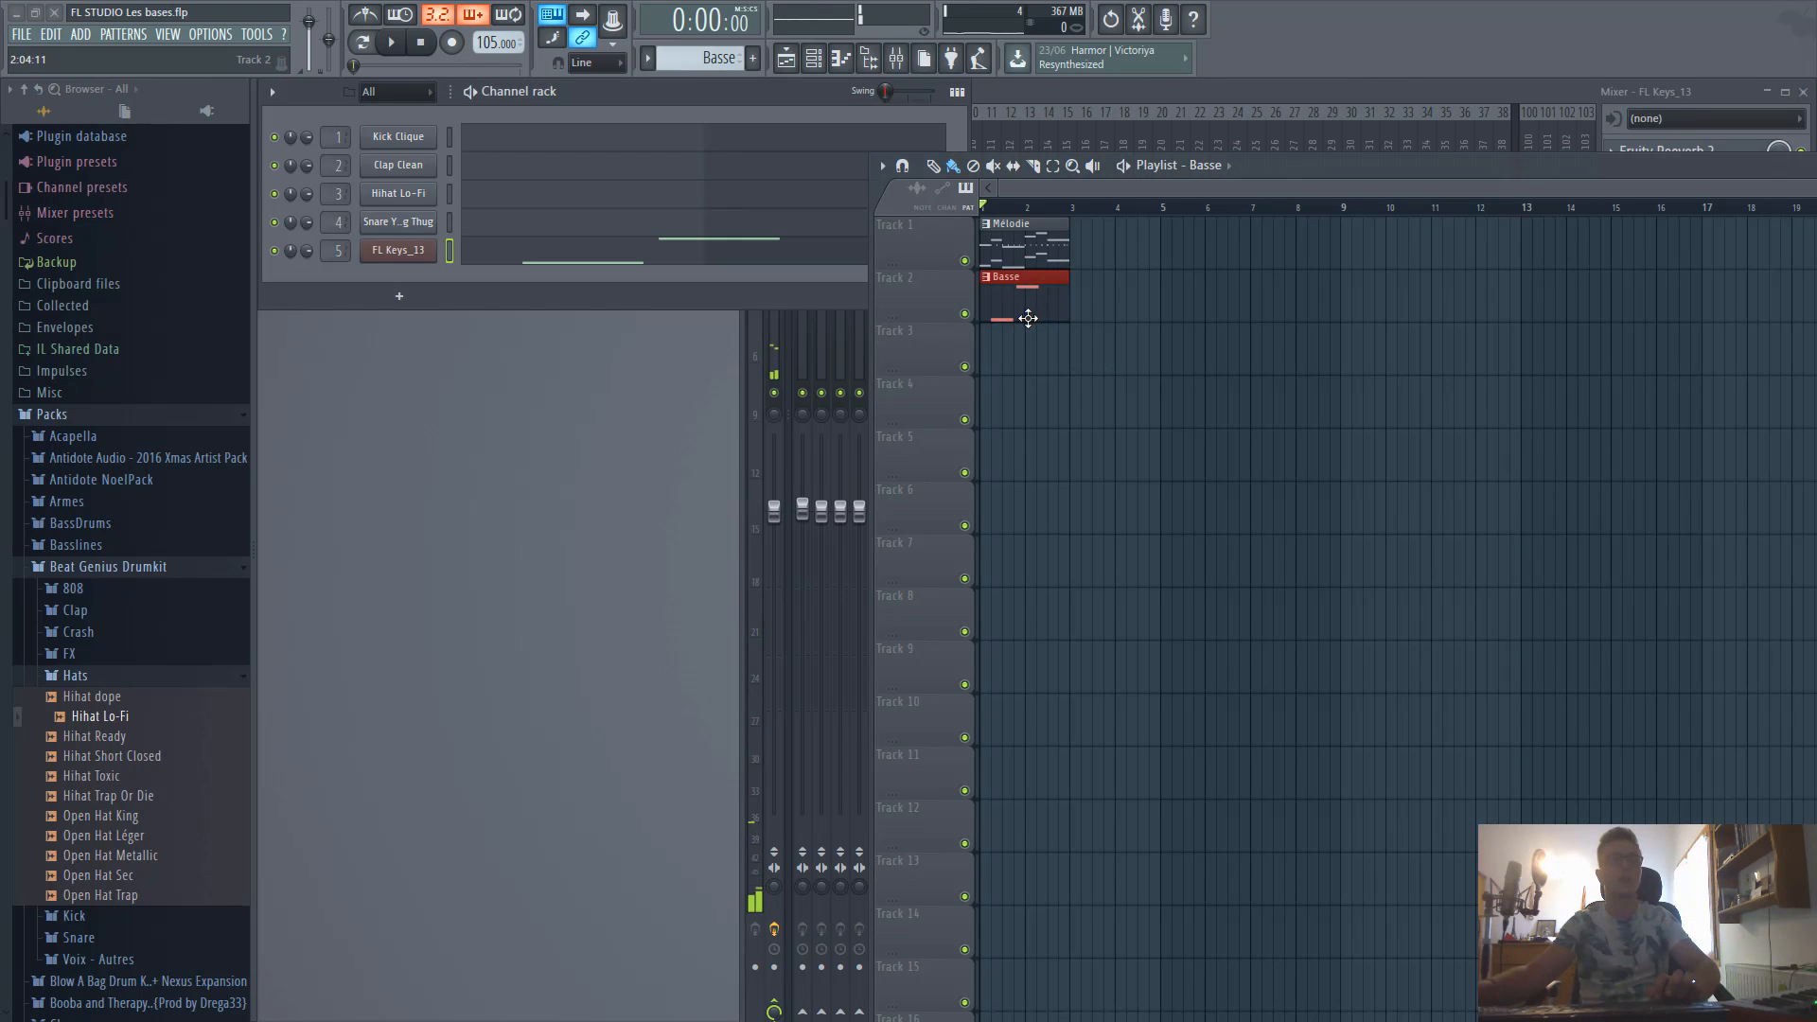
{"action": "right_click", "coordinate": [1045, 312]}
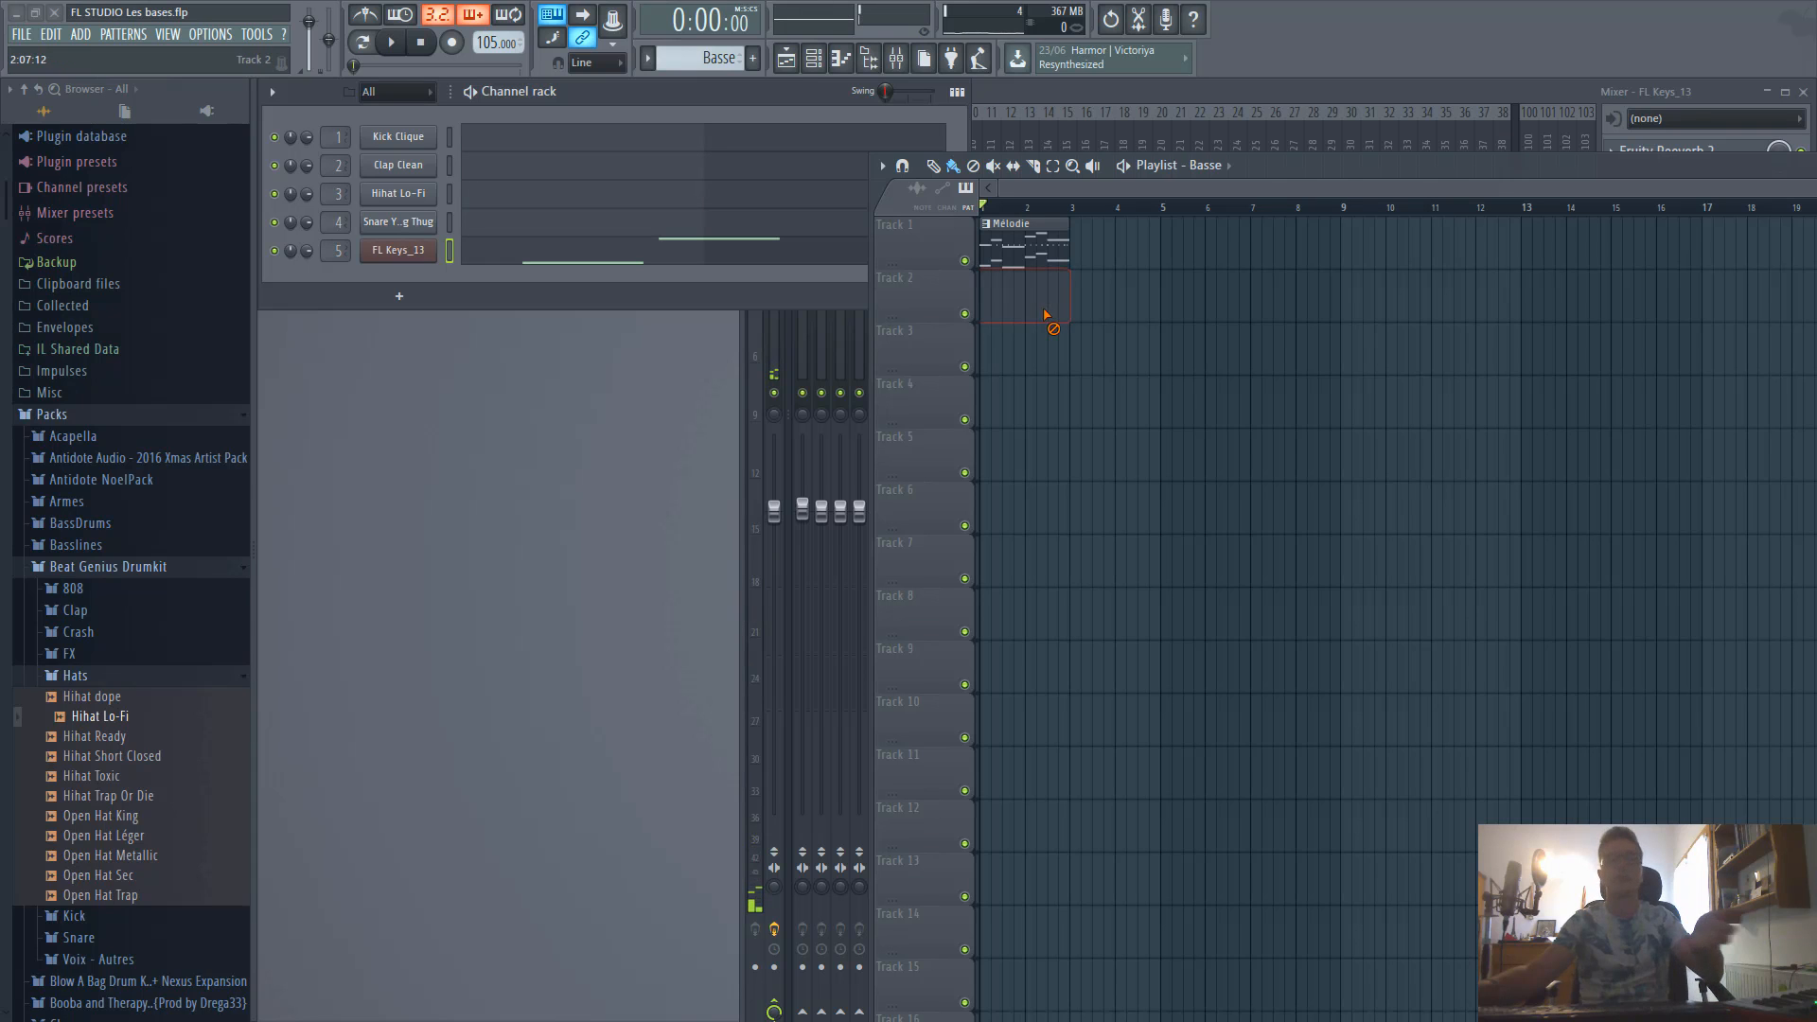
{"action": "key", "text": "F5"}
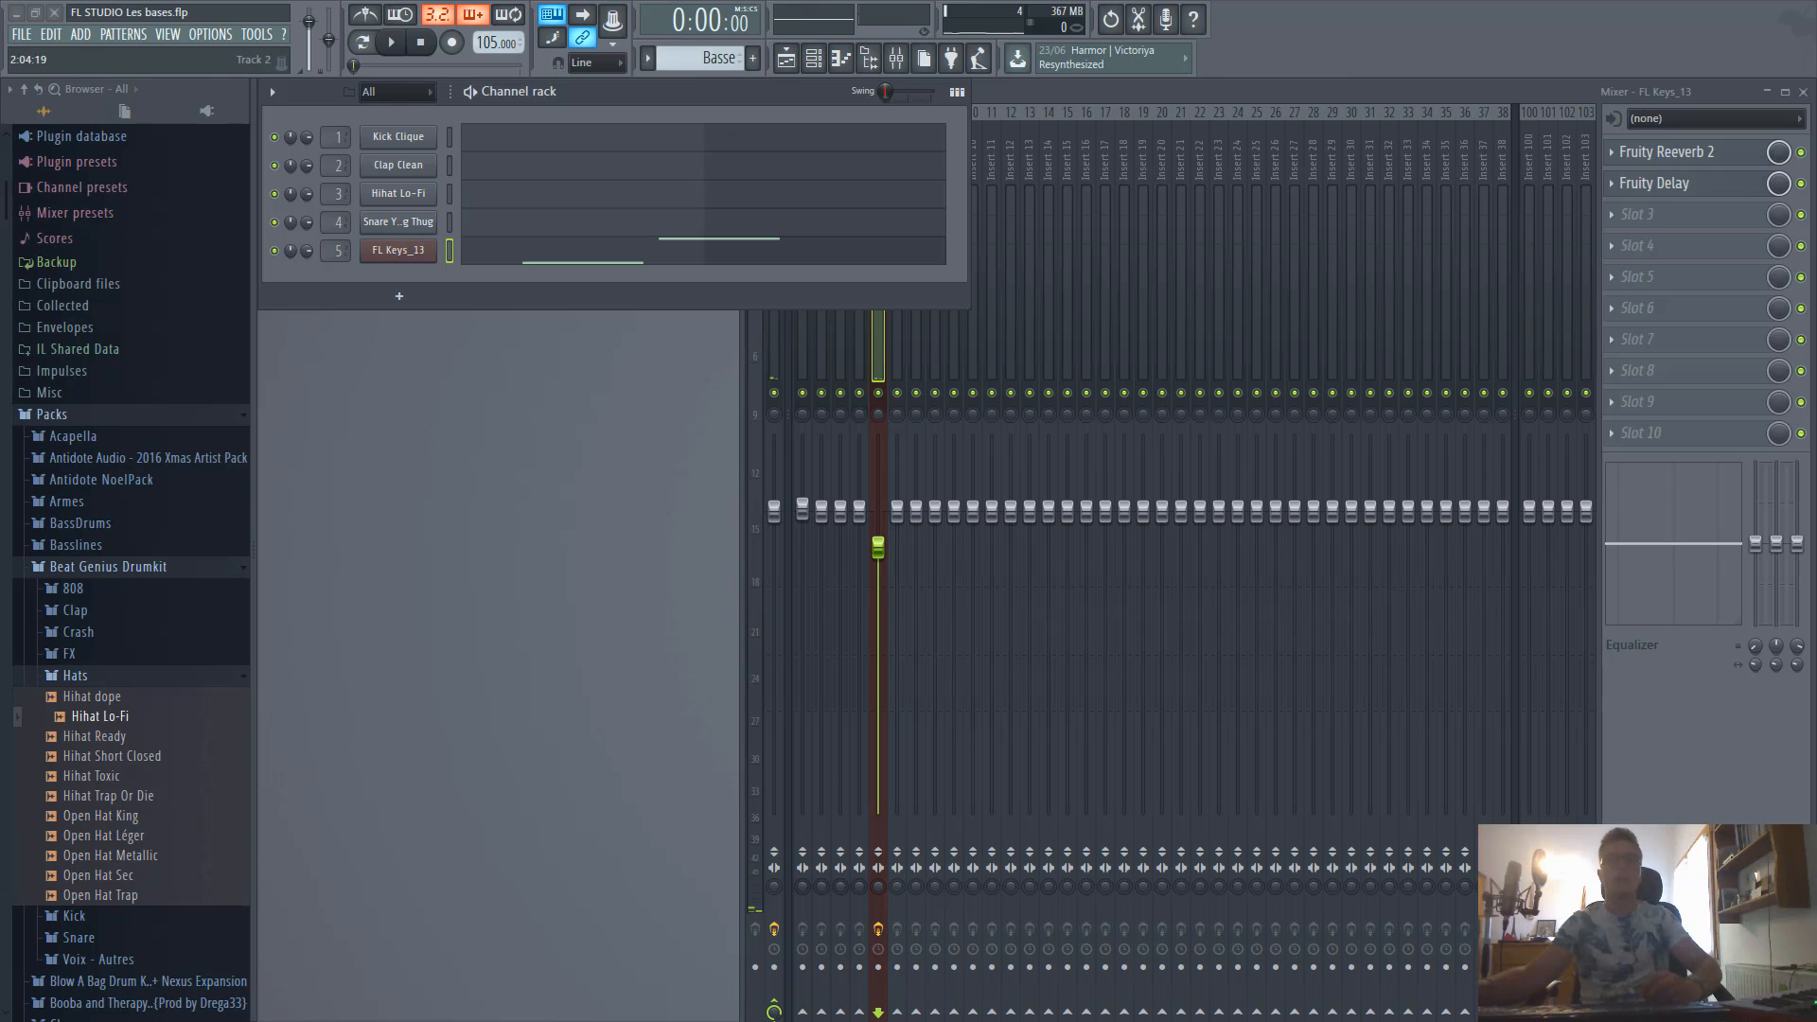
Paint three more Mélodie clips end to end on Track 1 of the playlist, filling it up to bar 9.
{"action": "key", "text": "F5"}
{"action": "left_click", "coordinate": [625, 259]}
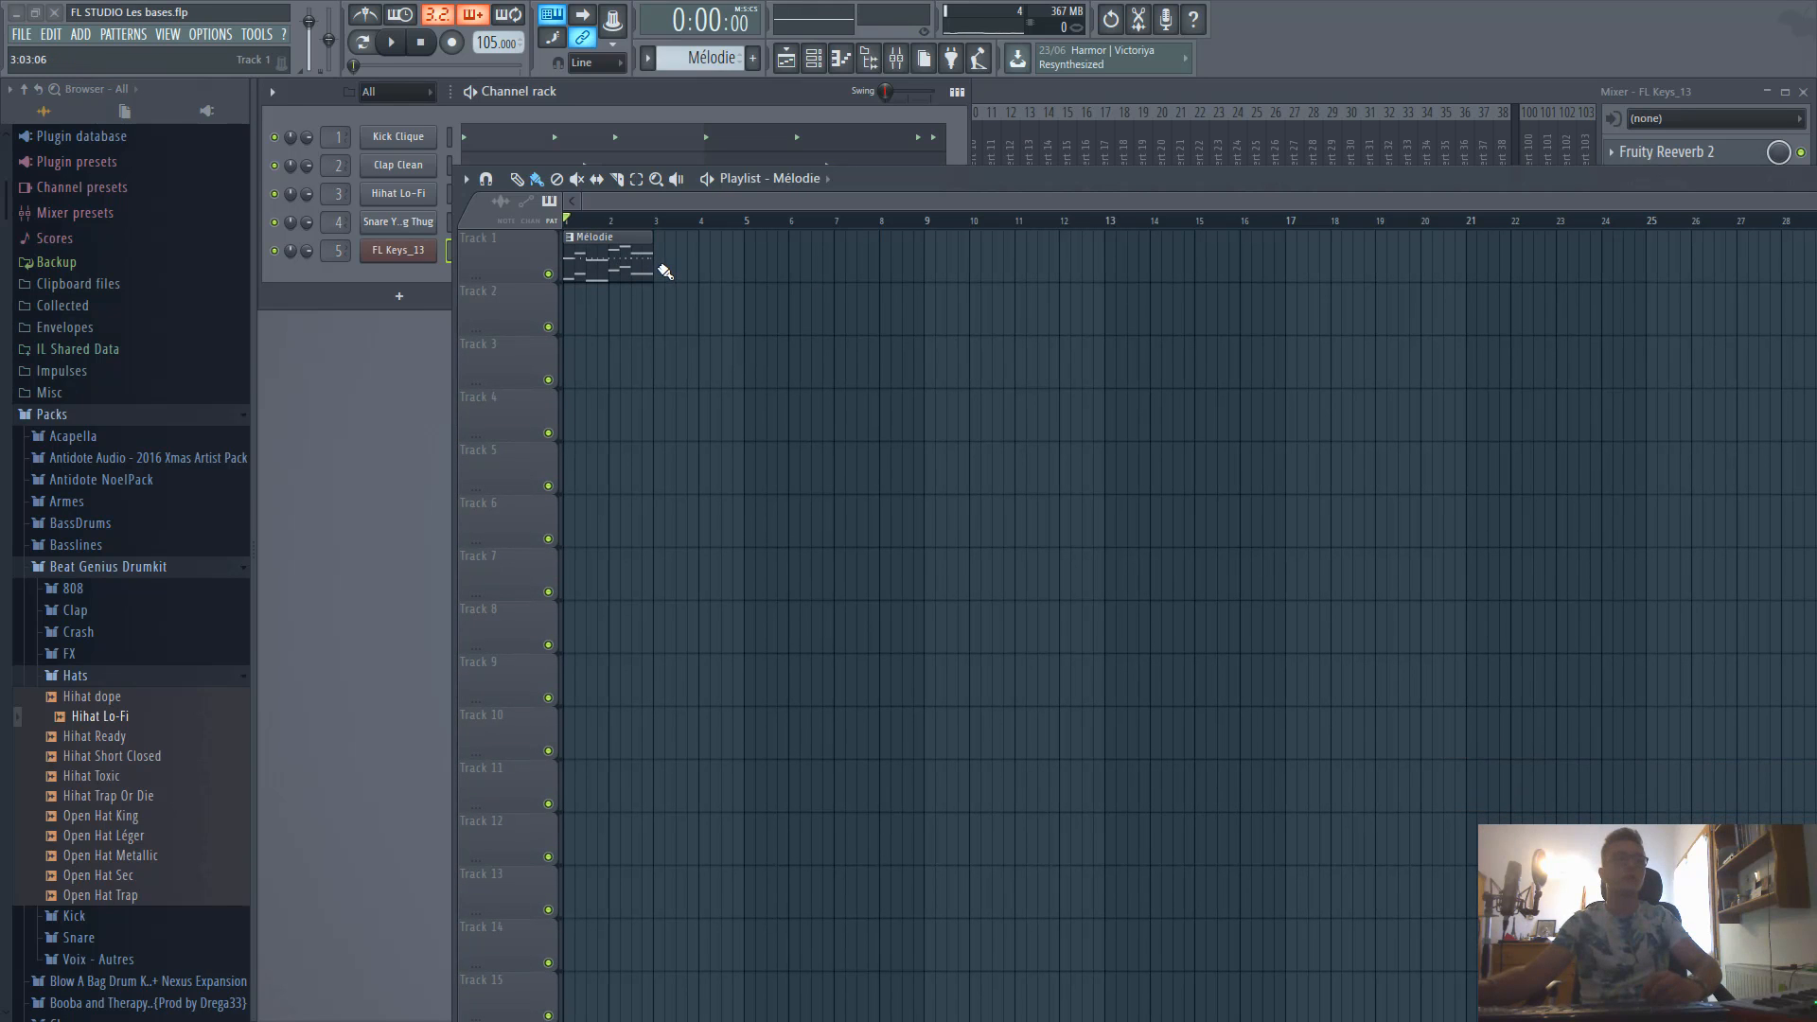
{"action": "mouse_move", "coordinate": [665, 271]}
{"action": "left_mouse_down"}
{"action": "mouse_move", "coordinate": [860, 268]}
{"action": "mouse_move", "coordinate": [960, 325]}
{"action": "left_mouse_up"}
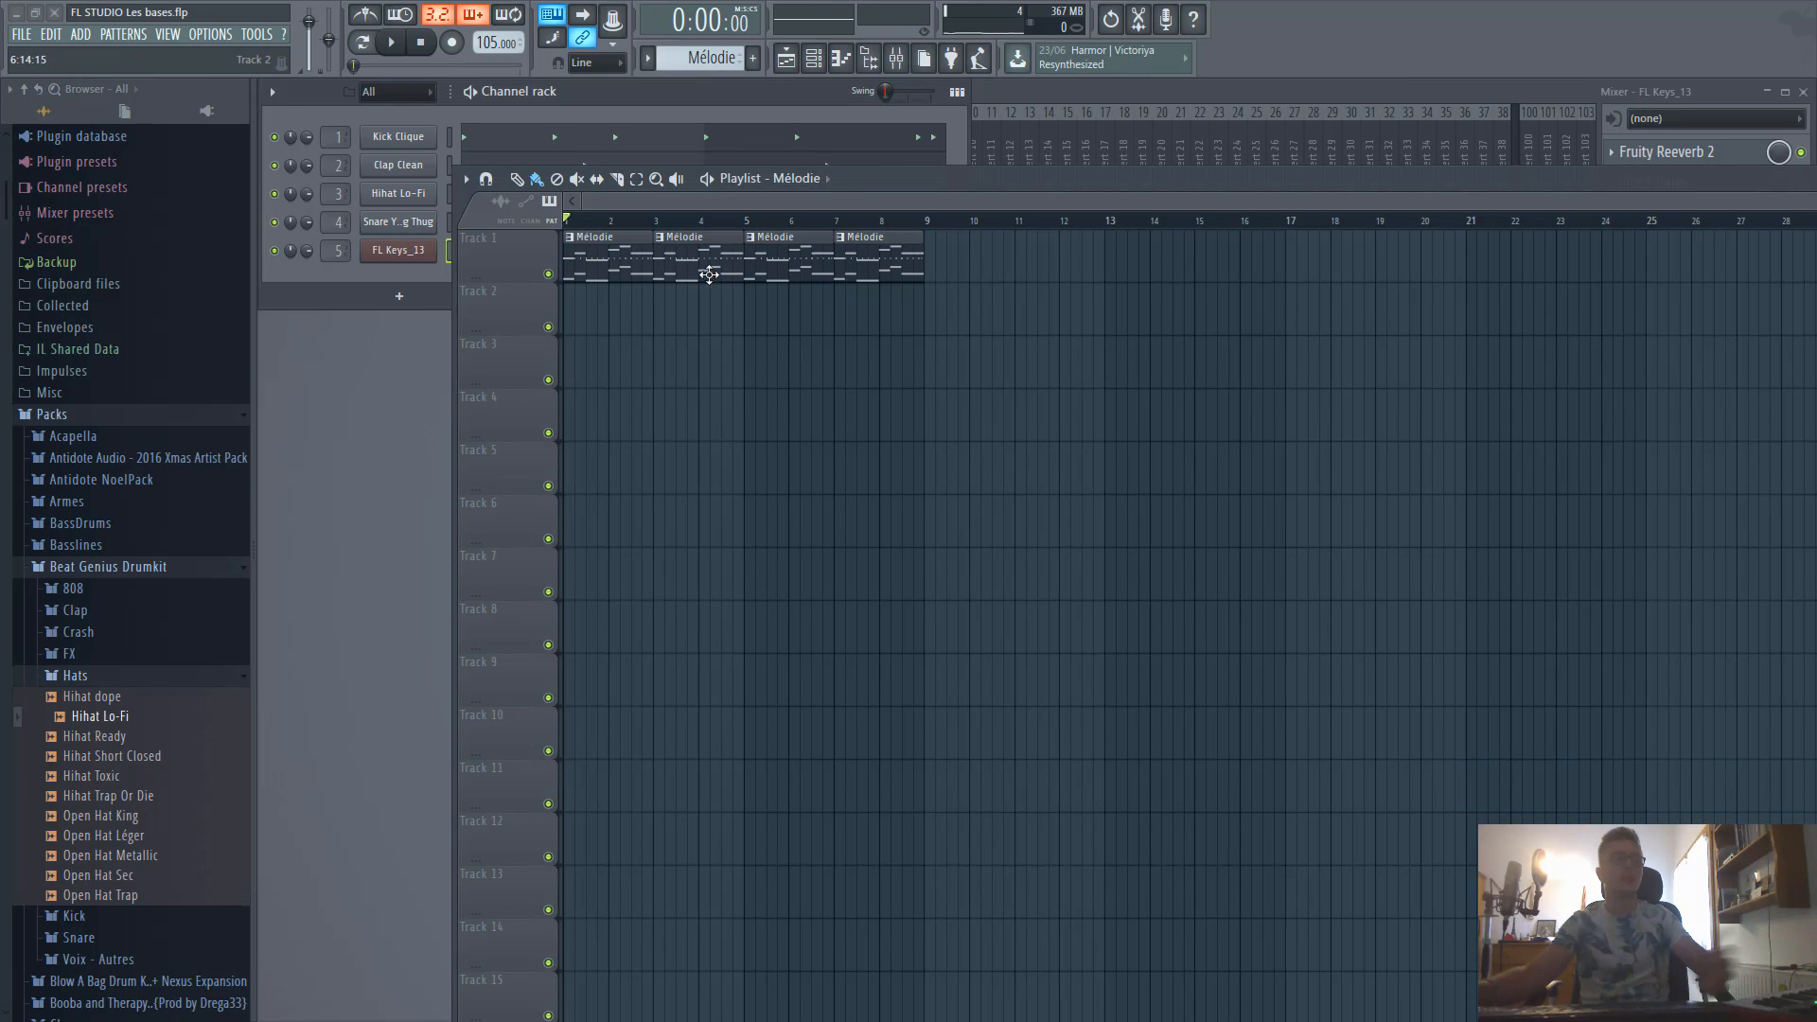
Shift the second Mélodie clip, delete all the Mélodie clips from Track 1, and close the playlist.
{"action": "mouse_move", "coordinate": [657, 264]}
{"action": "left_mouse_down"}
{"action": "mouse_move", "coordinate": [702, 273]}
{"action": "mouse_move", "coordinate": [663, 266]}
{"action": "mouse_move", "coordinate": [689, 266]}
{"action": "left_mouse_up"}
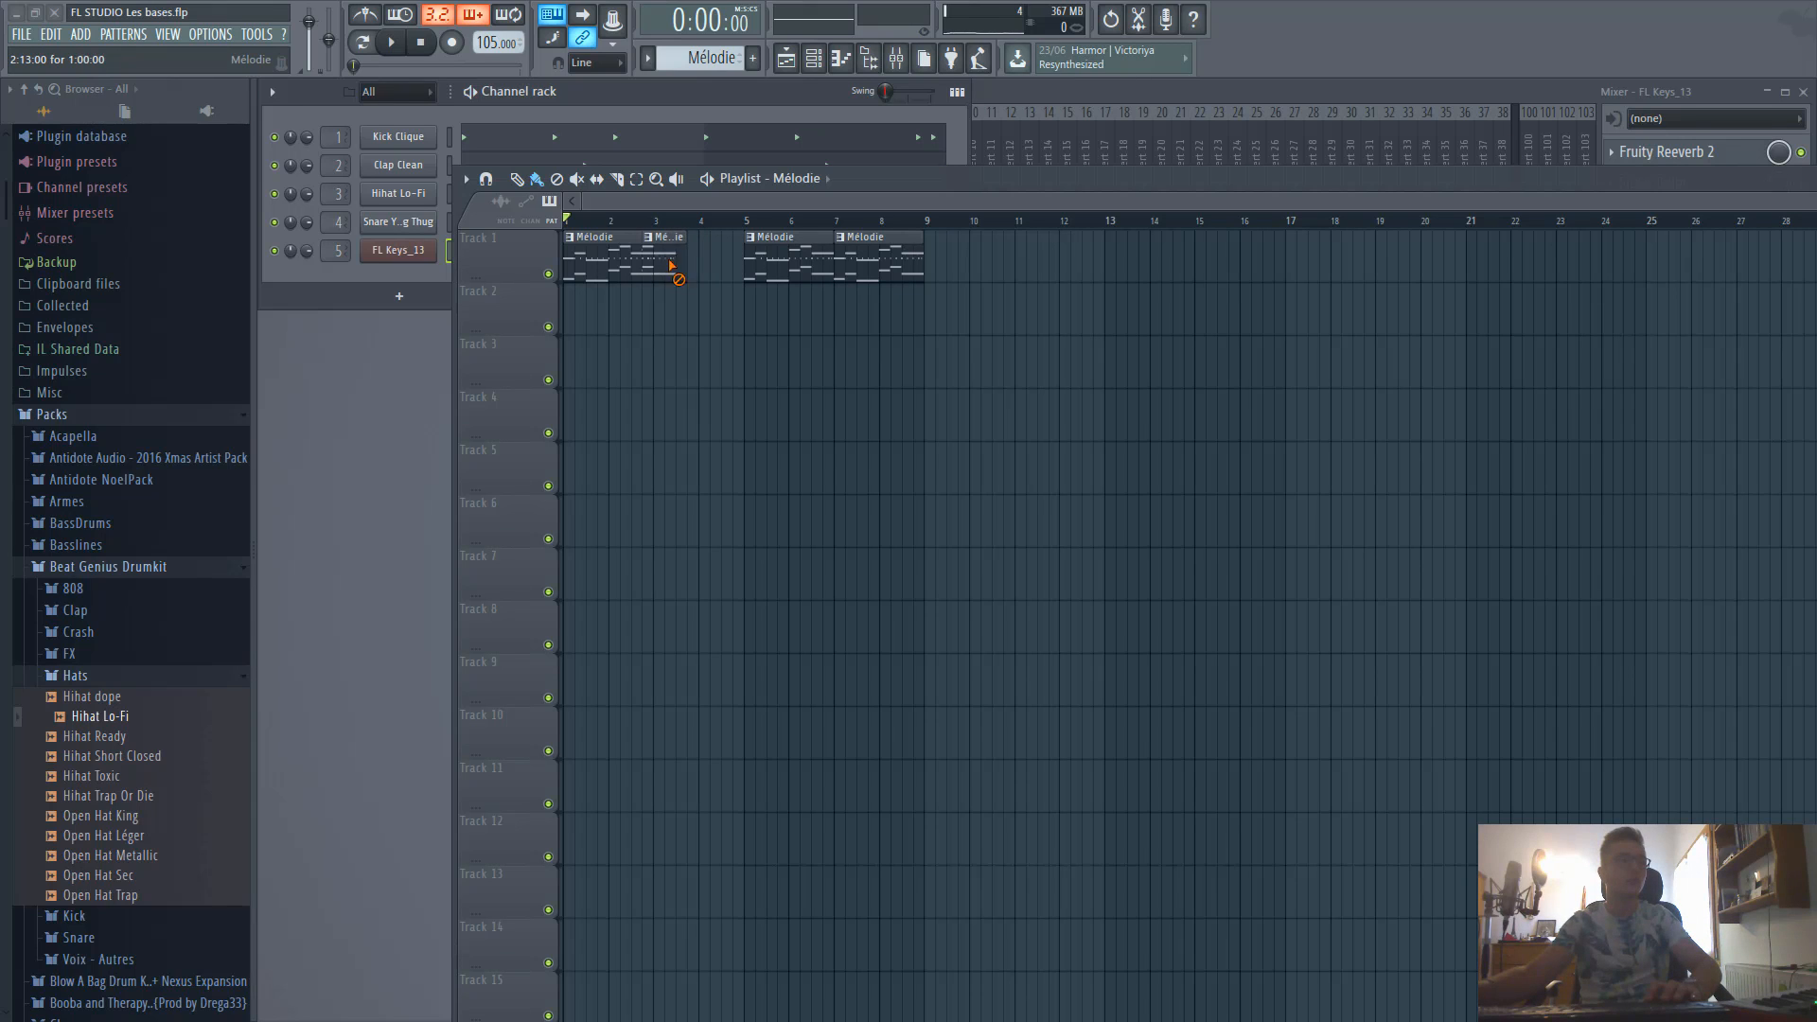
{"action": "right_click", "coordinate": [673, 268]}
{"action": "right_click", "coordinate": [791, 261]}
{"action": "right_click", "coordinate": [866, 261]}
{"action": "right_click", "coordinate": [615, 262]}
{"action": "key", "text": "F5"}
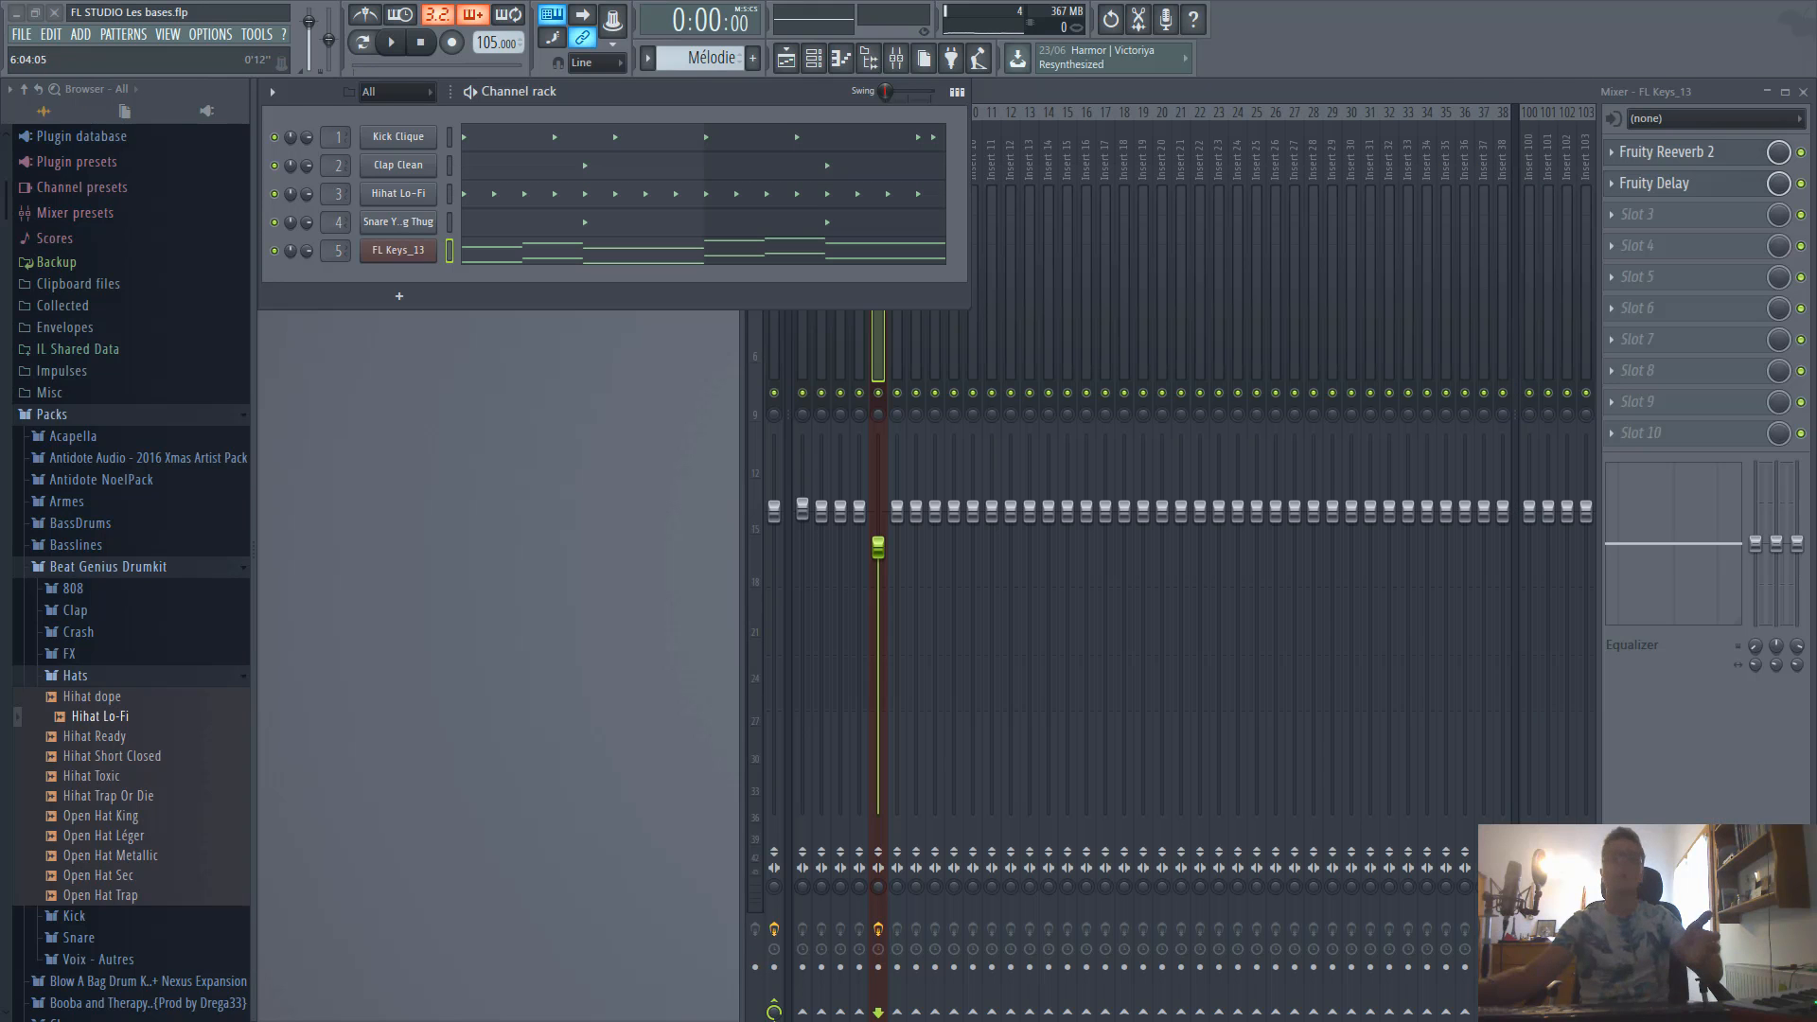